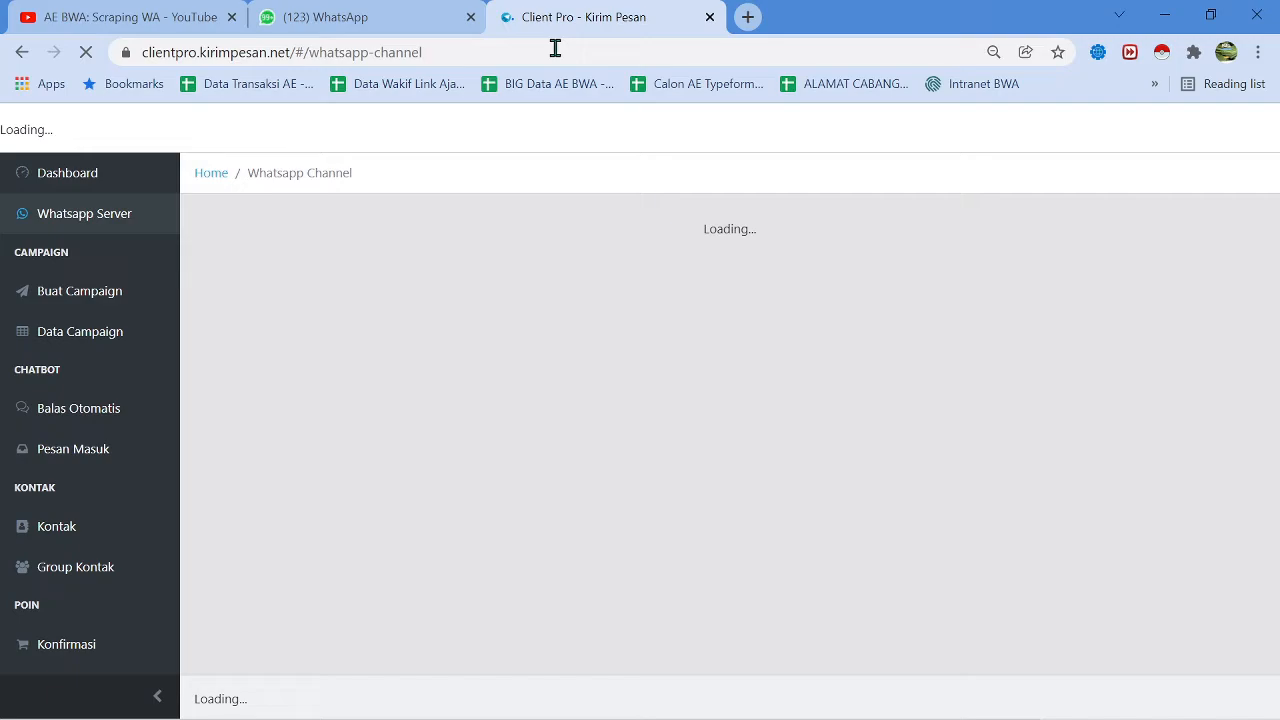
Open kirimpesan.net in a new tab, dismiss its promotional popup, and review the desktop app's download options
{"action": "key", "text": "ctrl+t"}
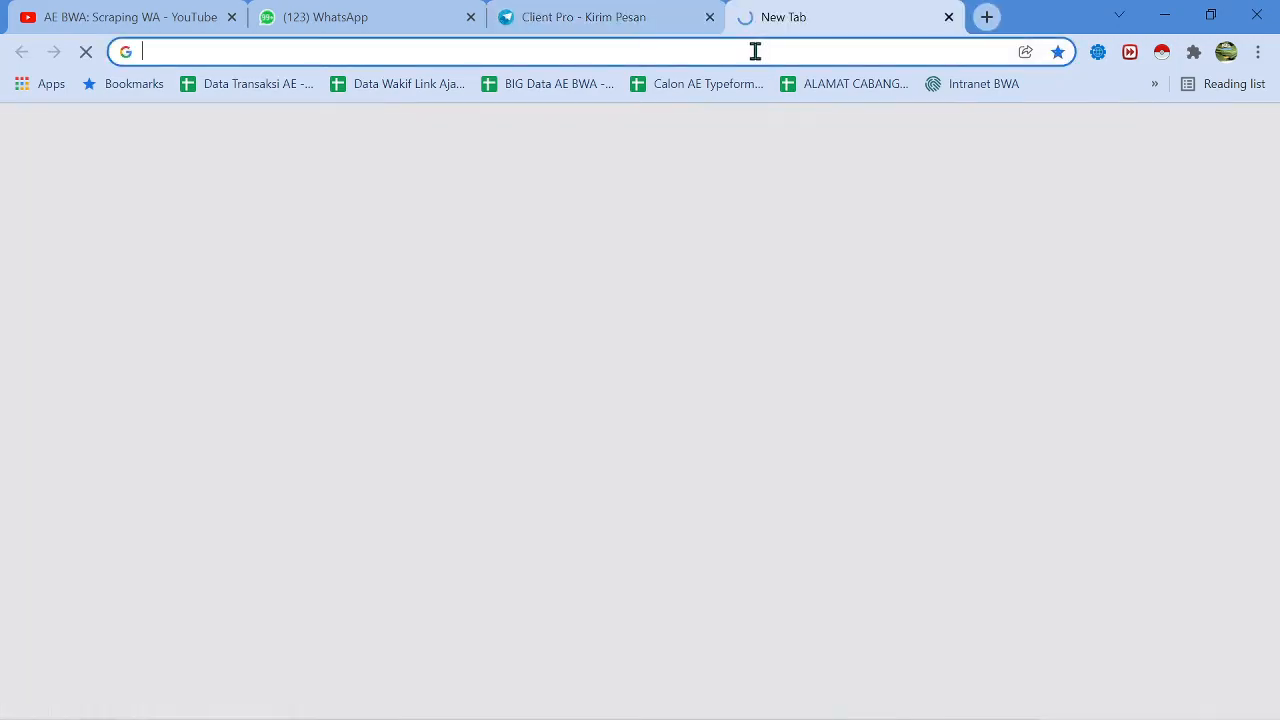
{"action": "type", "text": "kir"}
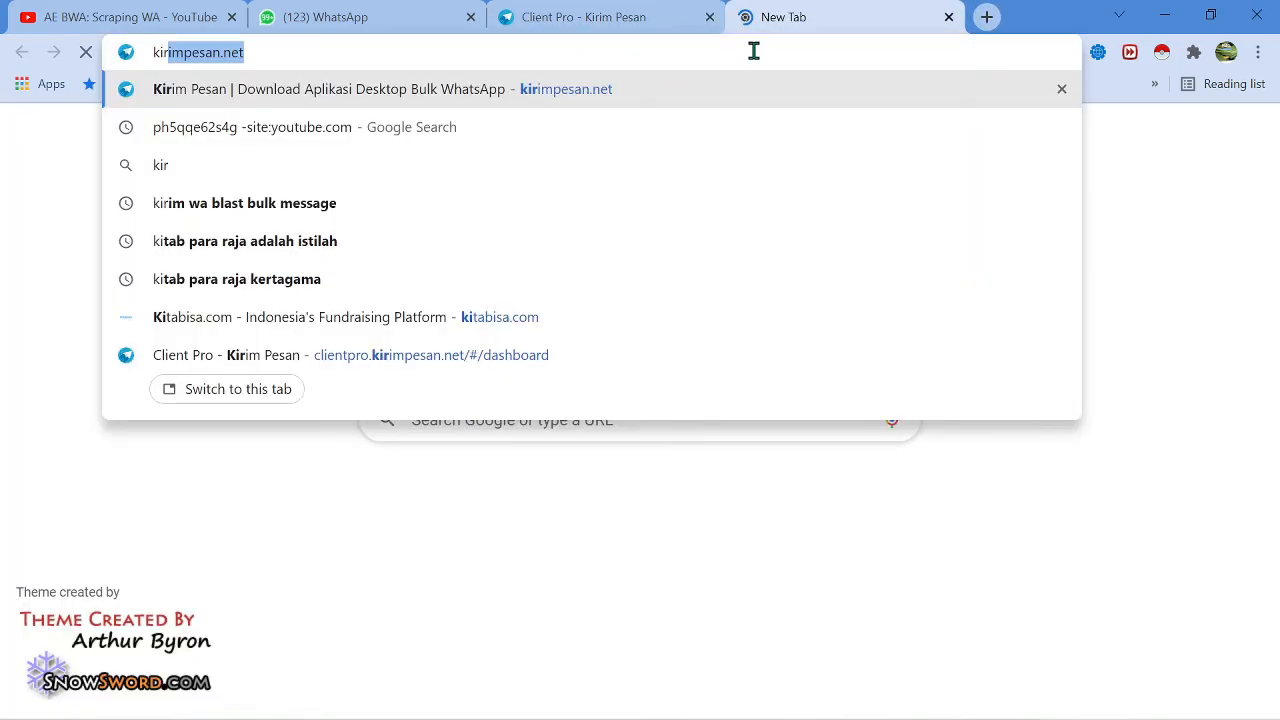
{"action": "key", "text": "Return"}
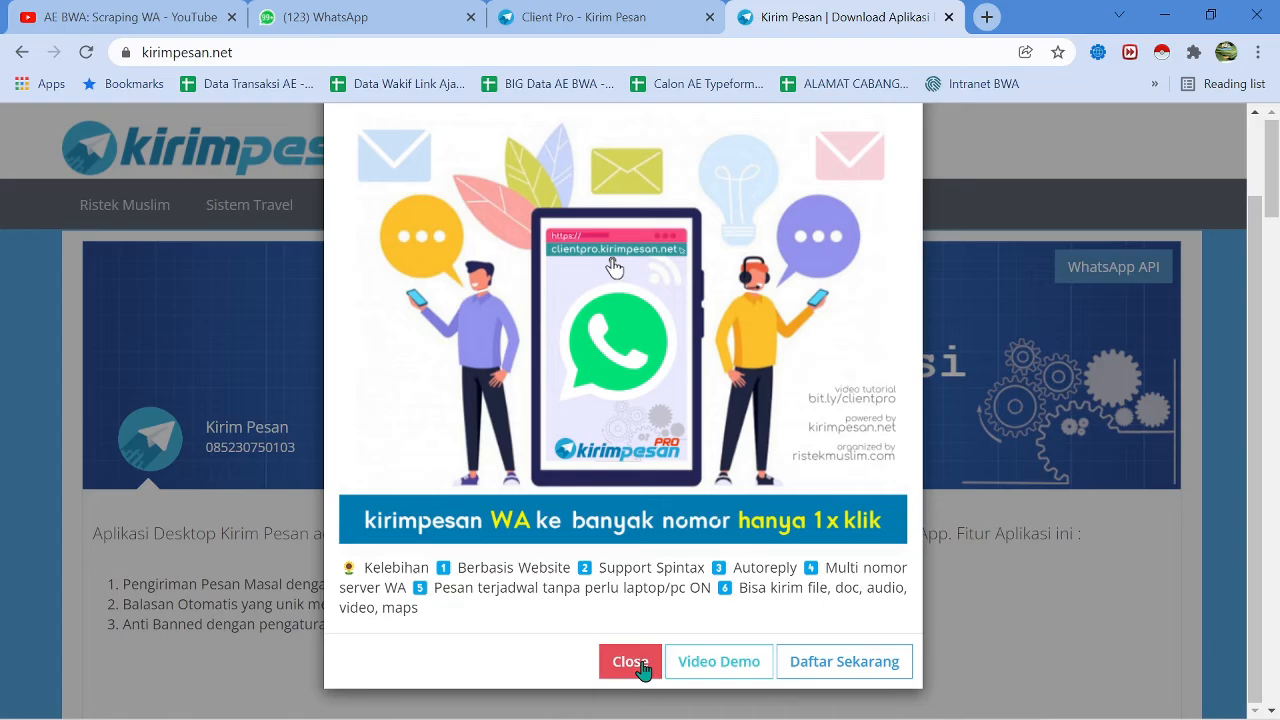
{"action": "left_click", "coordinate": [640, 668]}
{"action": "scroll", "coordinate": [766, 517], "scroll_direction": "down", "scroll_amount": 8}
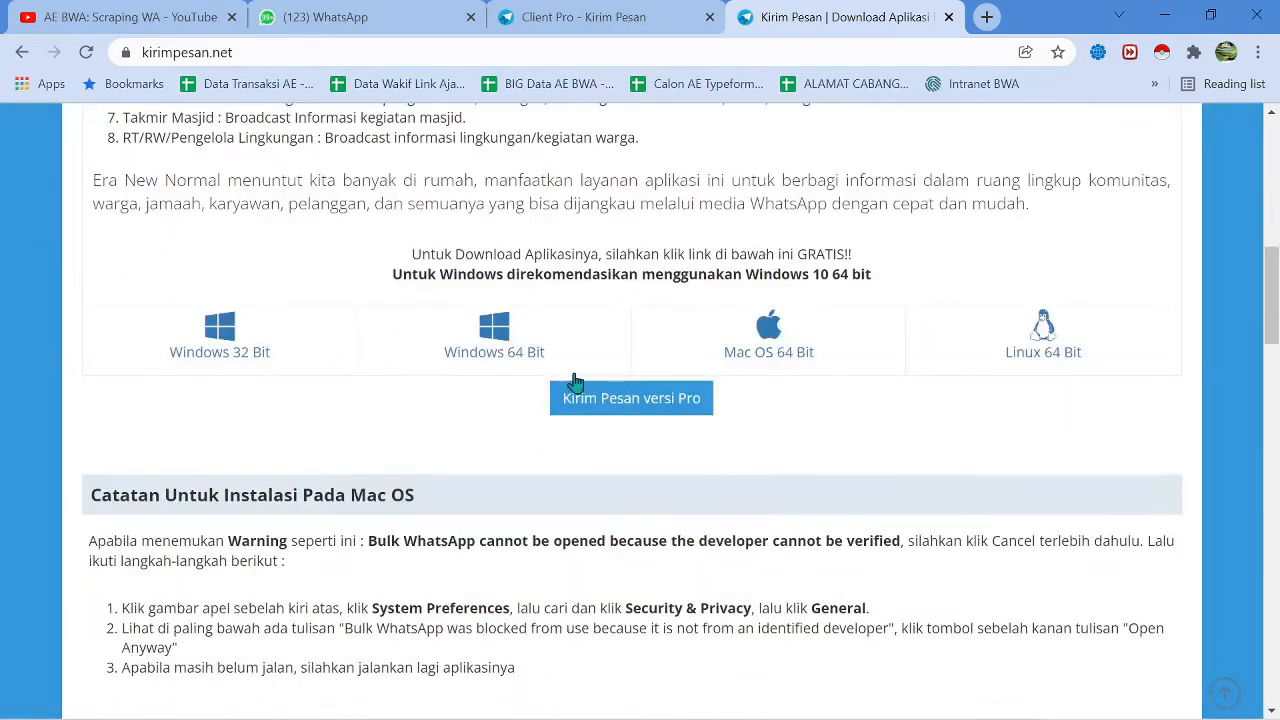
{"action": "scroll", "coordinate": [457, 423], "scroll_direction": "up", "scroll_amount": 3}
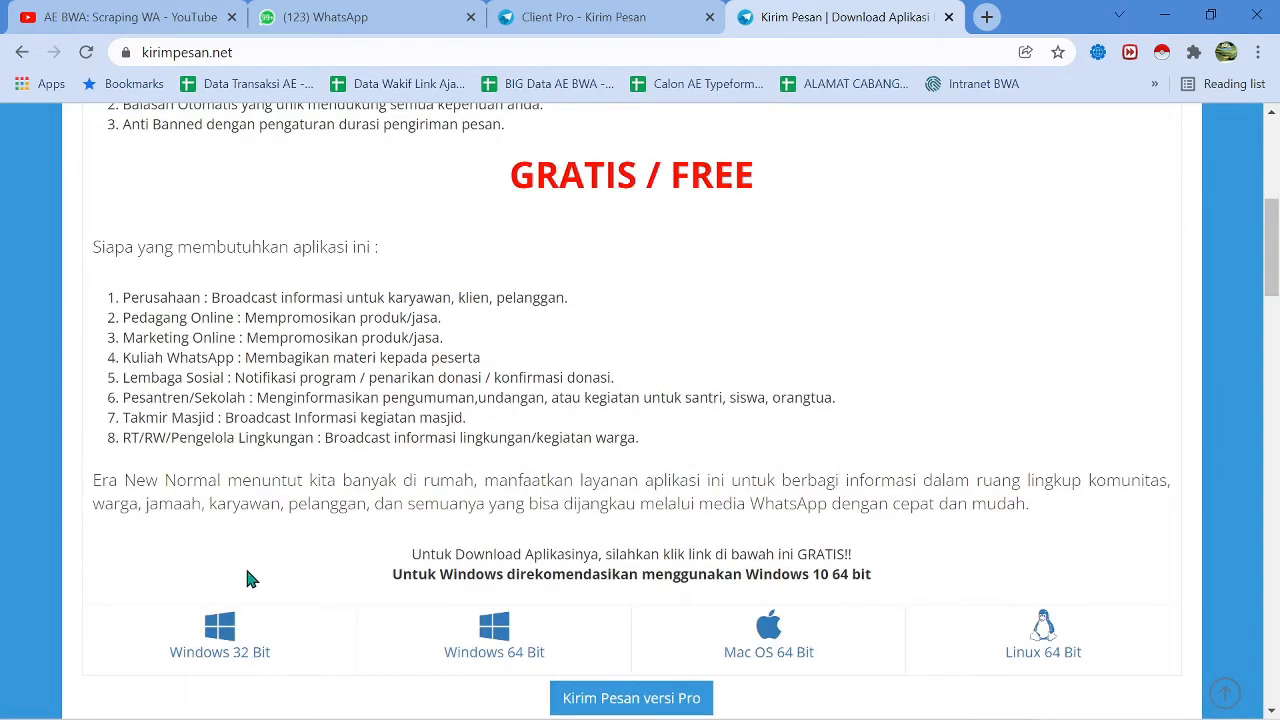
{"action": "scroll", "coordinate": [248, 578], "scroll_direction": "down", "scroll_amount": 2}
Compare the Client Pro WhatsApp server page with the desktop version's download page
{"action": "left_click", "coordinate": [600, 14]}
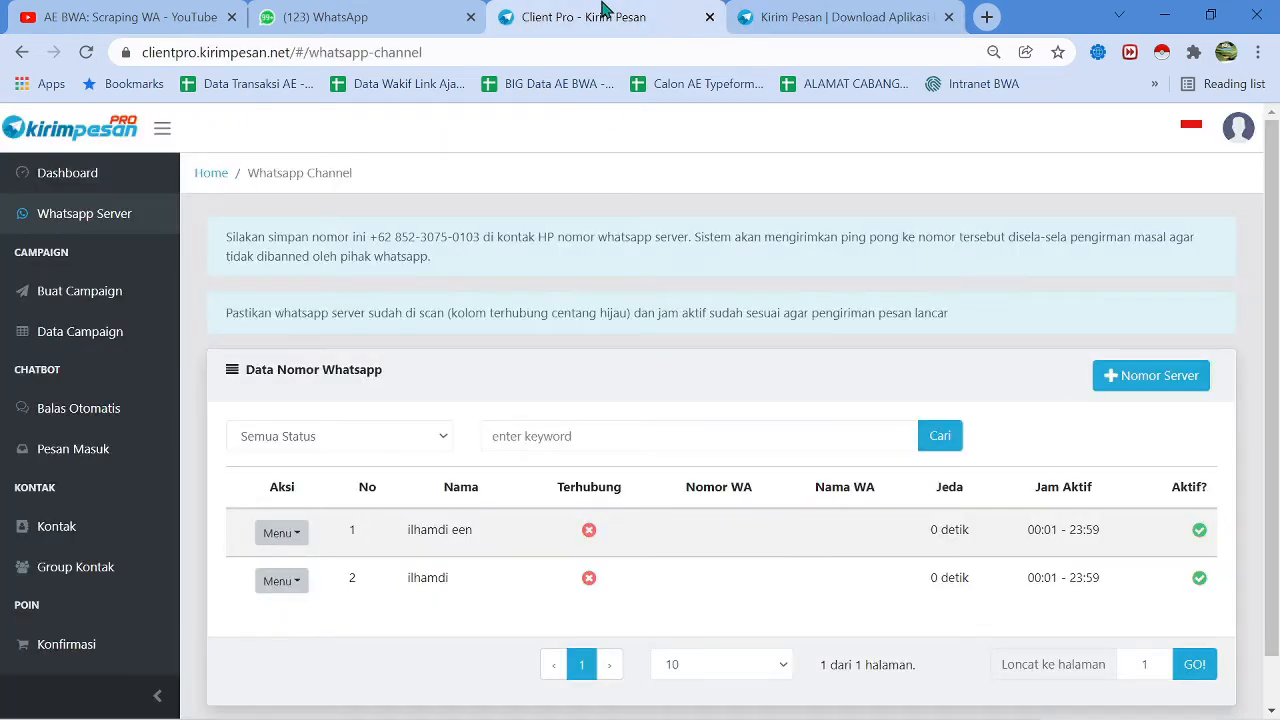
{"action": "left_click", "coordinate": [803, 14]}
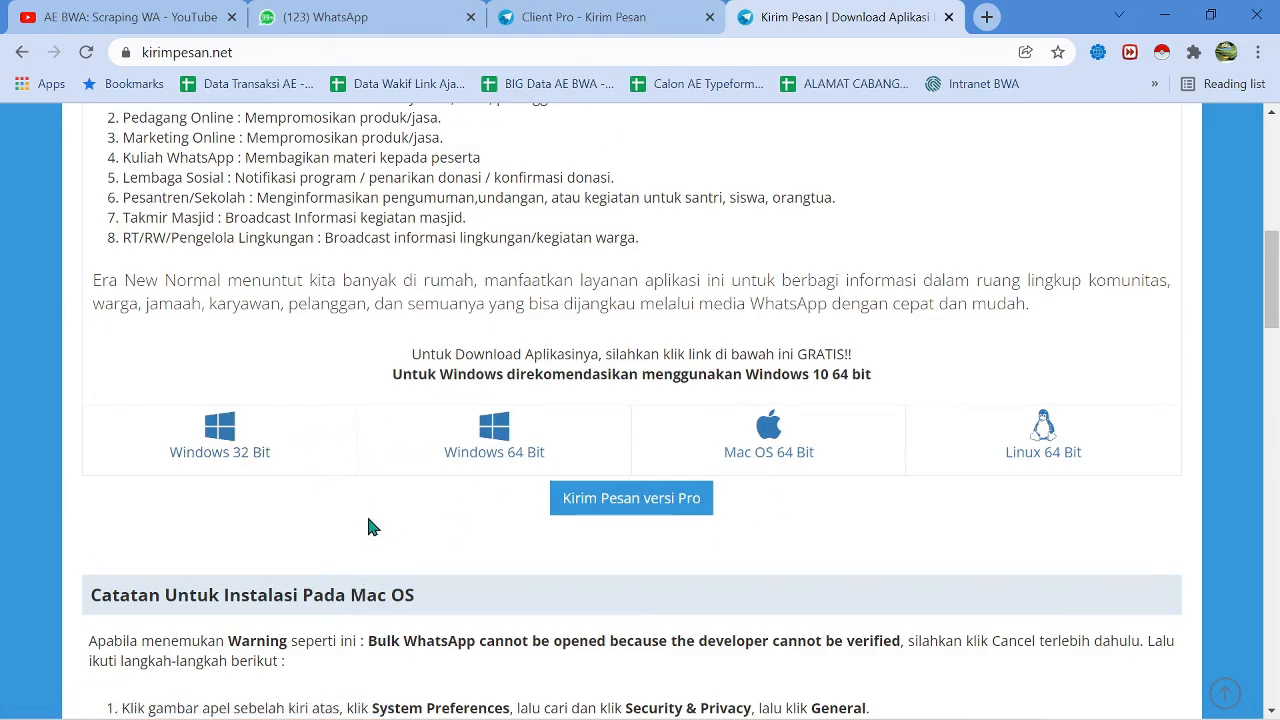
{"action": "left_click", "coordinate": [570, 19]}
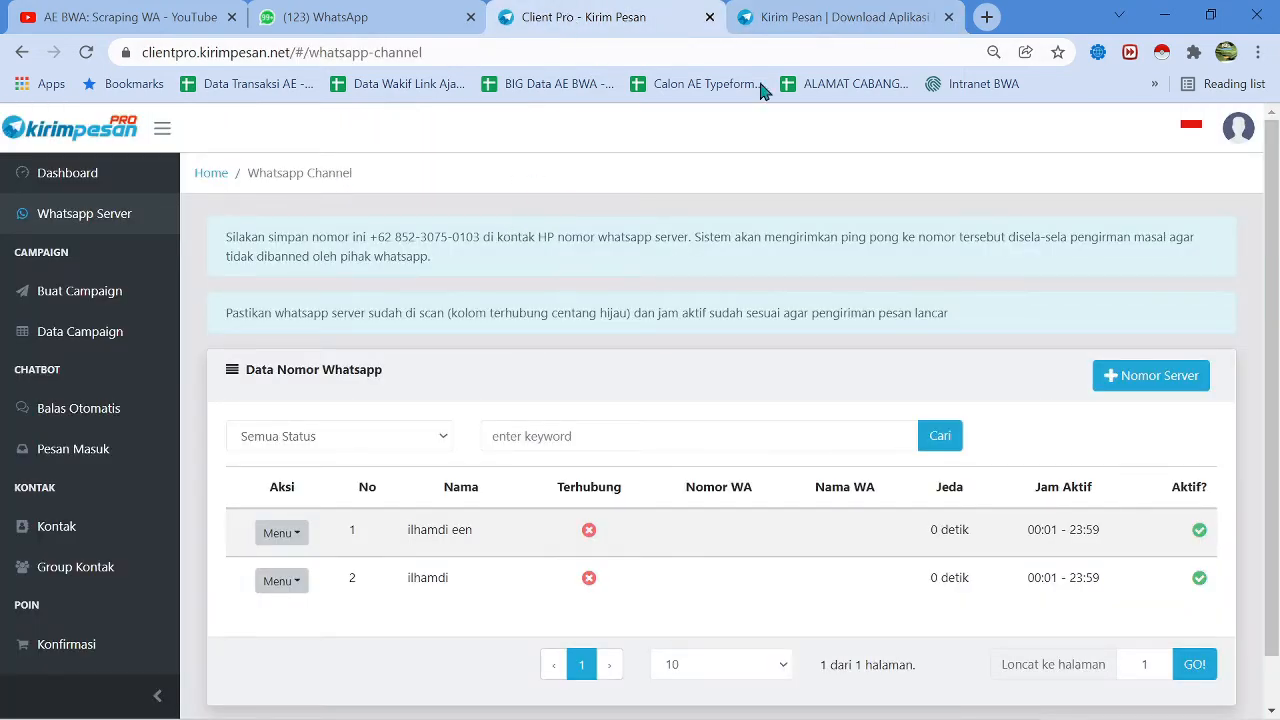
{"action": "left_click", "coordinate": [813, 12]}
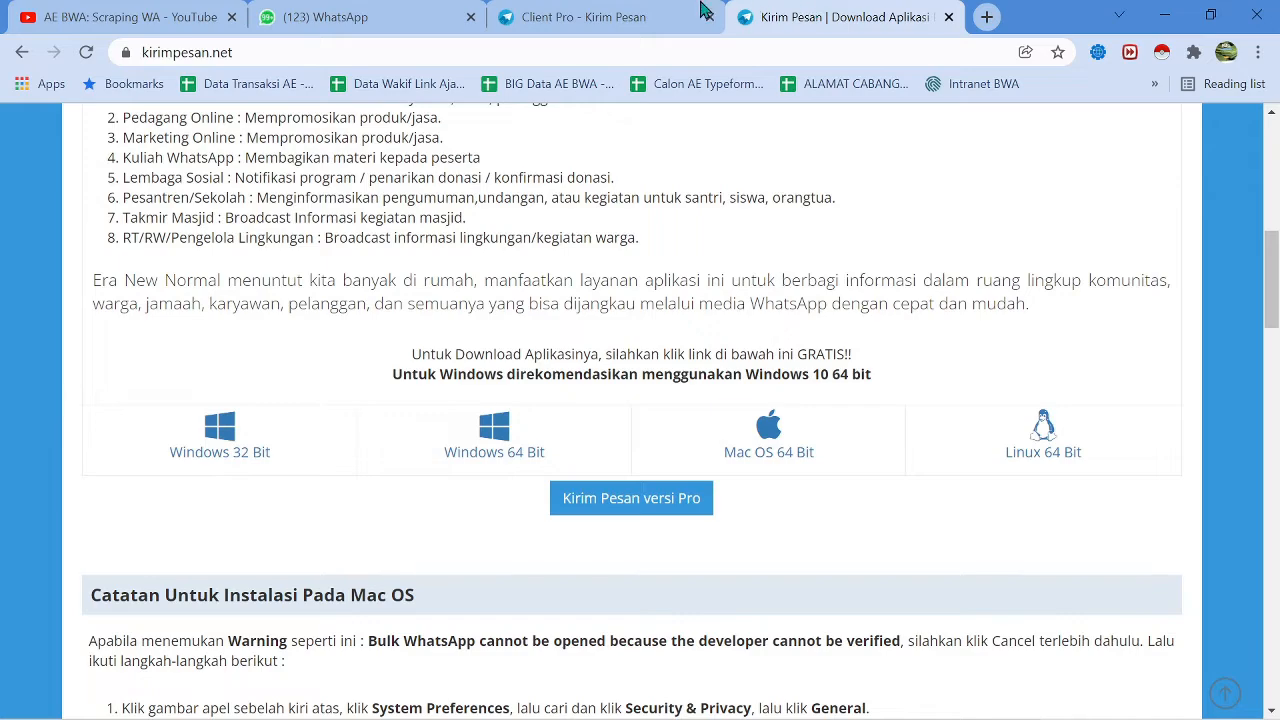
{"action": "left_click", "coordinate": [640, 12]}
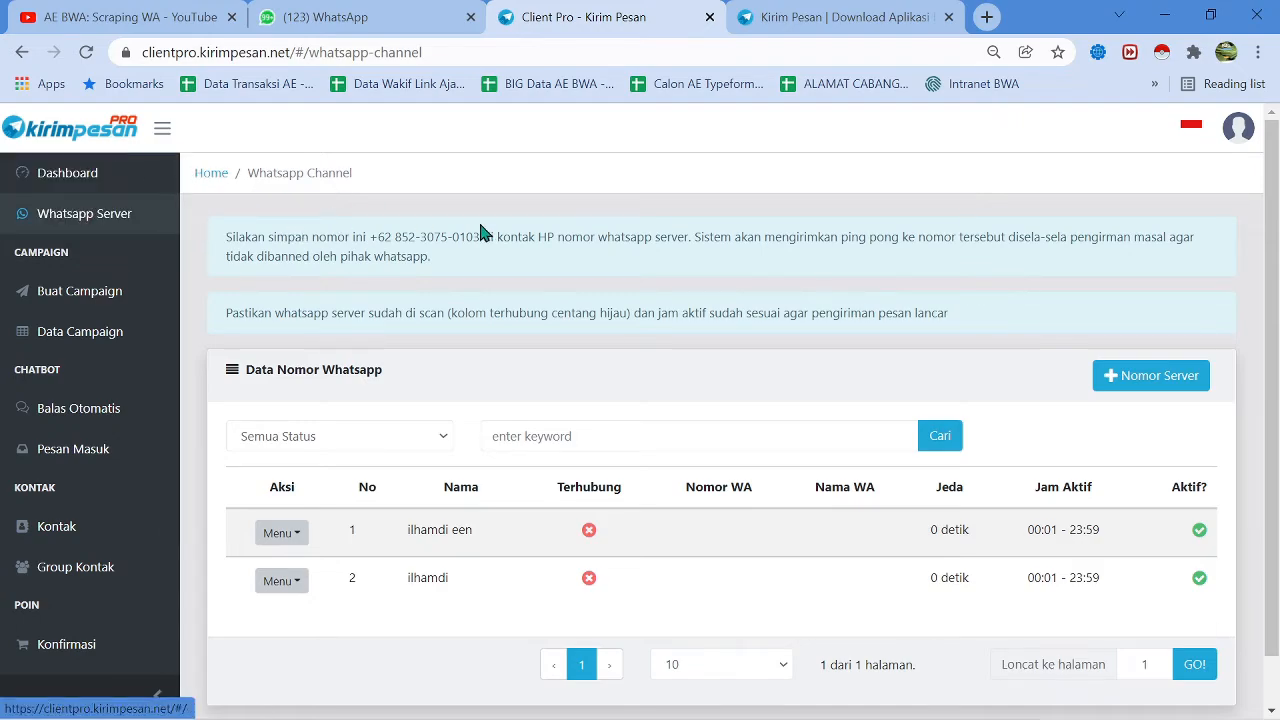
Open the Client Pro dashboard and examine its point and message statistics, demo, and explanations of points and campaigns
{"action": "left_click", "coordinate": [214, 174]}
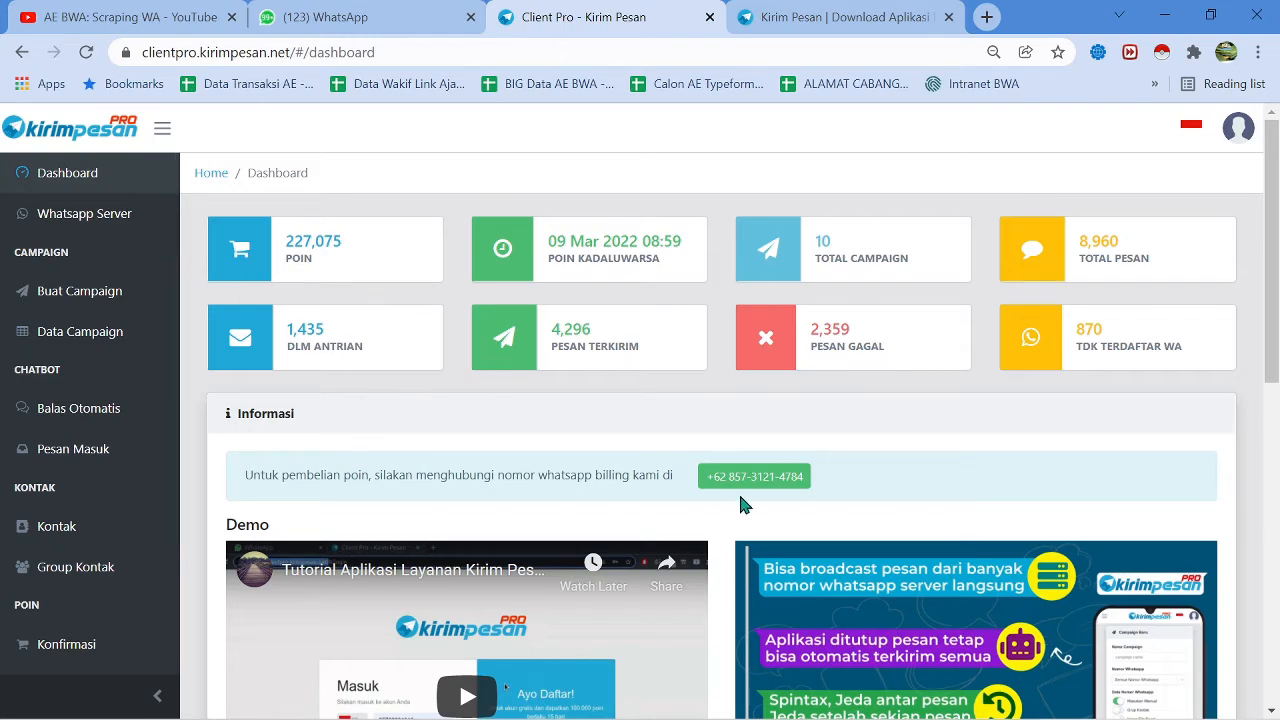
{"action": "scroll", "coordinate": [523, 505], "scroll_direction": "down", "scroll_amount": 2}
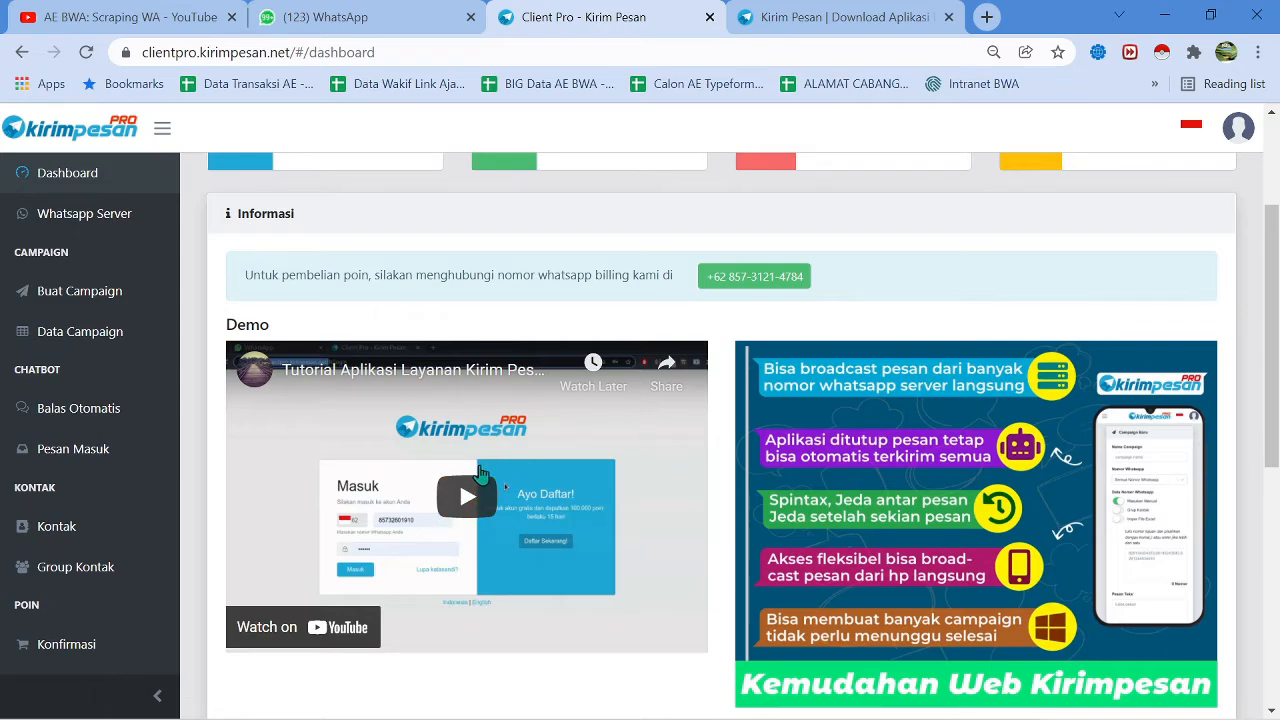
{"action": "scroll", "coordinate": [505, 490], "scroll_direction": "down", "scroll_amount": 1}
{"action": "scroll", "coordinate": [668, 452], "scroll_direction": "down", "scroll_amount": 1}
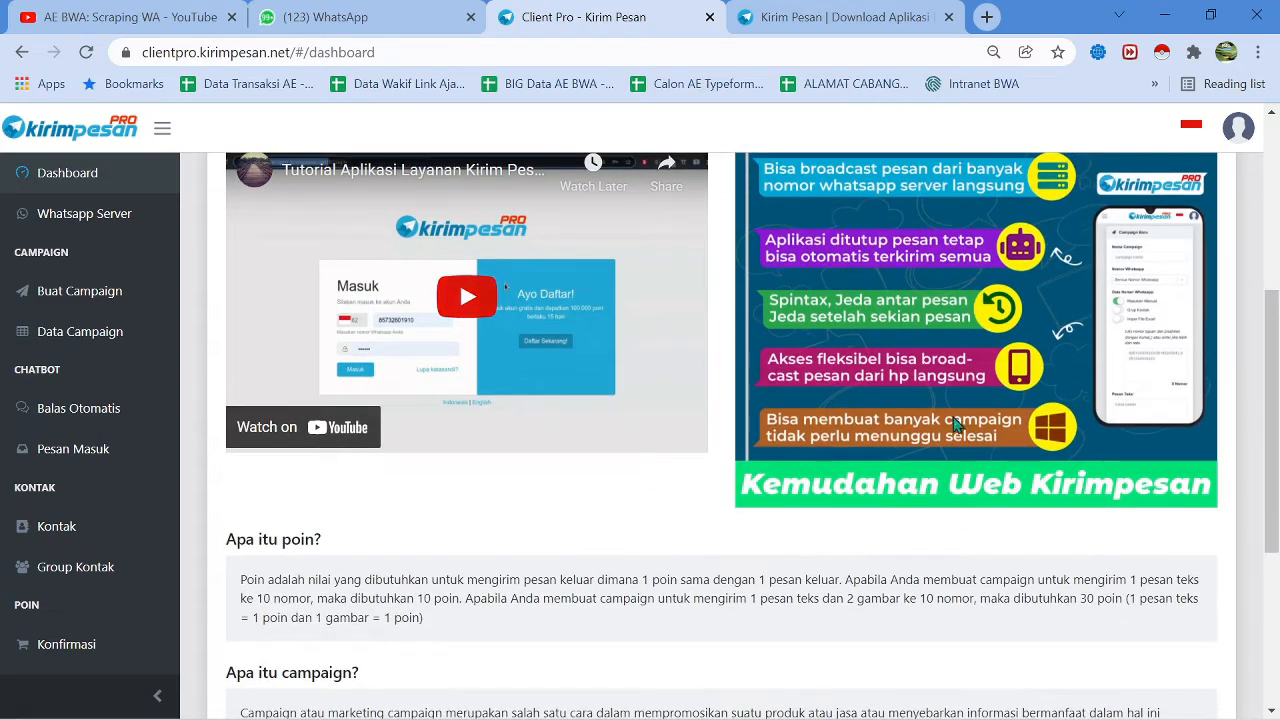
{"action": "scroll", "coordinate": [843, 415], "scroll_direction": "down", "scroll_amount": 3}
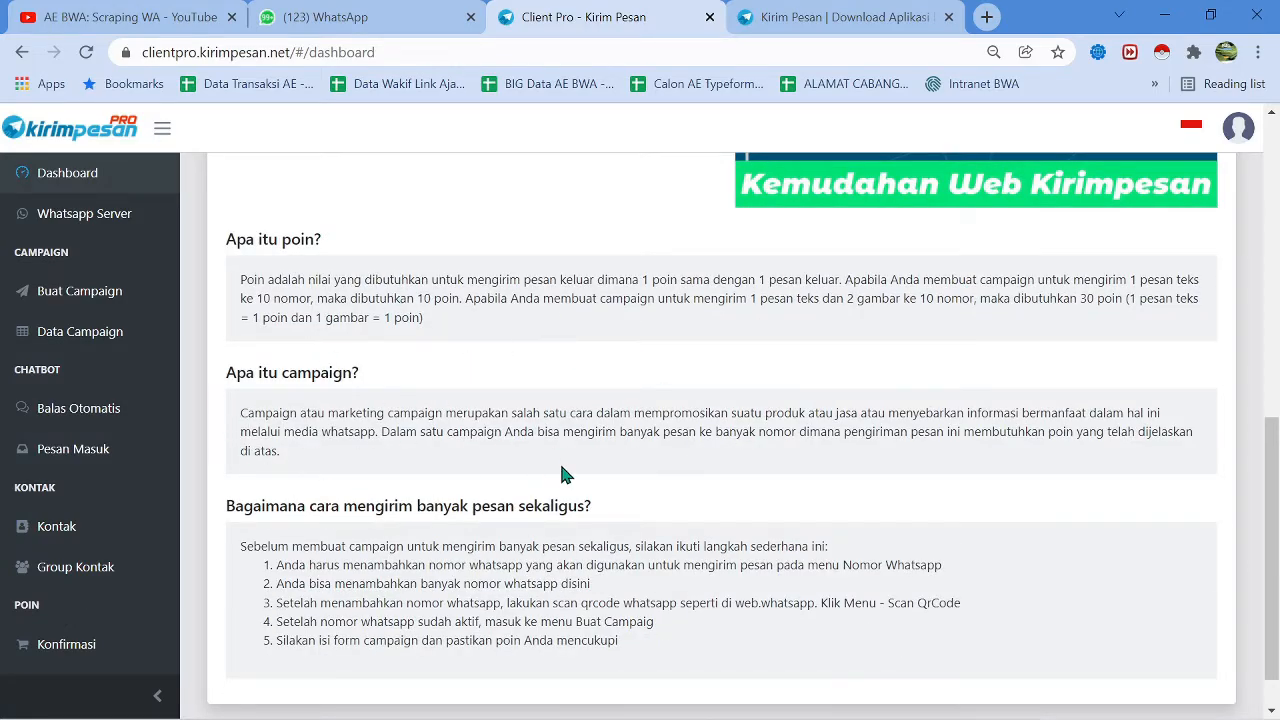
{"action": "scroll", "coordinate": [563, 478], "scroll_direction": "up", "scroll_amount": 10}
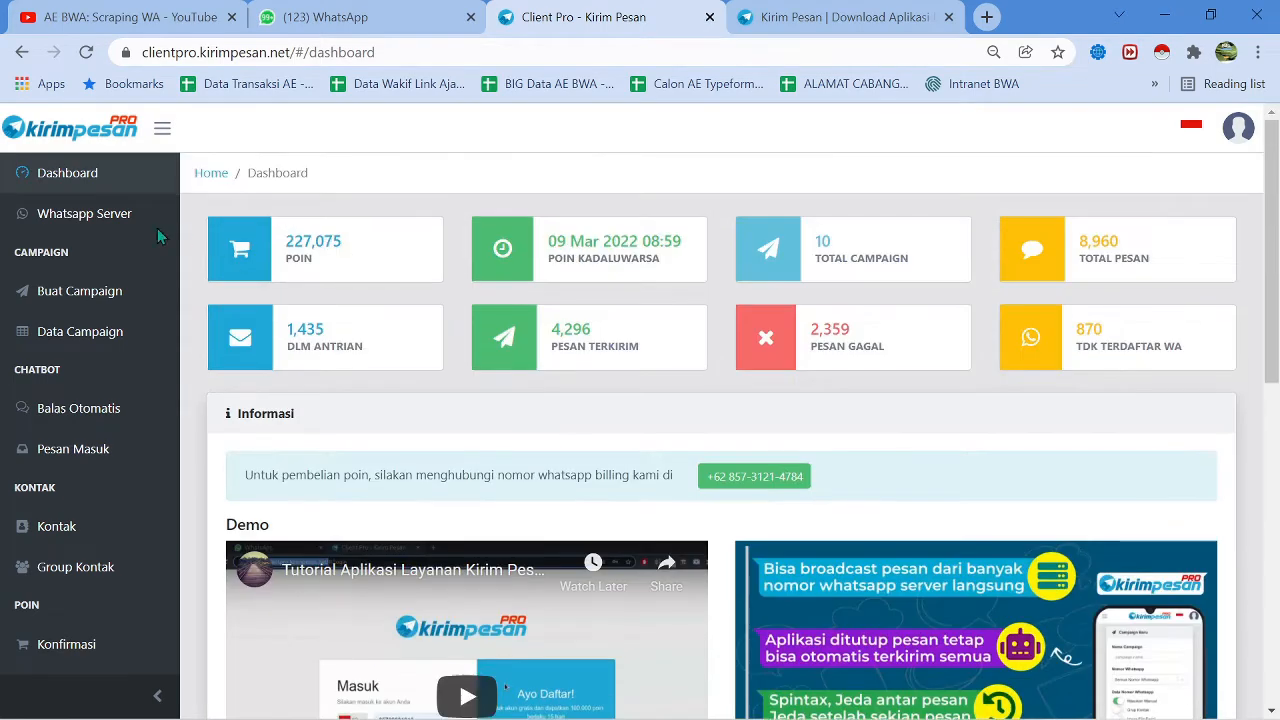
Start adding a new server number on the Whatsapp Server page and enter its channel name
{"action": "left_click", "coordinate": [106, 219]}
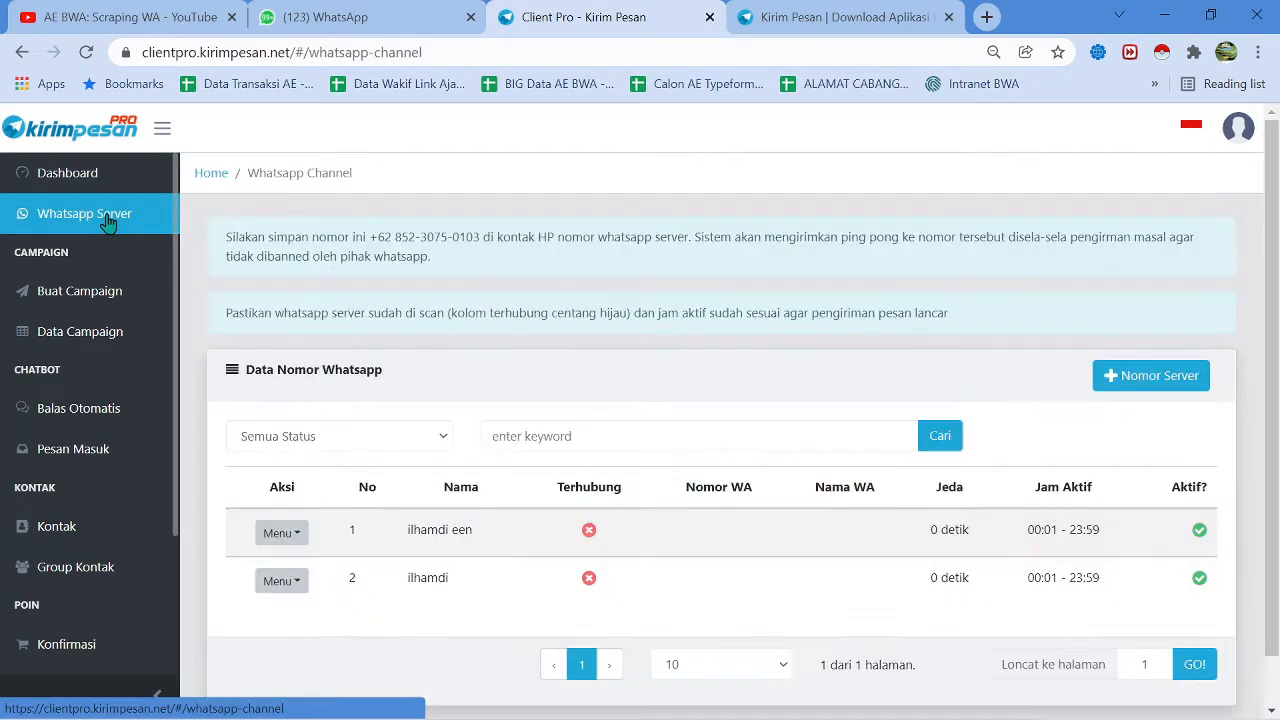
{"action": "scroll", "coordinate": [420, 380], "scroll_direction": "down", "scroll_amount": 1}
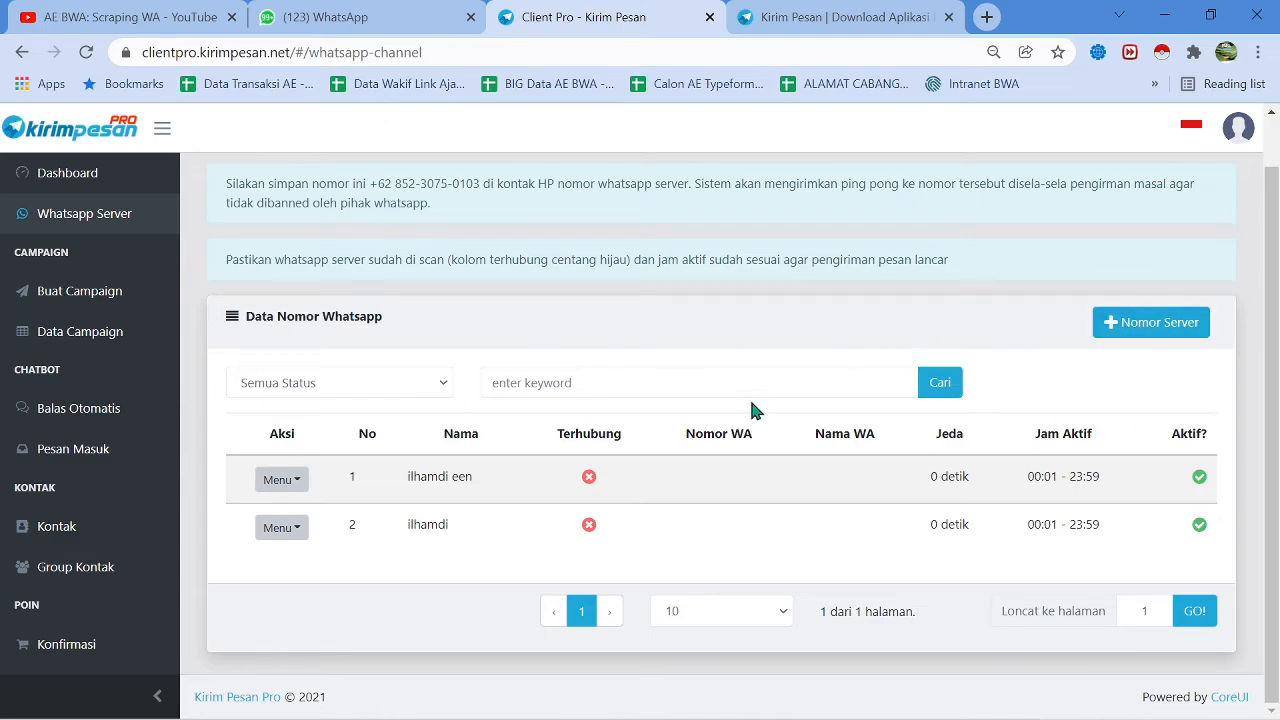
{"action": "left_click", "coordinate": [1118, 338]}
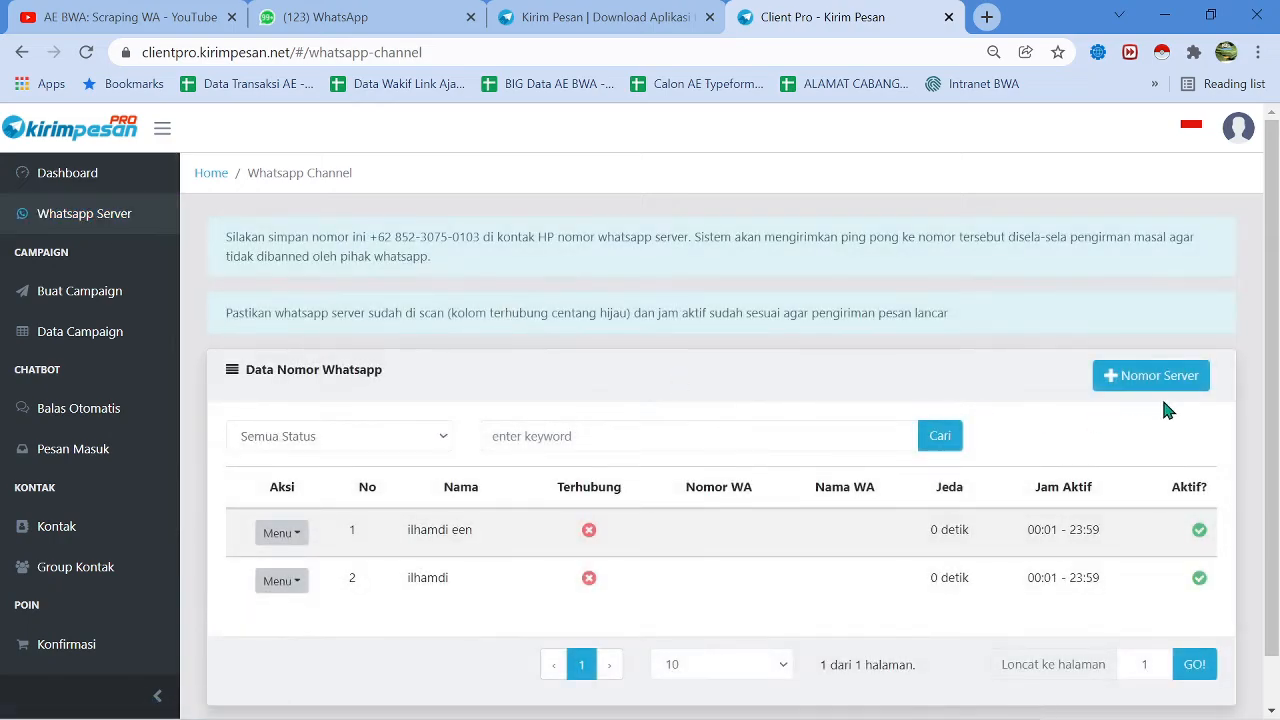
{"action": "left_click", "coordinate": [1158, 385]}
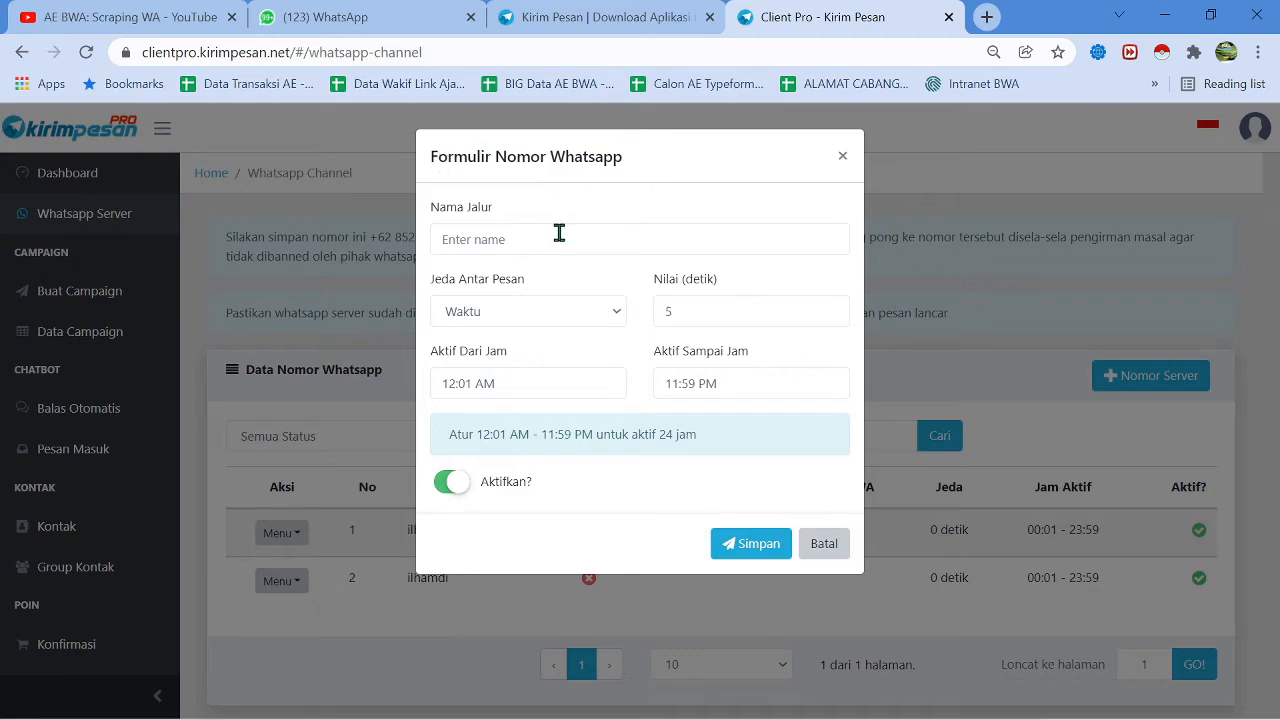
{"action": "left_click", "coordinate": [553, 241]}
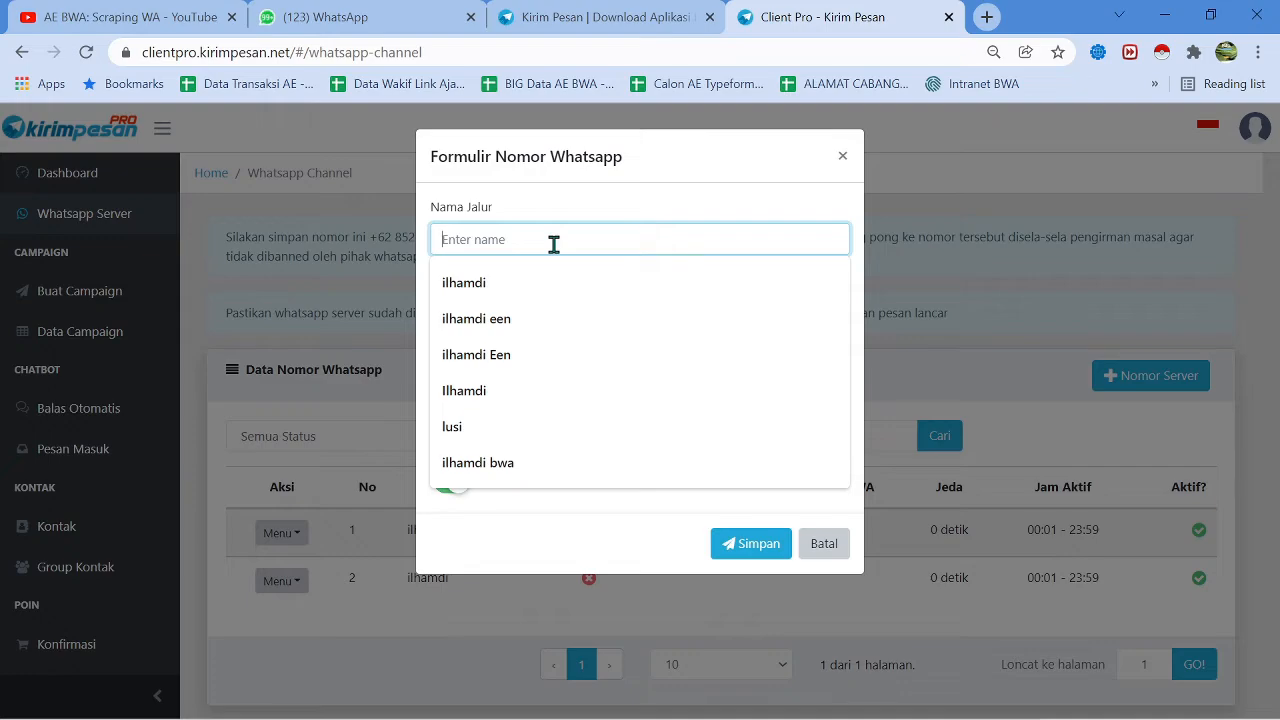
{"action": "type", "text": "ilhamdi1"}
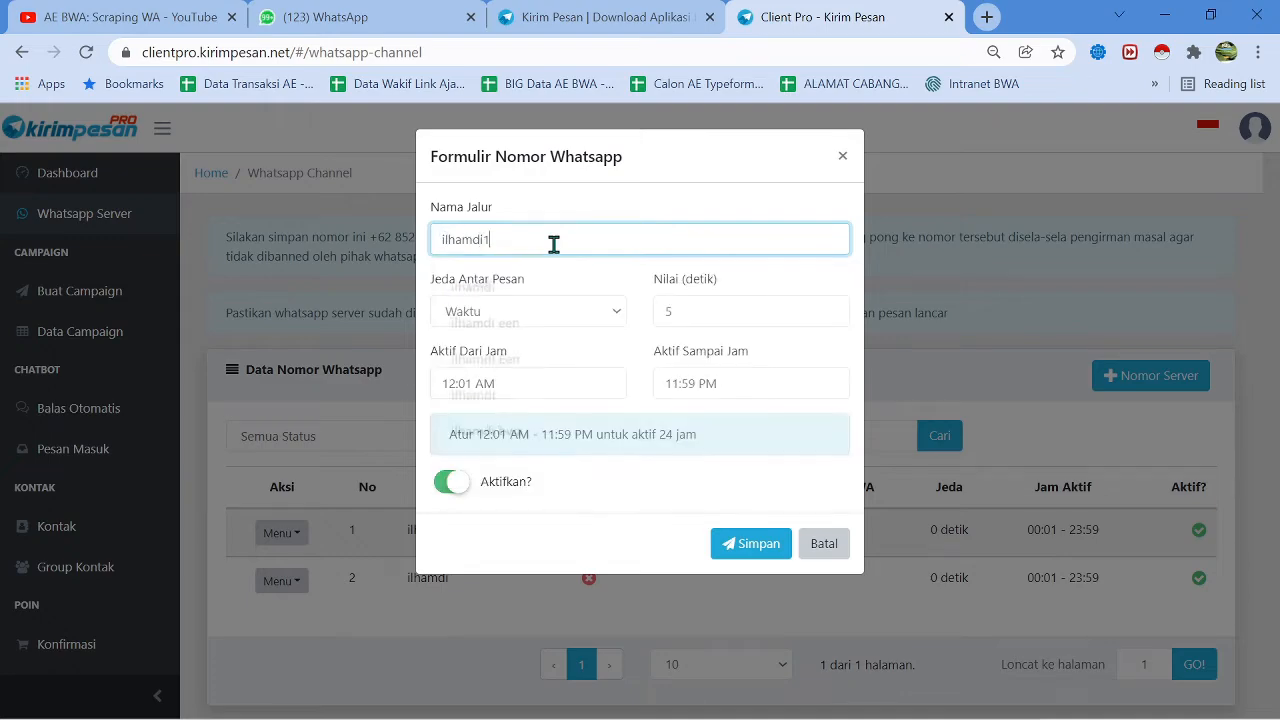
Set the delay between messages to Waktu with 0 seconds, check the active start time, and save the new number
{"action": "left_click", "coordinate": [537, 313]}
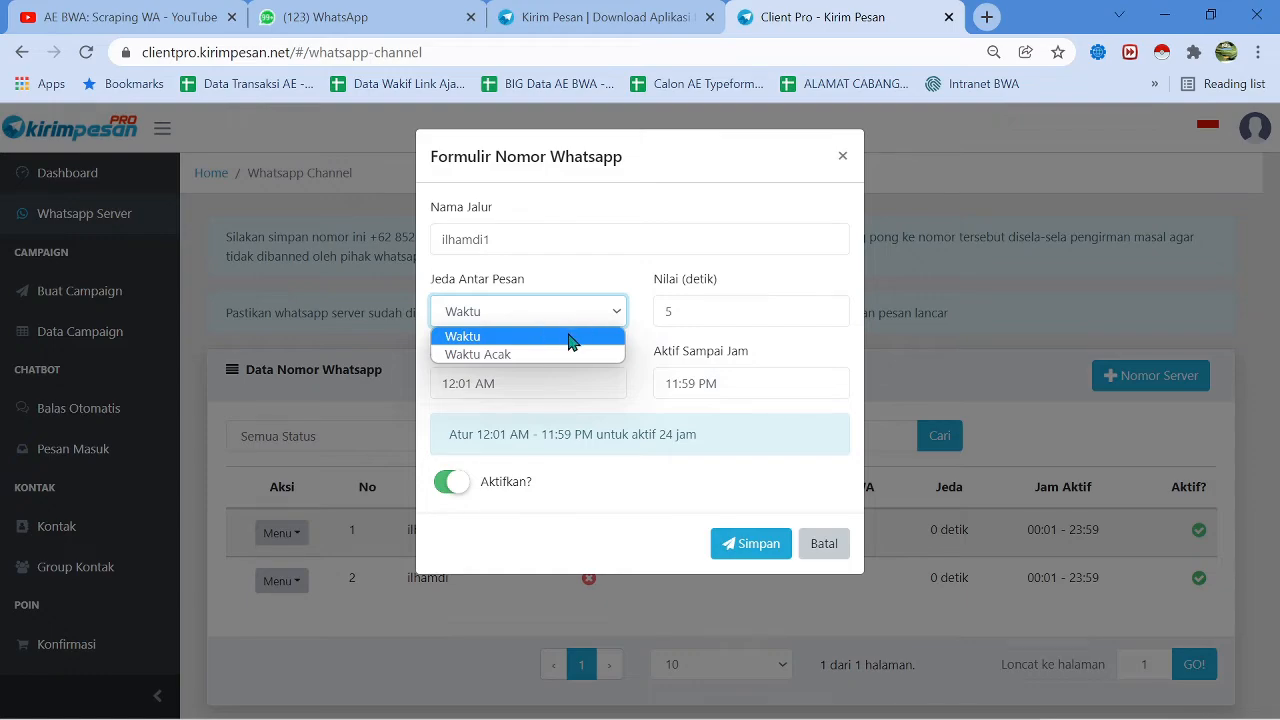
{"action": "left_click", "coordinate": [566, 338]}
{"action": "left_click", "coordinate": [705, 315]}
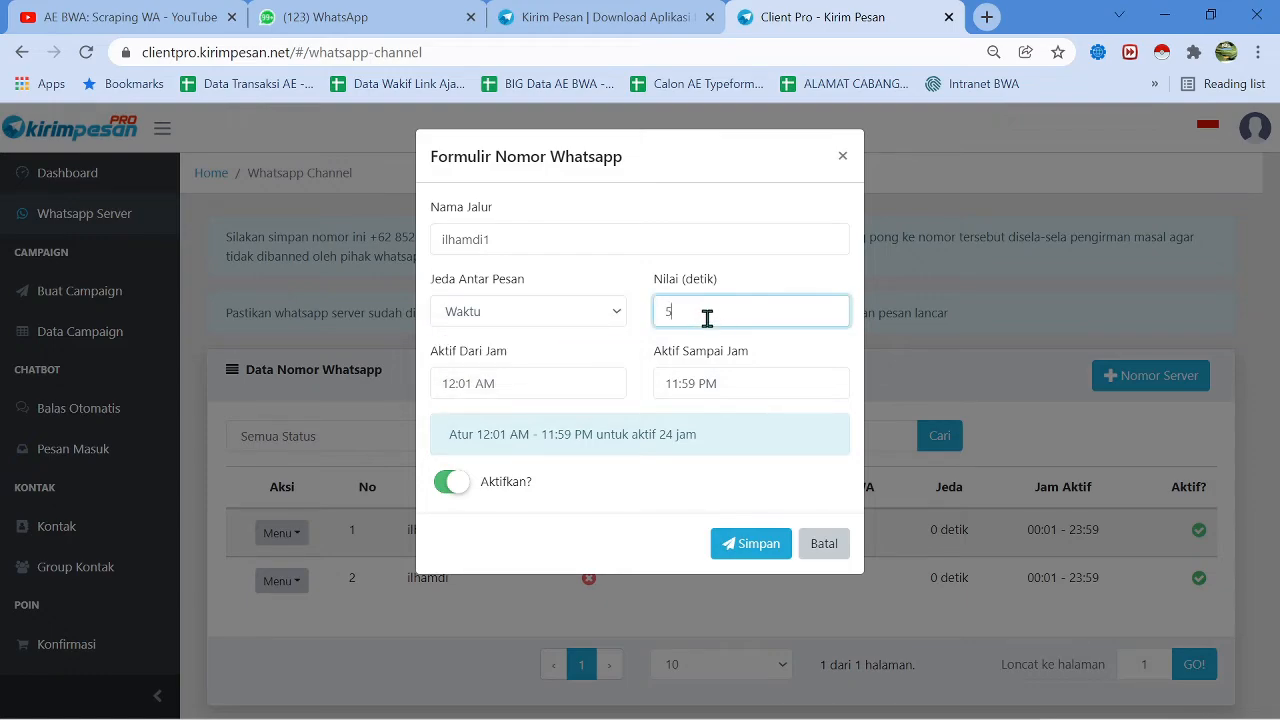
{"action": "key", "text": "BackSpace"}
{"action": "type", "text": "0"}
{"action": "left_click", "coordinate": [554, 383]}
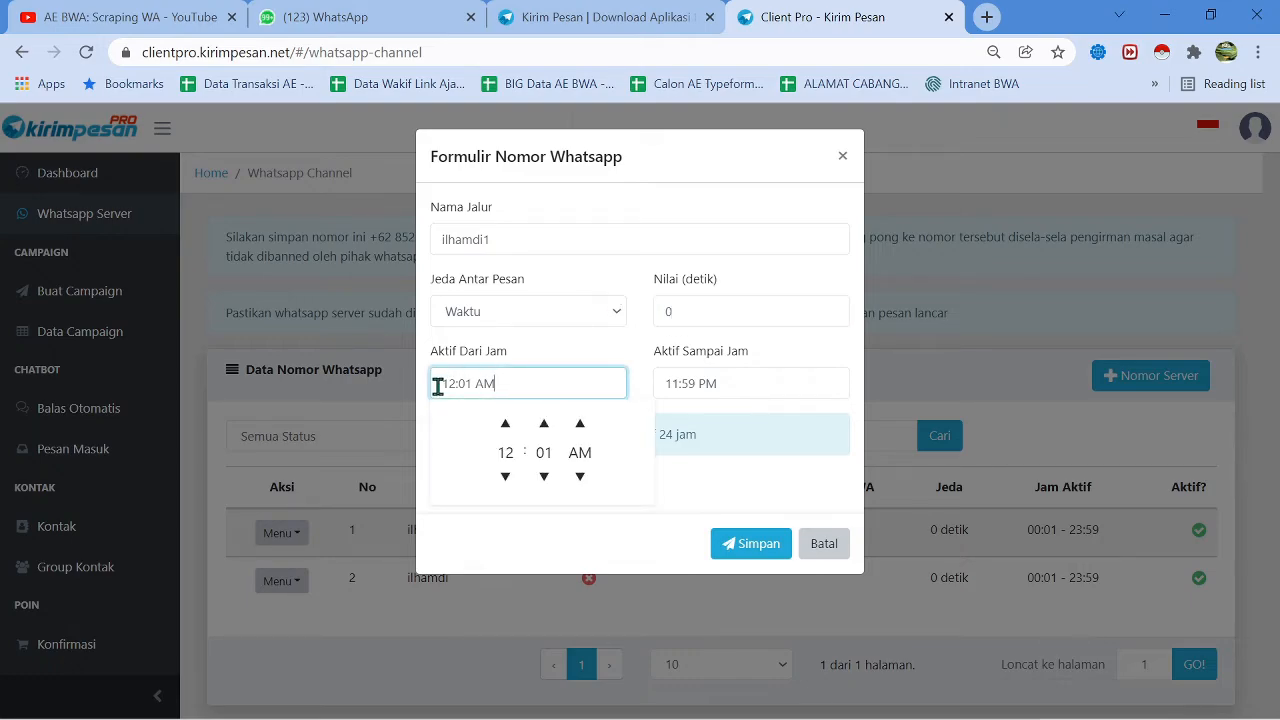
{"action": "left_click", "coordinate": [790, 357]}
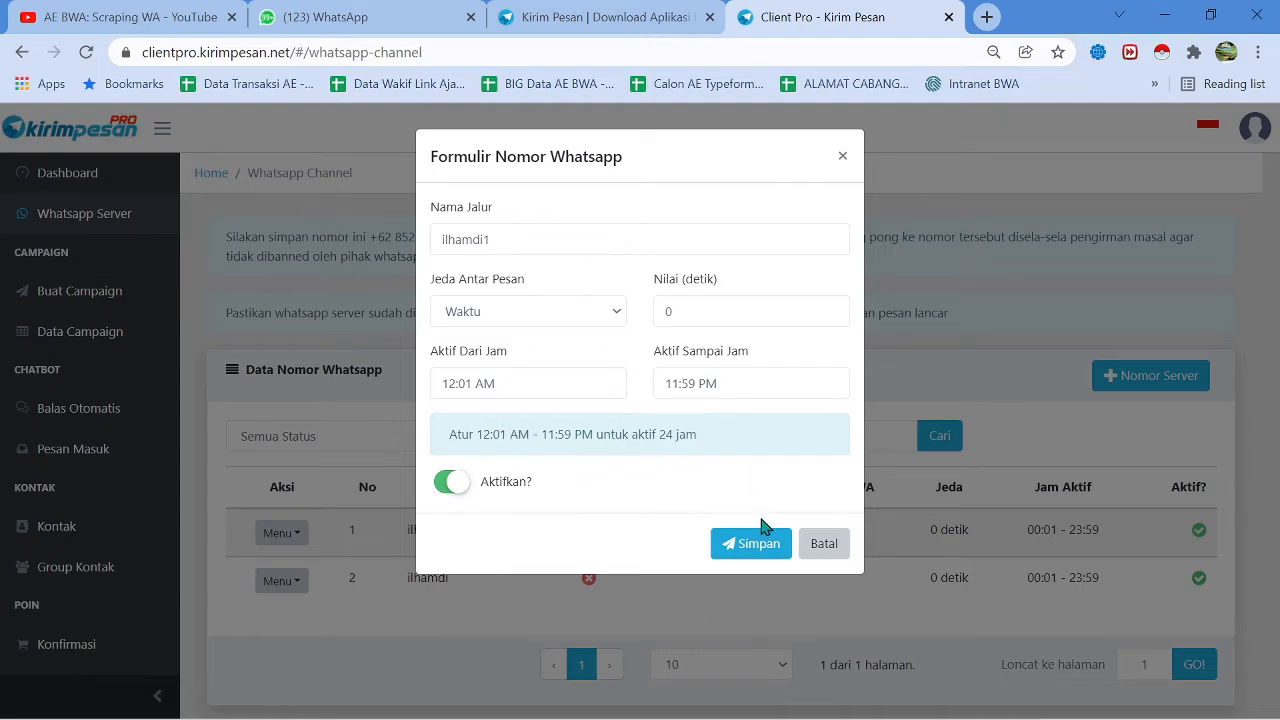
{"action": "left_click", "coordinate": [747, 545]}
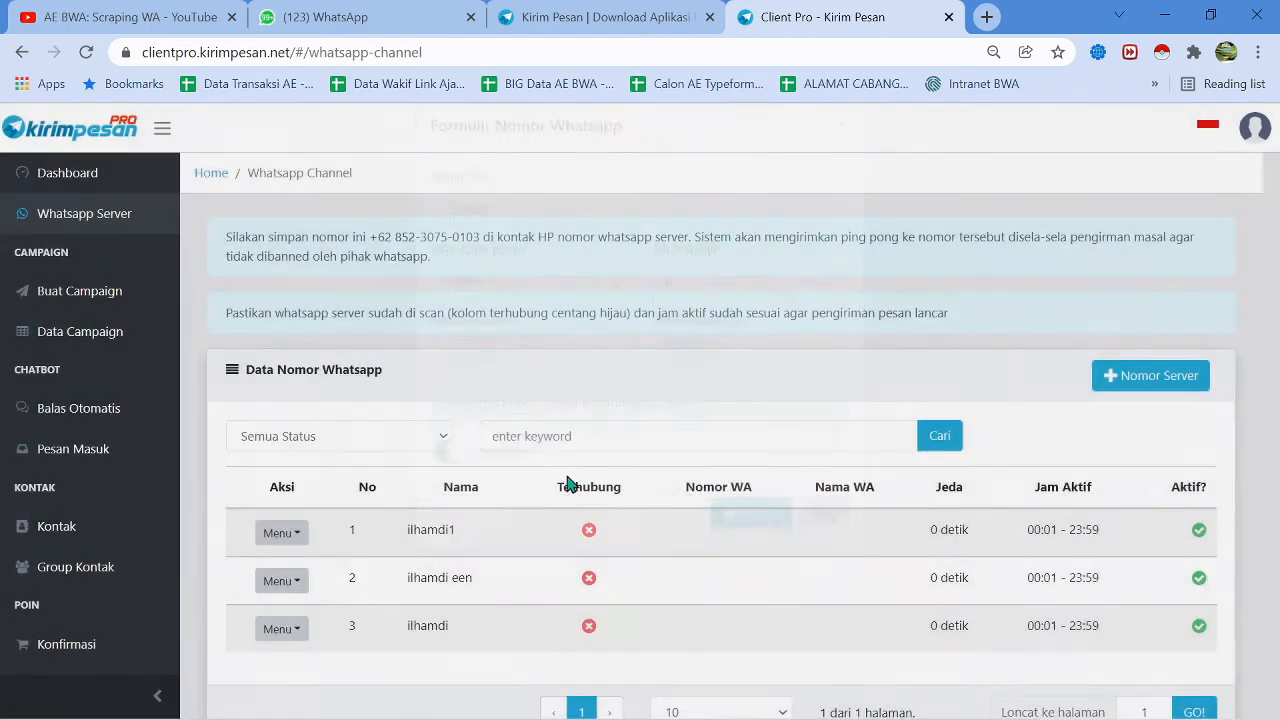
Try to load the regular Scan QrCode dialog for the newly added number in the first row
{"action": "scroll", "coordinate": [815, 420], "scroll_direction": "down", "scroll_amount": 2}
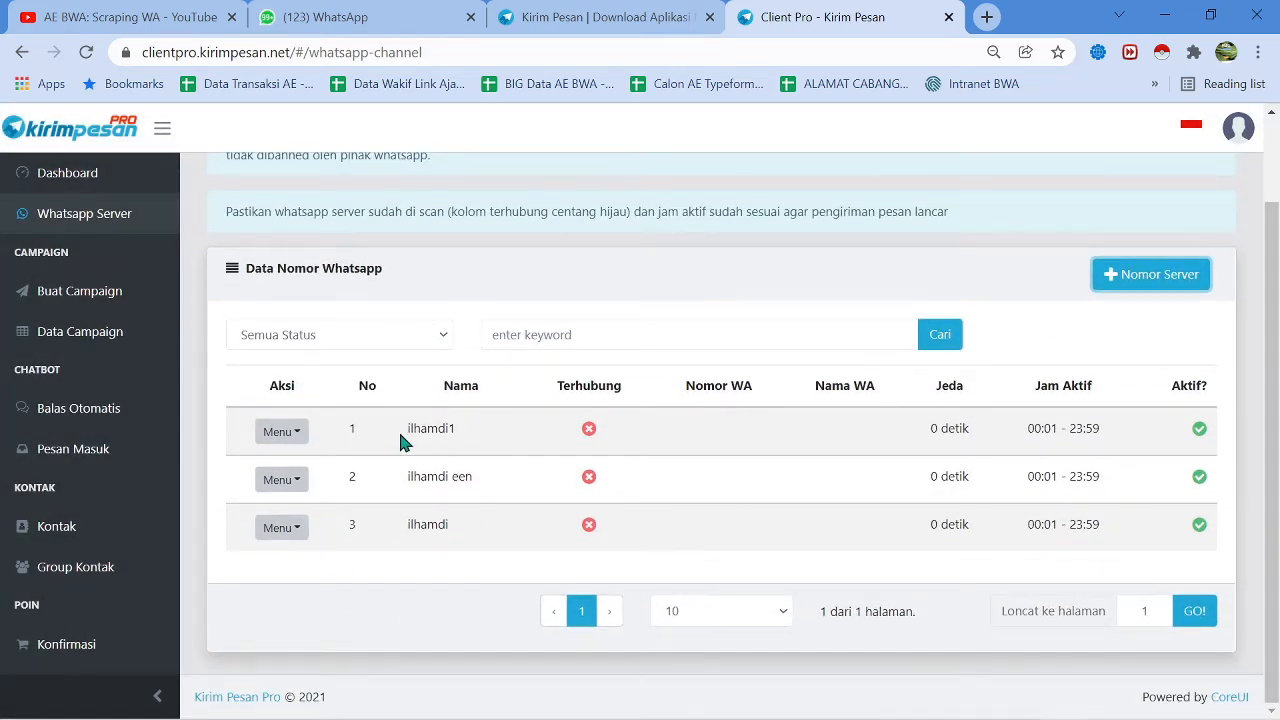
{"action": "left_click", "coordinate": [296, 436]}
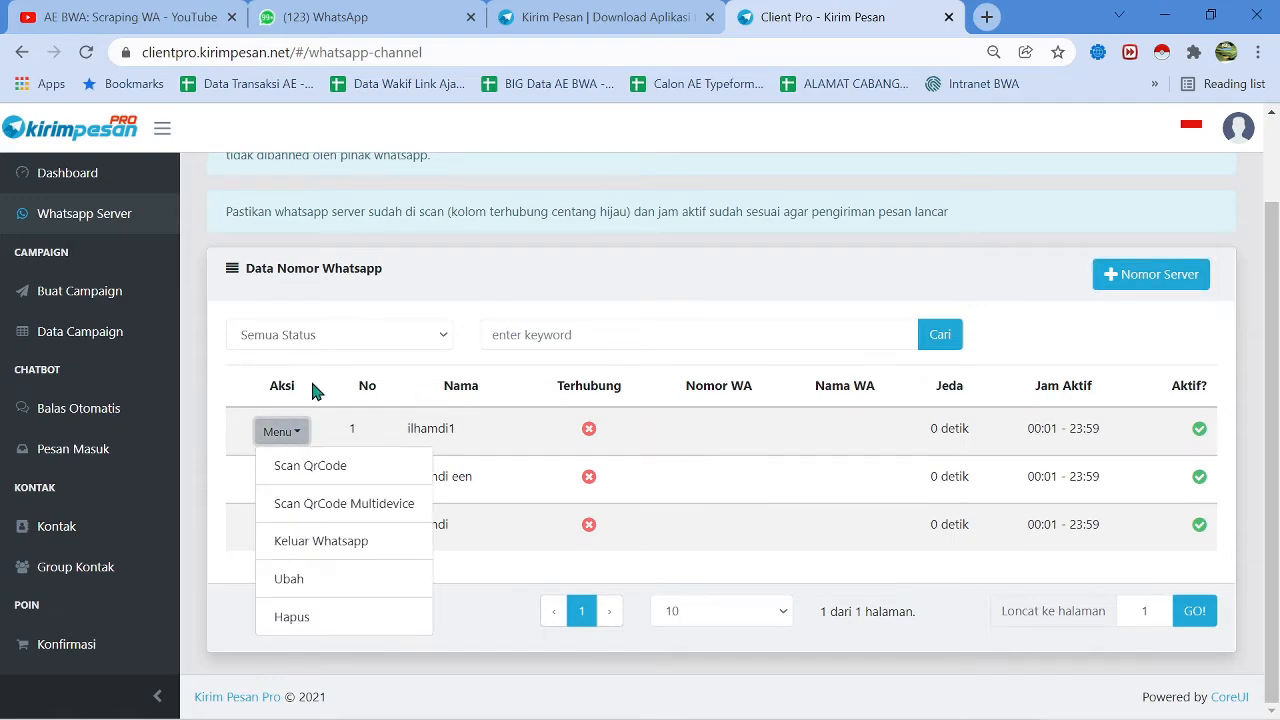
{"action": "left_click", "coordinate": [335, 467]}
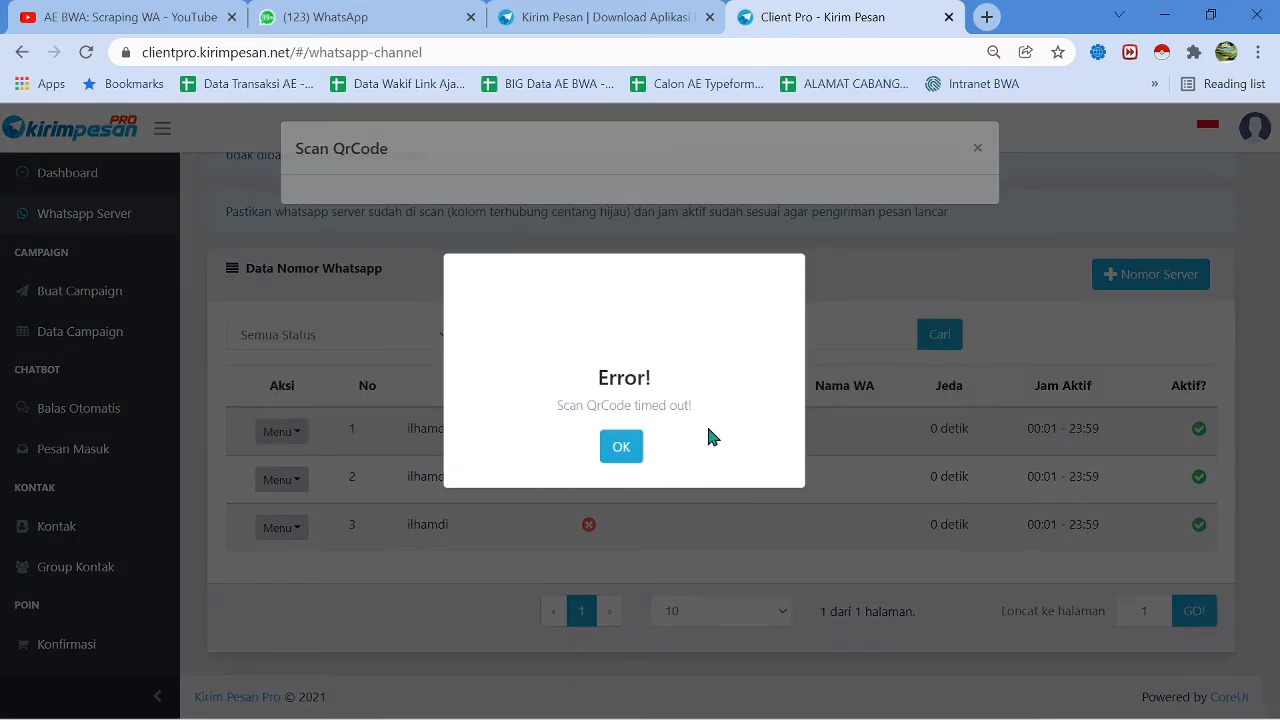
{"action": "left_click", "coordinate": [621, 447]}
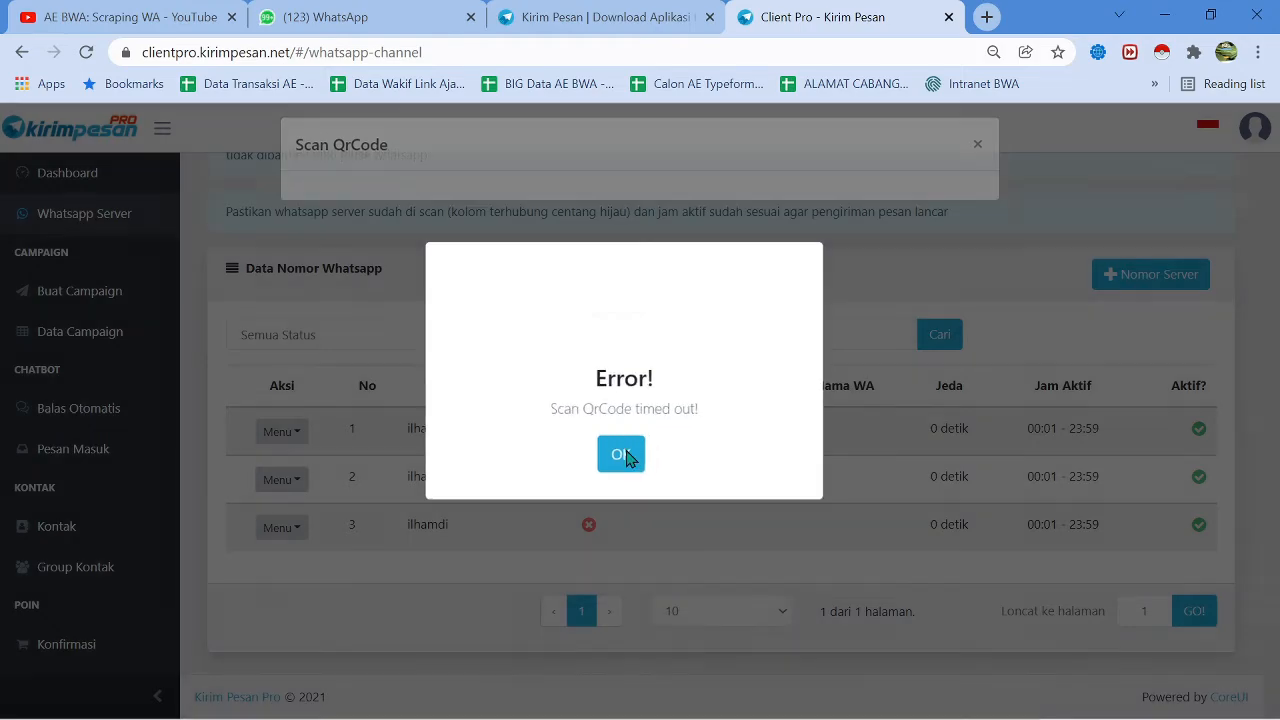
Retry loading the regular Scan QrCode dialog for the server number in the first row
{"action": "left_click", "coordinate": [299, 434]}
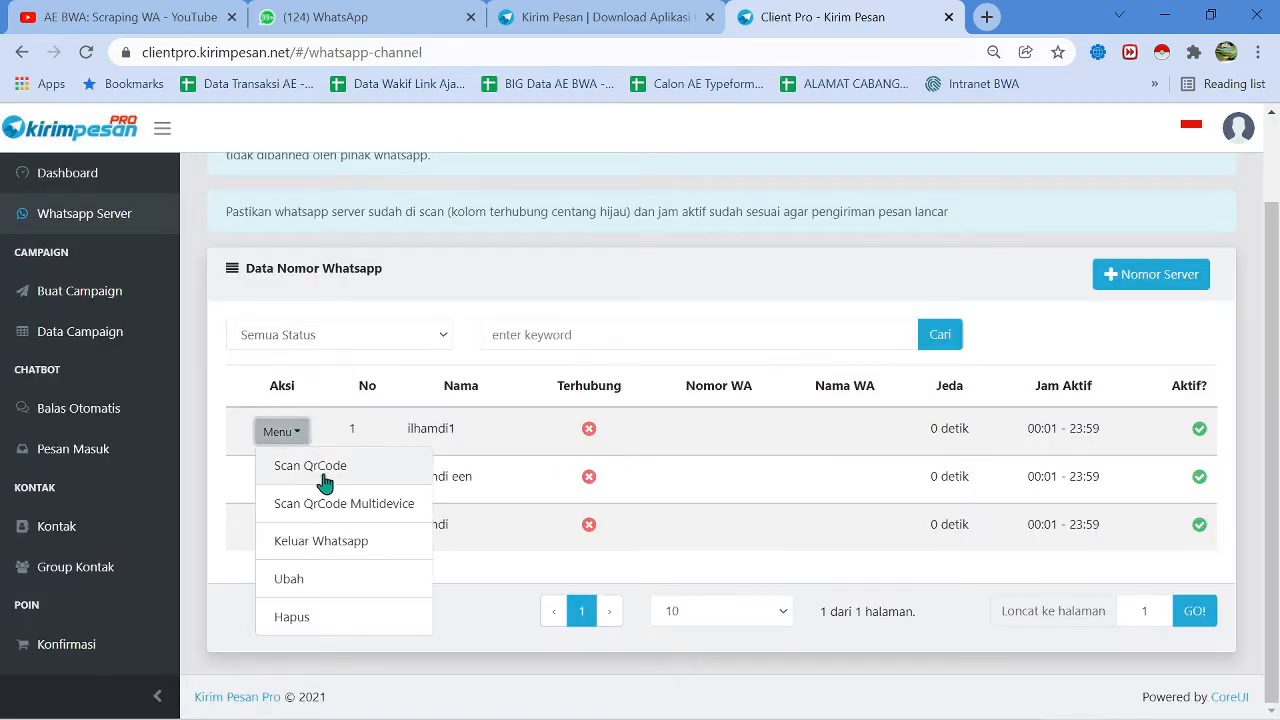
{"action": "left_click", "coordinate": [322, 466]}
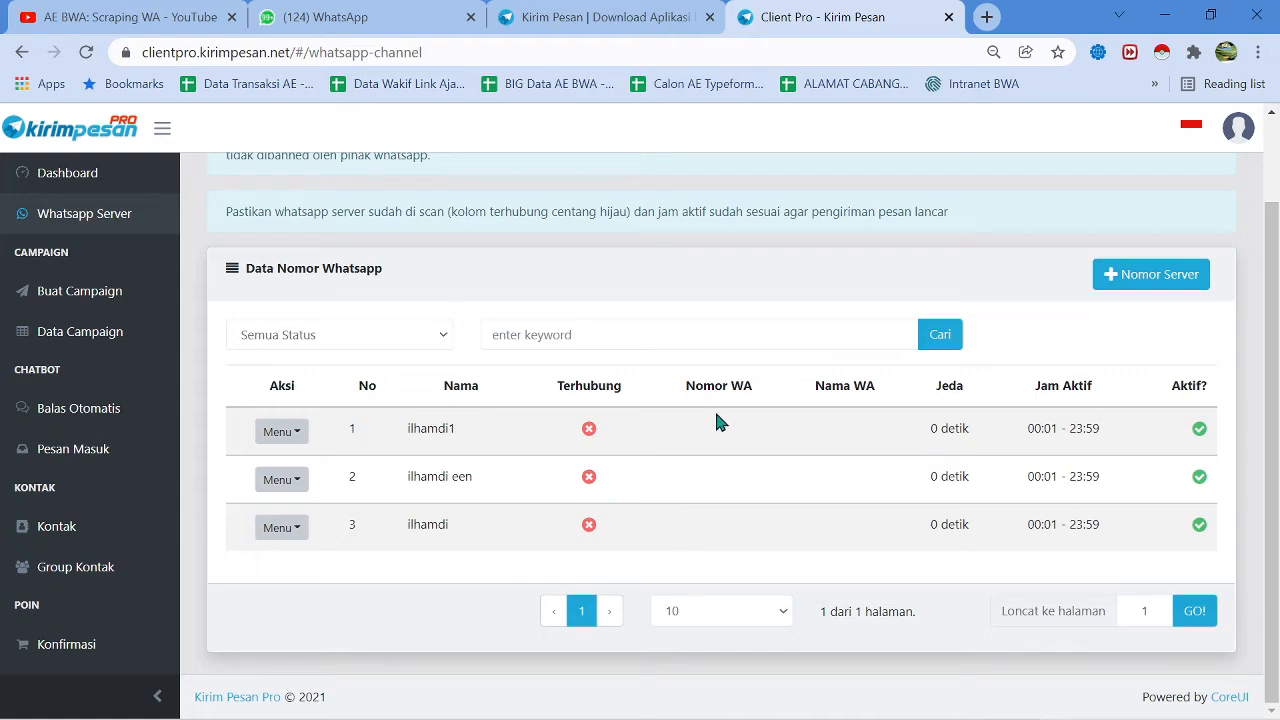
{"action": "left_click", "coordinate": [297, 437]}
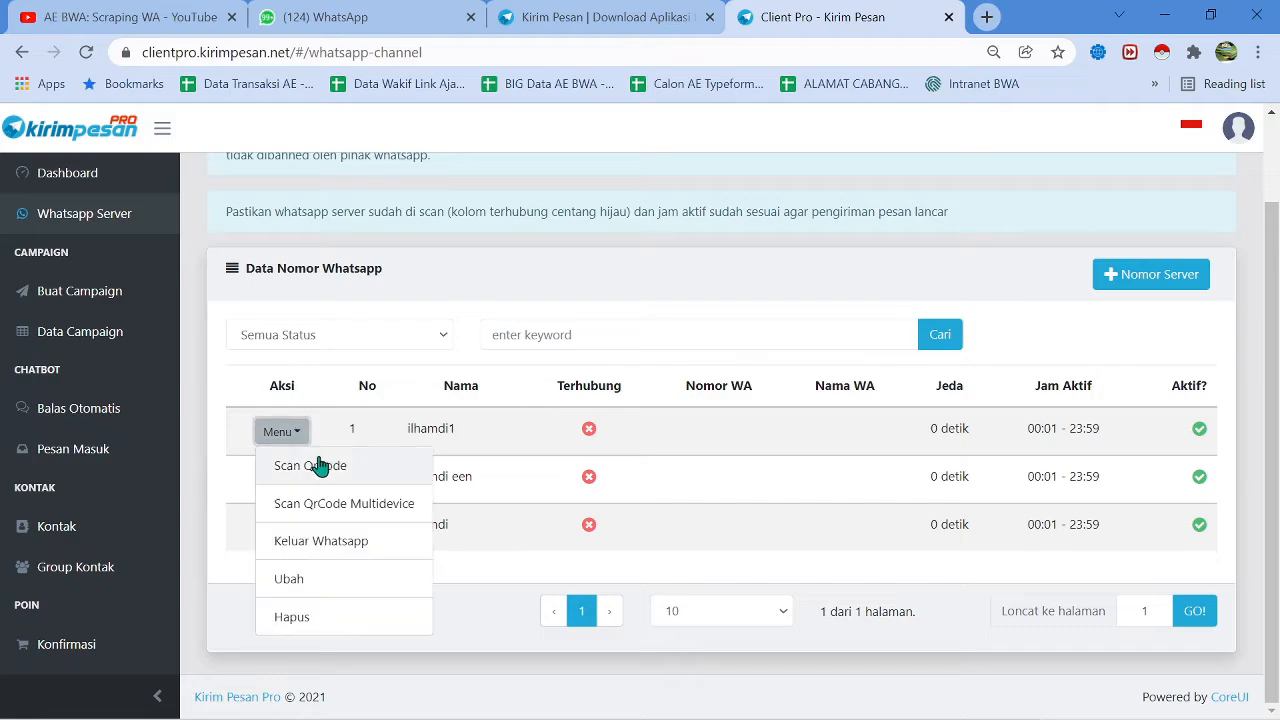
{"action": "left_click", "coordinate": [320, 466]}
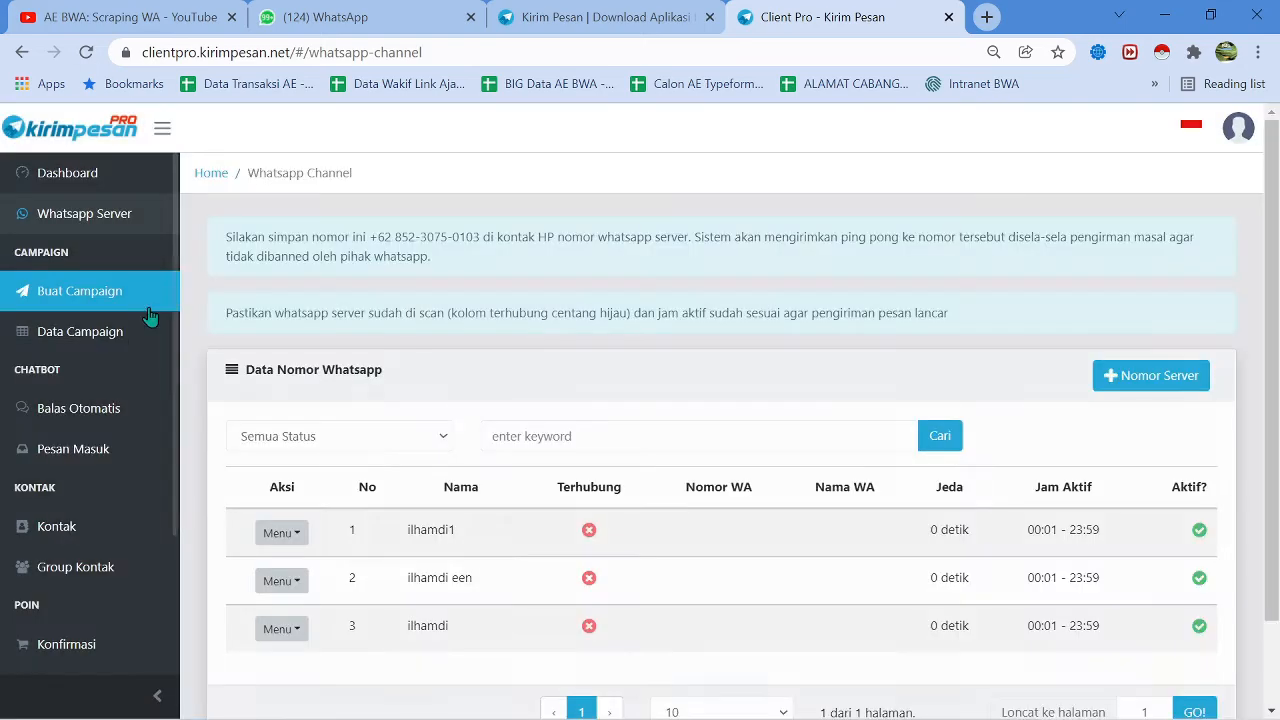
Link the first-row server number to WhatsApp using Scan QrCode Multidevice
{"action": "left_click", "coordinate": [285, 535]}
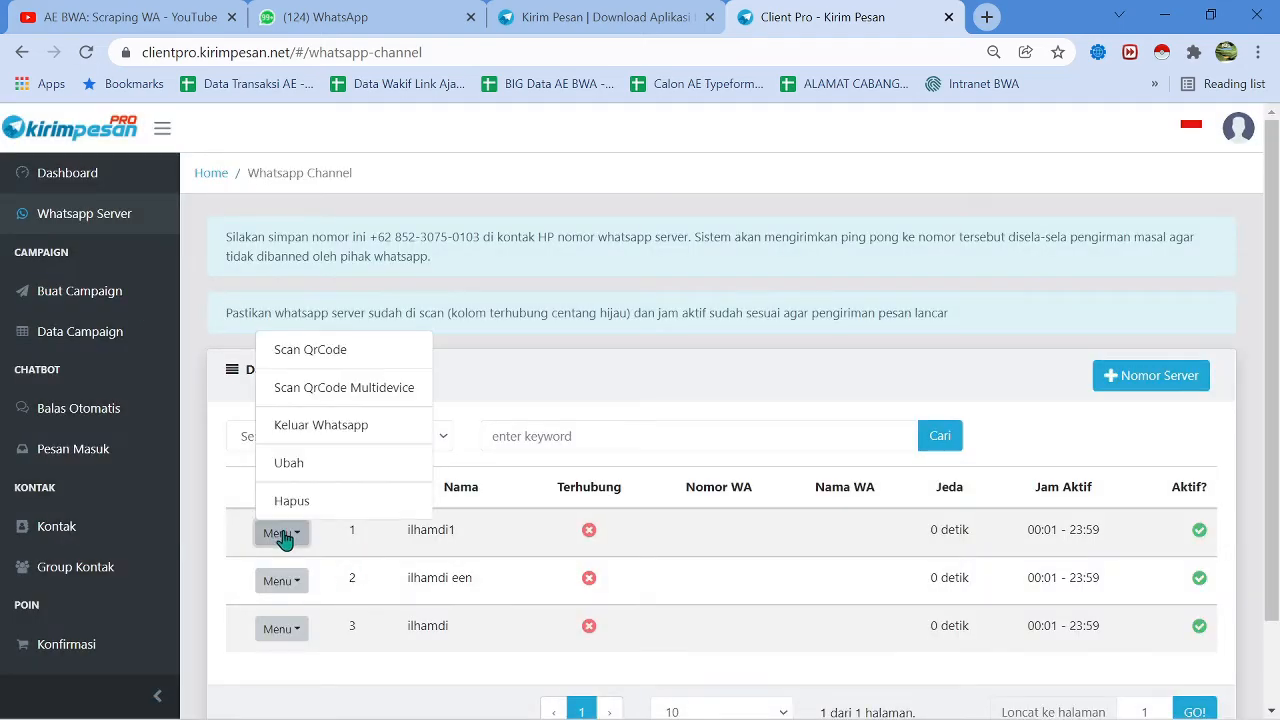
{"action": "left_click", "coordinate": [312, 388]}
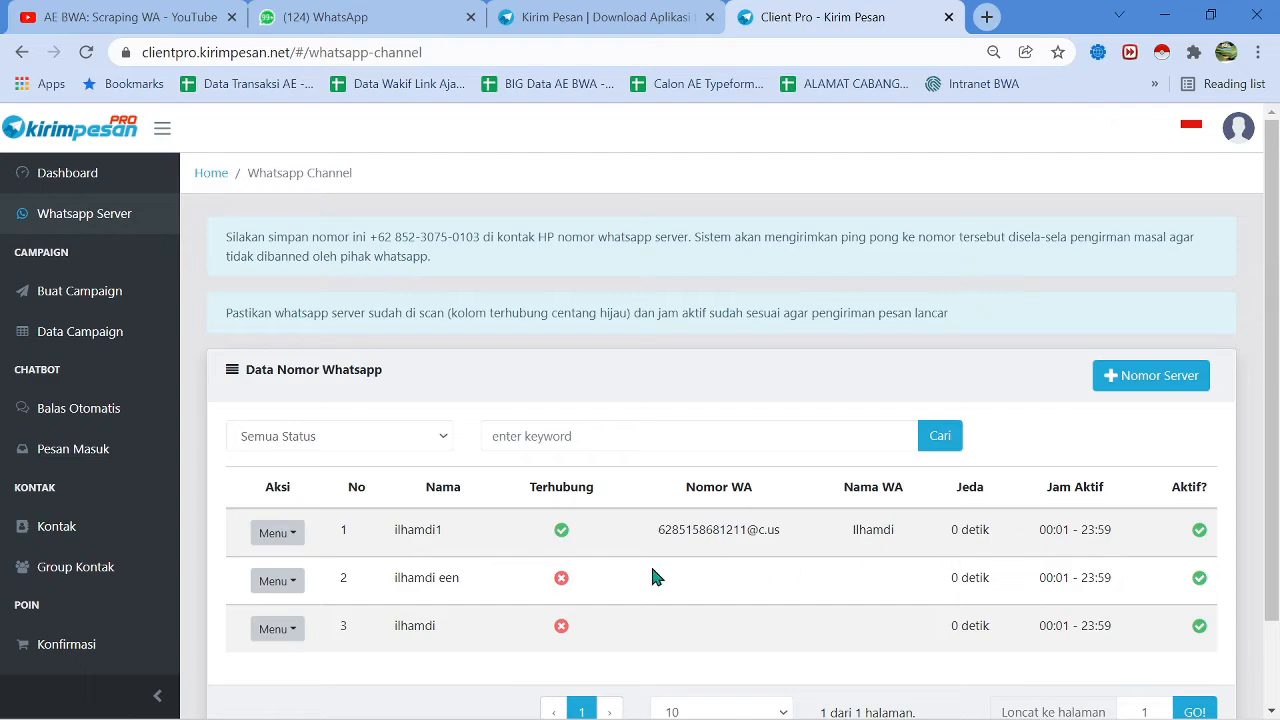
Open the Buat Campaign form and select the newly linked channel as its Whatsapp Server
{"action": "left_click", "coordinate": [85, 302]}
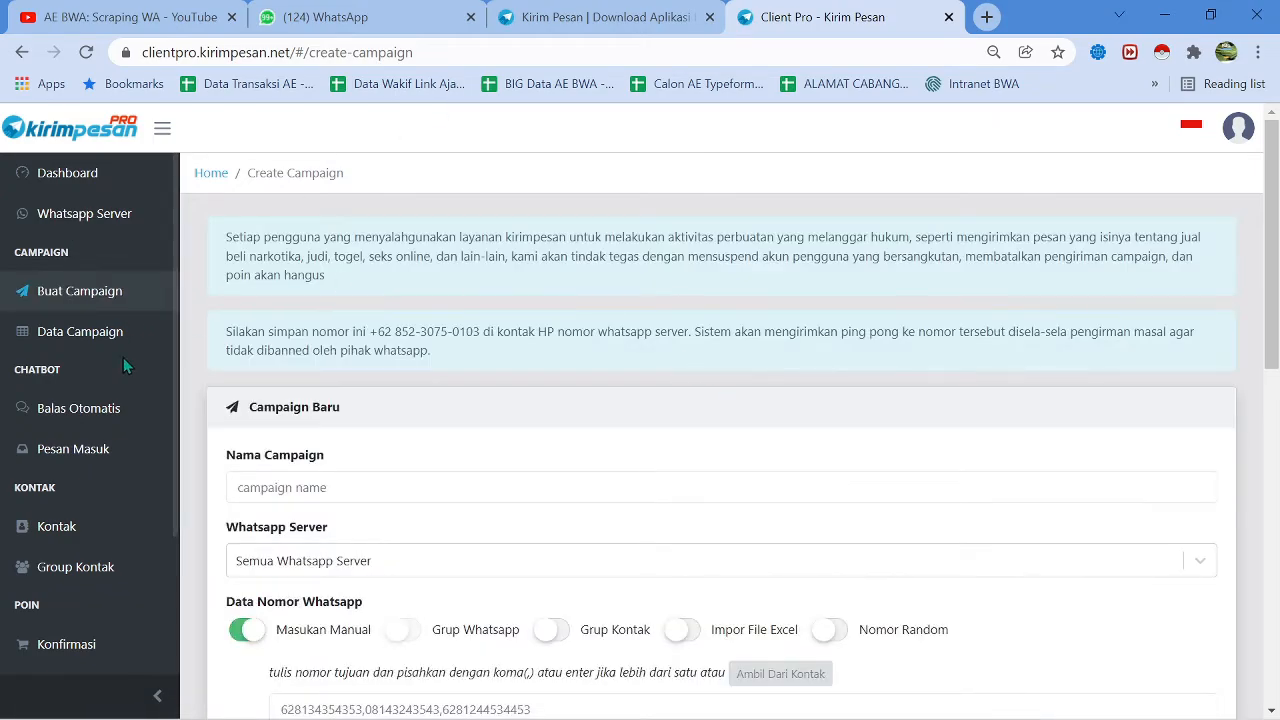
{"action": "scroll", "coordinate": [652, 466], "scroll_direction": "down", "scroll_amount": 8}
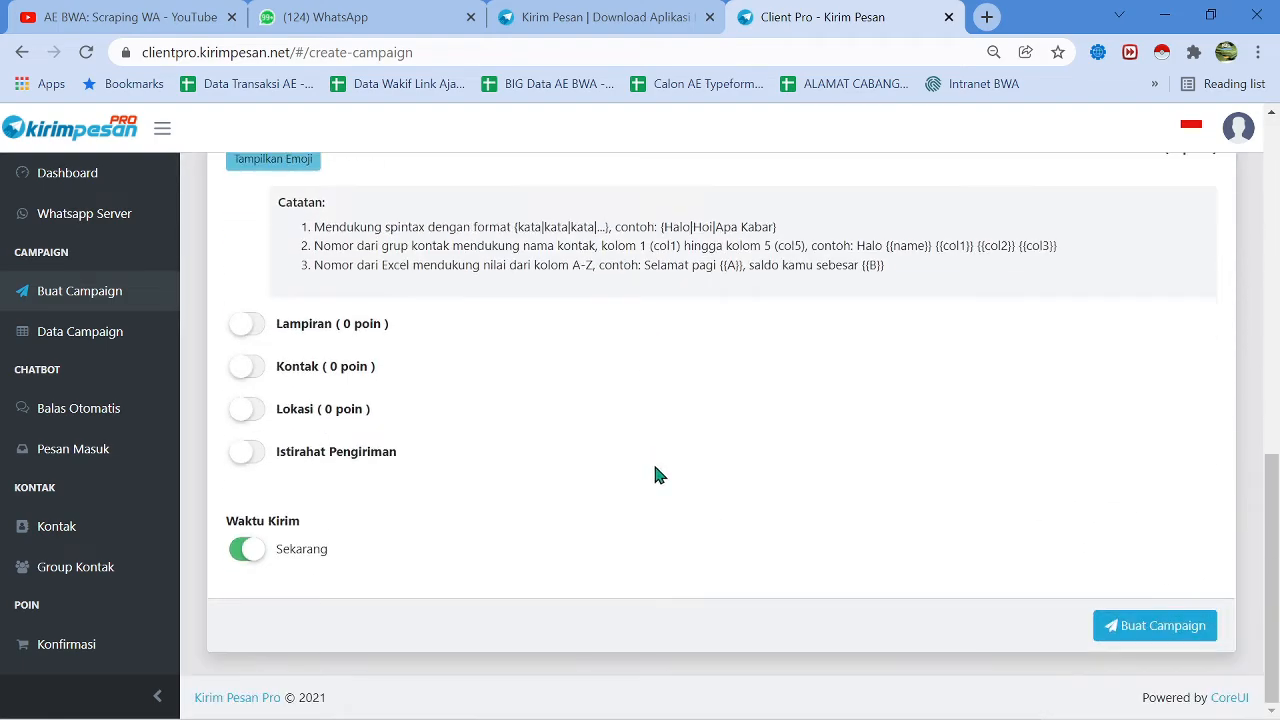
{"action": "scroll", "coordinate": [655, 460], "scroll_direction": "up", "scroll_amount": 10}
{"action": "scroll", "coordinate": [390, 488], "scroll_direction": "down", "scroll_amount": 1}
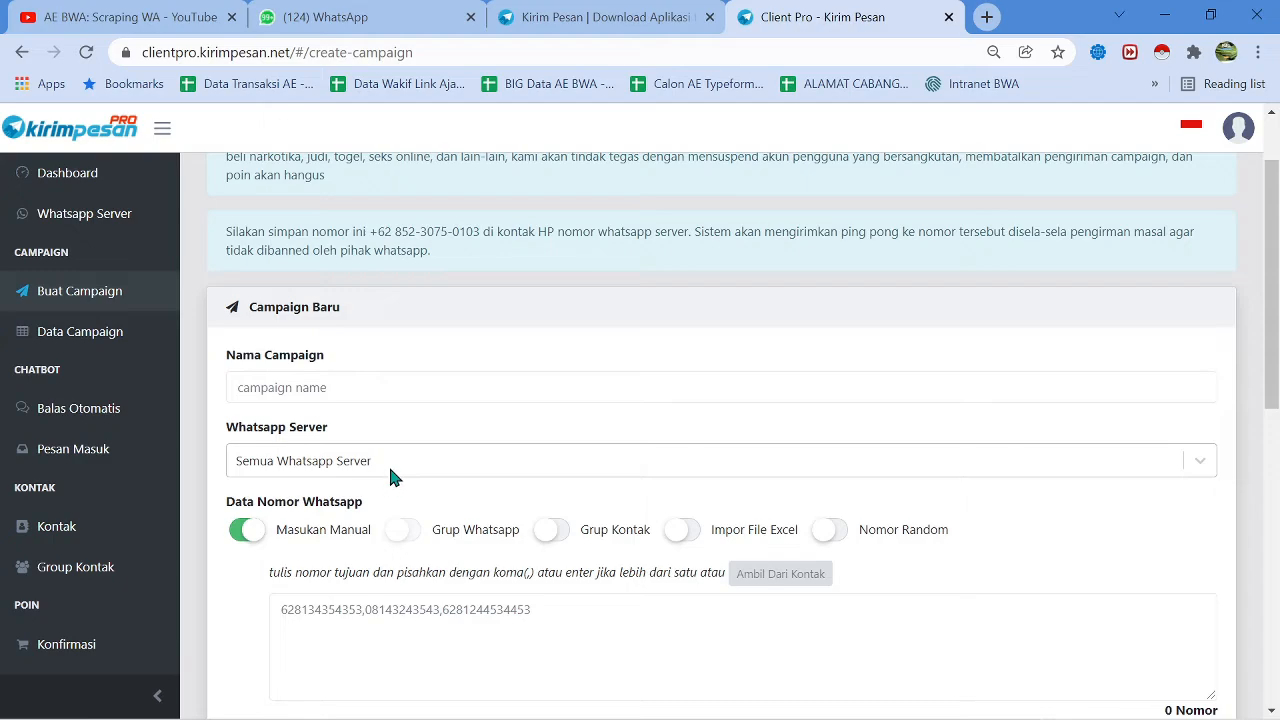
{"action": "left_click", "coordinate": [410, 462]}
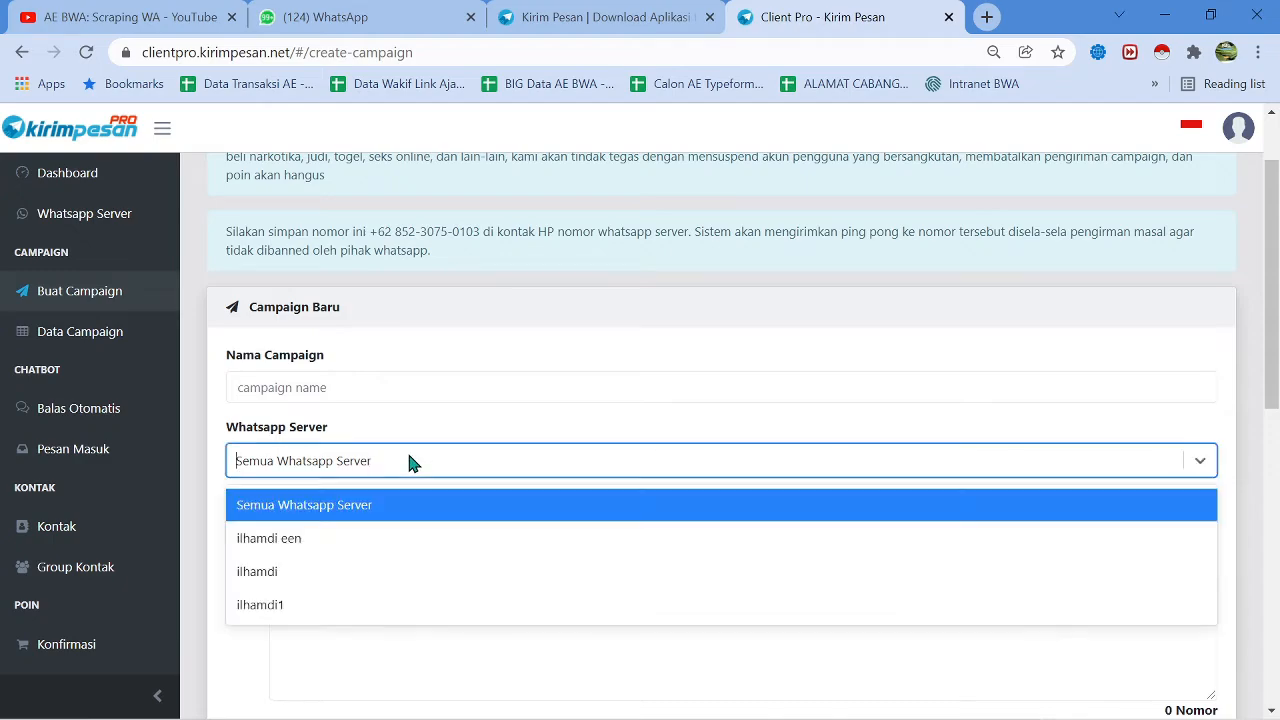
{"action": "left_click", "coordinate": [335, 604]}
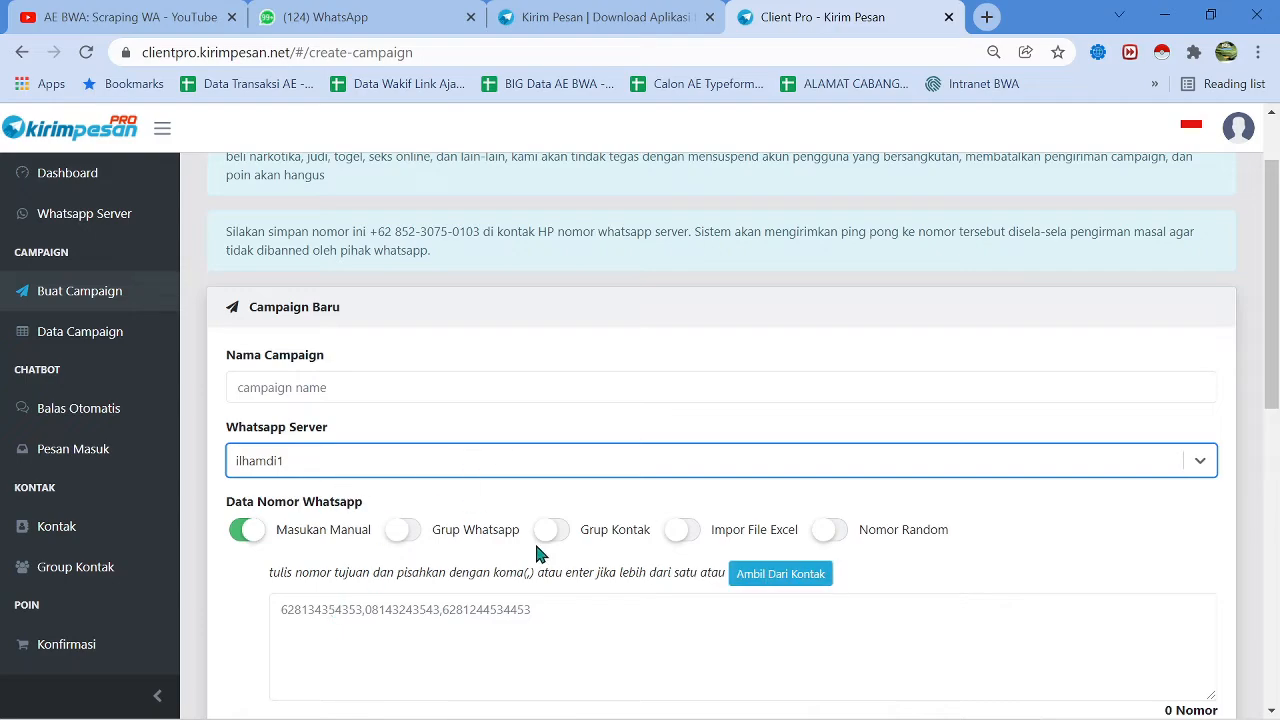
Set the campaign's number source to Impor File Excel and review the import notes and message text options
{"action": "scroll", "coordinate": [486, 495], "scroll_direction": "down", "scroll_amount": 1}
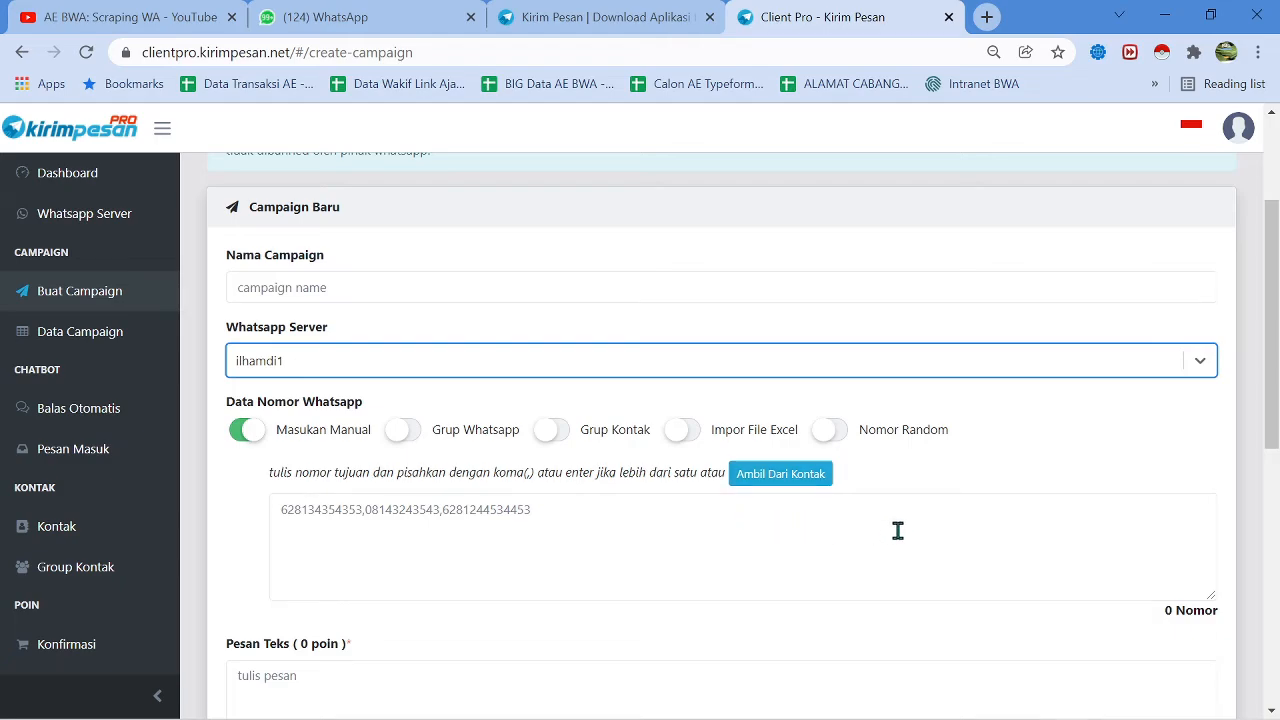
{"action": "left_click", "coordinate": [684, 431]}
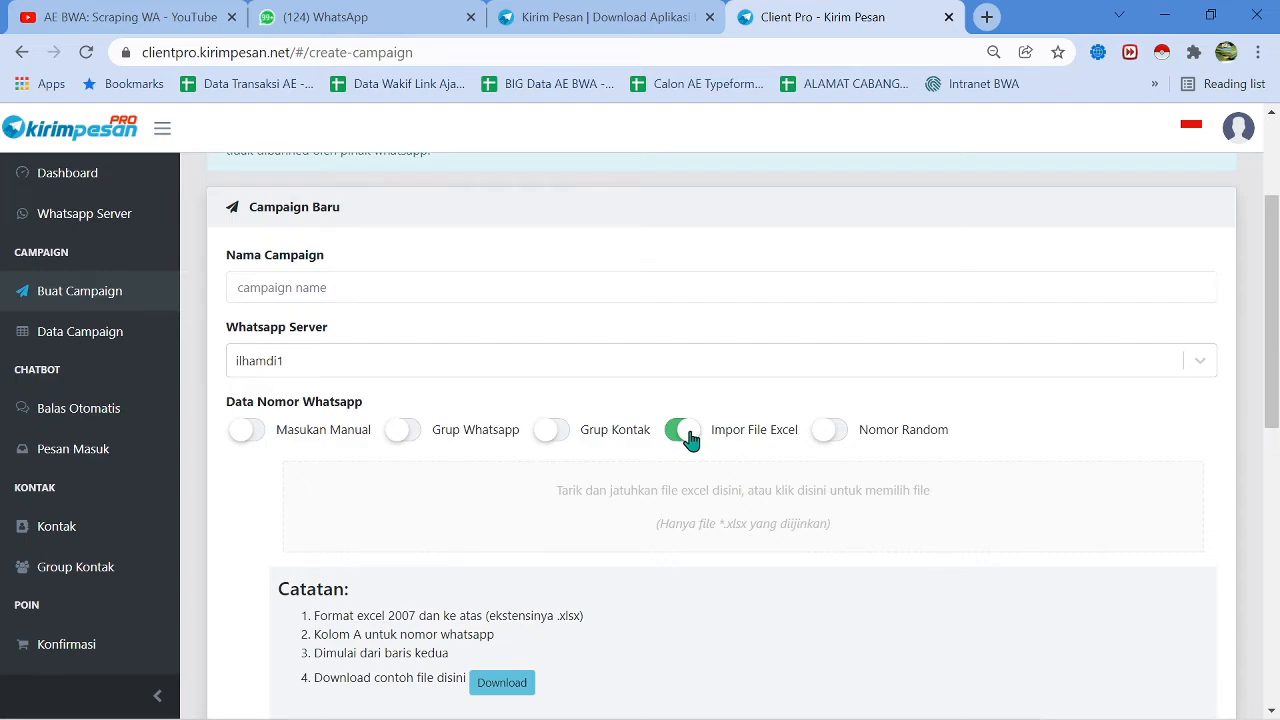
{"action": "scroll", "coordinate": [505, 510], "scroll_direction": "down", "scroll_amount": 2}
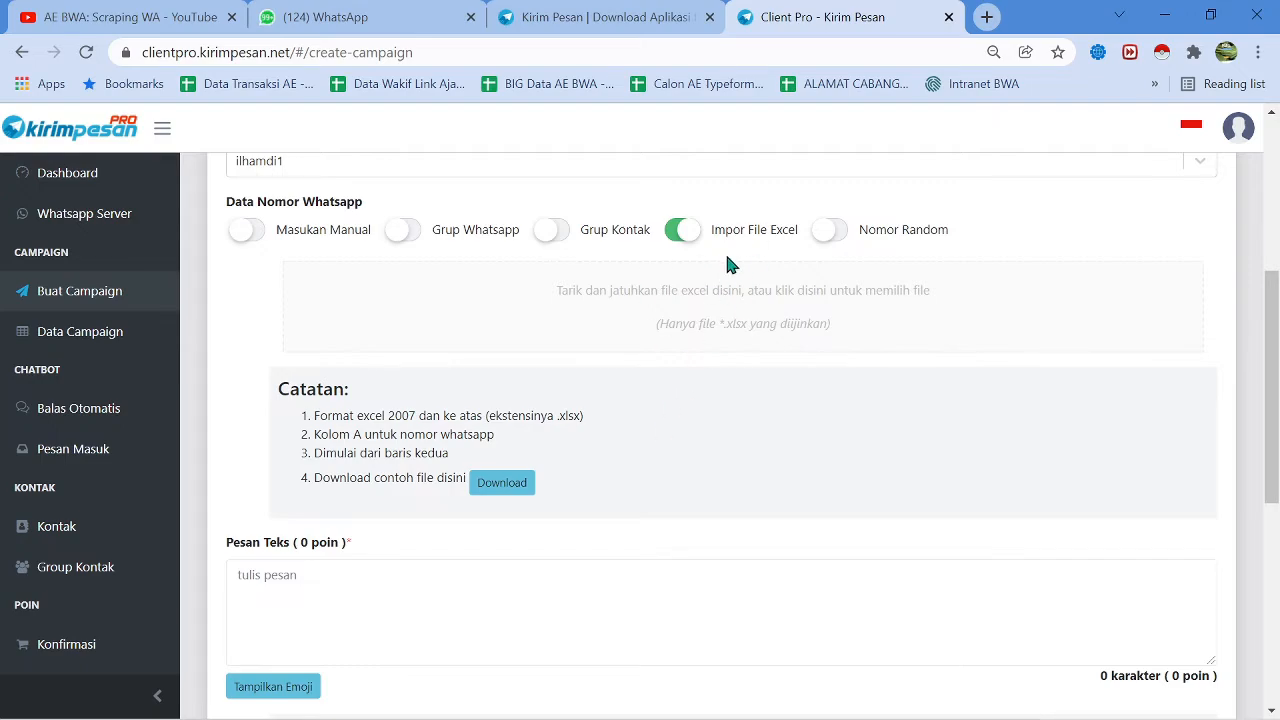
{"action": "scroll", "coordinate": [760, 256], "scroll_direction": "down", "scroll_amount": 4}
{"action": "scroll", "coordinate": [770, 390], "scroll_direction": "up", "scroll_amount": 3}
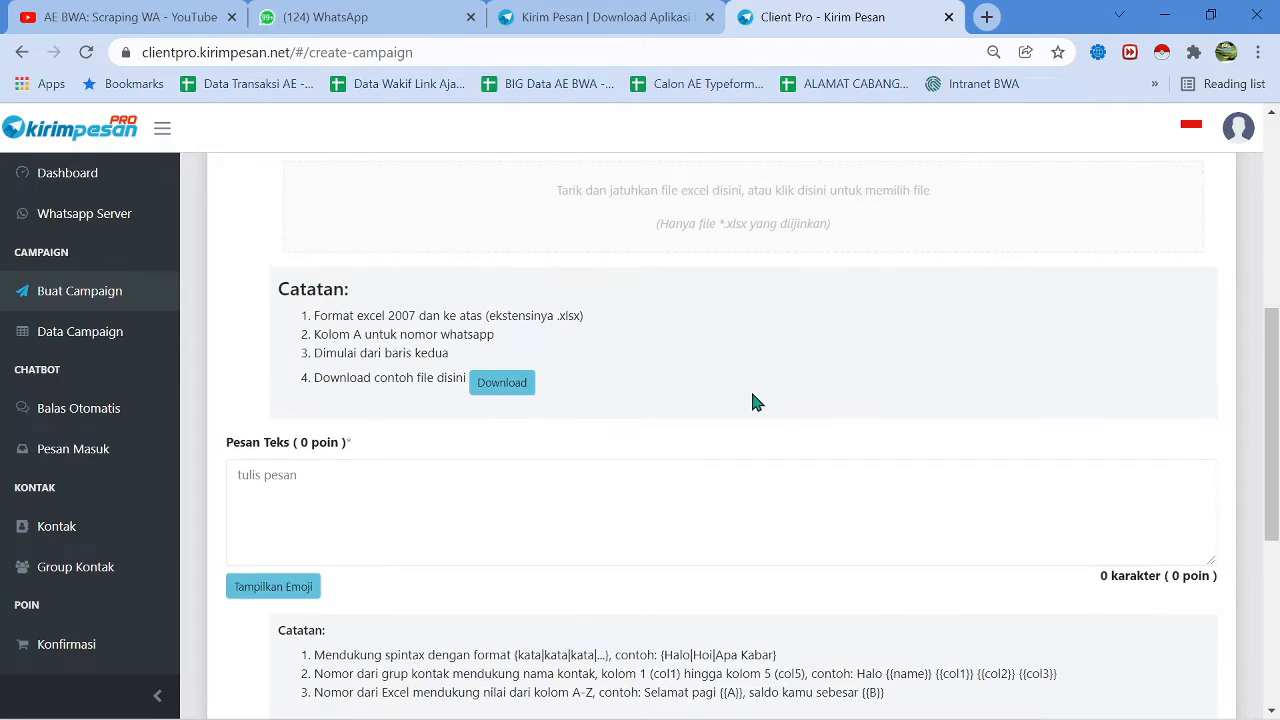
{"action": "scroll", "coordinate": [645, 385], "scroll_direction": "down", "scroll_amount": 2}
{"action": "scroll", "coordinate": [660, 380], "scroll_direction": "up", "scroll_amount": 3}
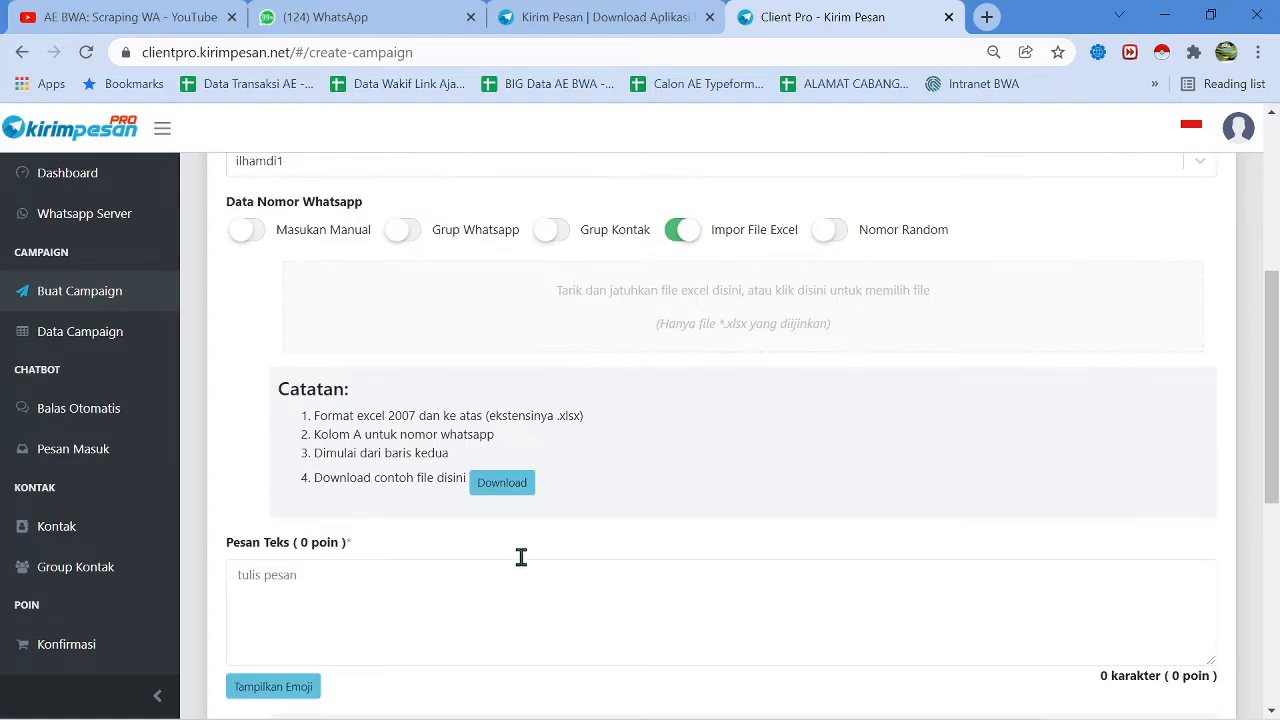
{"action": "scroll", "coordinate": [540, 575], "scroll_direction": "down", "scroll_amount": 3}
{"action": "scroll", "coordinate": [570, 455], "scroll_direction": "down", "scroll_amount": 3}
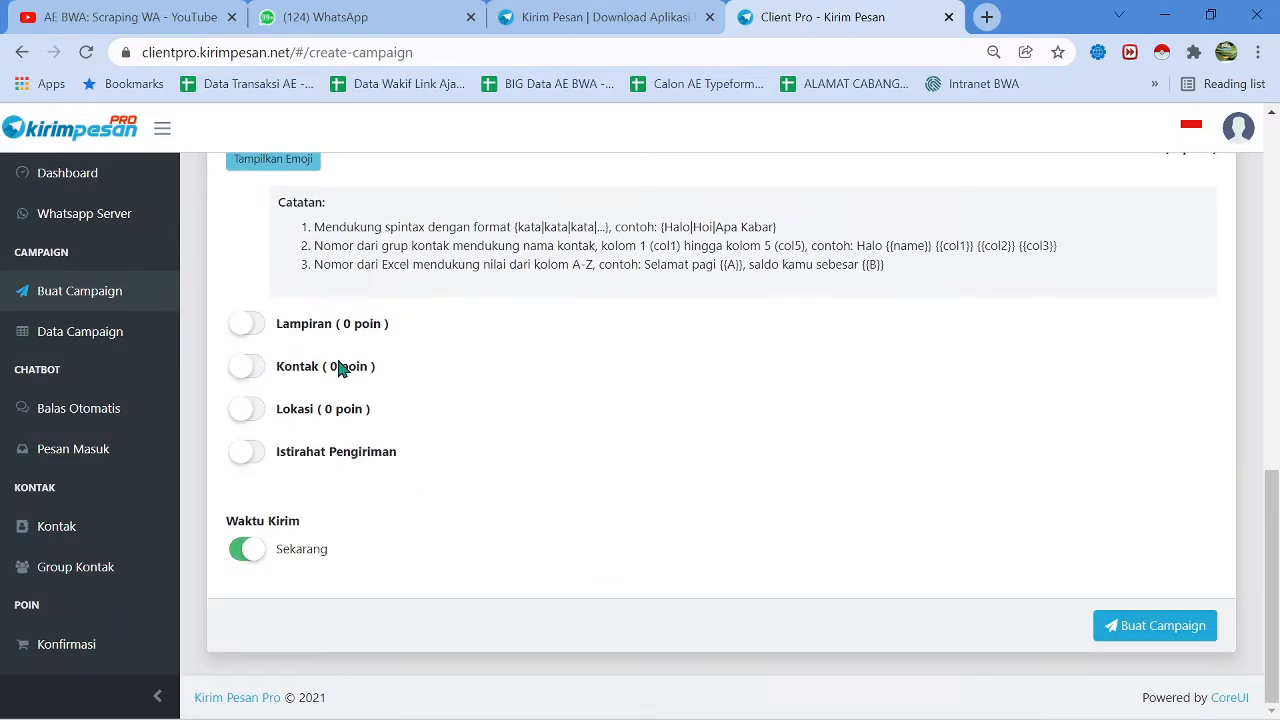
Enable the Lampiran option for the campaign and review its allowed file types and the rest of the form
{"action": "left_click", "coordinate": [247, 325]}
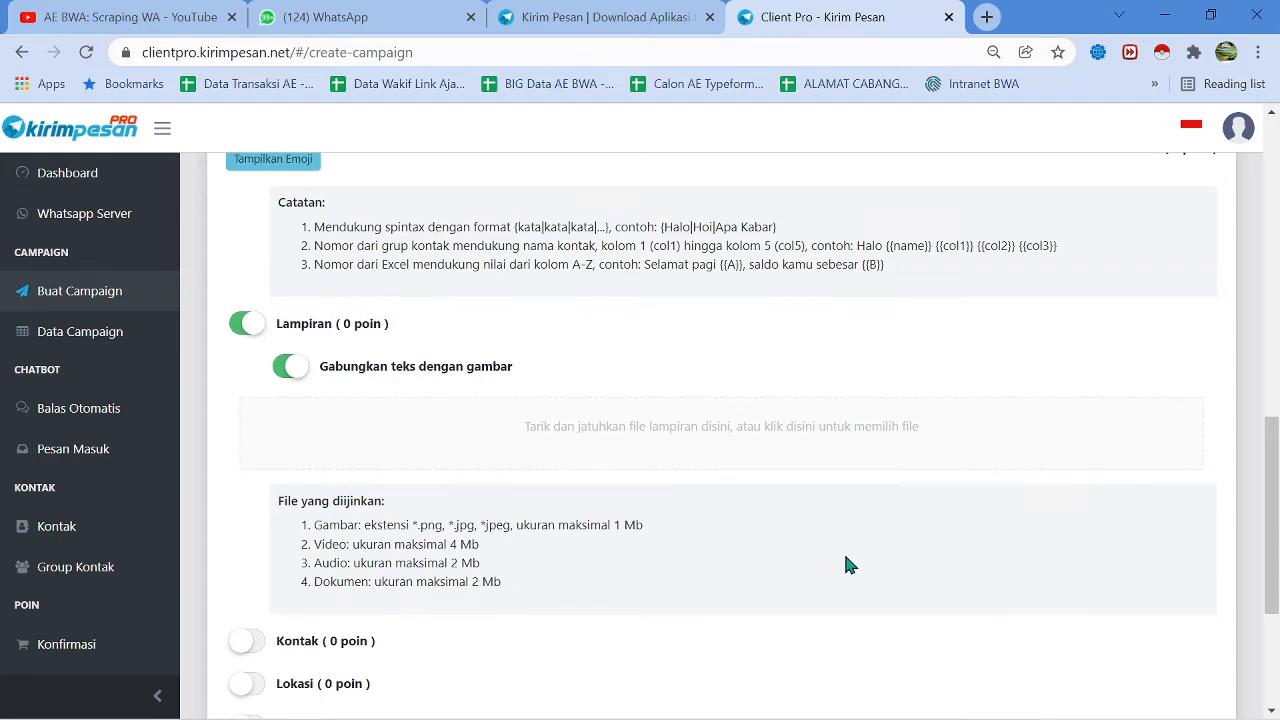
{"action": "scroll", "coordinate": [843, 556], "scroll_direction": "up", "scroll_amount": 2}
{"action": "scroll", "coordinate": [843, 556], "scroll_direction": "down", "scroll_amount": 5}
{"action": "scroll", "coordinate": [843, 560], "scroll_direction": "up", "scroll_amount": 15}
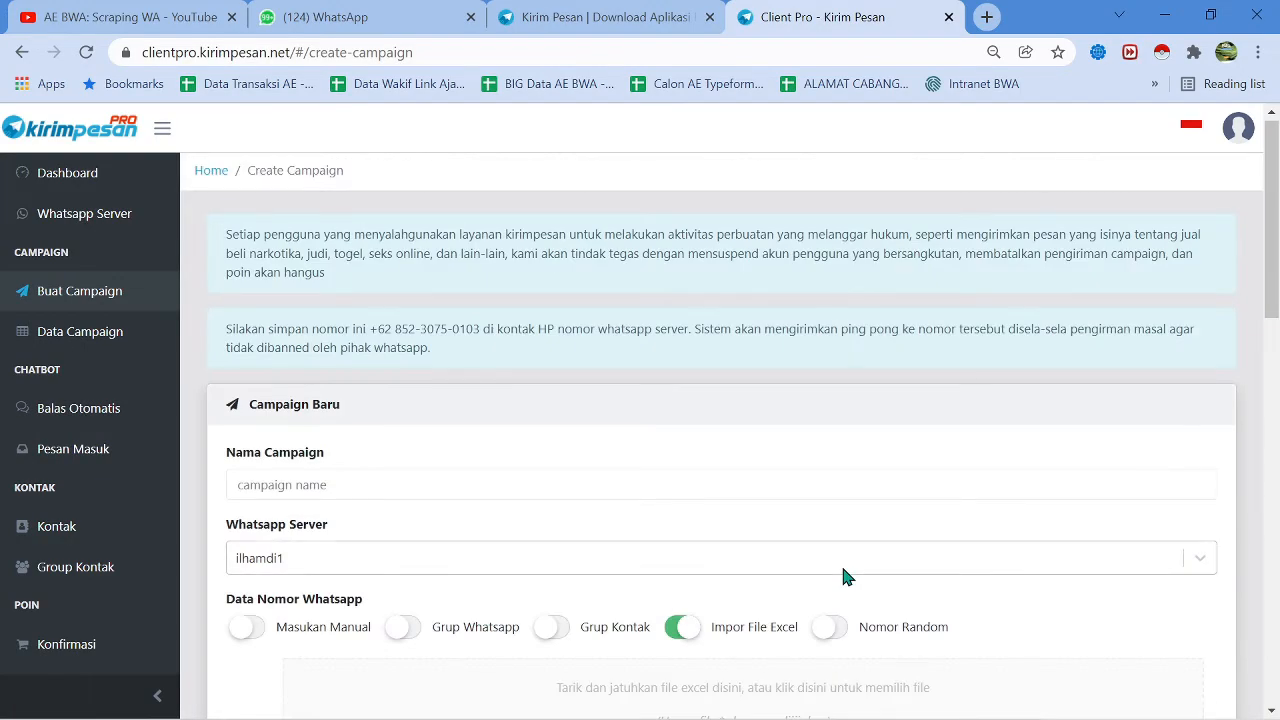
Switch to the PowerPoint presentation and show the Sasaran slide about contact groups as a slide show
{"action": "mouse_move", "coordinate": [765, 702]}
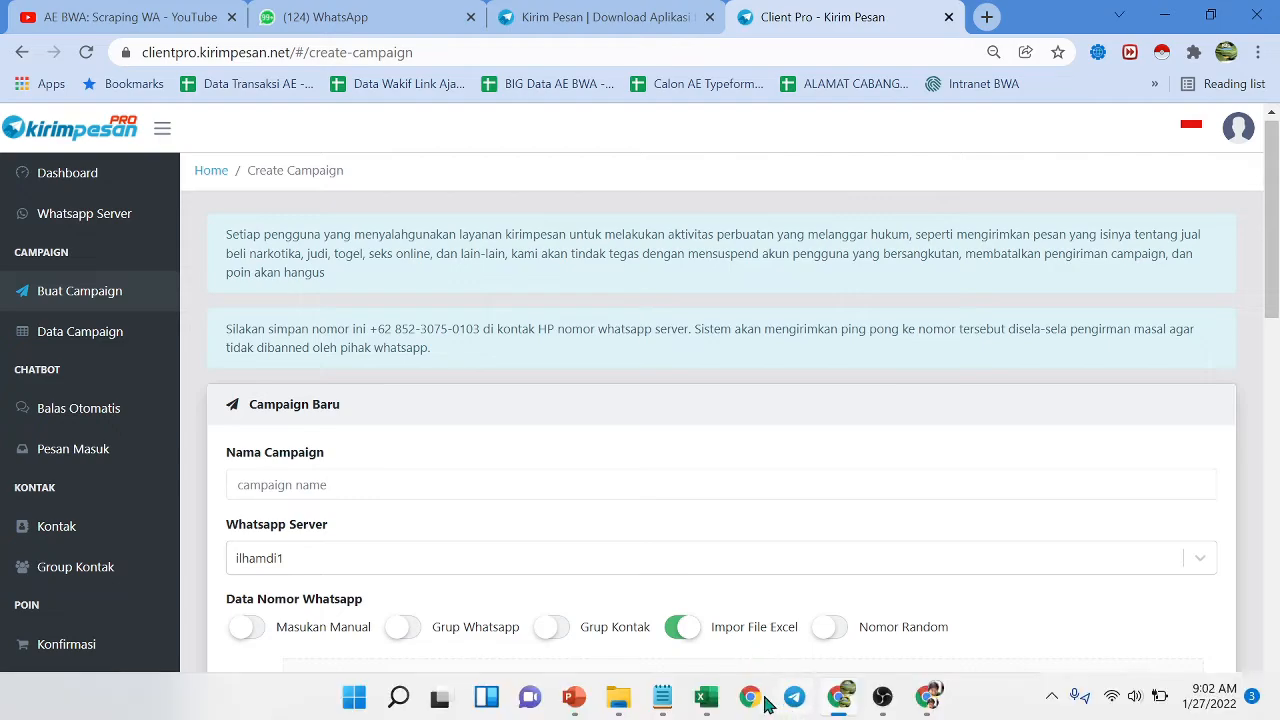
{"action": "left_click", "coordinate": [575, 700]}
{"action": "left_click", "coordinate": [1130, 620]}
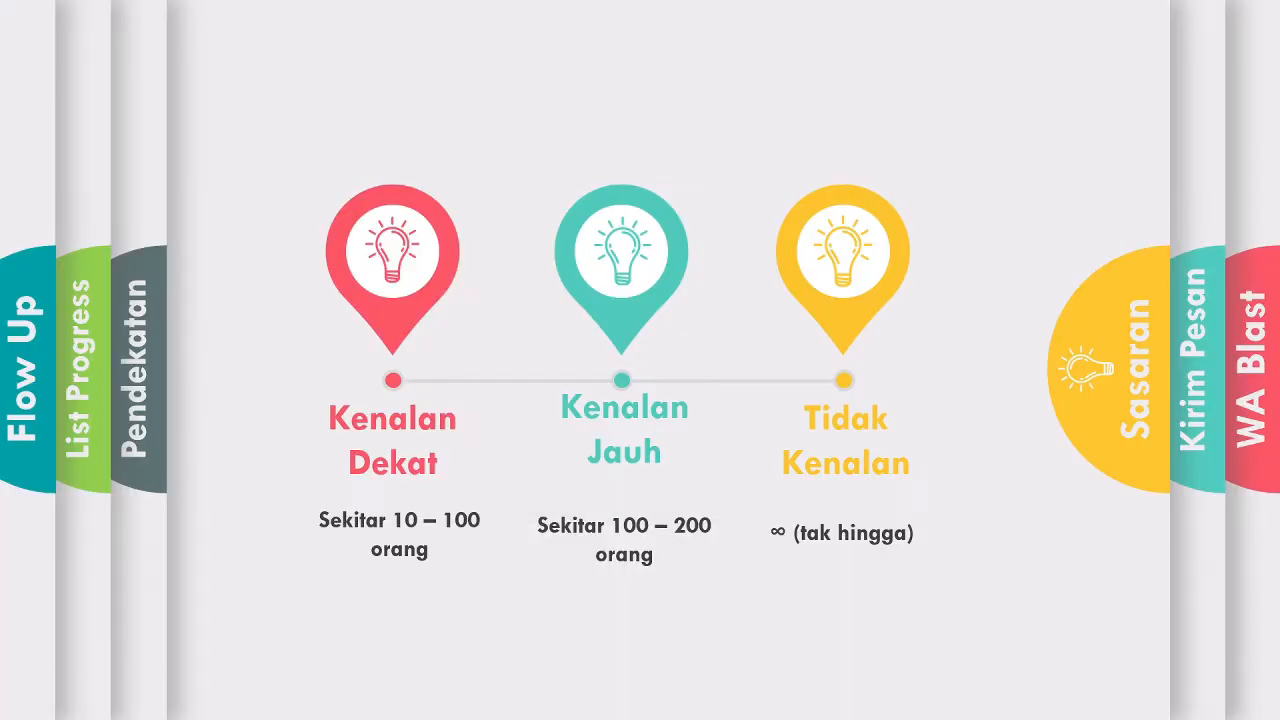
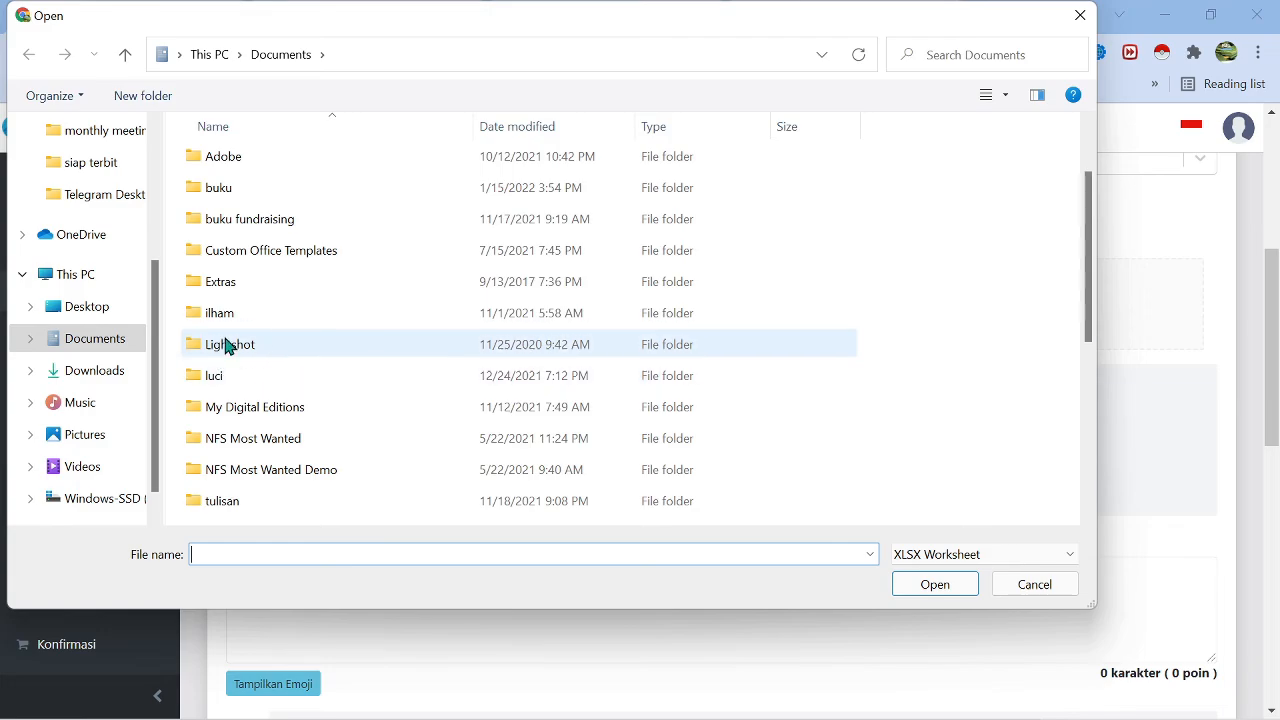
Close the Excel file selection dialog without choosing a file and return to the campaign's number source options
{"action": "left_click", "coordinate": [1040, 588]}
{"action": "scroll", "coordinate": [724, 405], "scroll_direction": "up", "scroll_amount": 3}
{"action": "scroll", "coordinate": [740, 502], "scroll_direction": "down", "scroll_amount": 1}
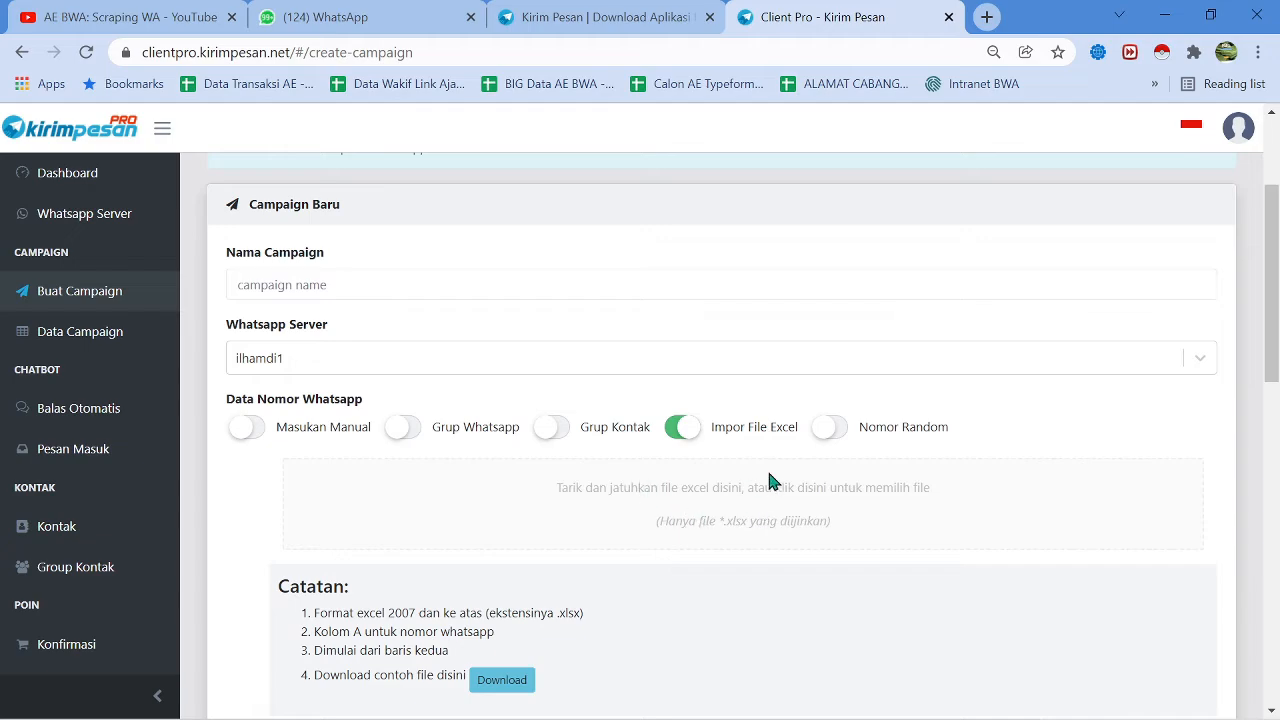
Switch to the 212 Mart jakarta Pusat II workbook in Excel and examine how column A lists the phone numbers
{"action": "mouse_move", "coordinate": [700, 715]}
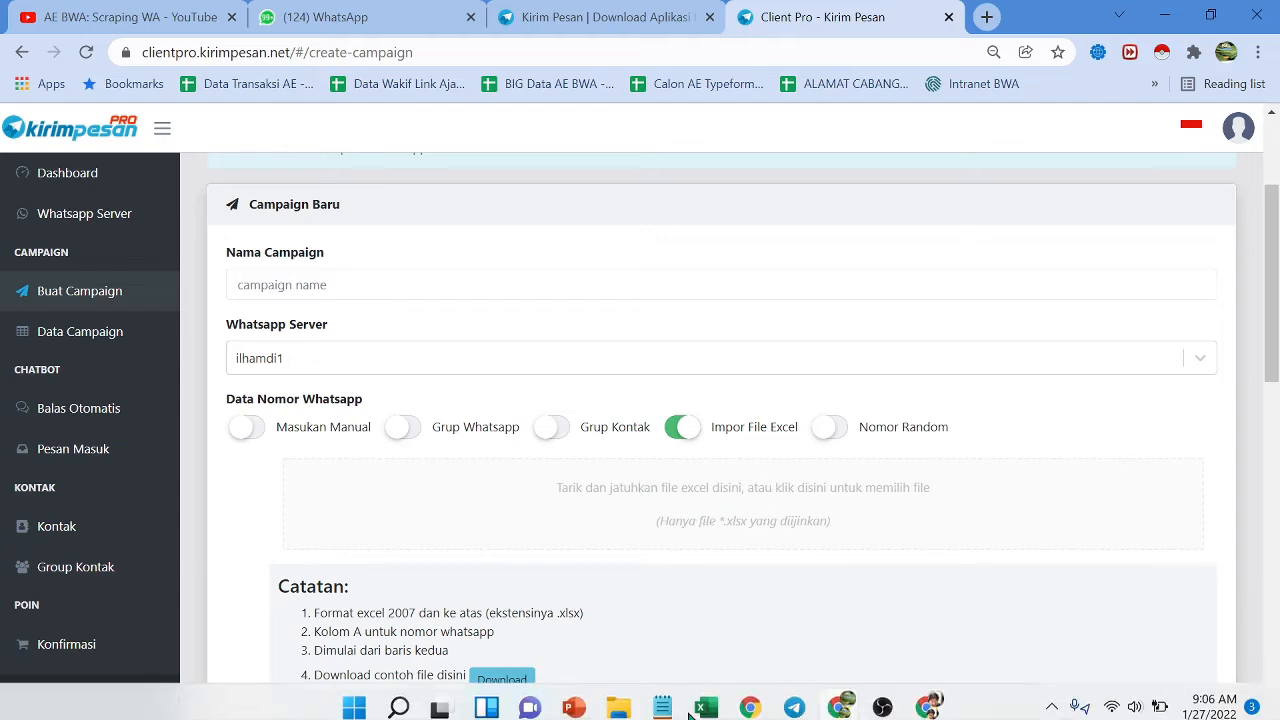
{"action": "left_click", "coordinate": [706, 697]}
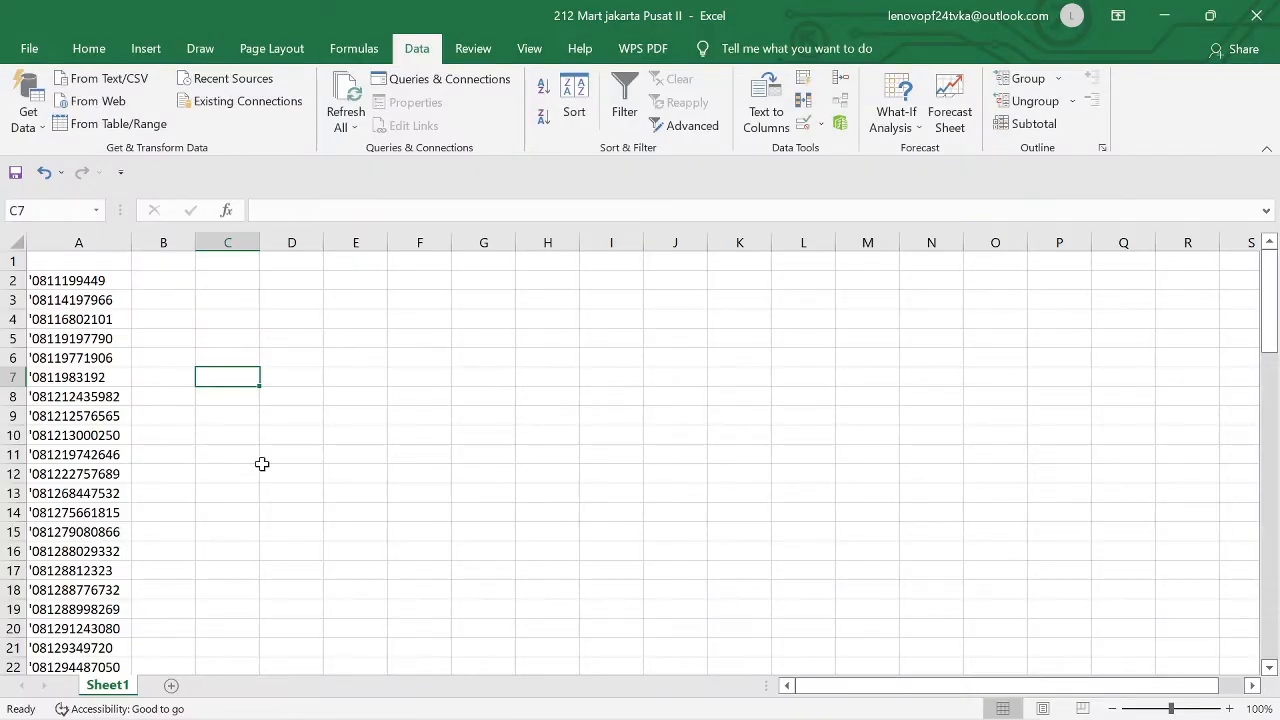
{"action": "left_click", "coordinate": [268, 470]}
{"action": "left_click", "coordinate": [78, 416]}
{"action": "left_click", "coordinate": [112, 358]}
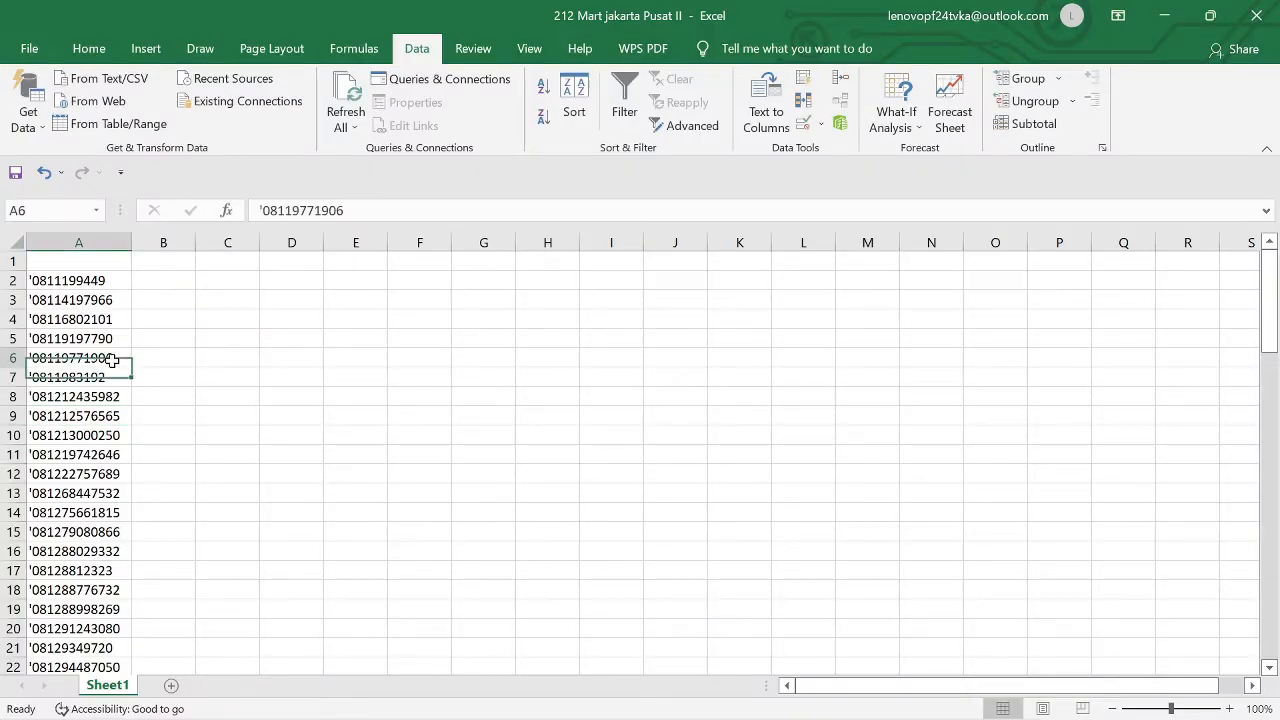
{"action": "left_click", "coordinate": [162, 418]}
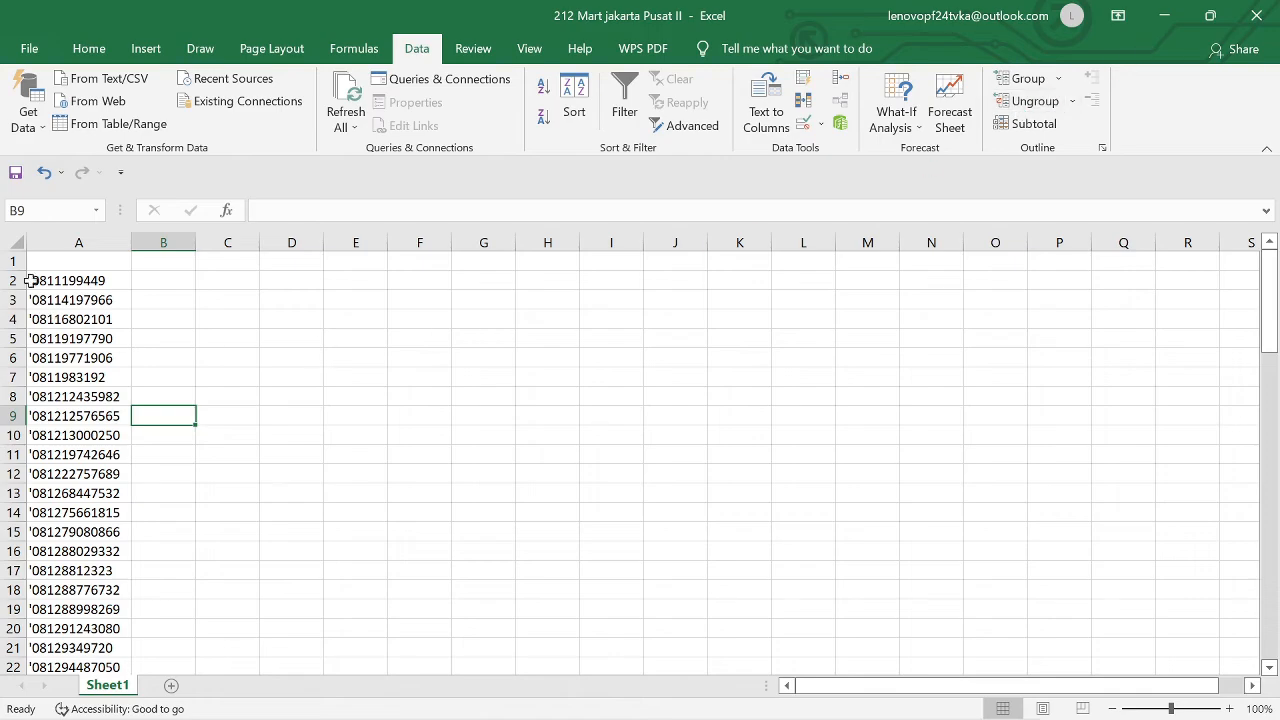
{"action": "left_click", "coordinate": [1163, 20]}
Start the example file download from the campaign form and open the existing example-message worksheet in the Downloads folder
{"action": "scroll", "coordinate": [800, 505], "scroll_direction": "down", "scroll_amount": 2}
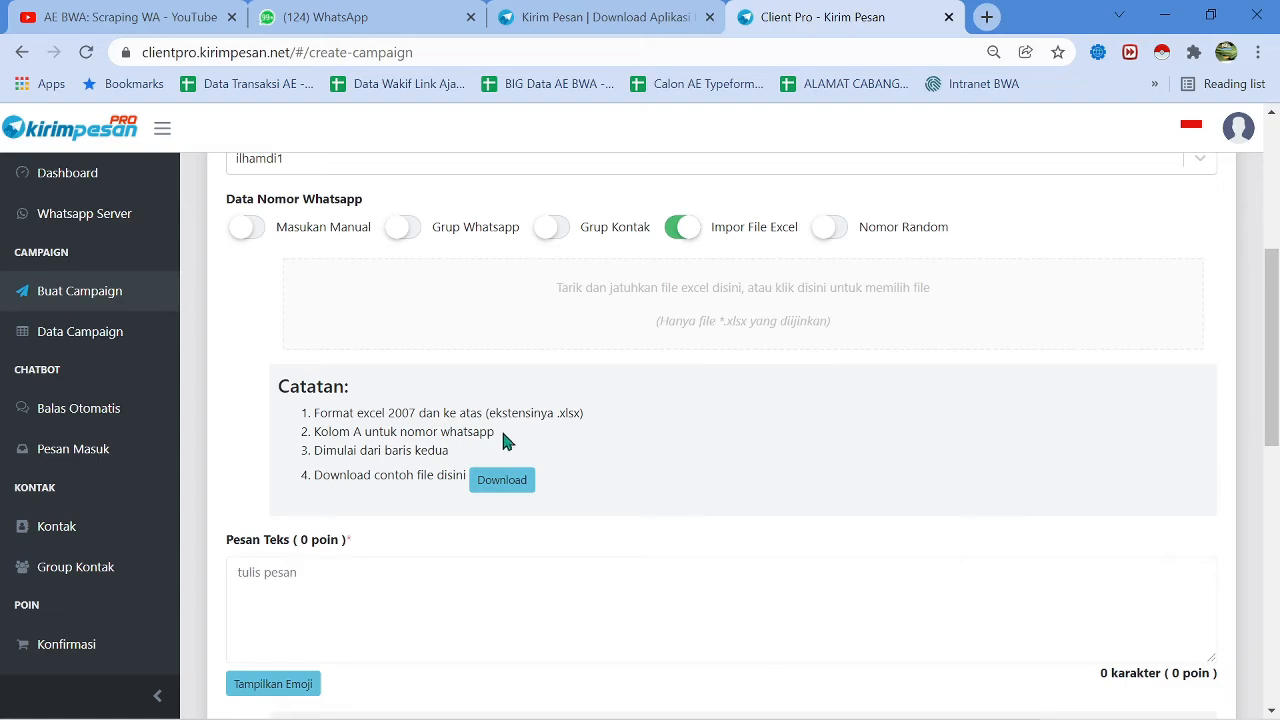
{"action": "left_click", "coordinate": [521, 482]}
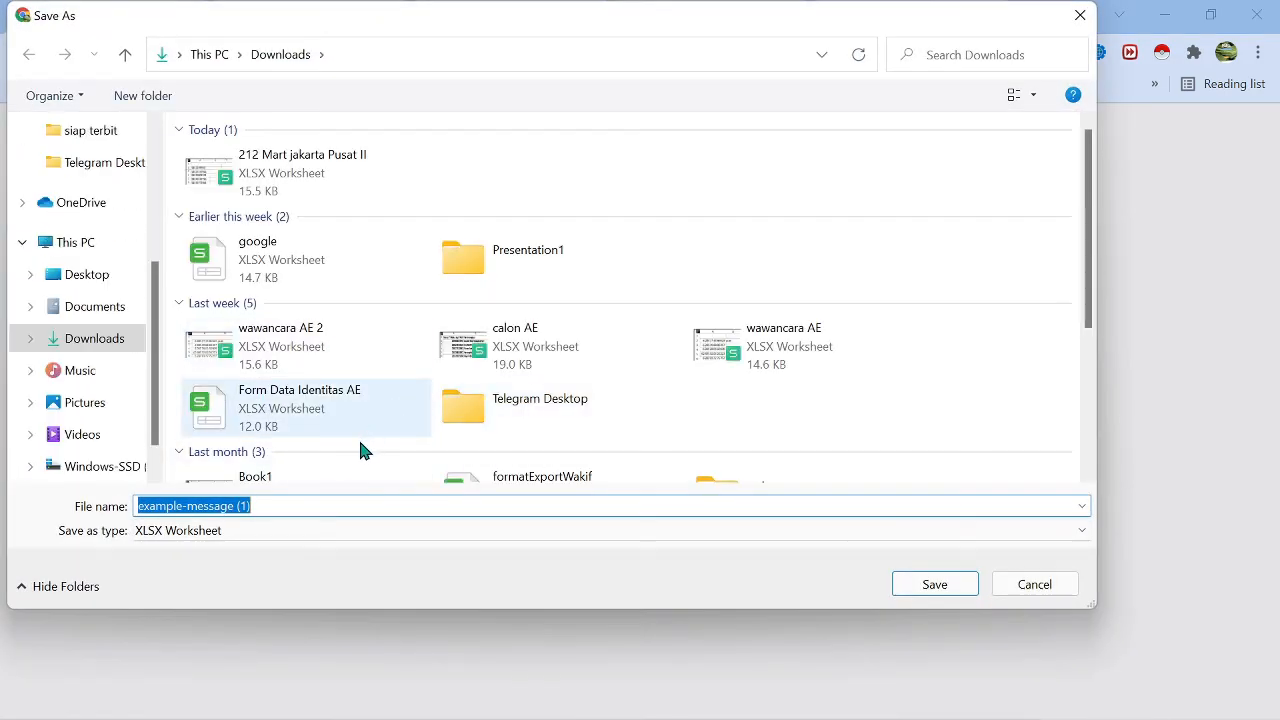
{"action": "scroll", "coordinate": [800, 380], "scroll_direction": "down", "scroll_amount": 3}
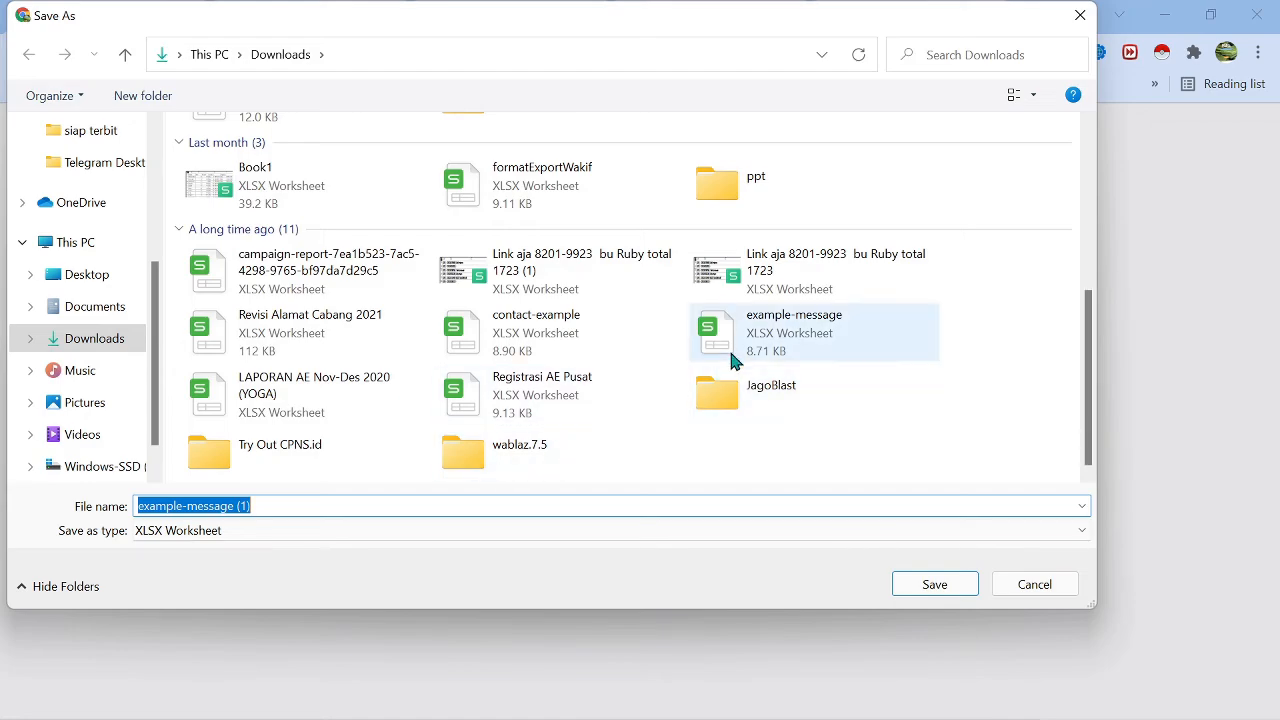
{"action": "left_click", "coordinate": [759, 333]}
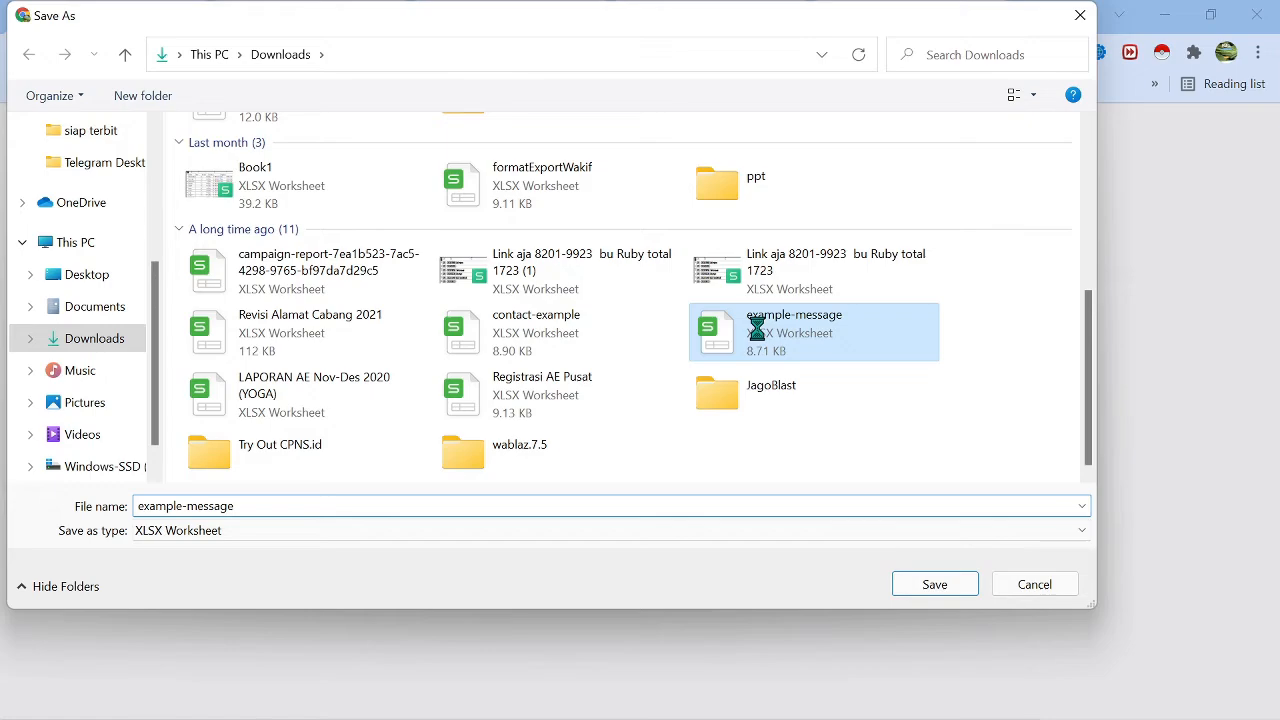
{"action": "right_click", "coordinate": [762, 336]}
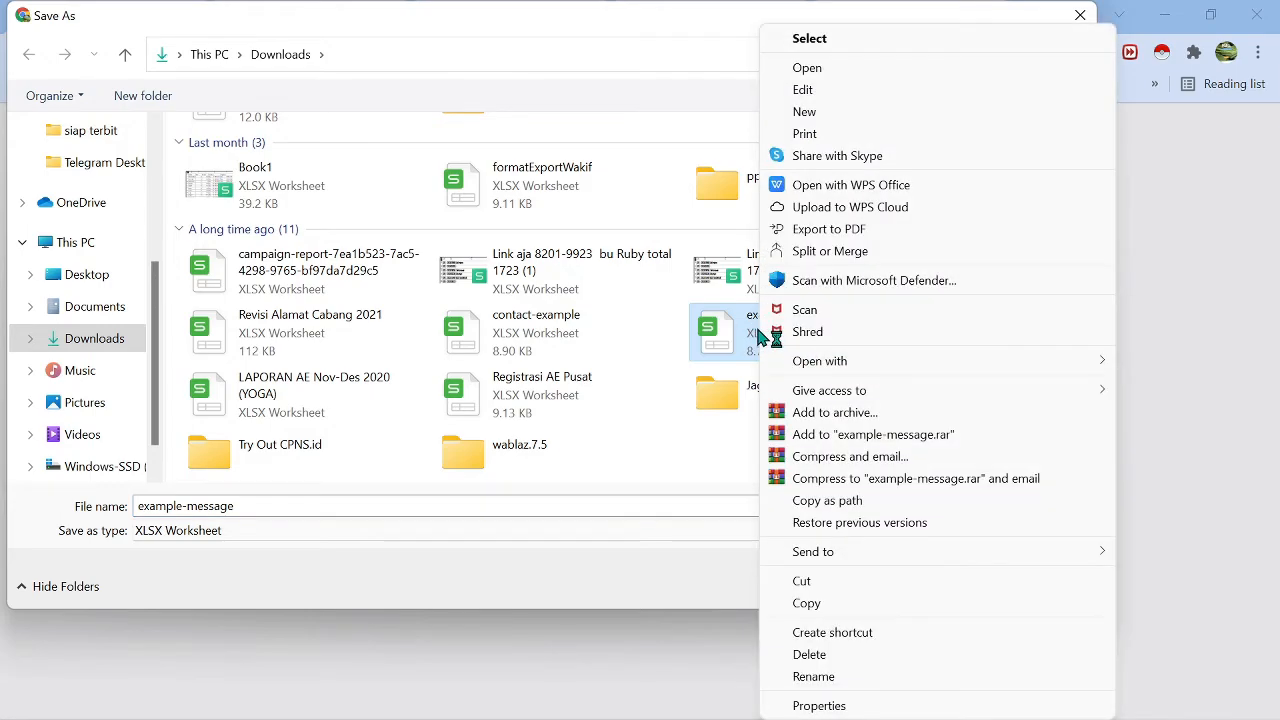
{"action": "left_click", "coordinate": [795, 70]}
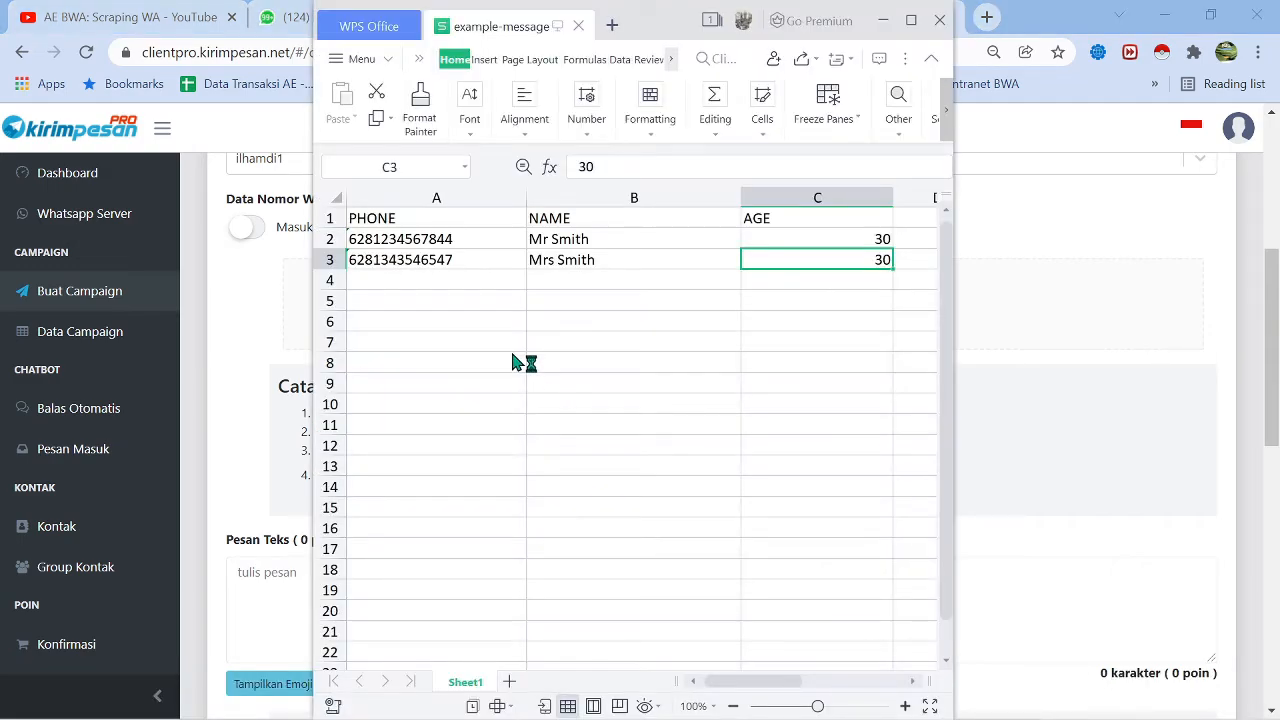
Examine the PHONE and NAME entries of the example-message worksheet, including how numbers are written from the second row
{"action": "left_click", "coordinate": [458, 233]}
{"action": "key", "text": "Up"}
{"action": "key", "text": "Down"}
{"action": "key", "text": "Down"}
{"action": "key", "text": "Up"}
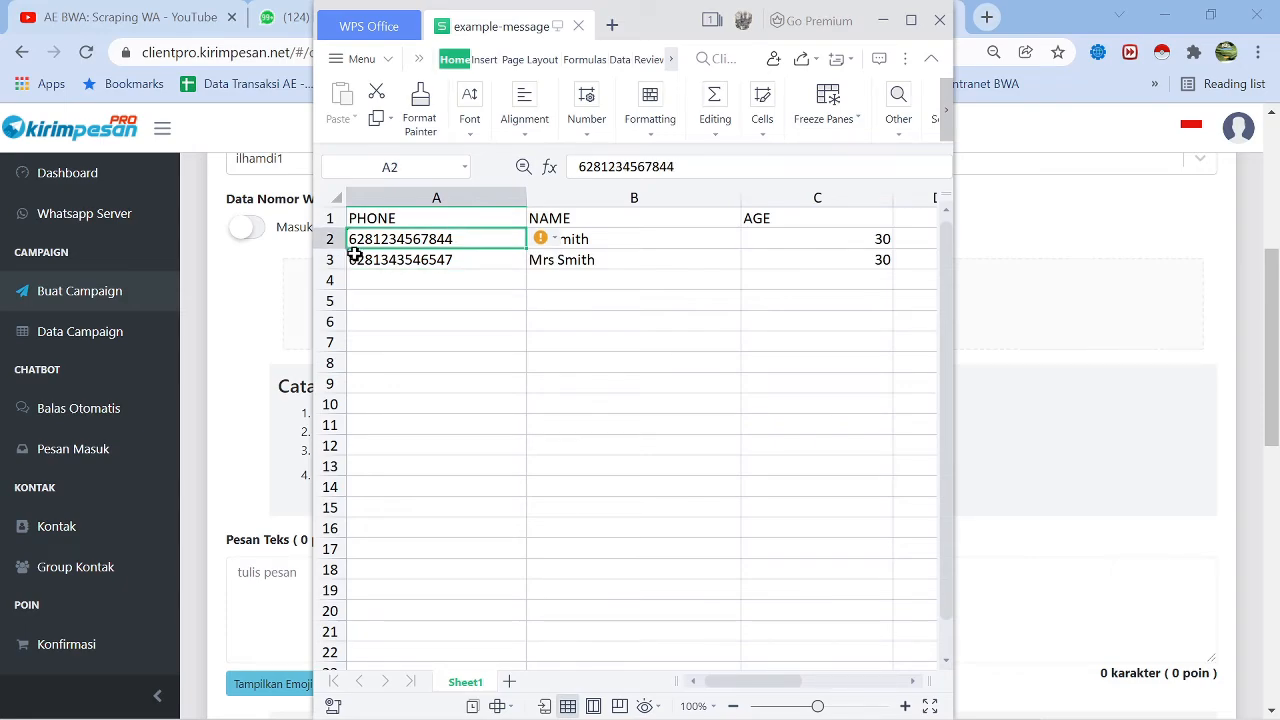
{"action": "left_click", "coordinate": [405, 264]}
{"action": "left_click", "coordinate": [412, 240]}
{"action": "key", "text": "Right"}
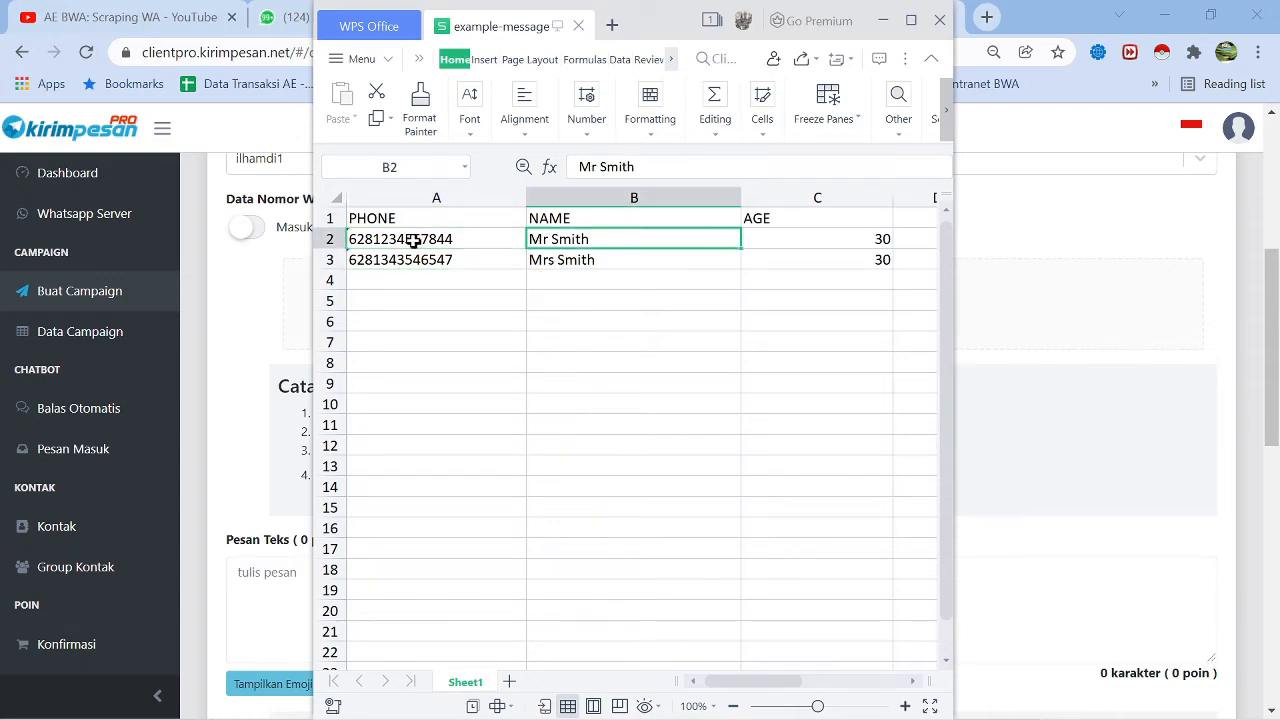
Examine the NAME and AGE entries and the empty columns beyond them in row 2 of the example-message worksheet
{"action": "key", "text": "Right"}
{"action": "key", "text": "Right"}
{"action": "key", "text": "Right"}
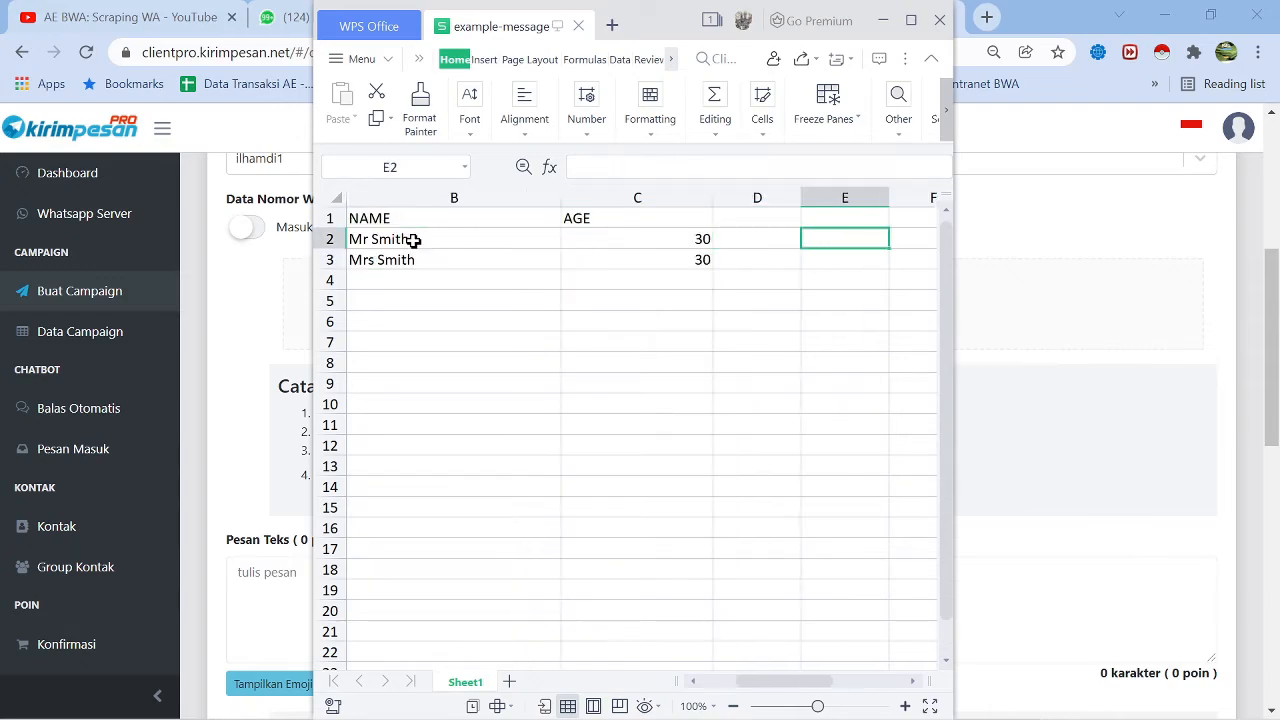
{"action": "key", "text": "Left"}
{"action": "key", "text": "Left"}
{"action": "key", "text": "Right"}
{"action": "key", "text": "Left"}
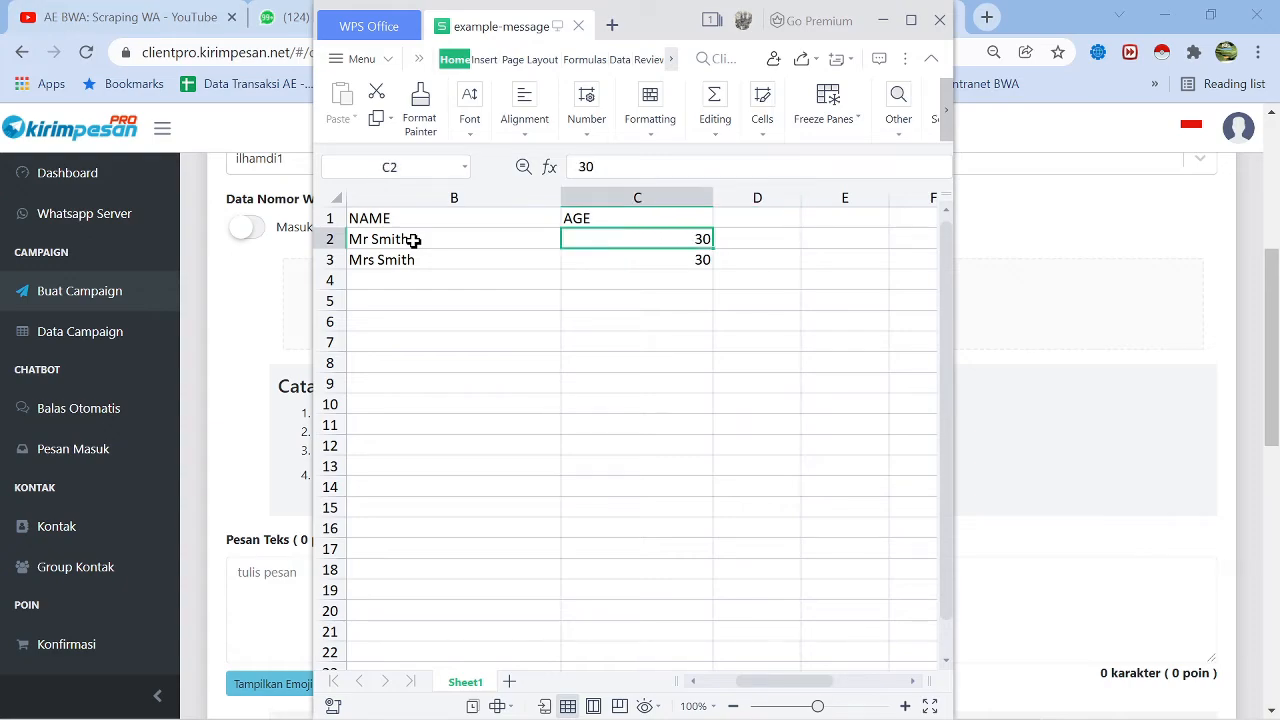
{"action": "key", "text": "Right"}
{"action": "key", "text": "Right"}
{"action": "key", "text": "Left"}
{"action": "key", "text": "Left"}
{"action": "key", "text": "Left"}
{"action": "key", "text": "Left"}
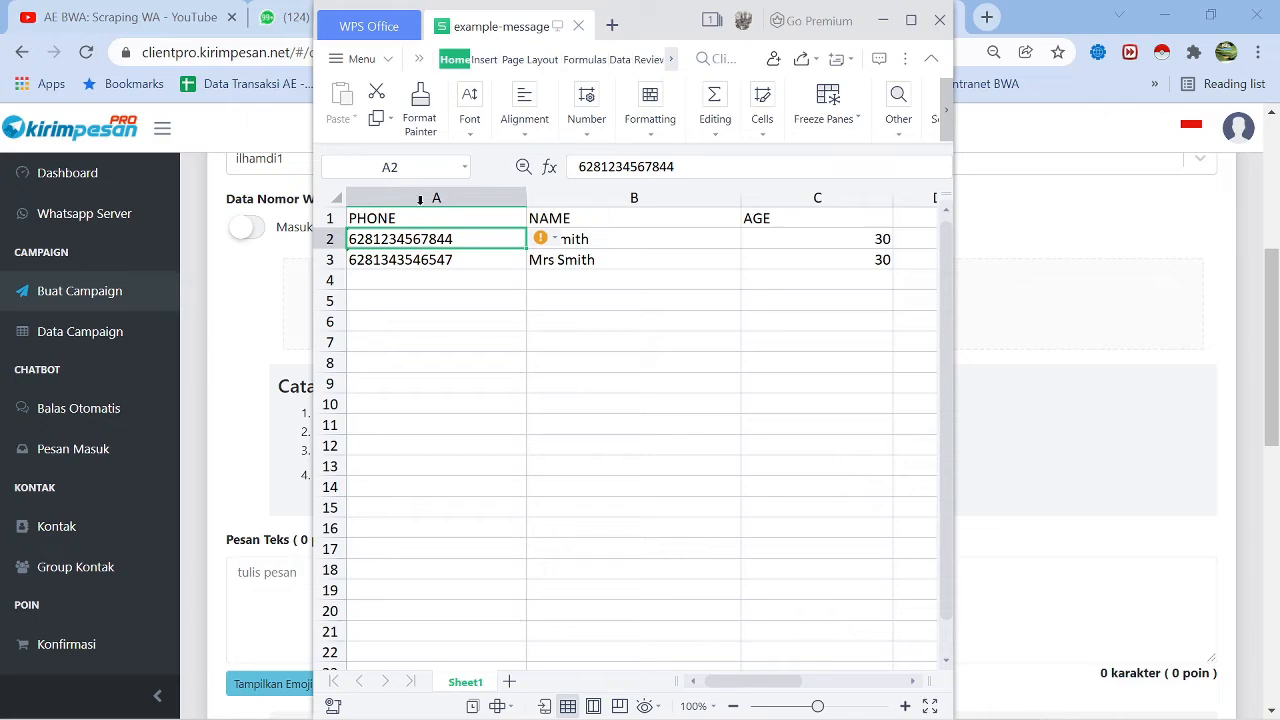
Examine the PHONE and NAME headers in row 1 and the first contact entry in row 2 of the example-message worksheet
{"action": "left_click", "coordinate": [325, 218]}
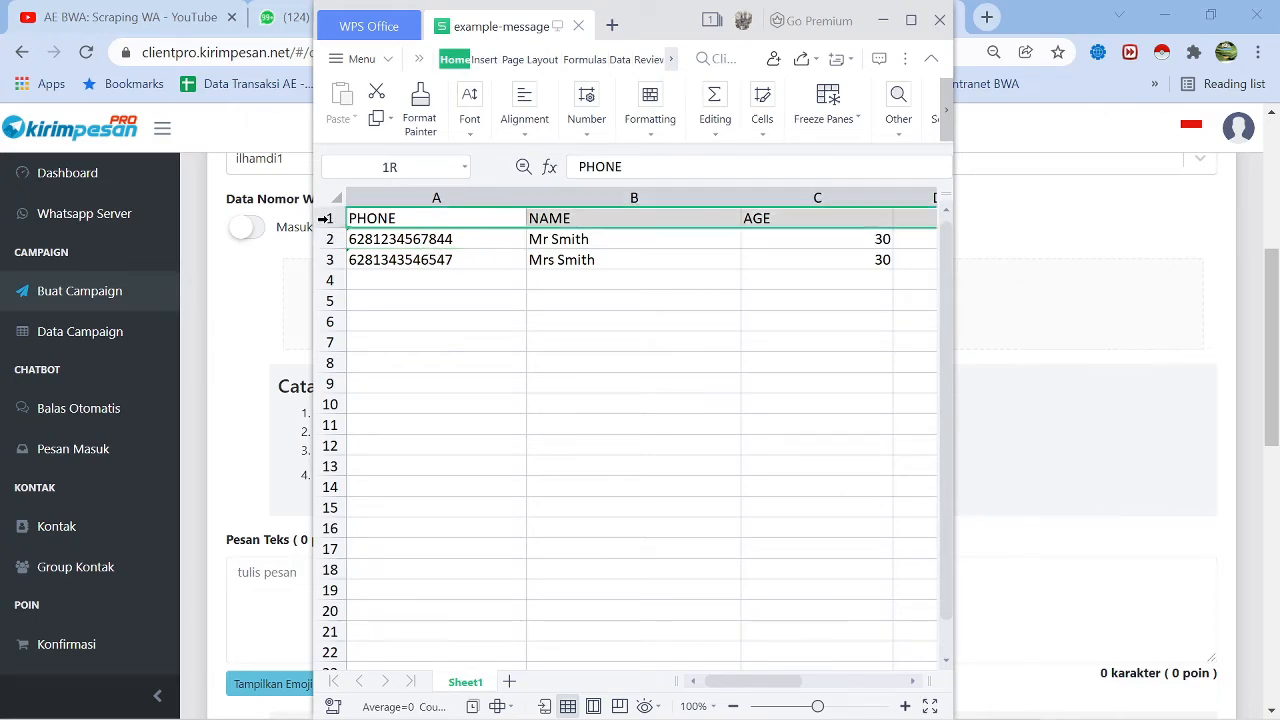
{"action": "left_click", "coordinate": [415, 217]}
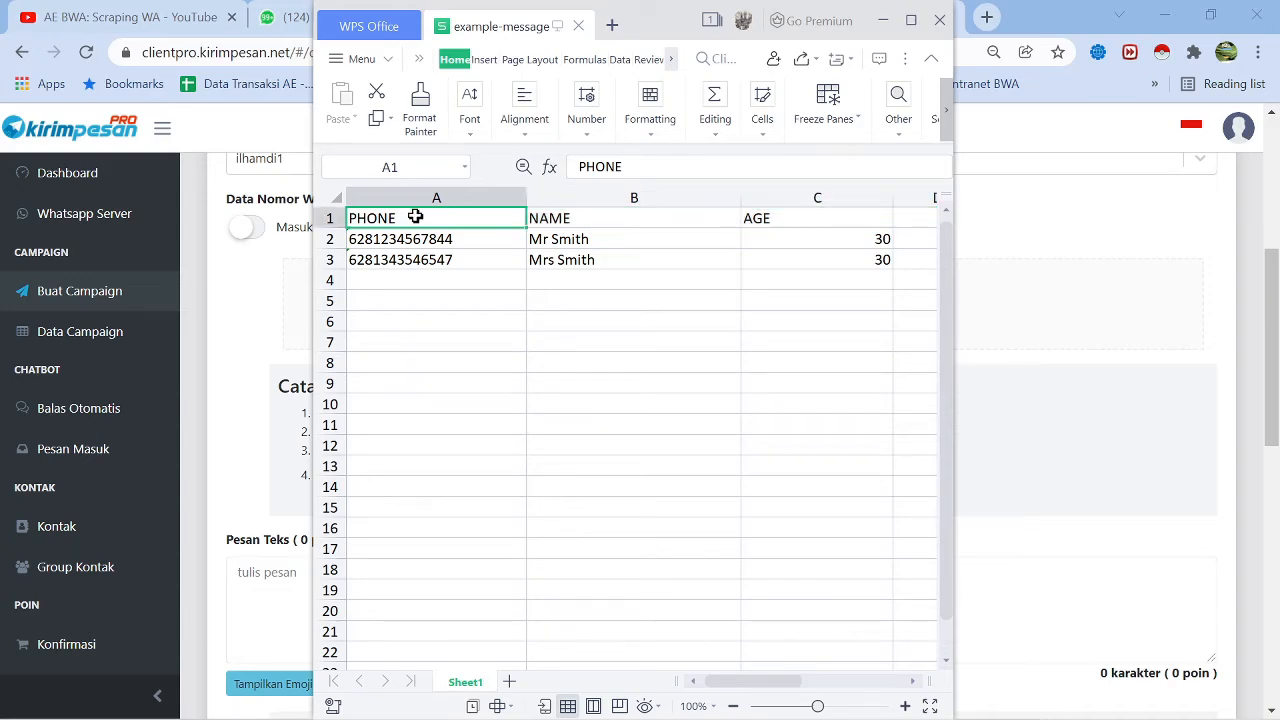
{"action": "left_click", "coordinate": [592, 218]}
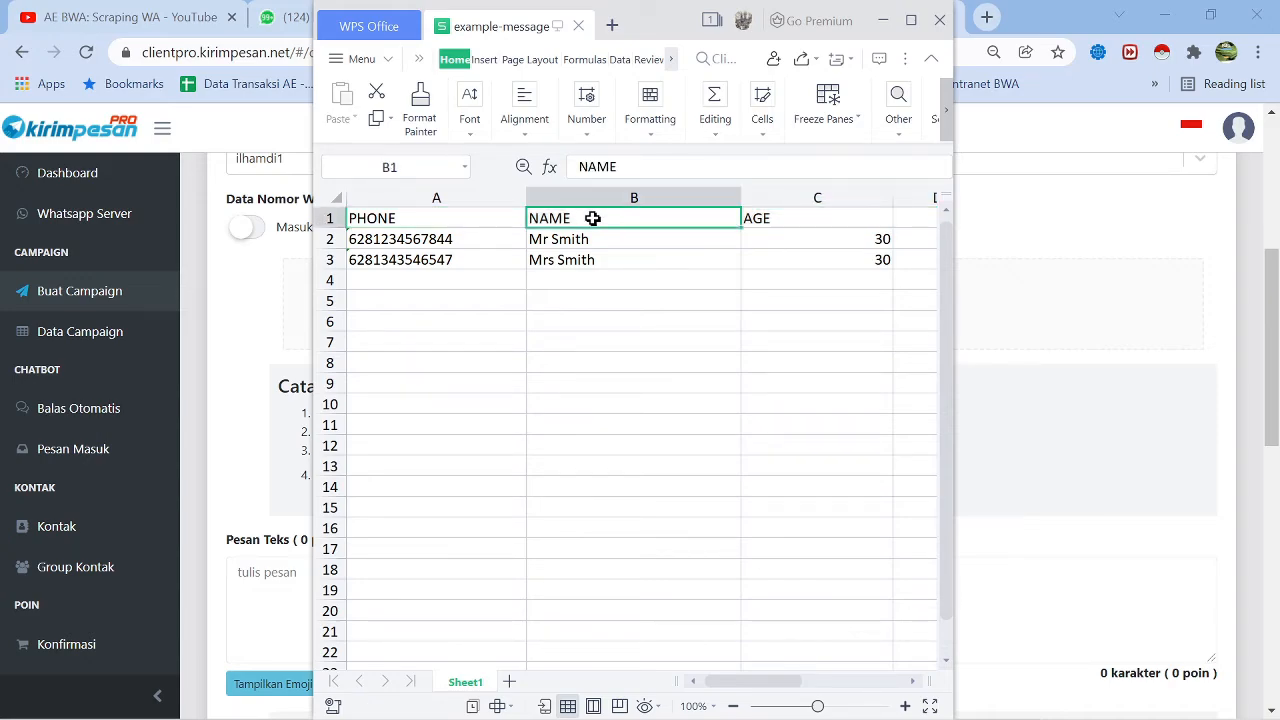
{"action": "left_click", "coordinate": [472, 223]}
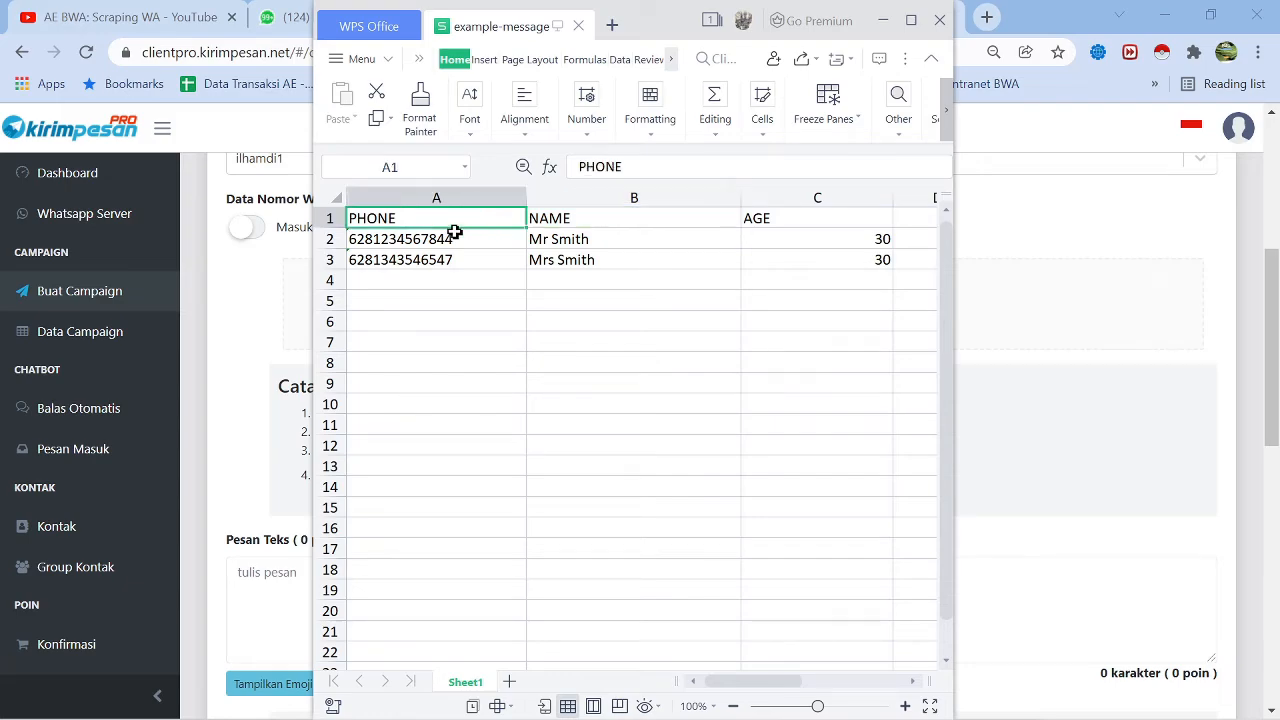
{"action": "left_click", "coordinate": [328, 239]}
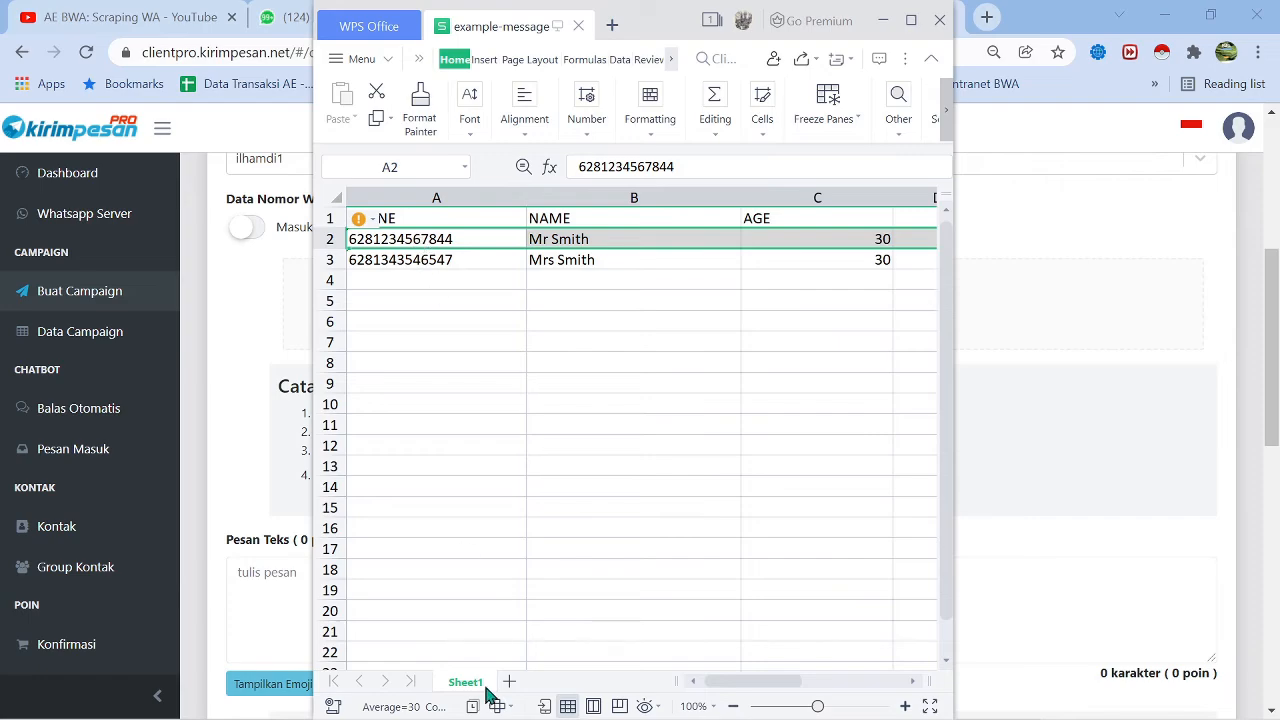
Place the 212 Mart jakarta Pusat II workbook in Excel side by side with the example-message worksheet, and open Find and Replace in the workbook
{"action": "mouse_move", "coordinate": [515, 715]}
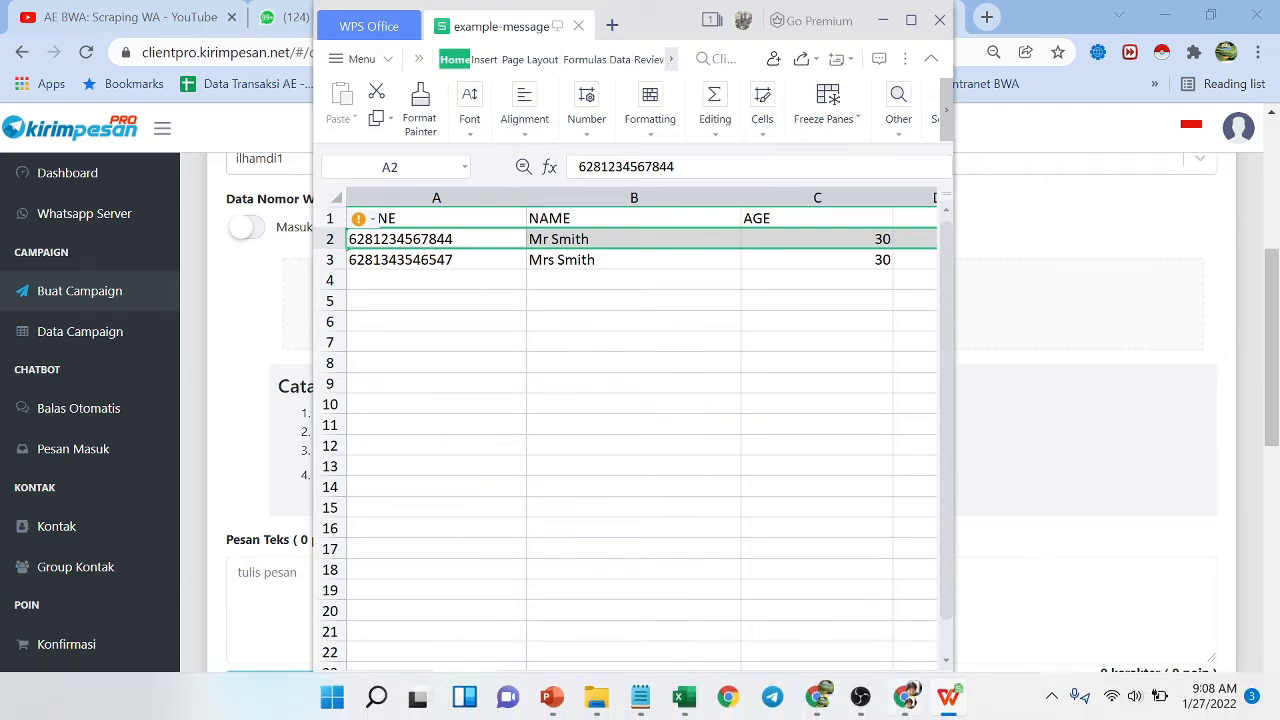
{"action": "left_click", "coordinate": [686, 698]}
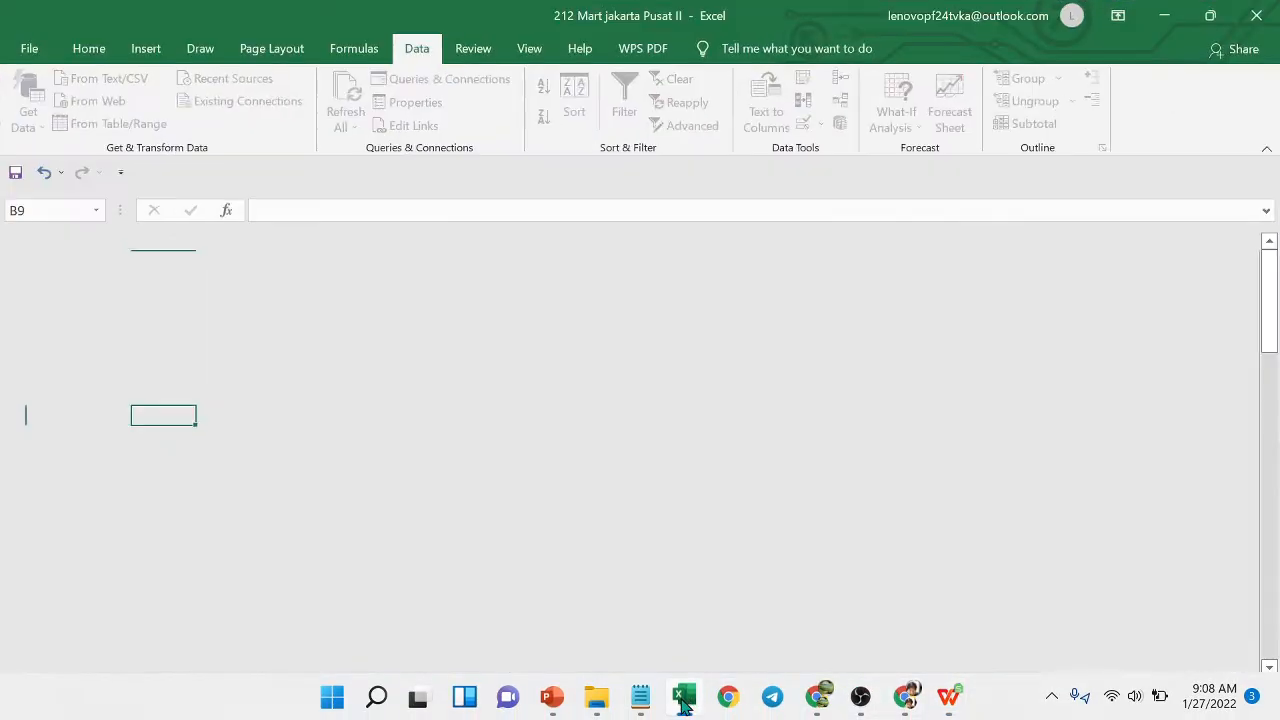
{"action": "left_click", "coordinate": [46, 259]}
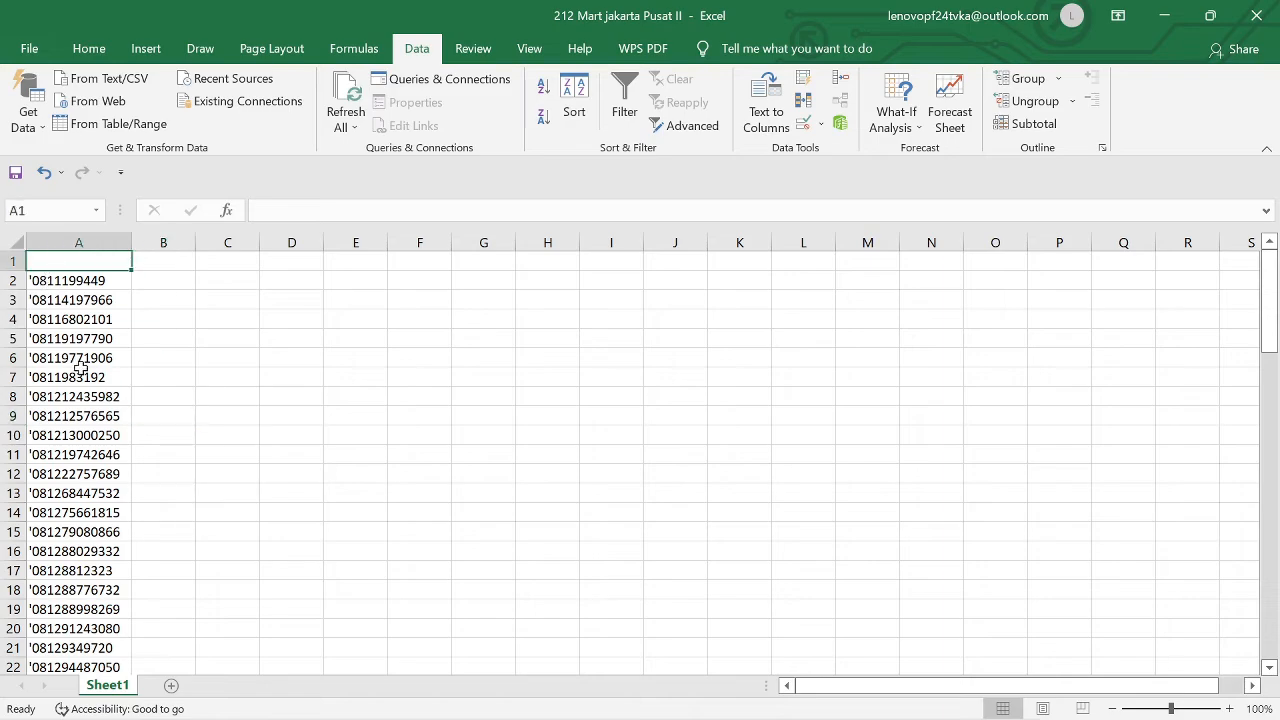
{"action": "left_click", "coordinate": [40, 280]}
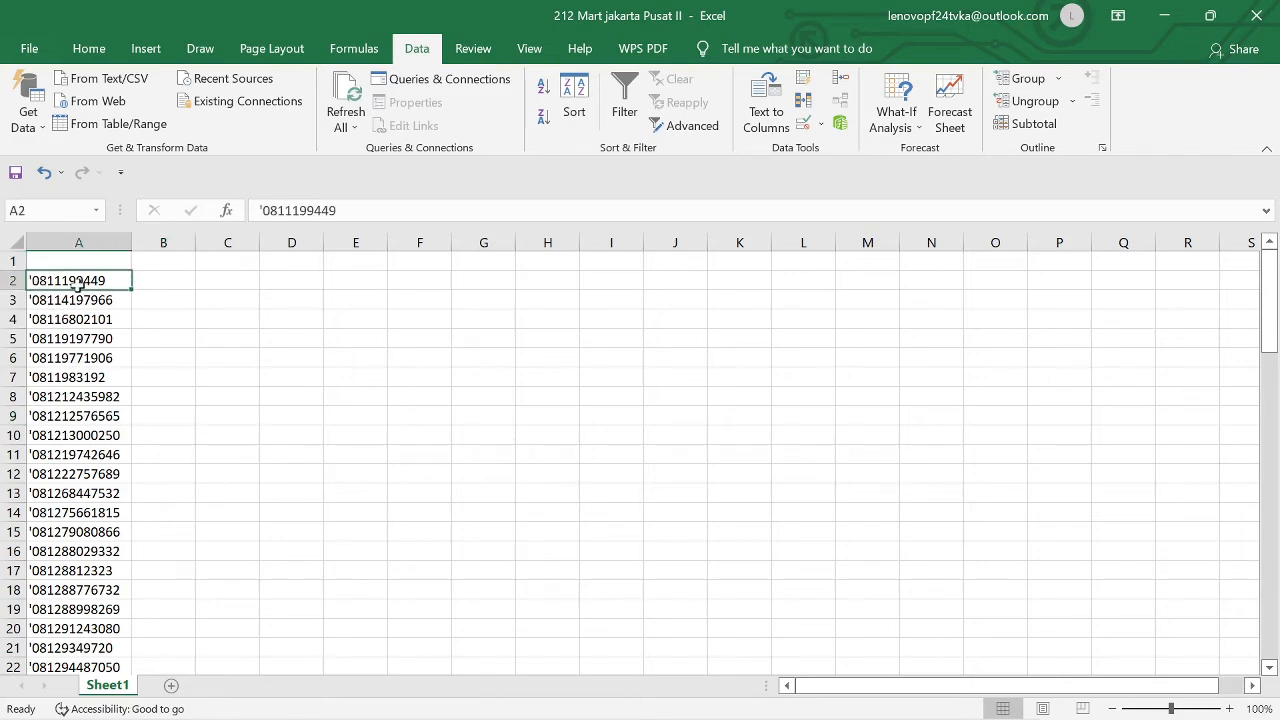
{"action": "key", "text": "super+Left"}
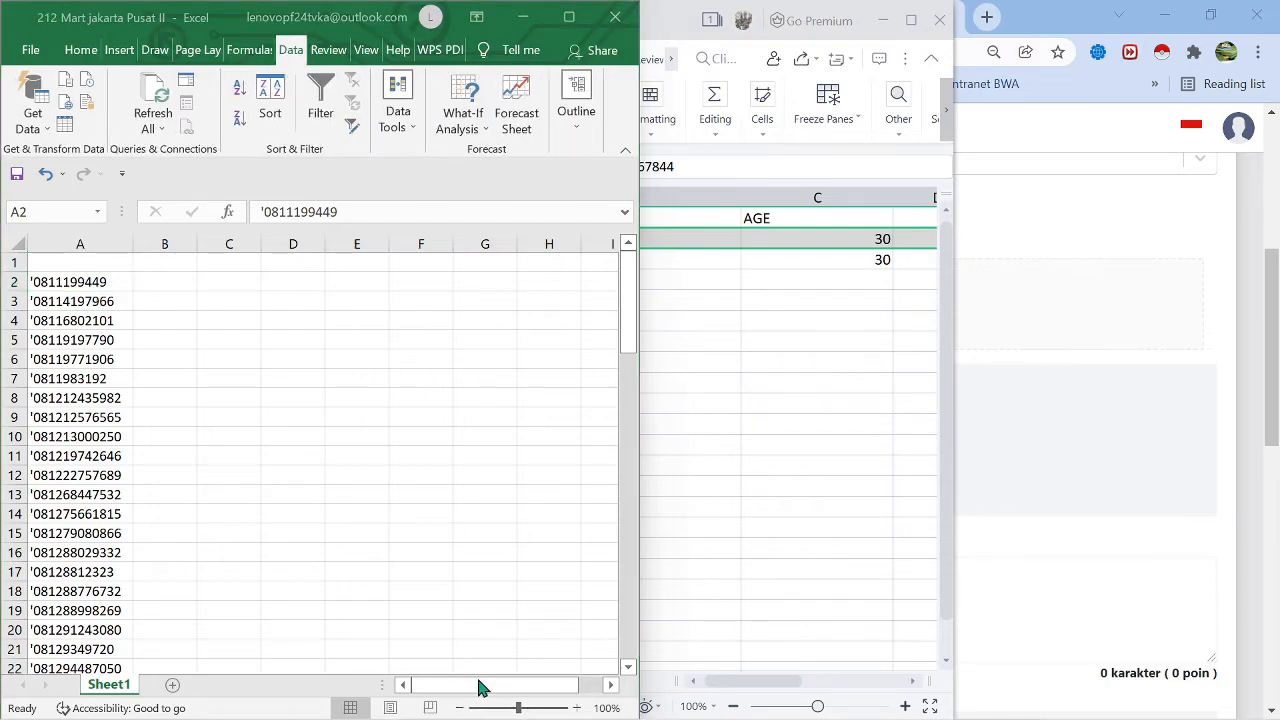
{"action": "left_click", "coordinate": [952, 698]}
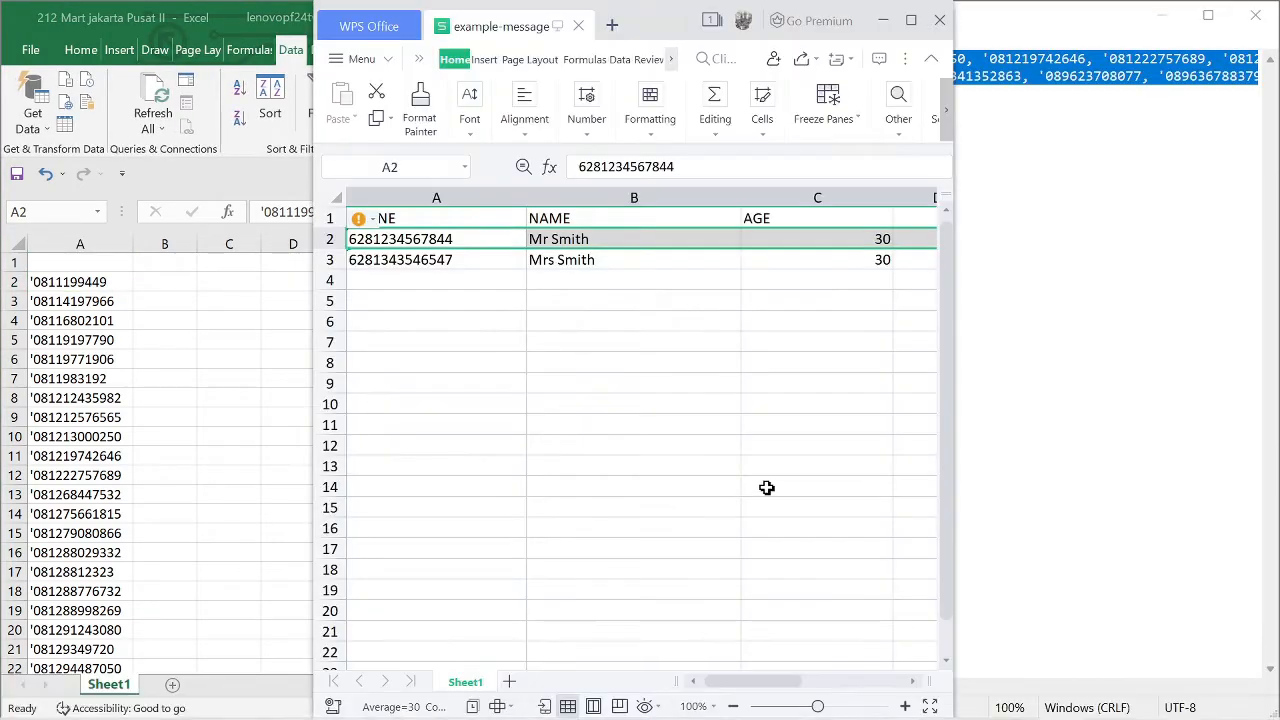
{"action": "key", "text": "super+Right"}
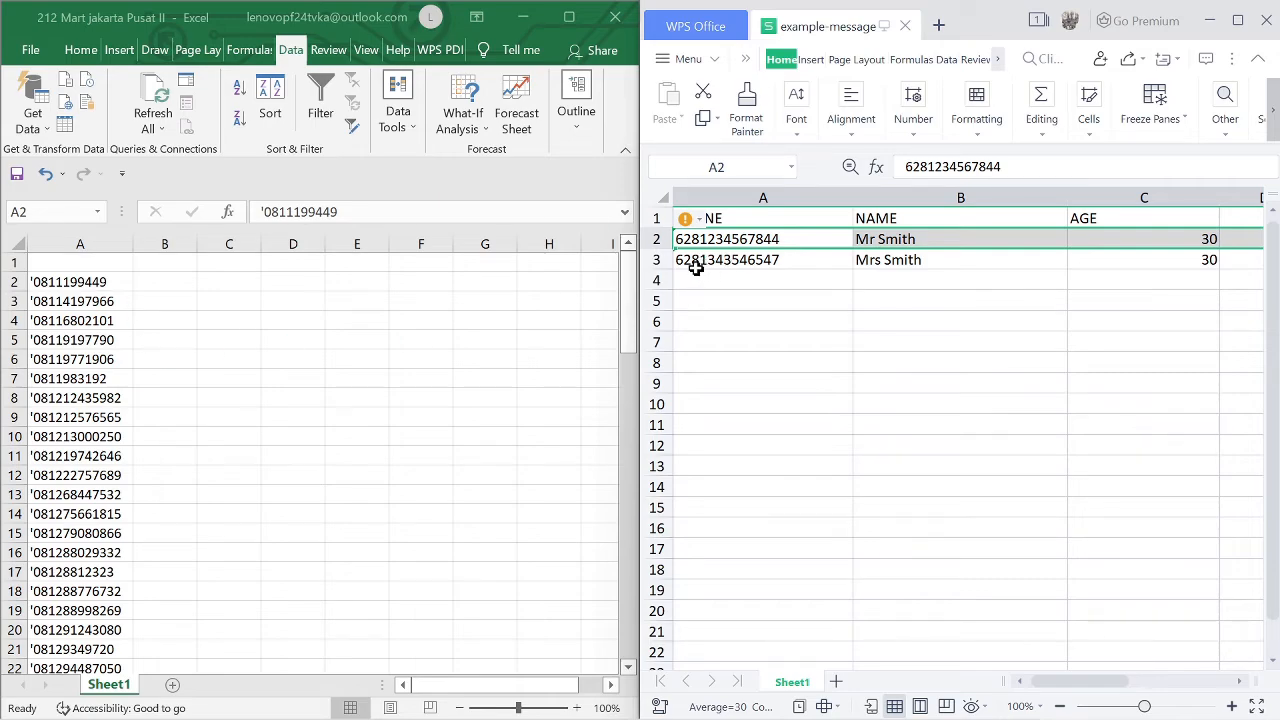
{"action": "left_click", "coordinate": [219, 387]}
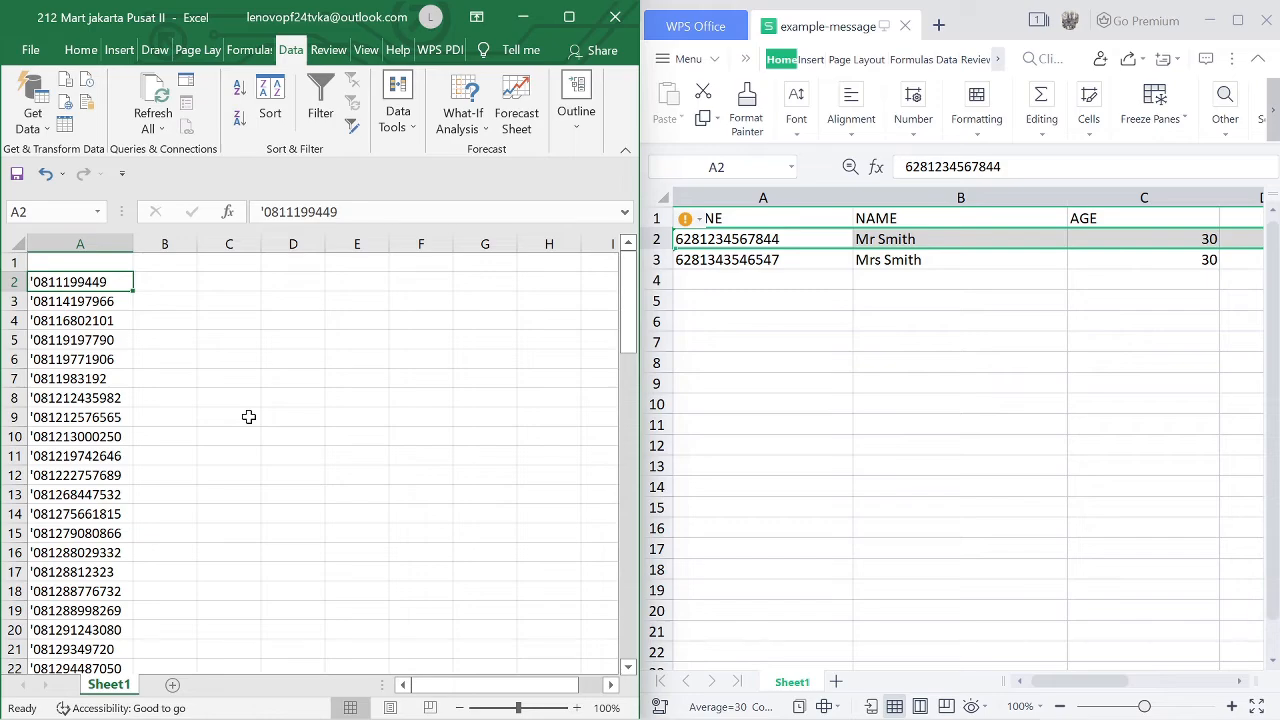
{"action": "key", "text": "ctrl+h"}
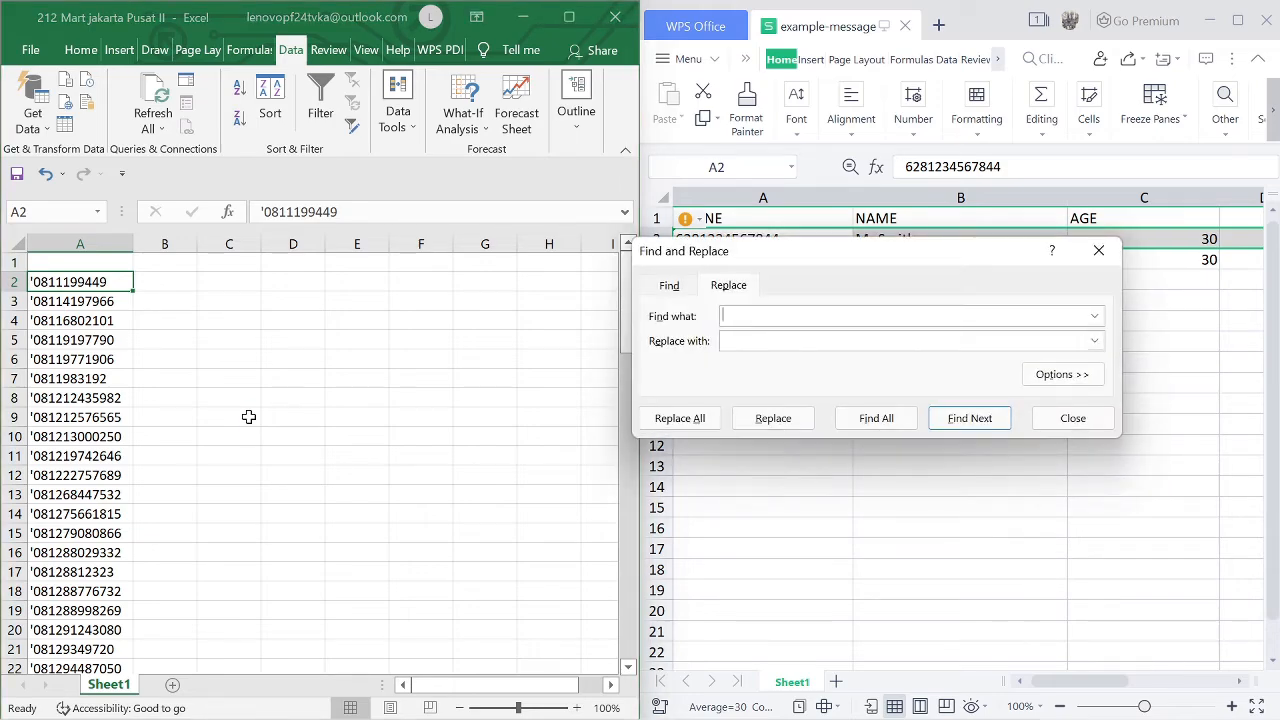
Write the note "ctrl+h" in cell C6 of the phone number workbook and clear the cell again
{"action": "left_click", "coordinate": [255, 364]}
{"action": "type", "text": "ctrl+h"}
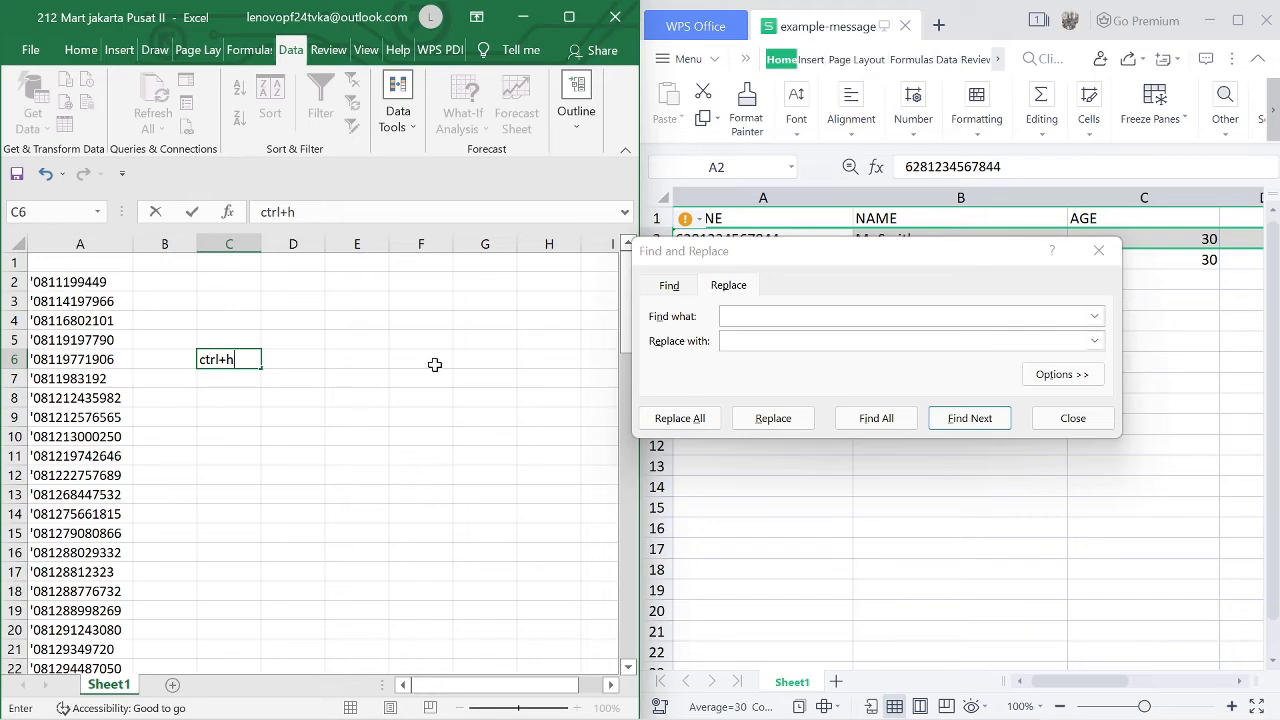
{"action": "left_click", "coordinate": [320, 390]}
{"action": "left_click", "coordinate": [255, 358]}
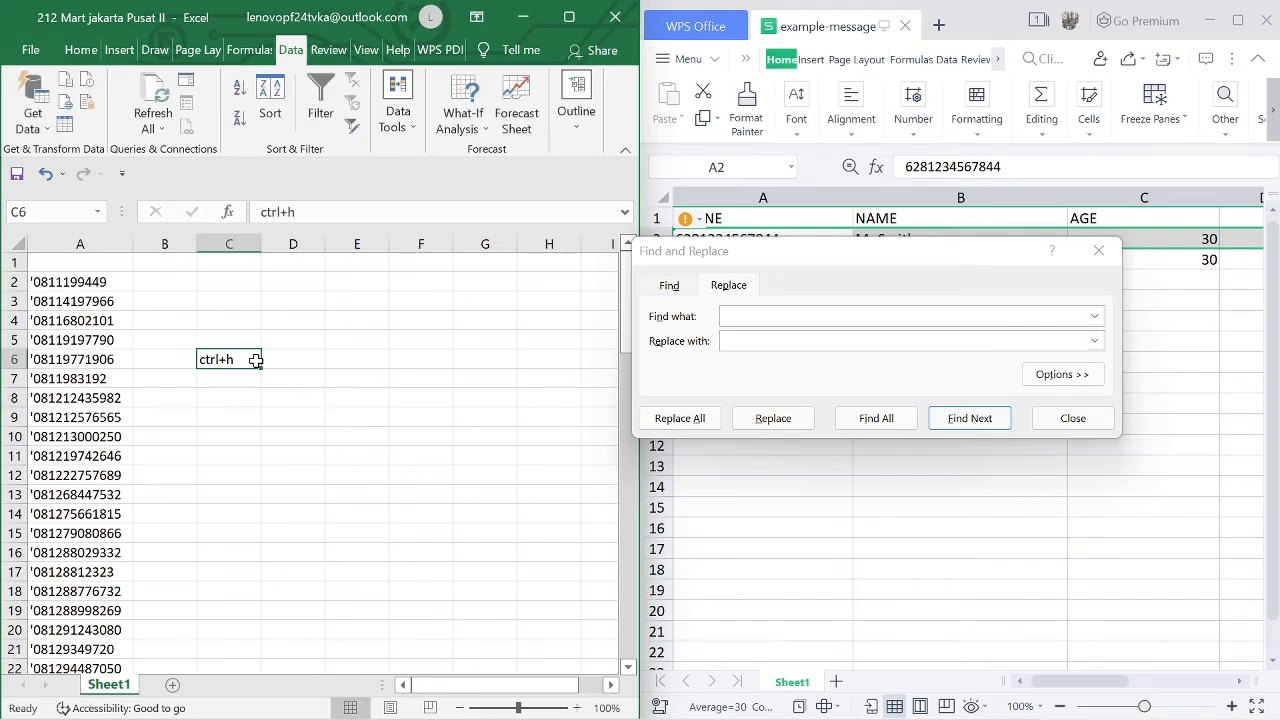
{"action": "key", "text": "Delete"}
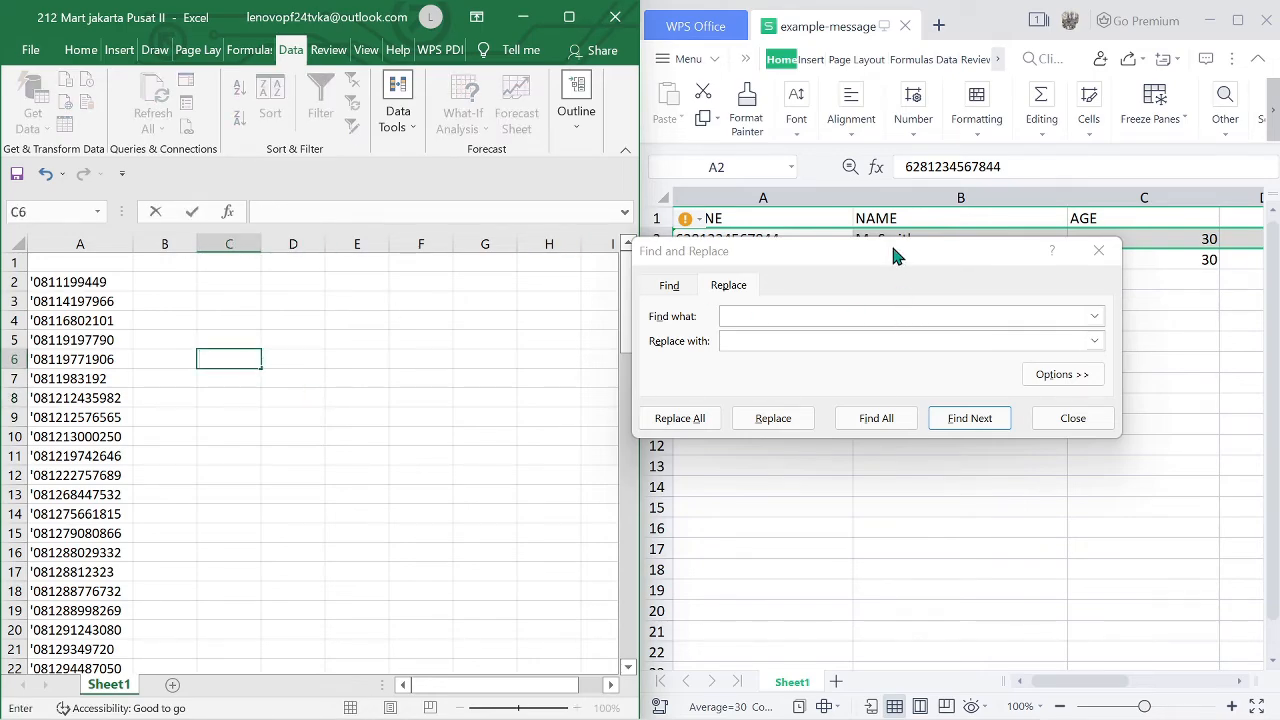
Replace every '0 with 62 across the phone number workbook and close Find and Replace
{"action": "left_click_drag", "start_coordinate": [891, 245], "coordinate": [478, 254]}
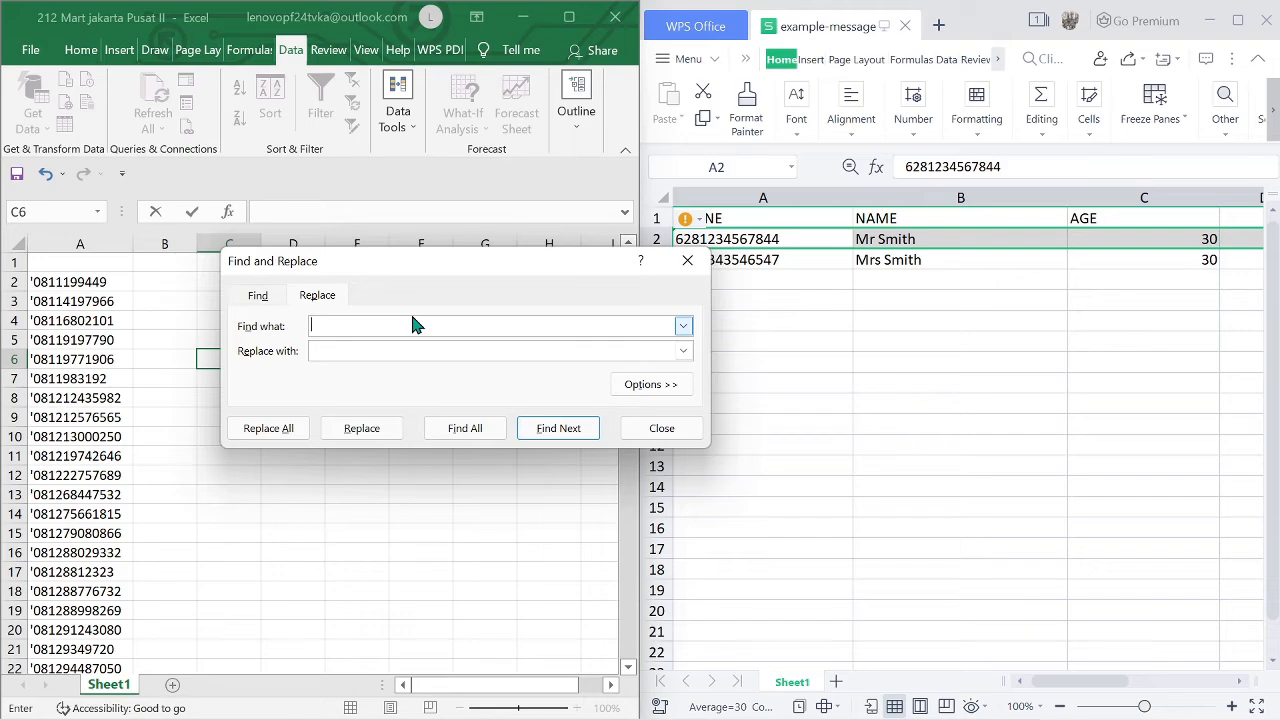
{"action": "type", "text": "0"}
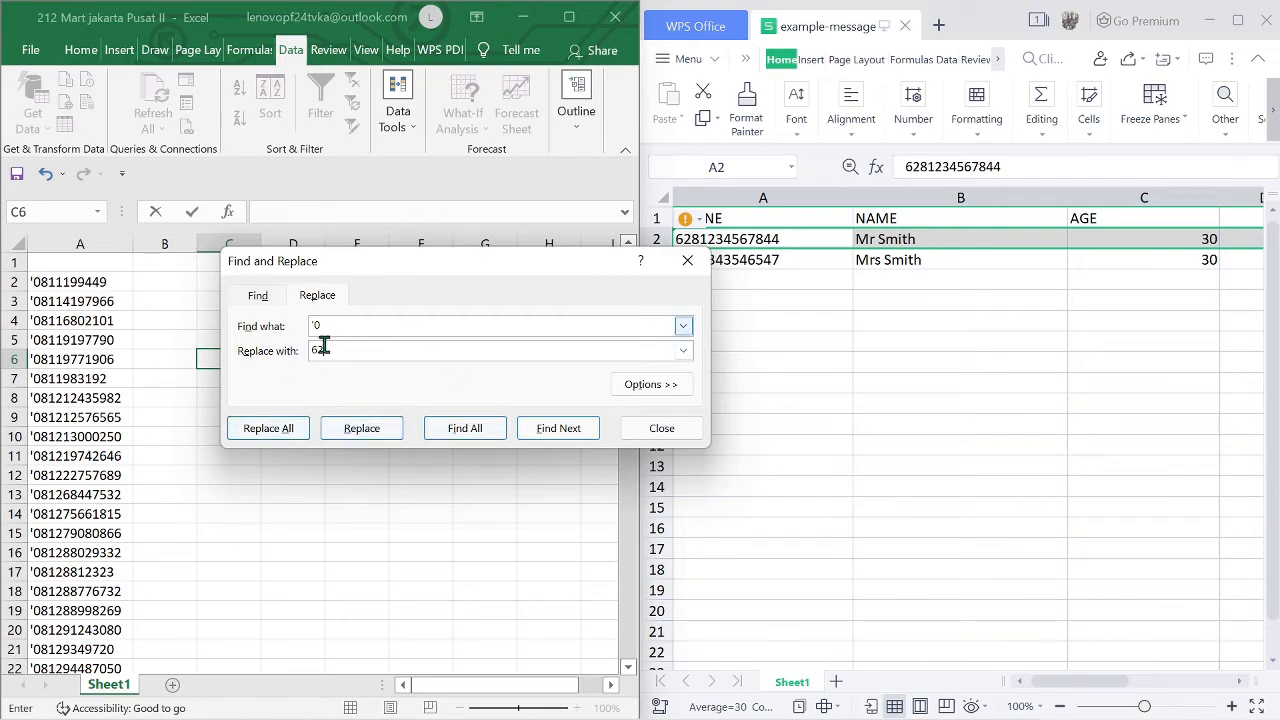
{"action": "left_click", "coordinate": [268, 428]}
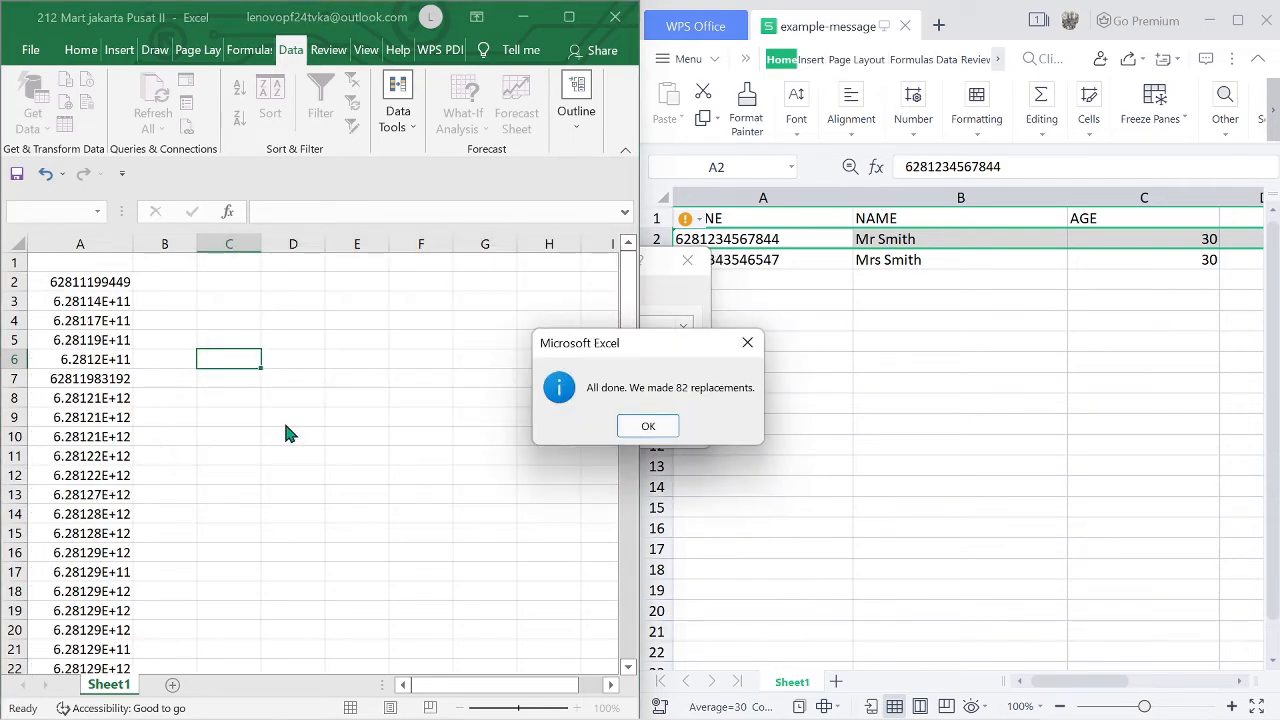
{"action": "left_click", "coordinate": [645, 430]}
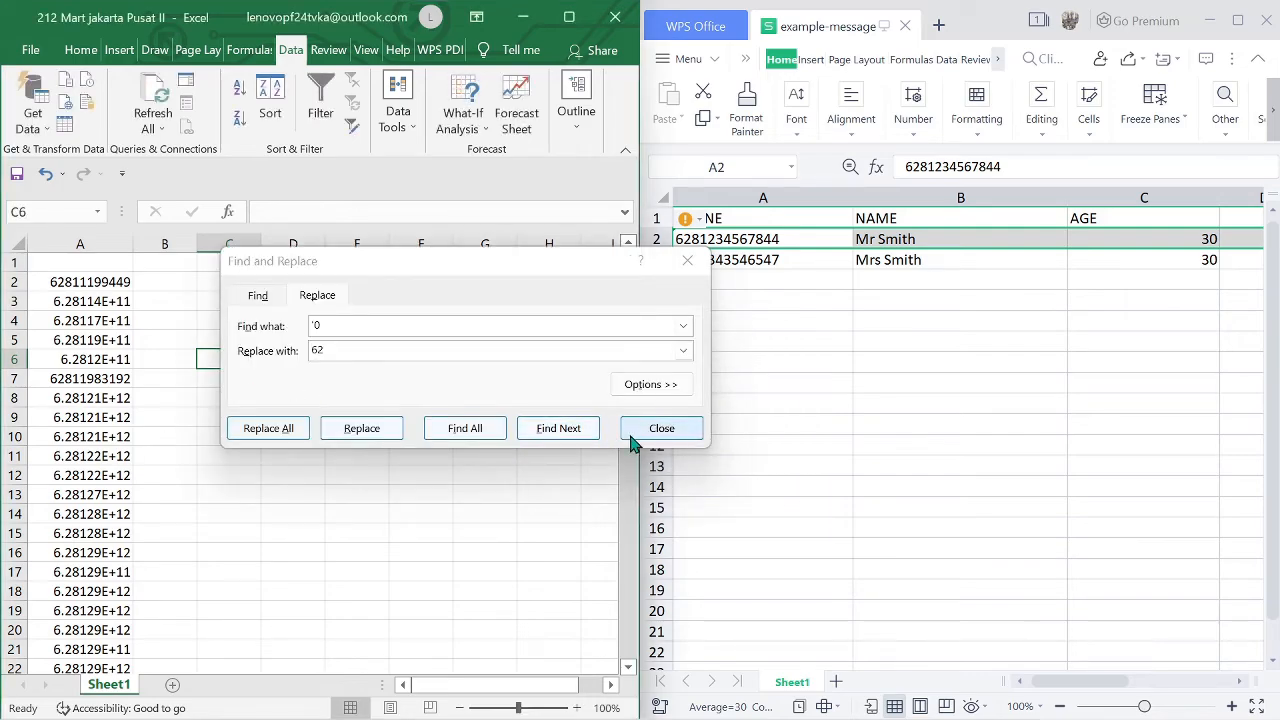
{"action": "left_click", "coordinate": [657, 430]}
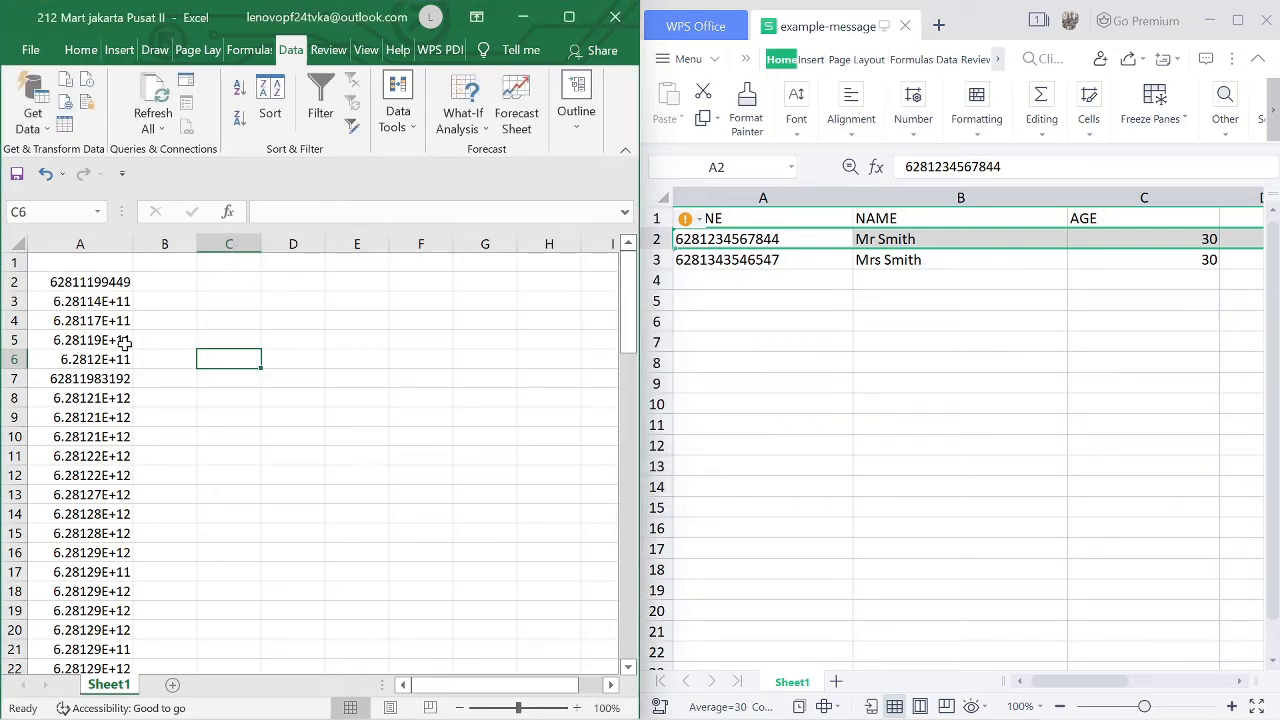
Format the phone numbers in cells A2:A83 with the Special category's ZIP Code type
{"action": "left_click", "coordinate": [90, 285]}
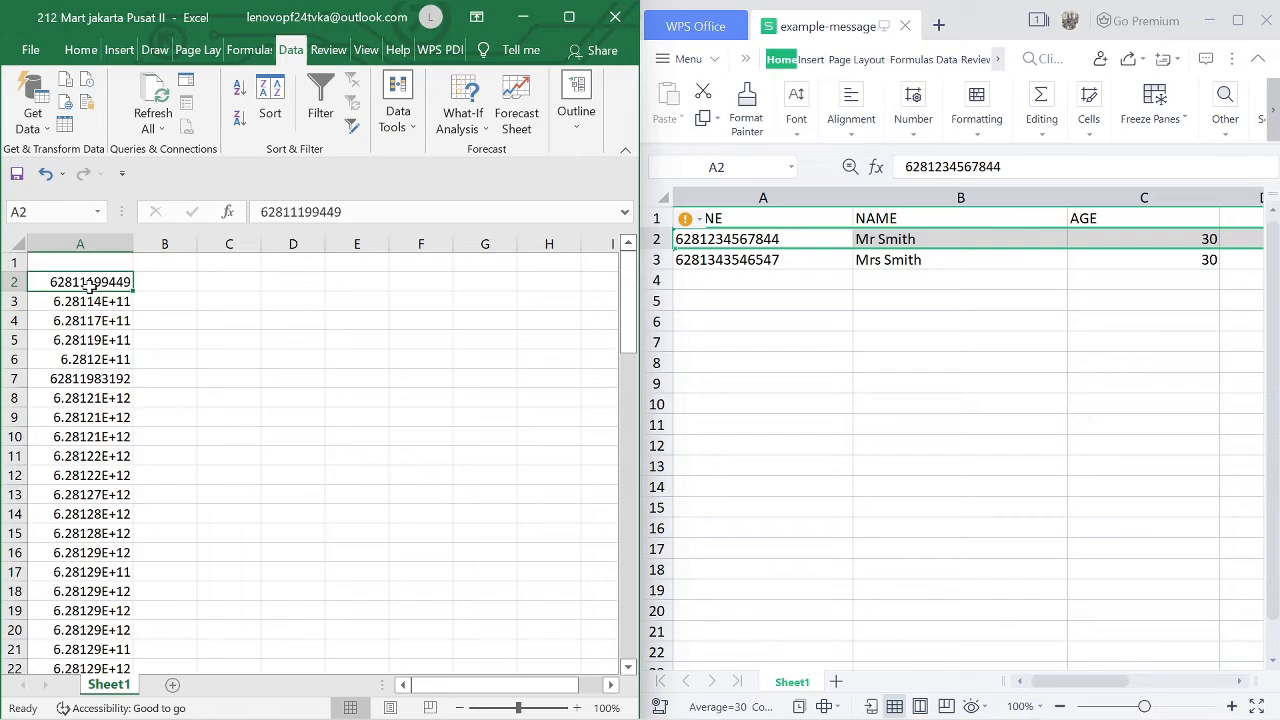
{"action": "left_click_drag", "start_coordinate": [90, 286], "coordinate": [125, 282]}
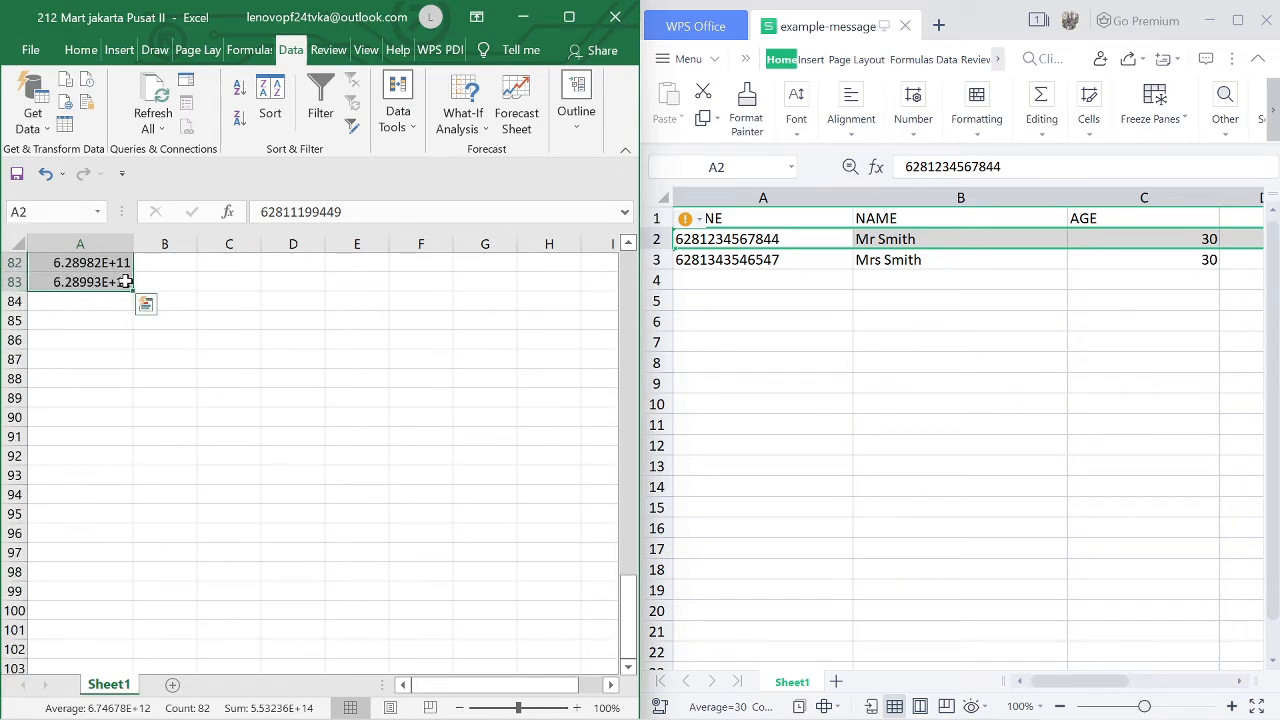
{"action": "left_click", "coordinate": [569, 17]}
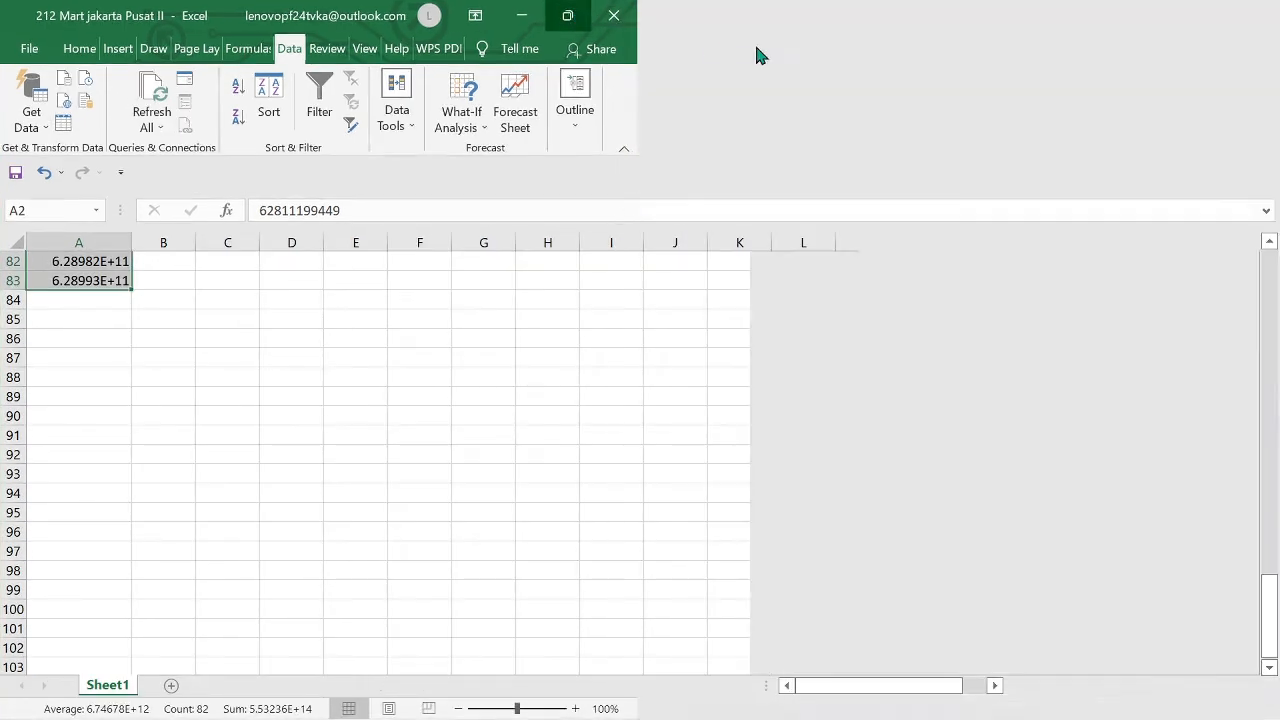
{"action": "scroll", "coordinate": [380, 385], "scroll_direction": "up", "scroll_amount": 4}
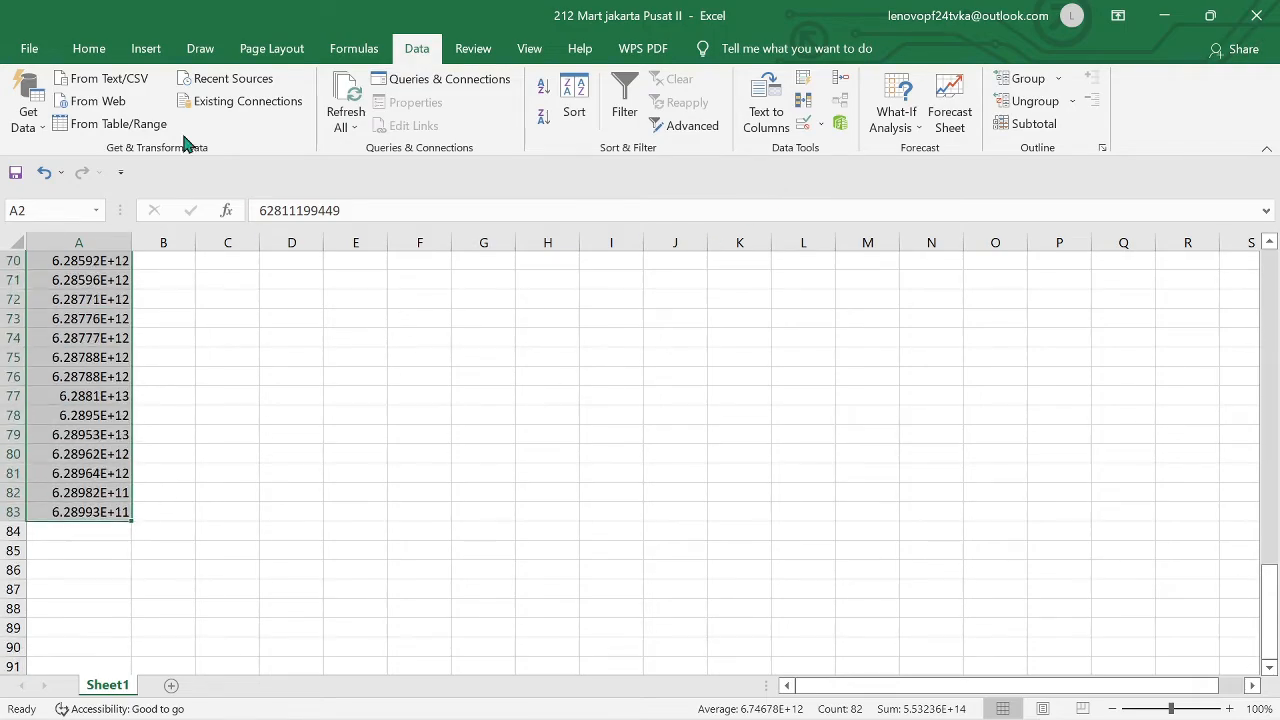
{"action": "left_click", "coordinate": [96, 48]}
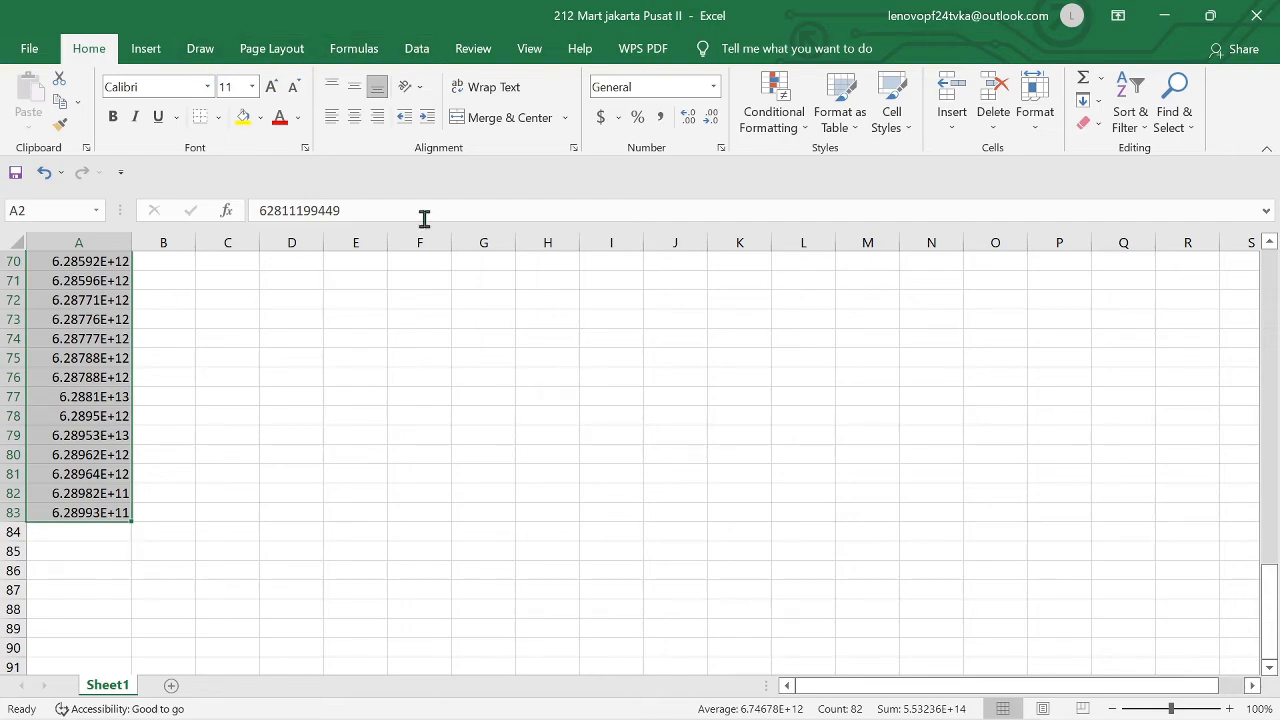
{"action": "right_click", "coordinate": [82, 328]}
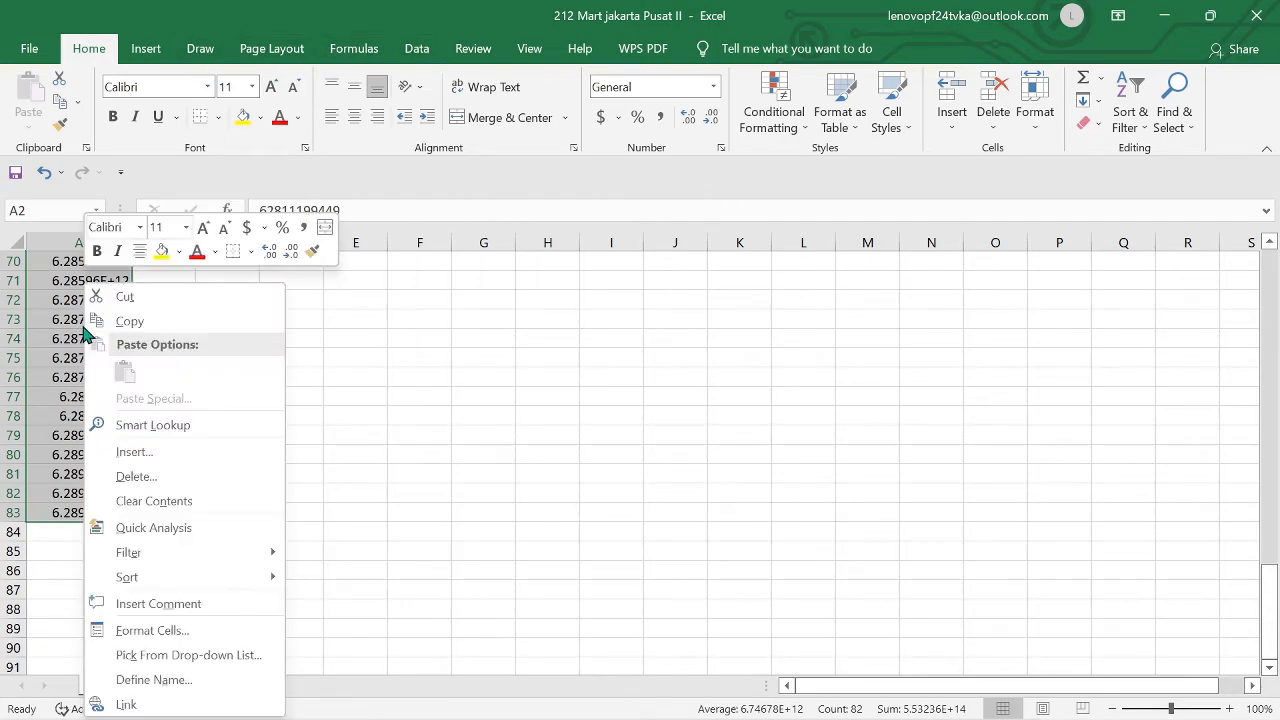
{"action": "left_click", "coordinate": [221, 633]}
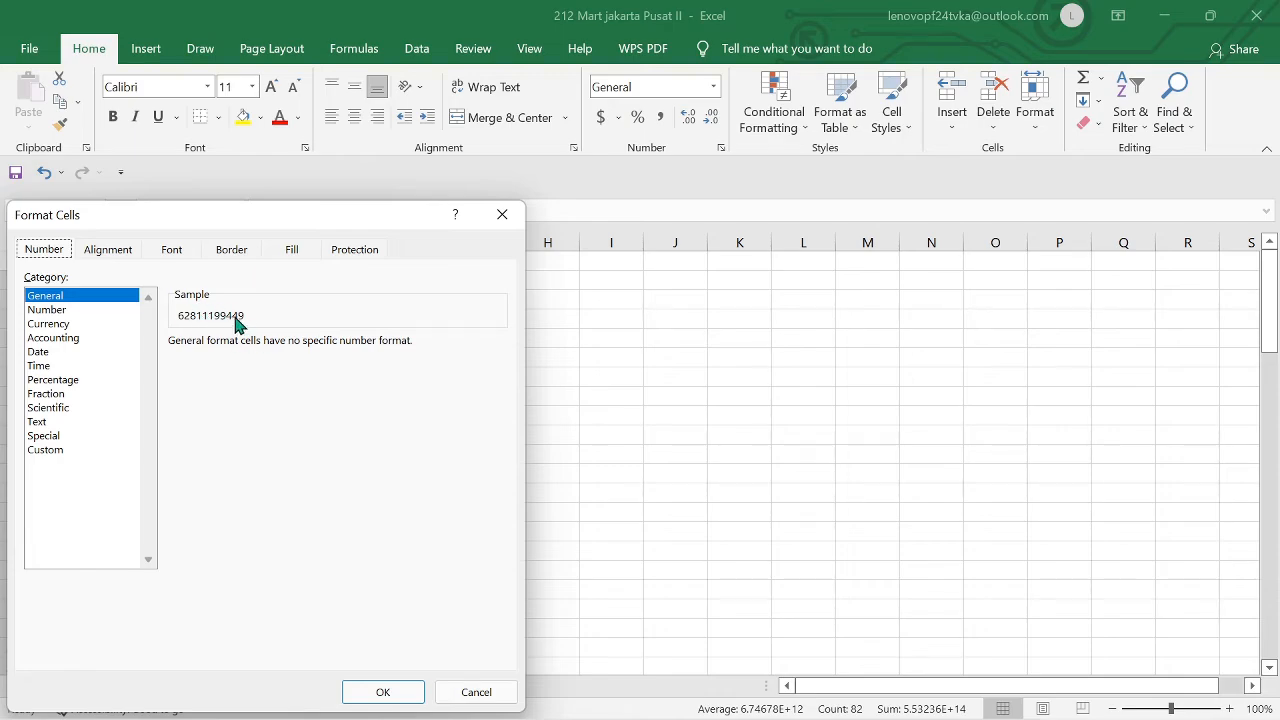
{"action": "left_click", "coordinate": [57, 424]}
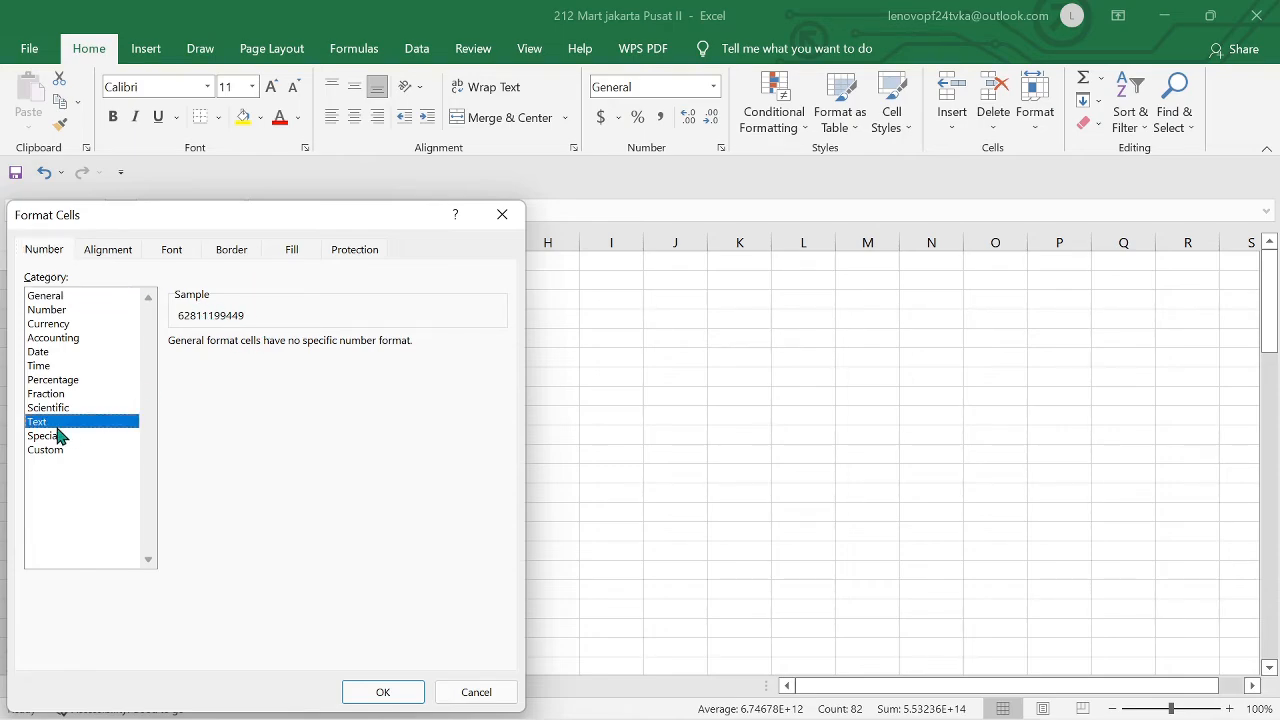
{"action": "left_click", "coordinate": [45, 436]}
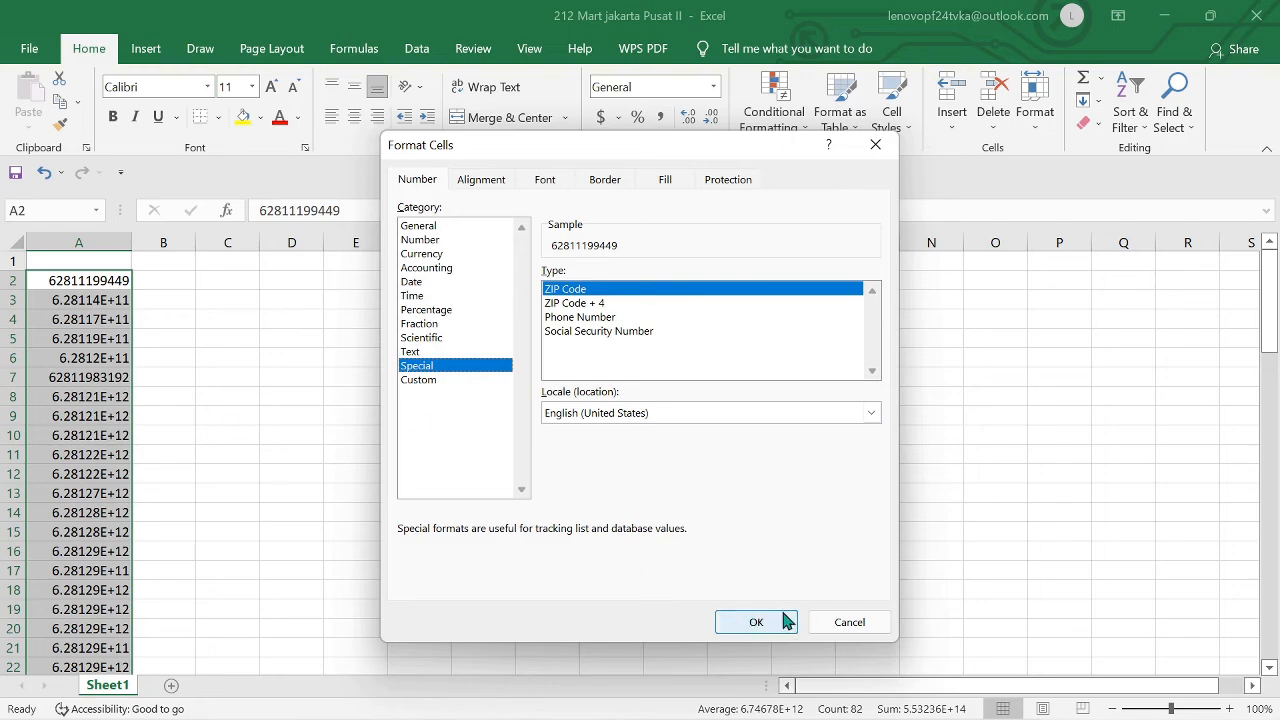
{"action": "left_click", "coordinate": [770, 622]}
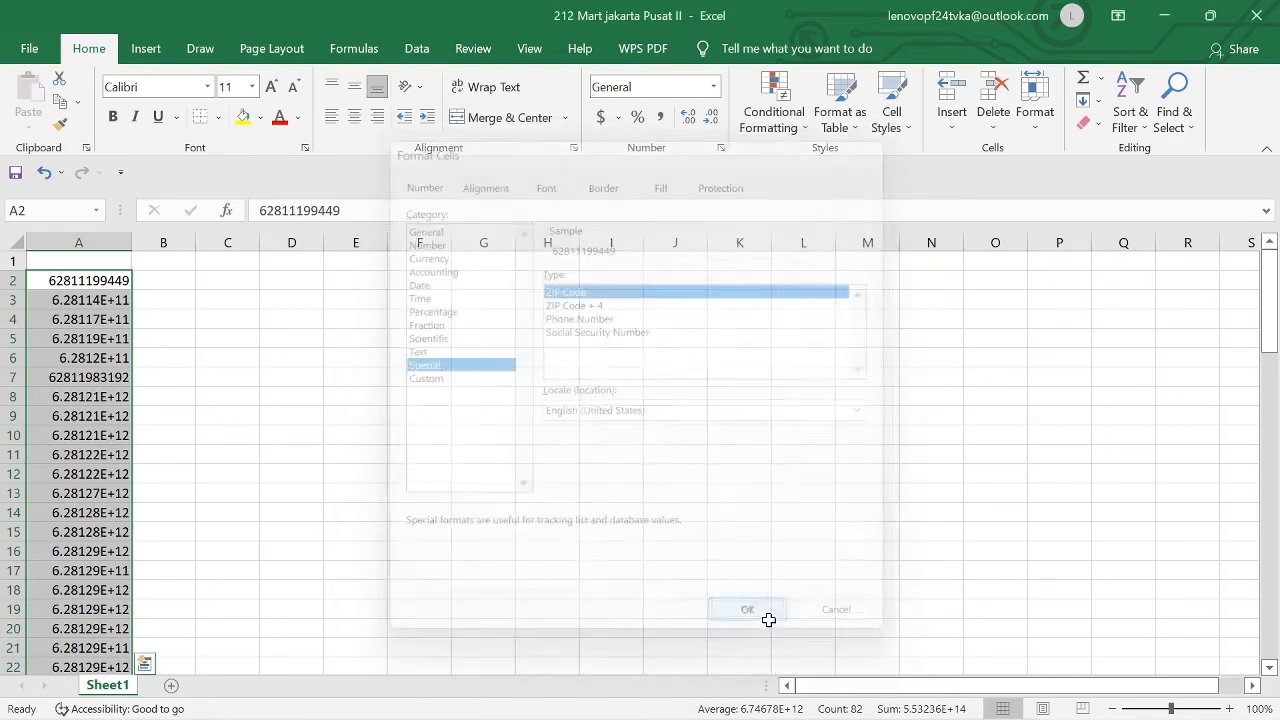
Review the reformatted phone numbers in column A and compare them with the number format in the example-message worksheet
{"action": "left_click", "coordinate": [299, 489]}
{"action": "scroll", "coordinate": [206, 500], "scroll_direction": "down", "scroll_amount": 10}
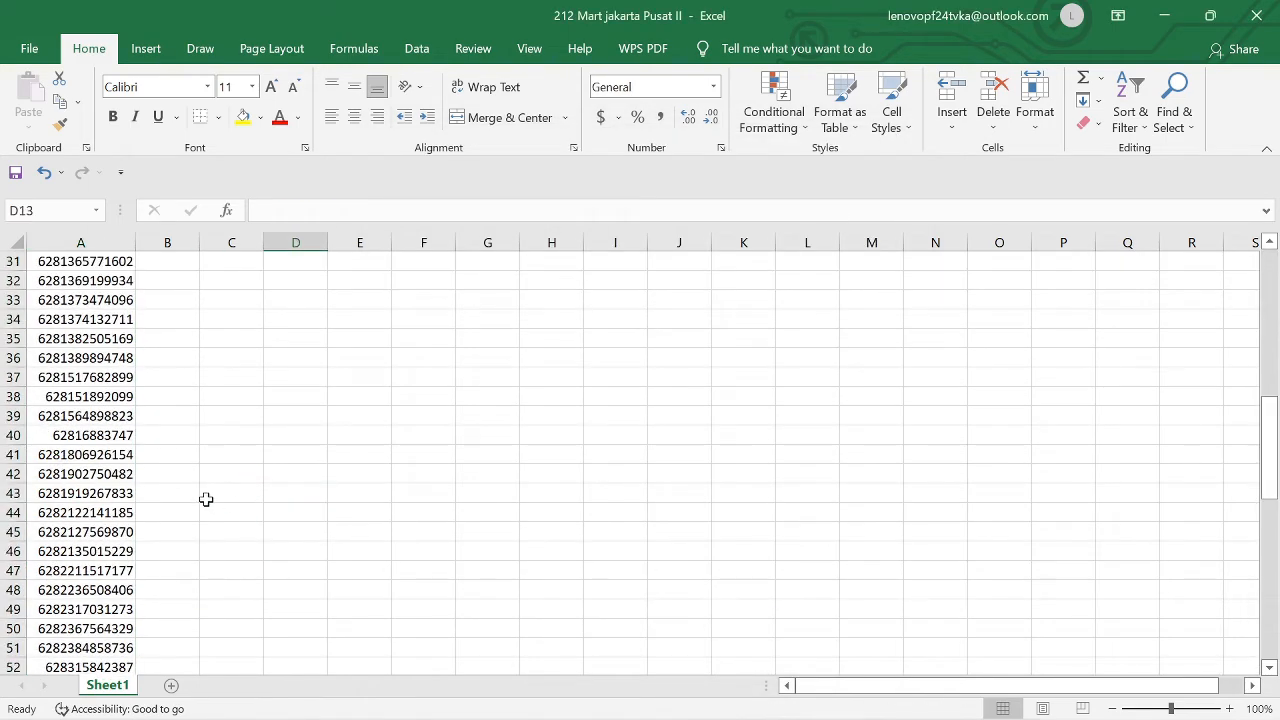
{"action": "scroll", "coordinate": [205, 497], "scroll_direction": "up", "scroll_amount": 4}
{"action": "scroll", "coordinate": [205, 497], "scroll_direction": "up", "scroll_amount": 6}
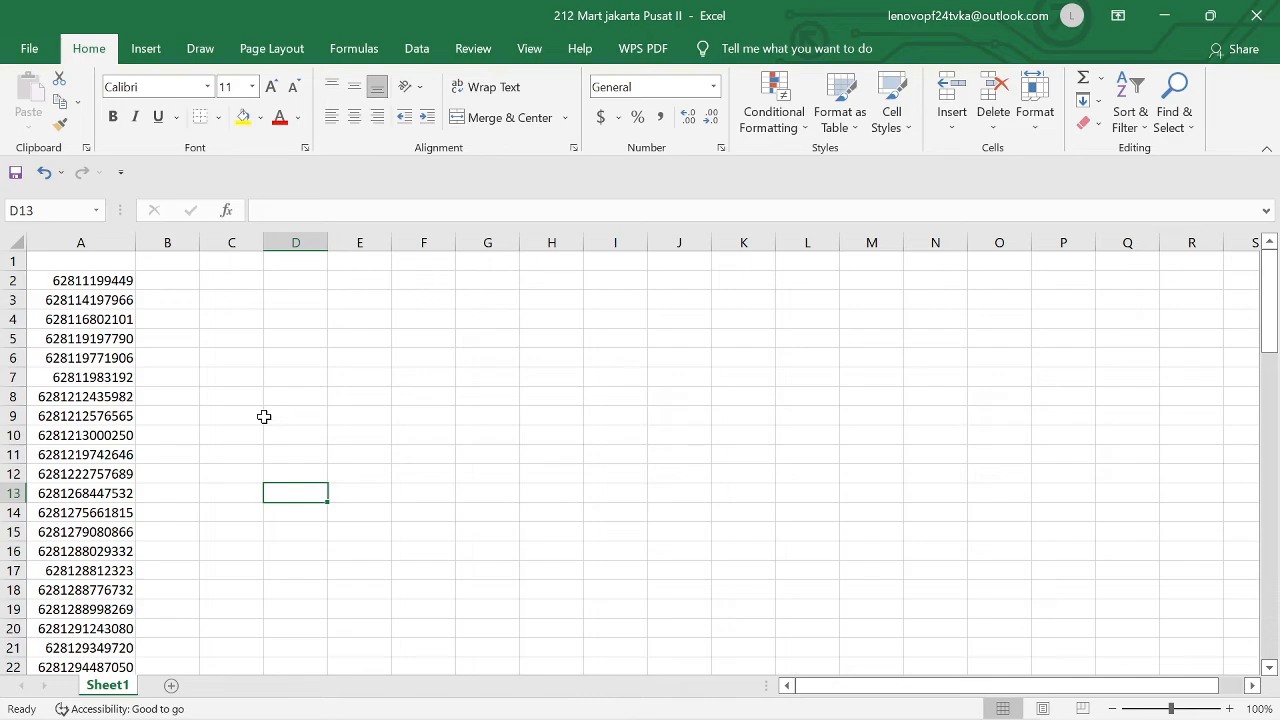
{"action": "left_click", "coordinate": [166, 261]}
{"action": "left_click", "coordinate": [210, 282]}
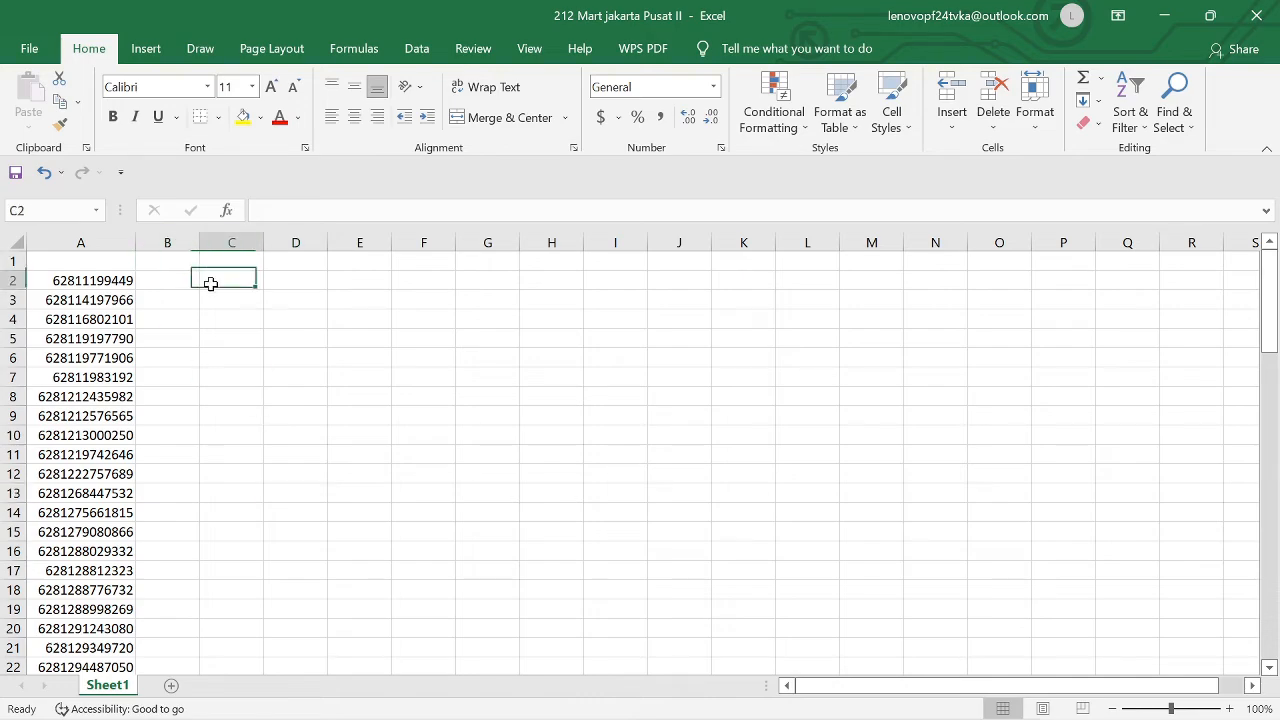
{"action": "mouse_move", "coordinate": [620, 710]}
{"action": "left_click", "coordinate": [948, 712]}
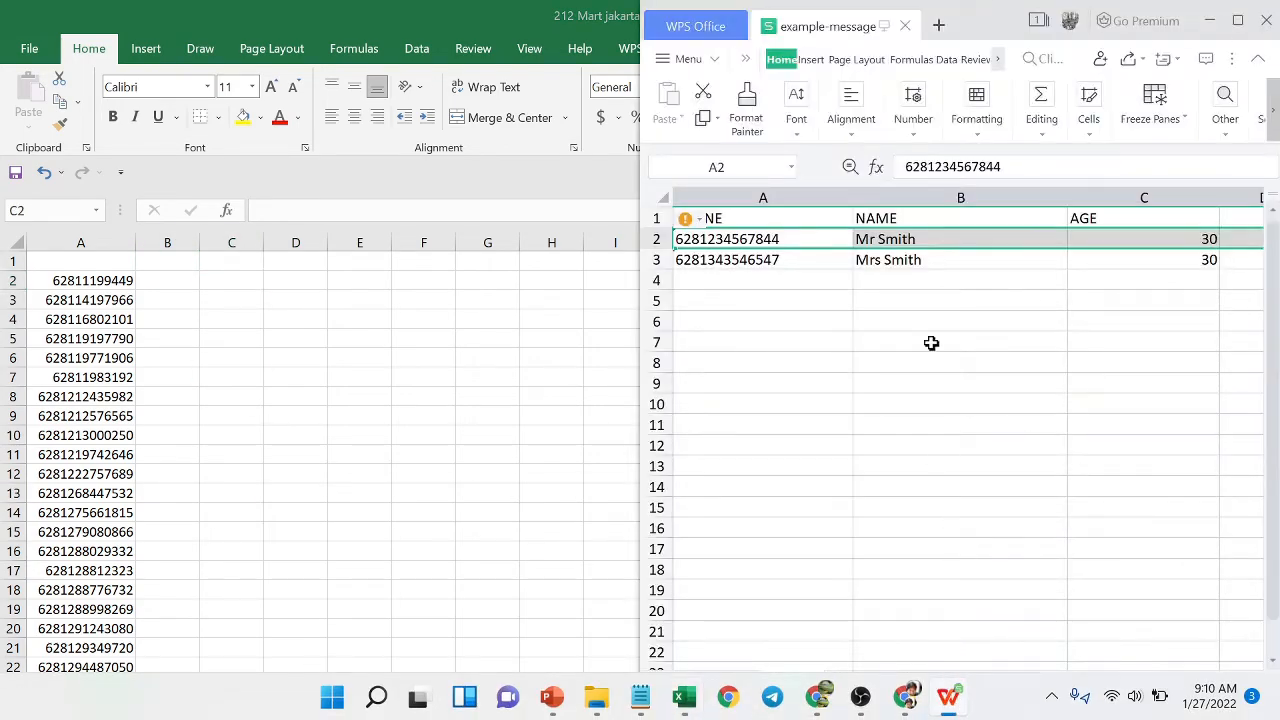
{"action": "left_click", "coordinate": [157, 278]}
{"action": "left_click", "coordinate": [95, 300]}
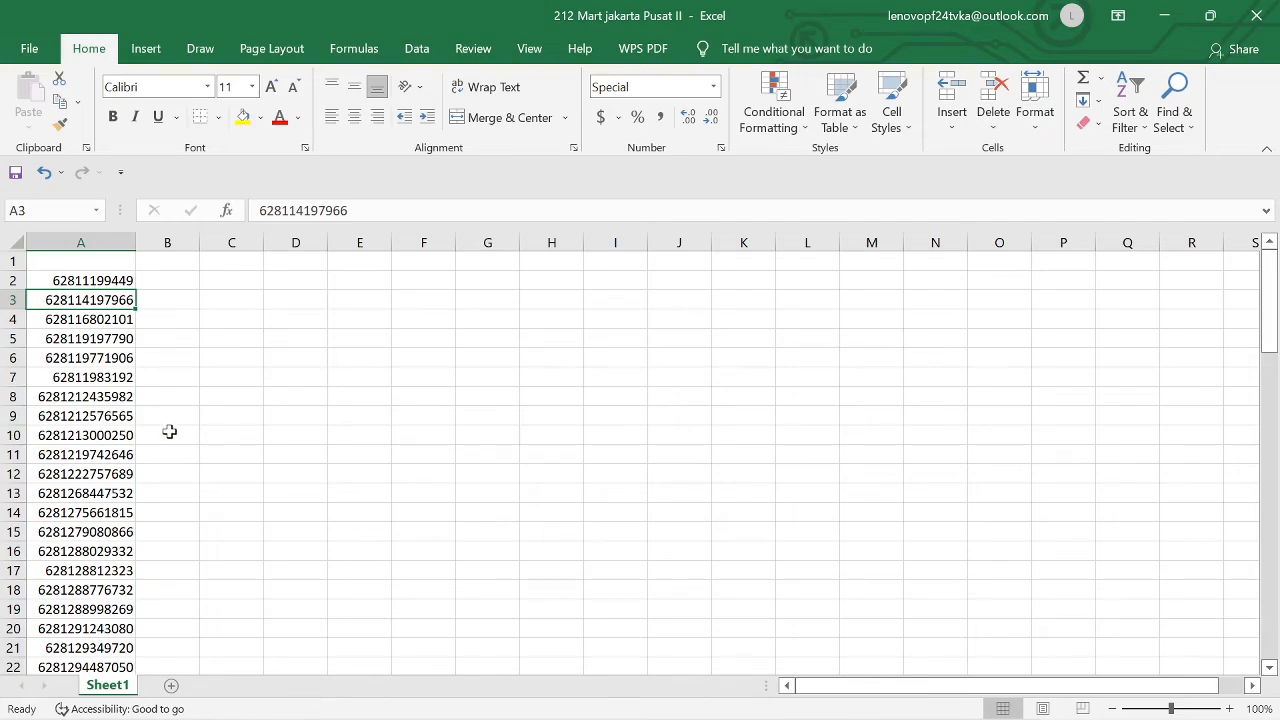
Save the 212 Mart jakarta Pusat II workbook and return to the Kirim Pesan campaign page
{"action": "left_click", "coordinate": [29, 48]}
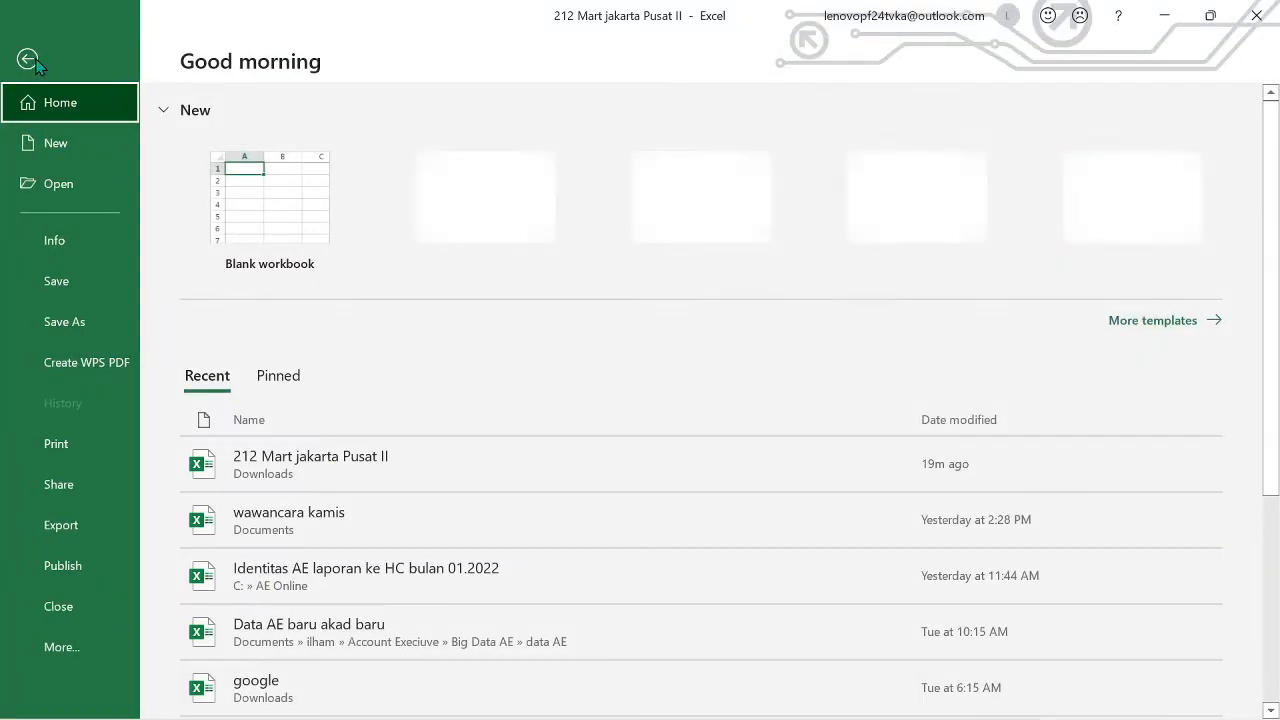
{"action": "left_click", "coordinate": [81, 289]}
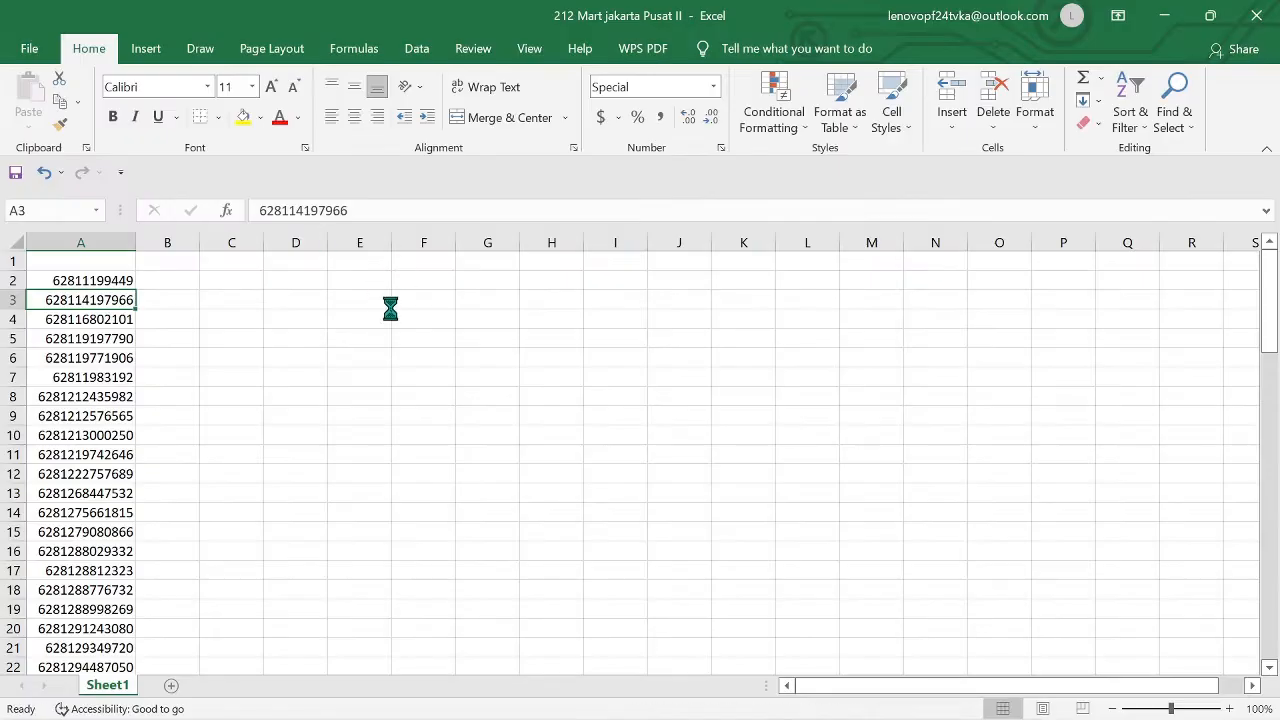
{"action": "left_click", "coordinate": [420, 397]}
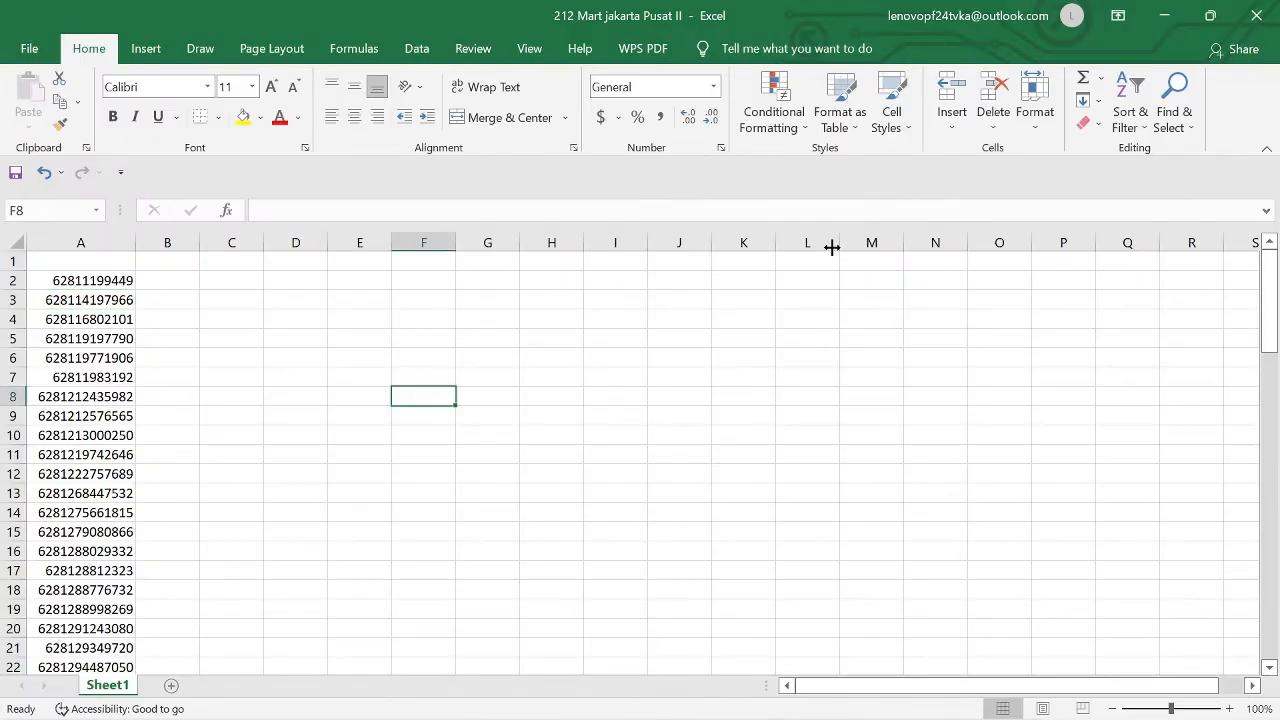
{"action": "left_click", "coordinate": [1164, 15]}
Import 212 Mart jakarta Pusat II from the Downloads folder as the campaign's recipient Excel file
{"action": "left_click", "coordinate": [237, 303]}
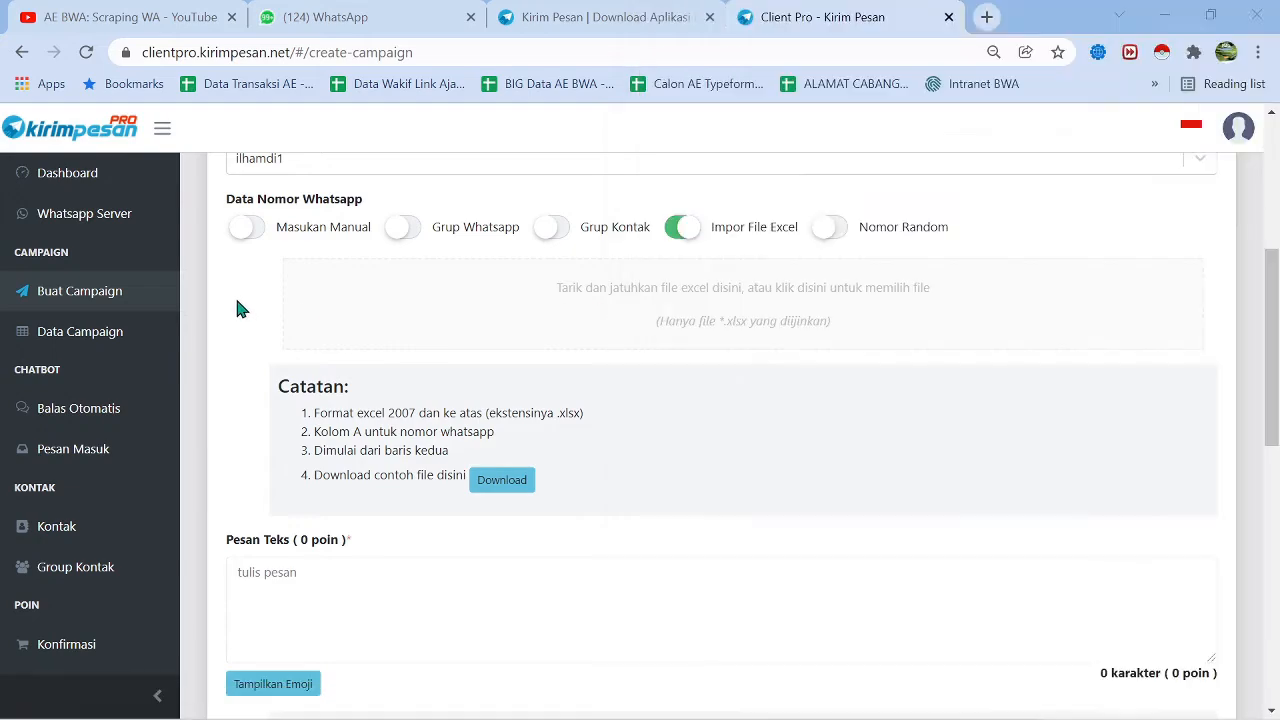
{"action": "scroll", "coordinate": [720, 300], "scroll_direction": "up", "scroll_amount": 2}
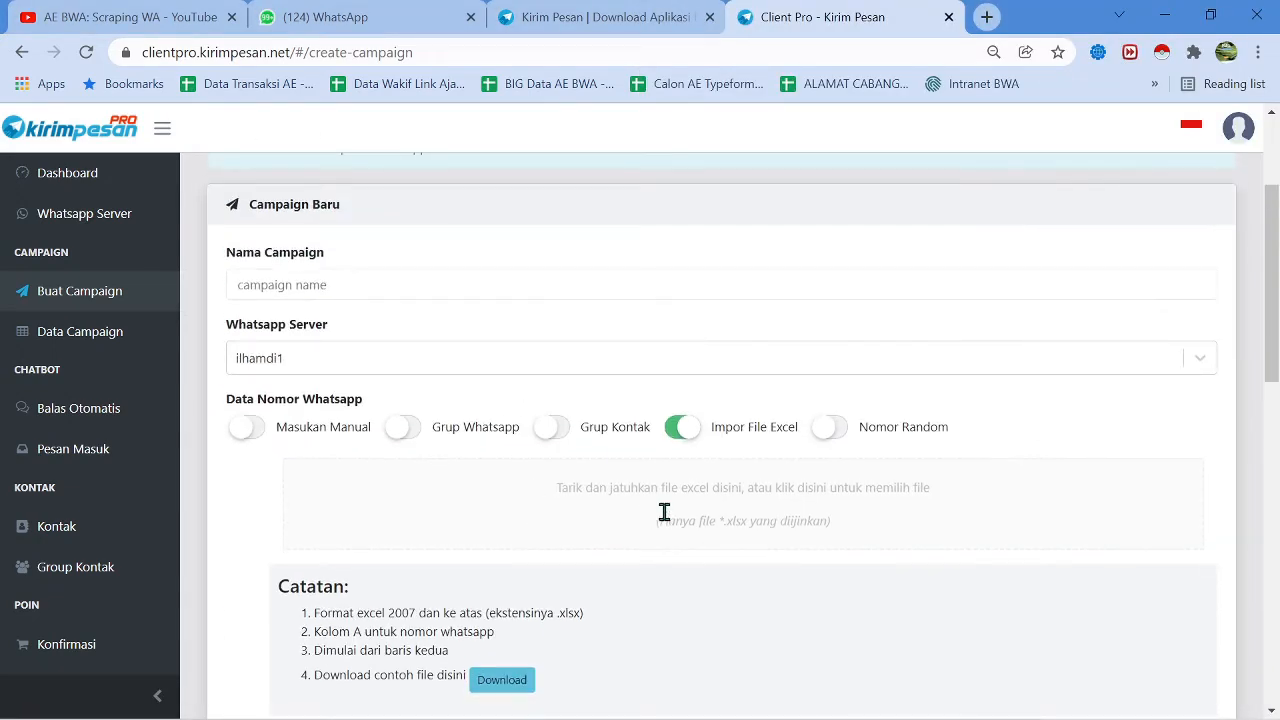
{"action": "left_click", "coordinate": [678, 517]}
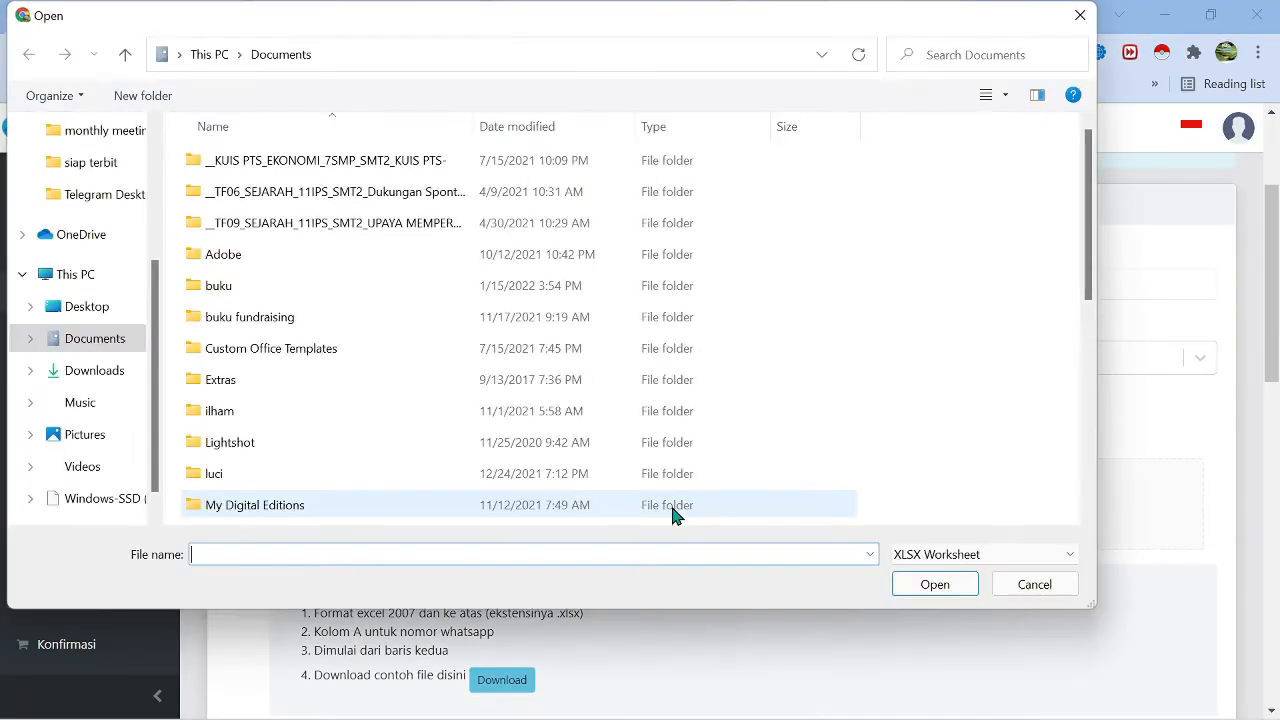
{"action": "scroll", "coordinate": [30, 340], "scroll_direction": "up", "scroll_amount": 3}
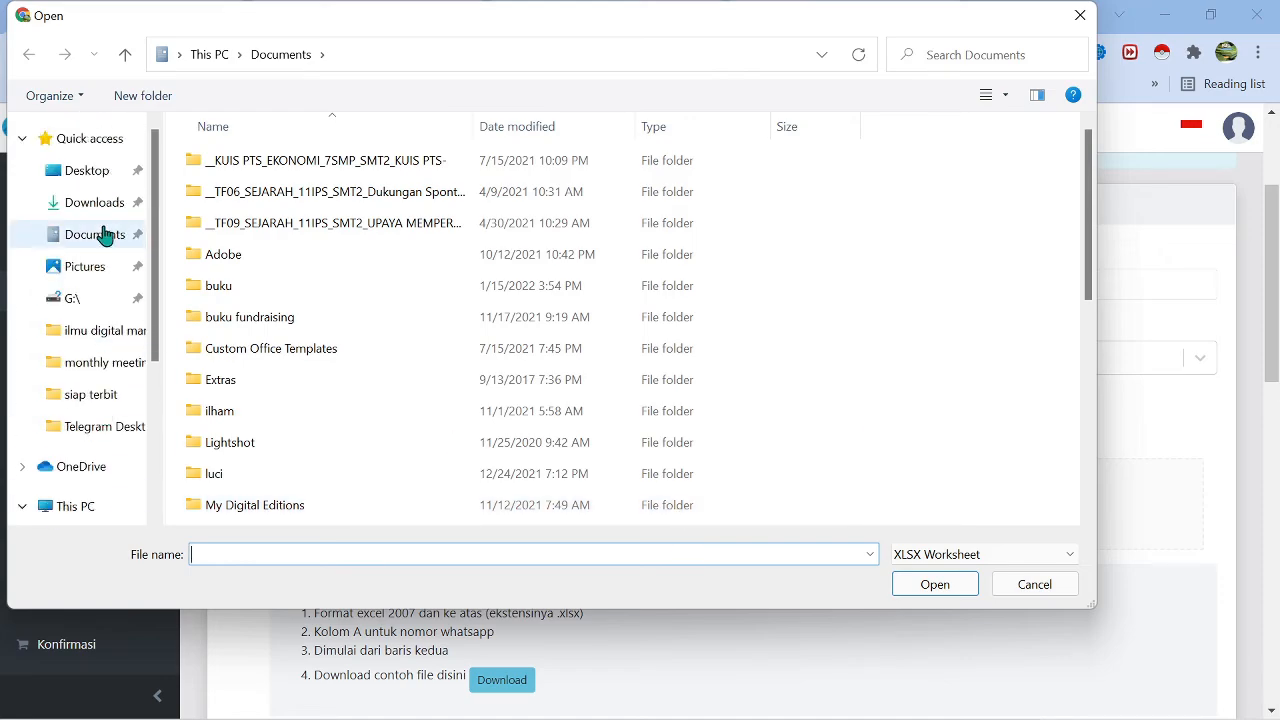
{"action": "left_click", "coordinate": [97, 203]}
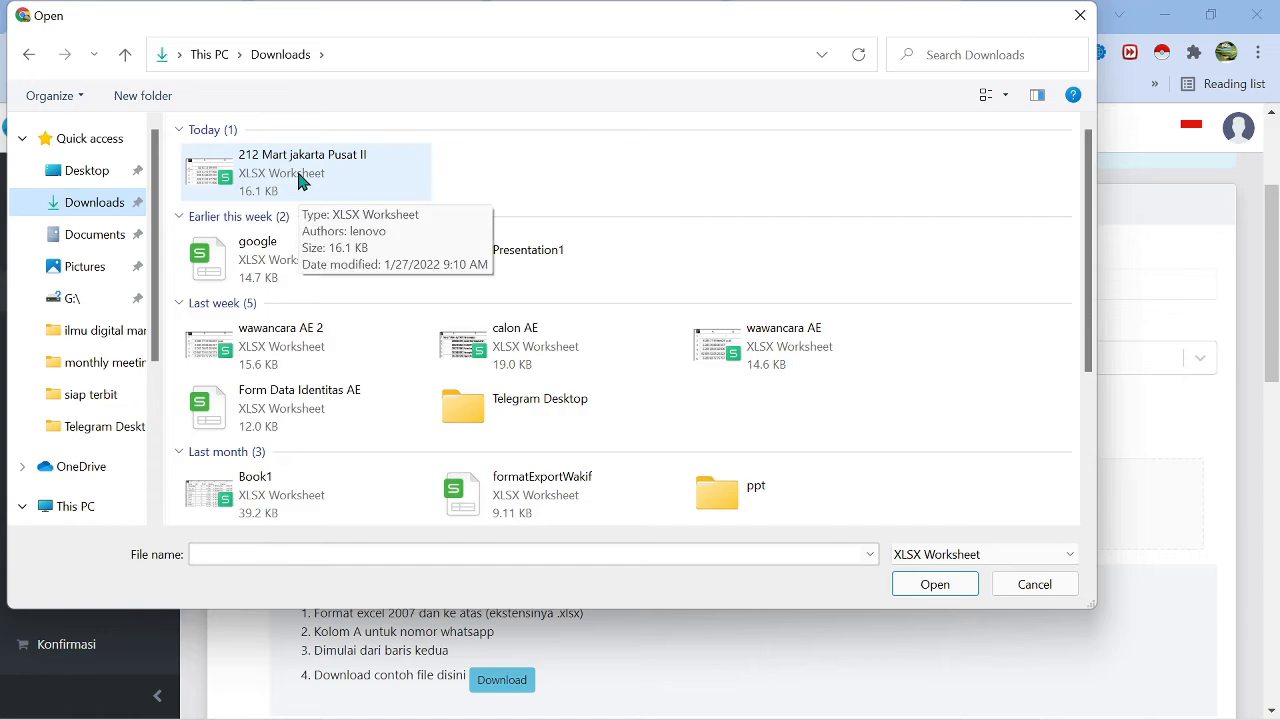
{"action": "left_click", "coordinate": [298, 180]}
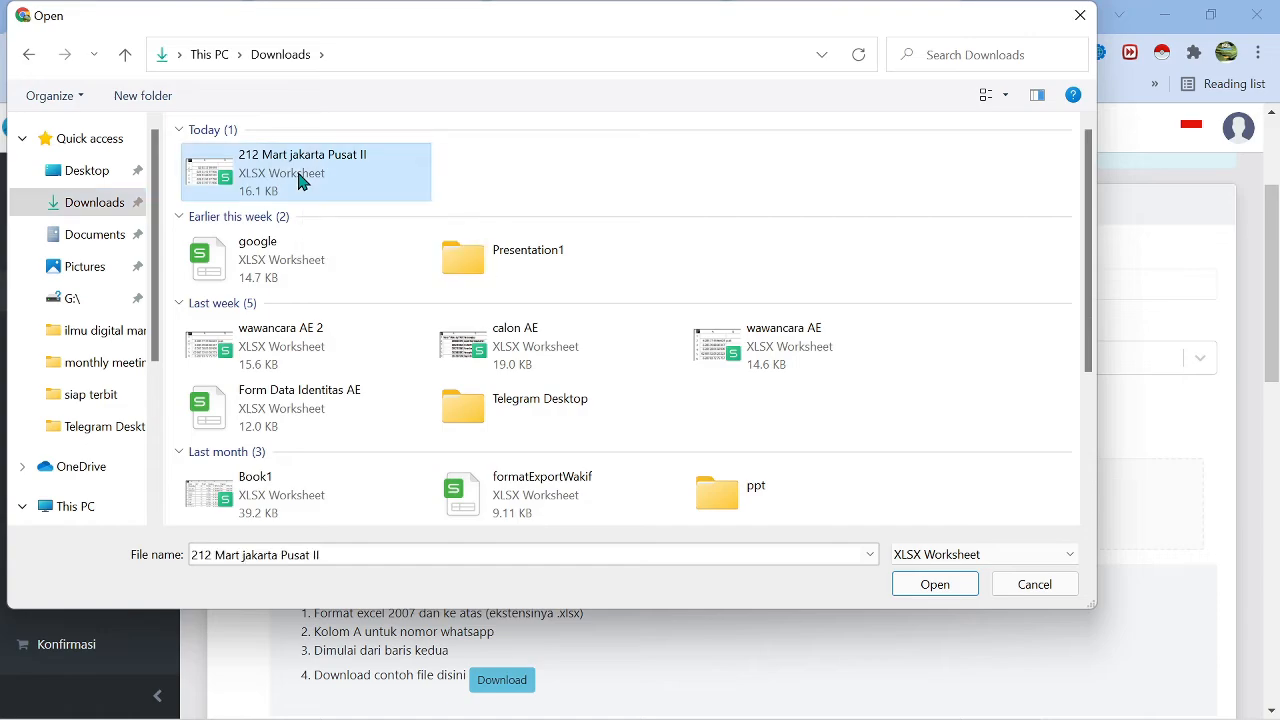
{"action": "left_click", "coordinate": [958, 589]}
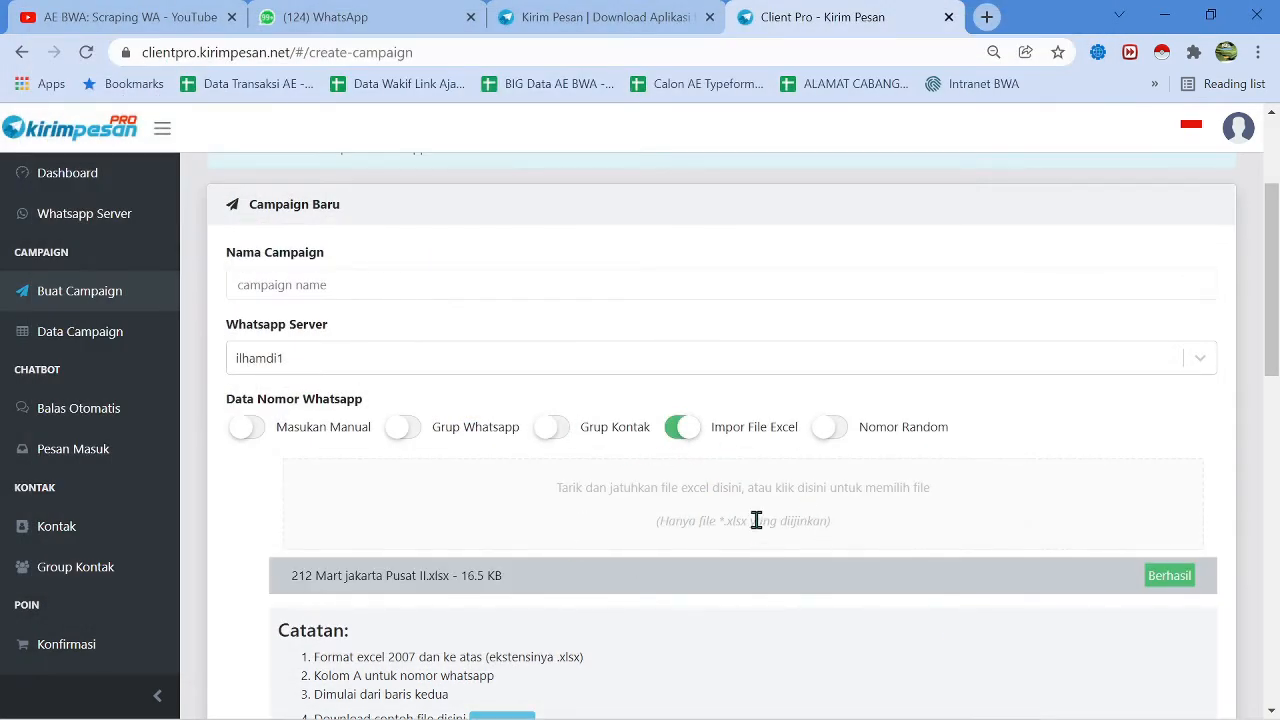
Switch to Telegram, copy the first greeting template from the group copywriting AE BWA chat, and return to the campaign's message text
{"action": "scroll", "coordinate": [654, 543], "scroll_direction": "down", "scroll_amount": 4}
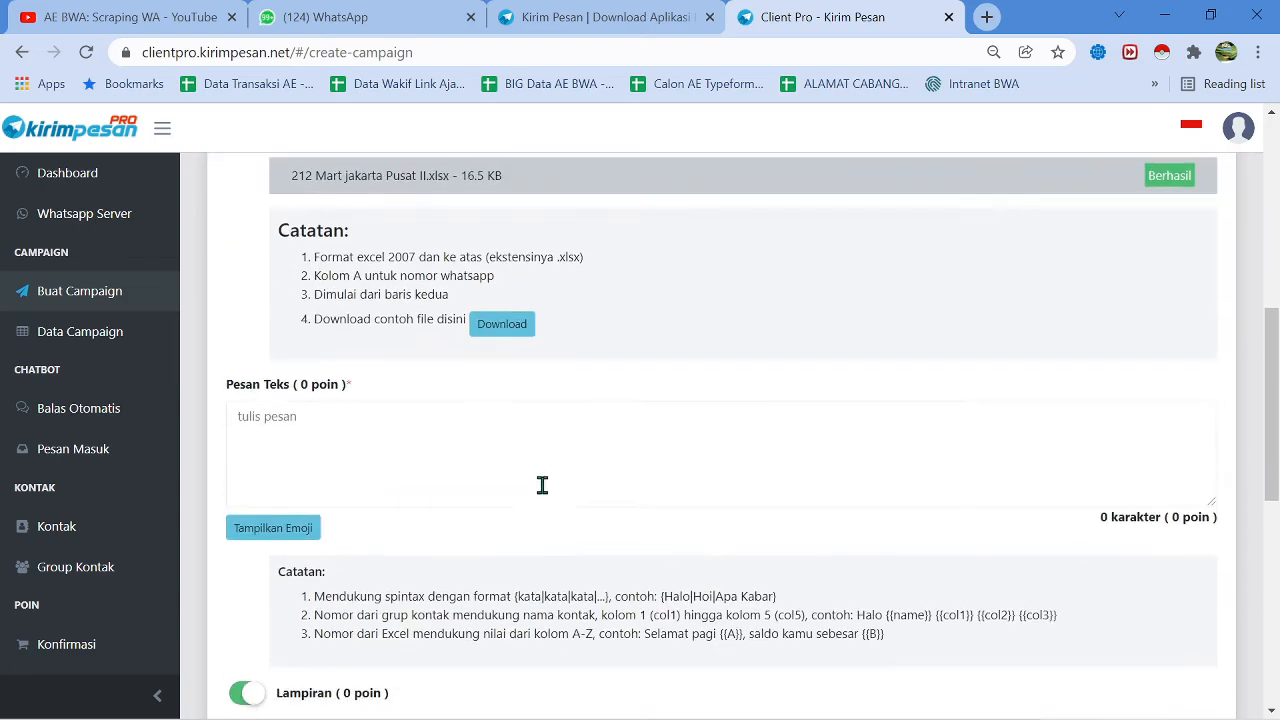
{"action": "left_click", "coordinate": [526, 461]}
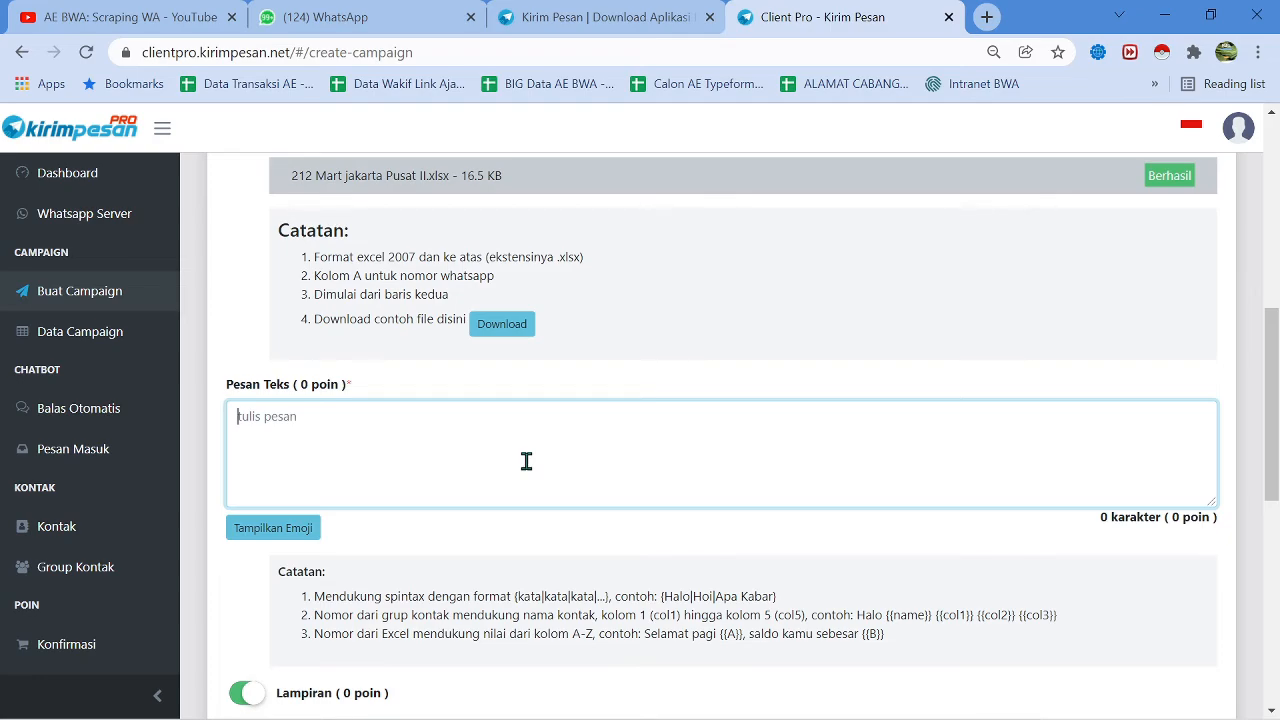
{"action": "left_click", "coordinate": [770, 700]}
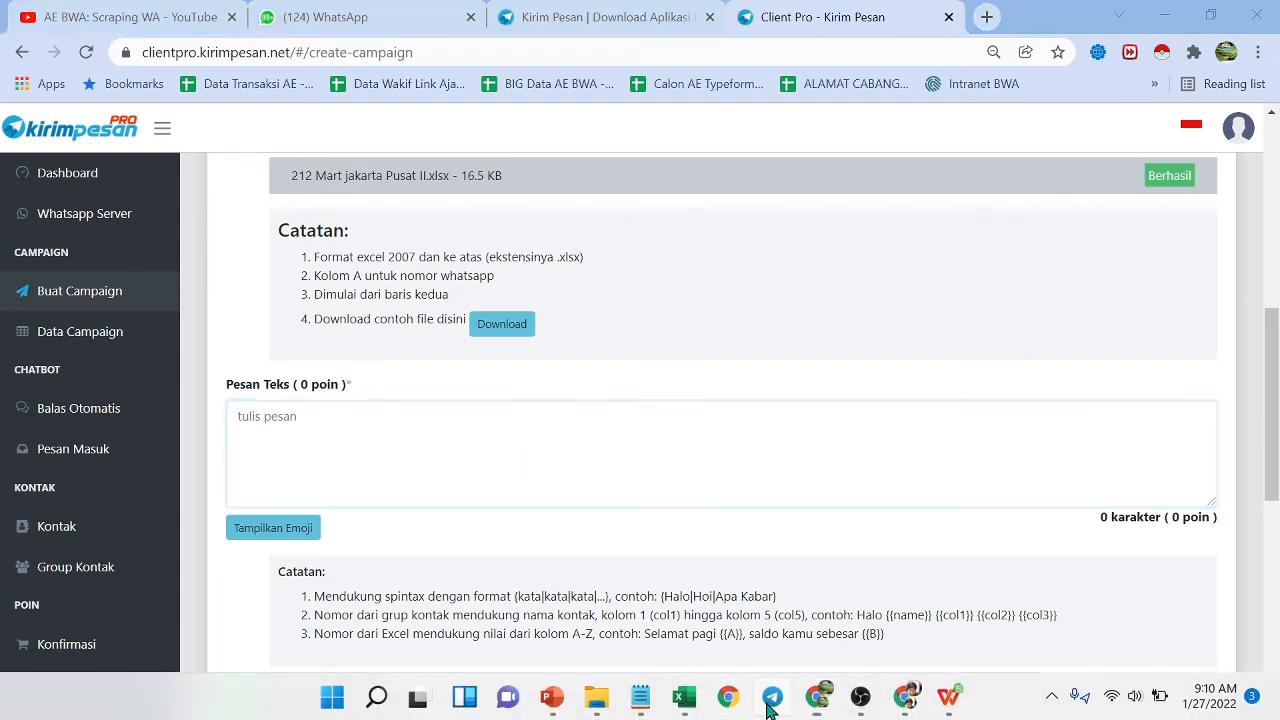
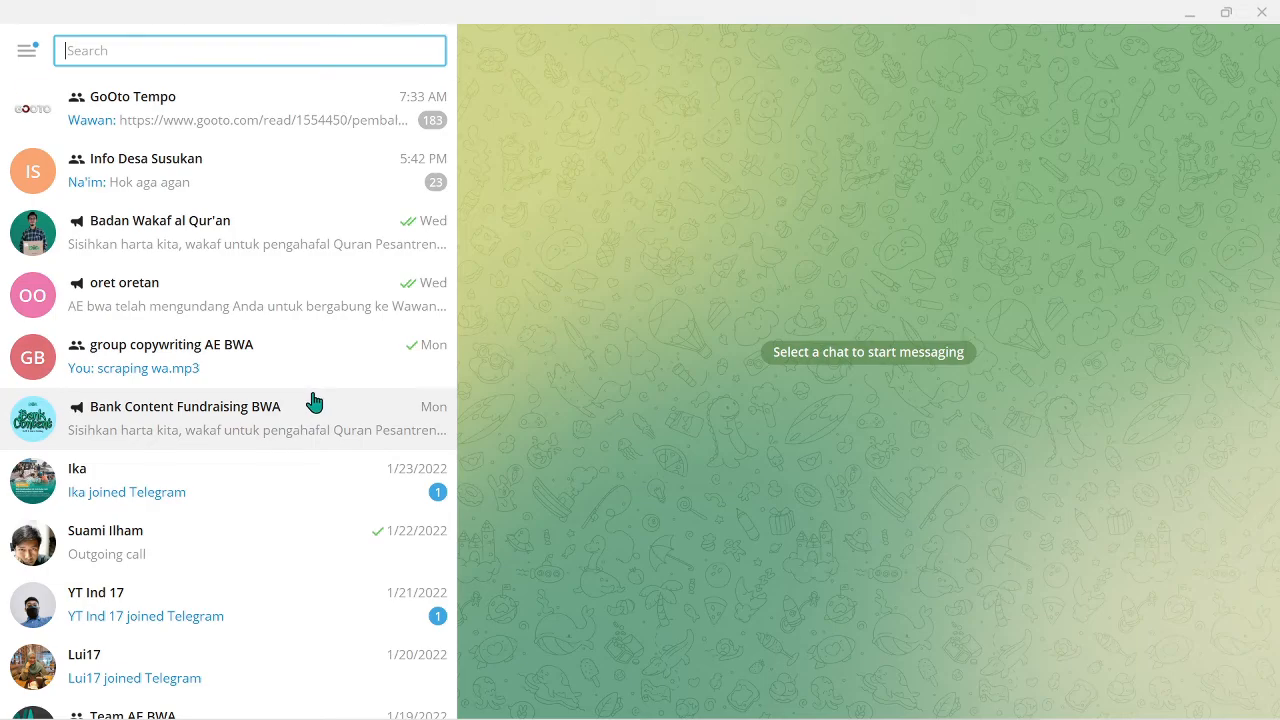
{"action": "scroll", "coordinate": [313, 400], "scroll_direction": "down", "scroll_amount": 1}
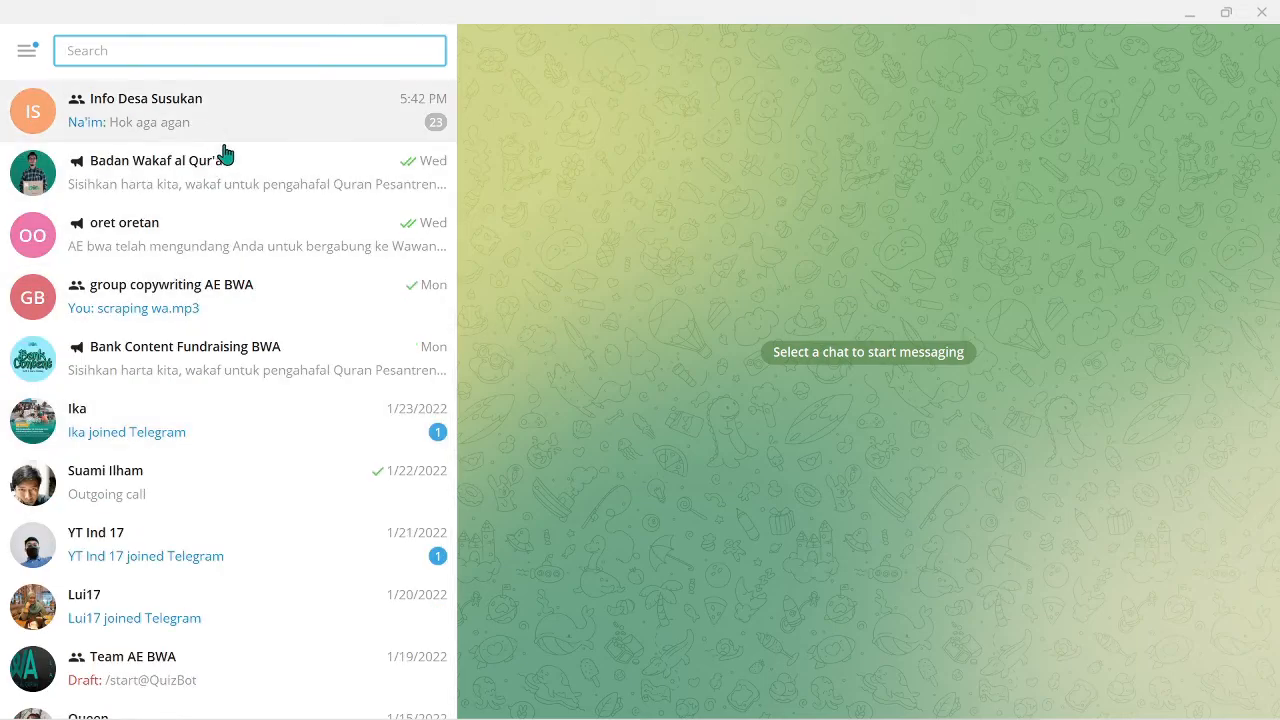
{"action": "left_click", "coordinate": [248, 302]}
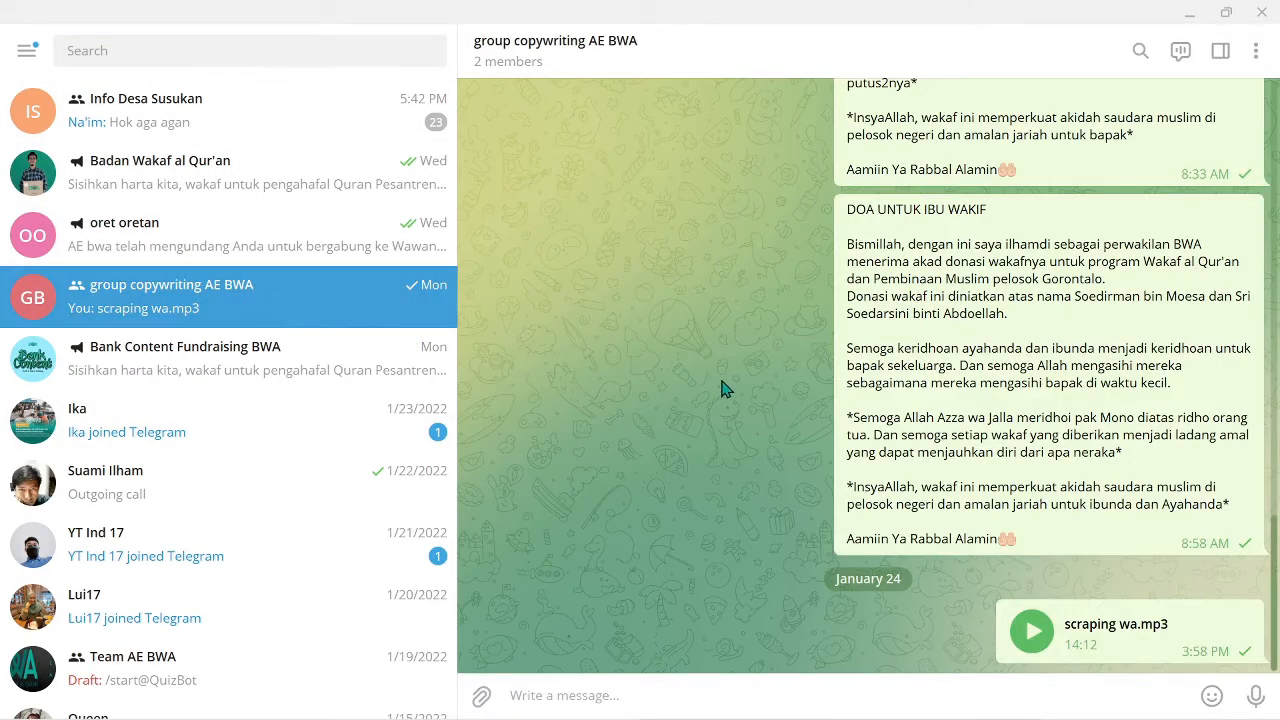
{"action": "scroll", "coordinate": [720, 389], "scroll_direction": "up", "scroll_amount": 8}
{"action": "scroll", "coordinate": [708, 372], "scroll_direction": "up", "scroll_amount": 5}
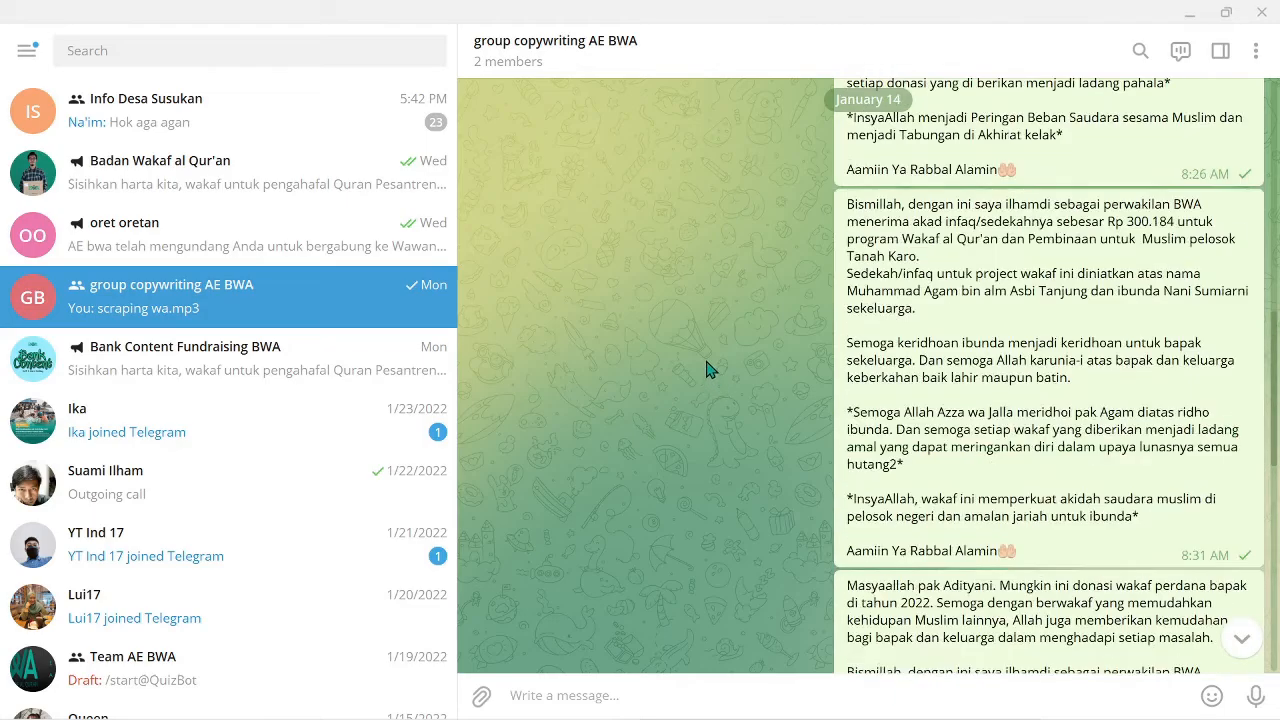
{"action": "scroll", "coordinate": [706, 363], "scroll_direction": "up", "scroll_amount": 6}
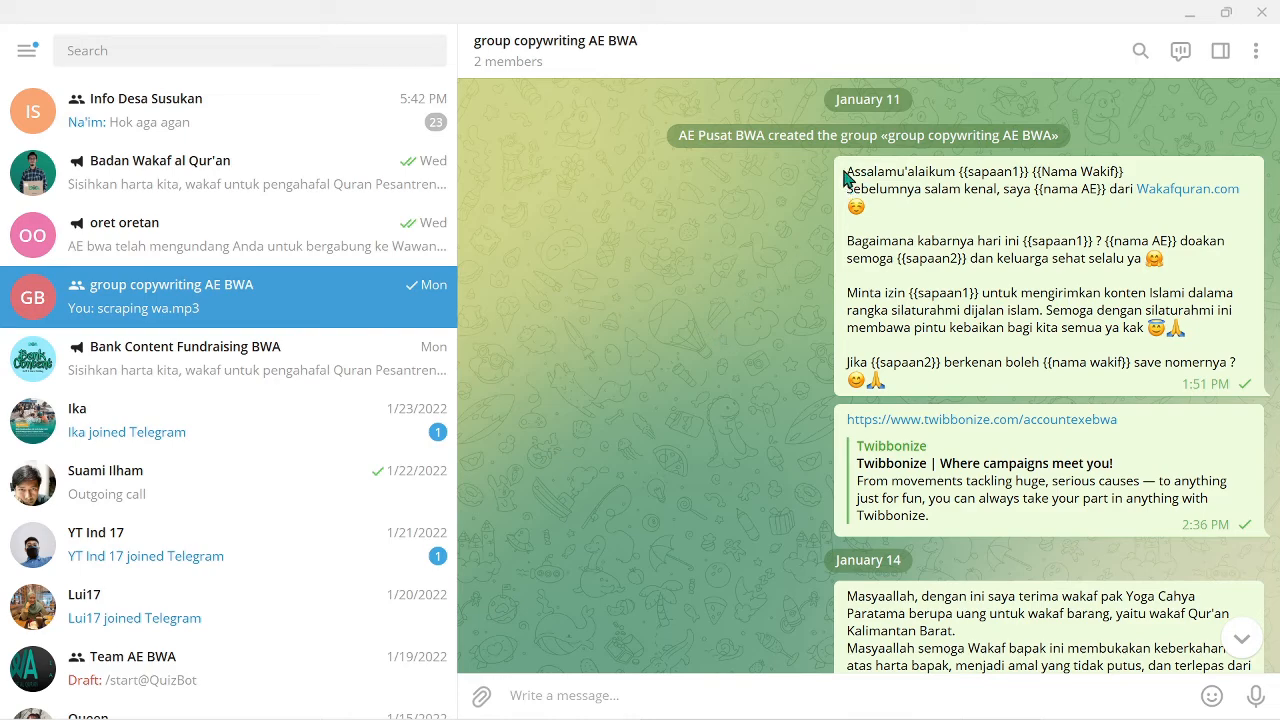
{"action": "left_click_drag", "start_coordinate": [846, 171], "coordinate": [1055, 387]}
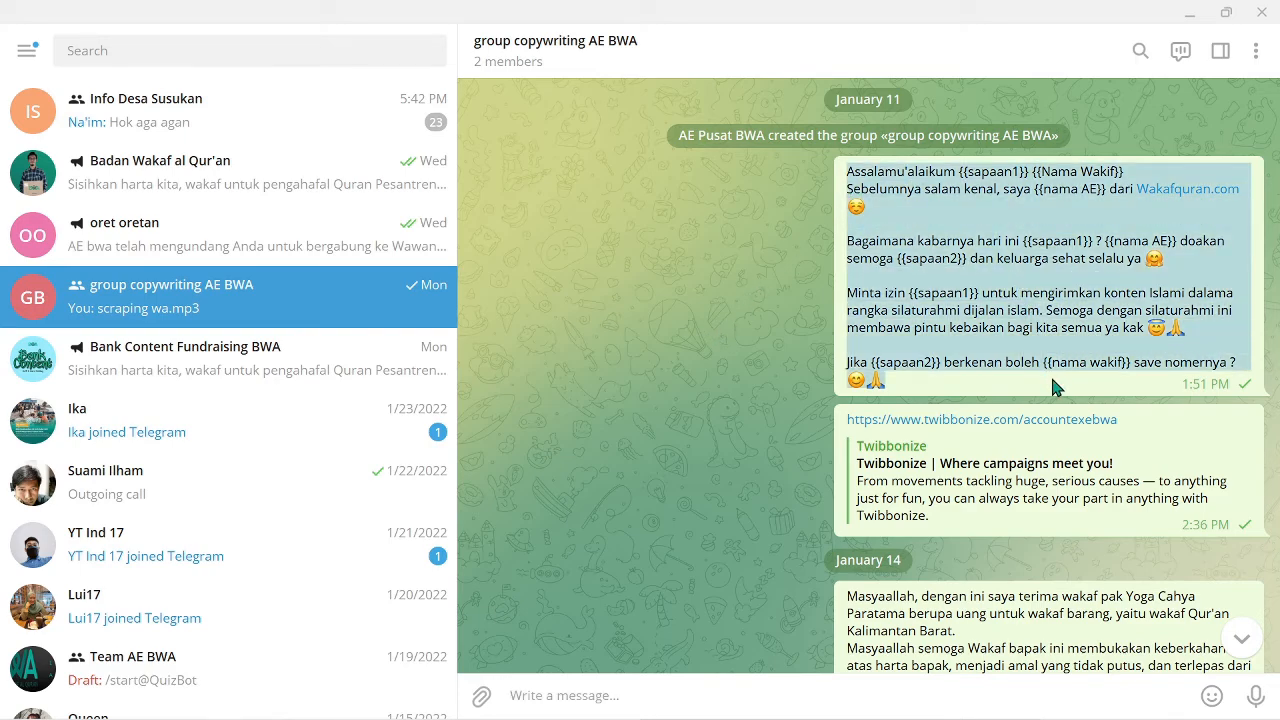
{"action": "left_click", "coordinate": [1190, 20]}
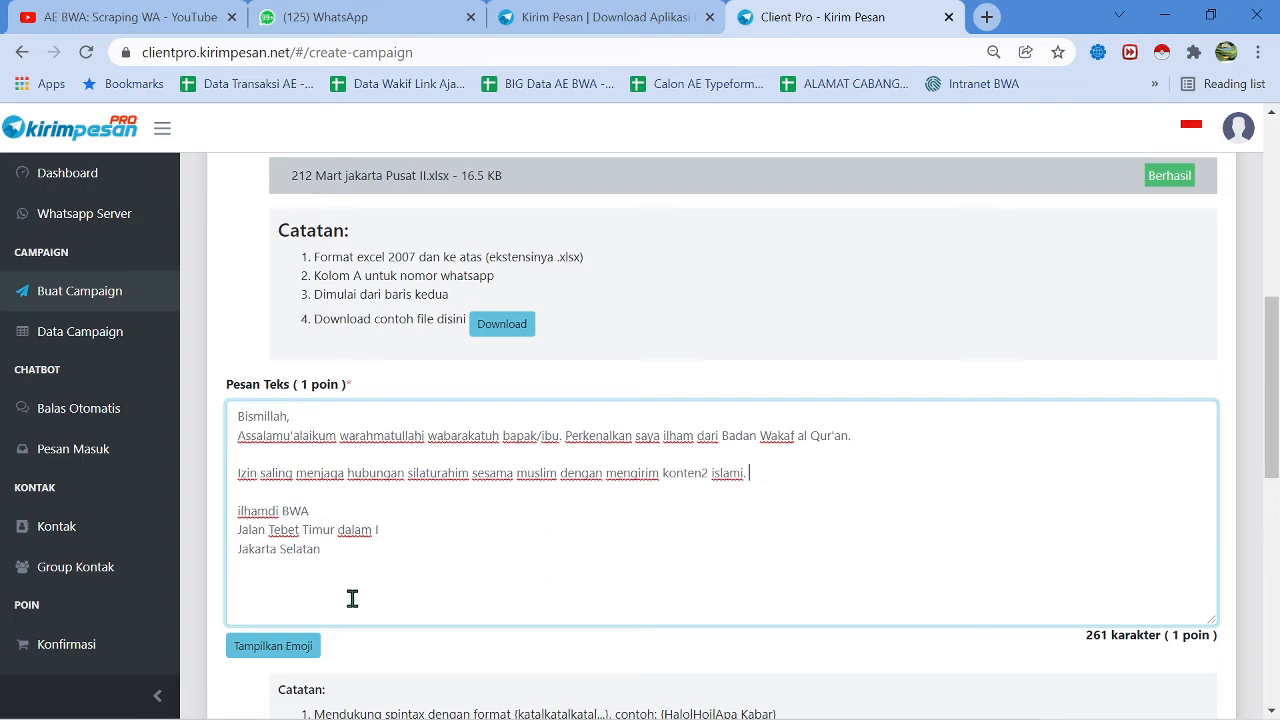
Replace the "Izin saling menjaga hubungan silaturahim" line of the campaign message with the copied greeting template
{"action": "left_click", "coordinate": [322, 584]}
{"action": "left_click", "coordinate": [343, 545]}
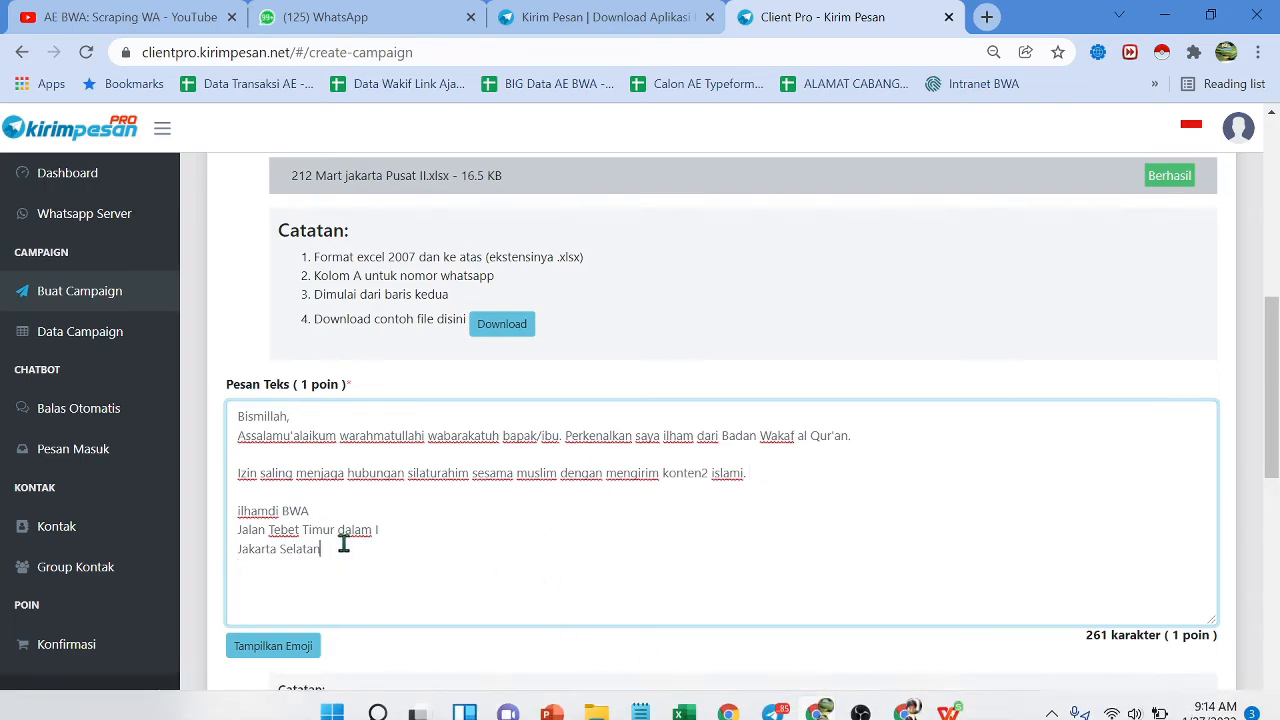
{"action": "left_click_drag", "start_coordinate": [343, 545], "coordinate": [231, 412]}
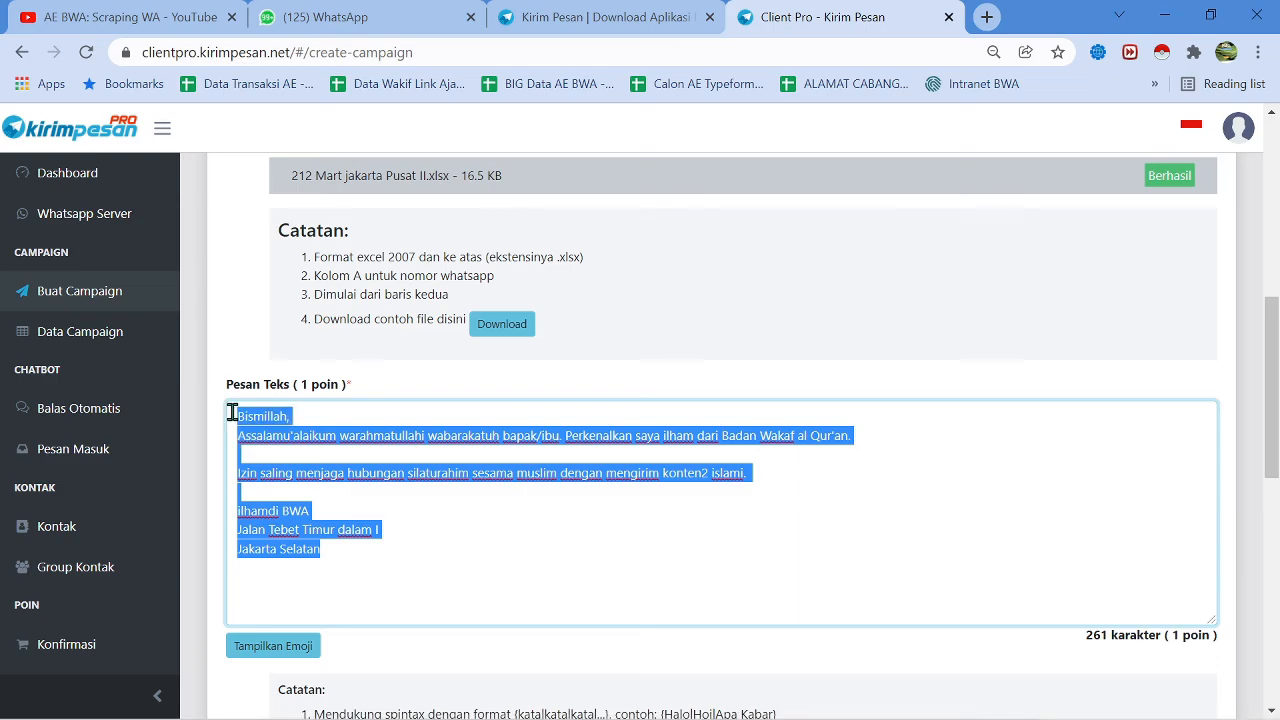
{"action": "left_click_drag", "start_coordinate": [803, 480], "coordinate": [780, 434]}
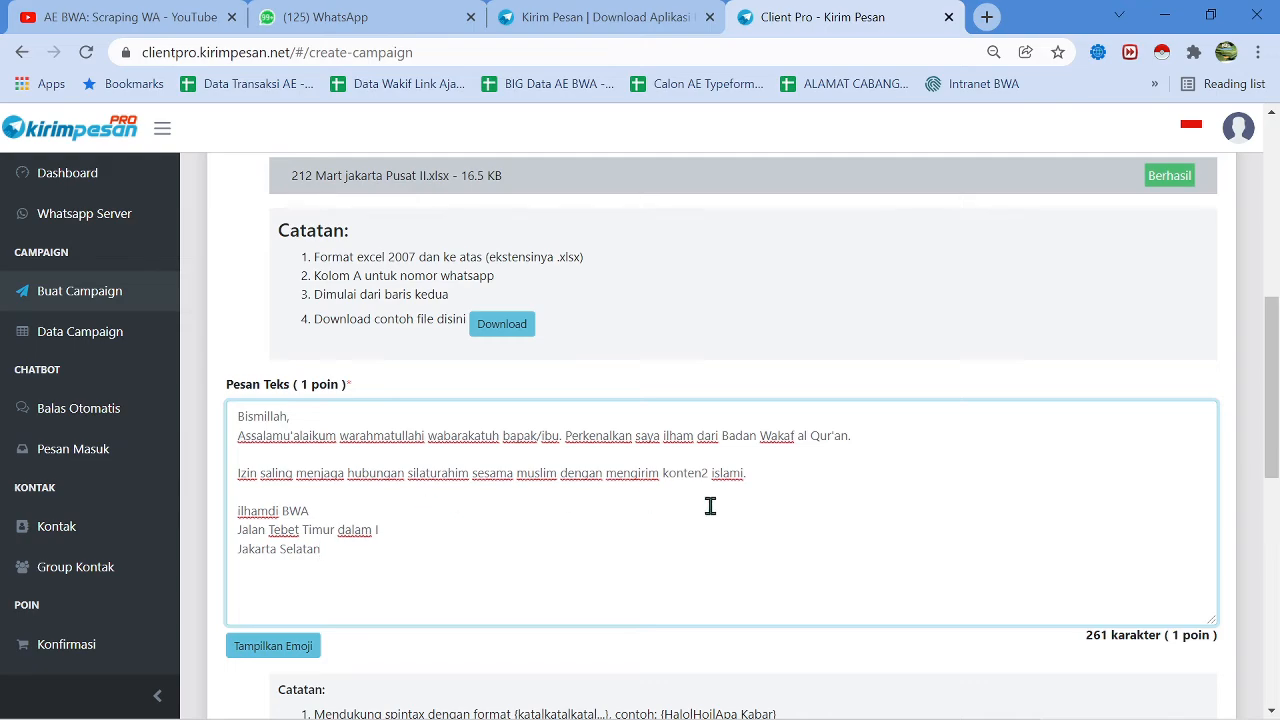
{"action": "left_click_drag", "start_coordinate": [758, 474], "coordinate": [220, 475]}
{"action": "type", "text": "Assalamu'alaikum {{sapaan1}} {{Nama Wakif}} Sebelumnya salam kenal saya {{nama AE}} dari Wakafquran.com ☺  Bagaimana kabarnya hari ini {{sapaan1}} ? {{nama AE}} doakan semoga {{sapaan2}} dan keluarga sehat selalu ya 🤗  Minta izin {{sapaan1}} untuk mengirimkan konten Islami dalama rangka silaturahmi dijalan islam. Semoga dengan silaturahmi ini membawa pintu kebaikan bagi kita semua ya kak 😇 🙏  Jika {{sapaan2}} berkenan boleh {{nama wakif}} save nomernya ? 😊 🙏"}
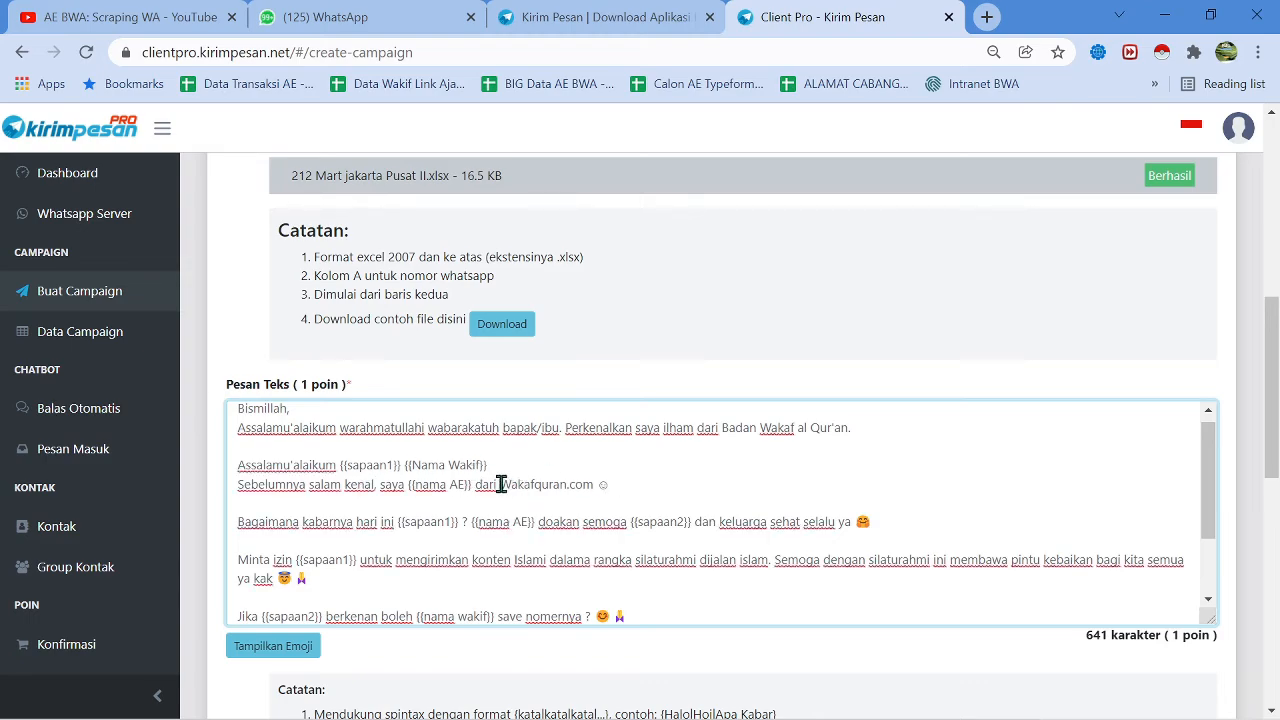
Replace "Badan Wakaf al Qur'an" in the message's introduction line with Wakafquran.com copied from the pasted template
{"action": "left_click_drag", "start_coordinate": [499, 485], "coordinate": [591, 484]}
{"action": "key", "text": "ctrl+c"}
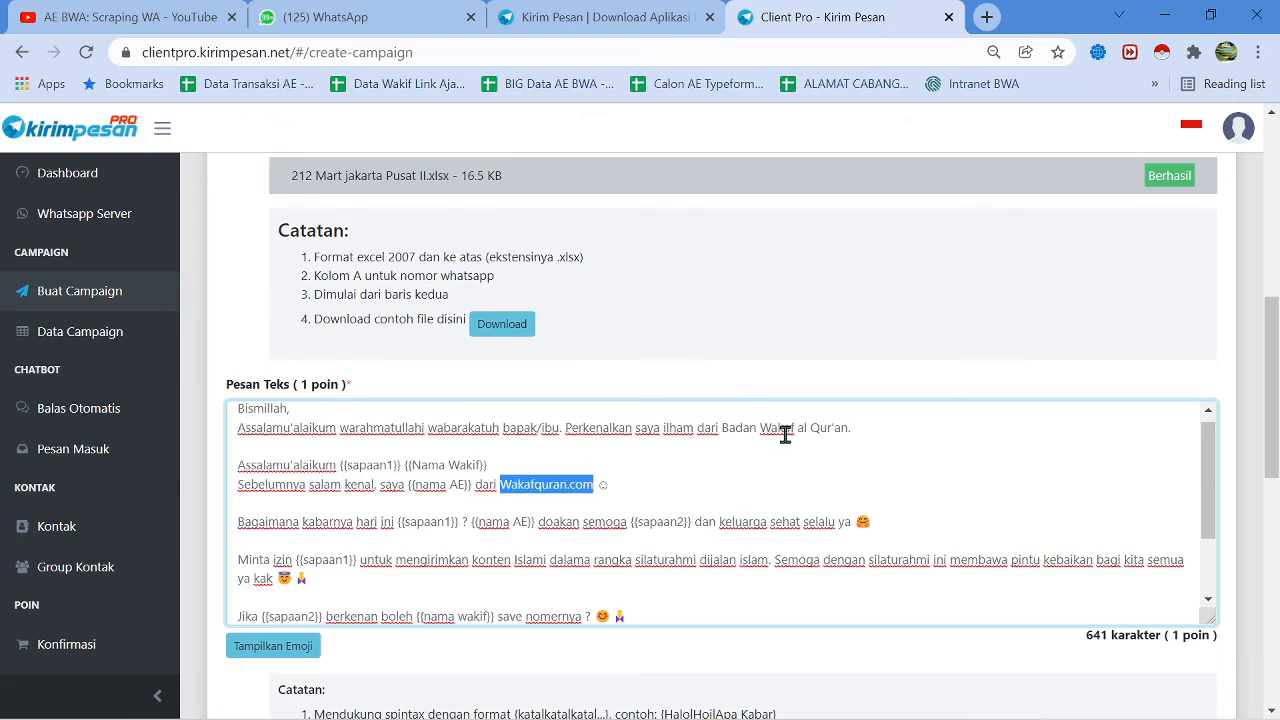
{"action": "left_click", "coordinate": [863, 431]}
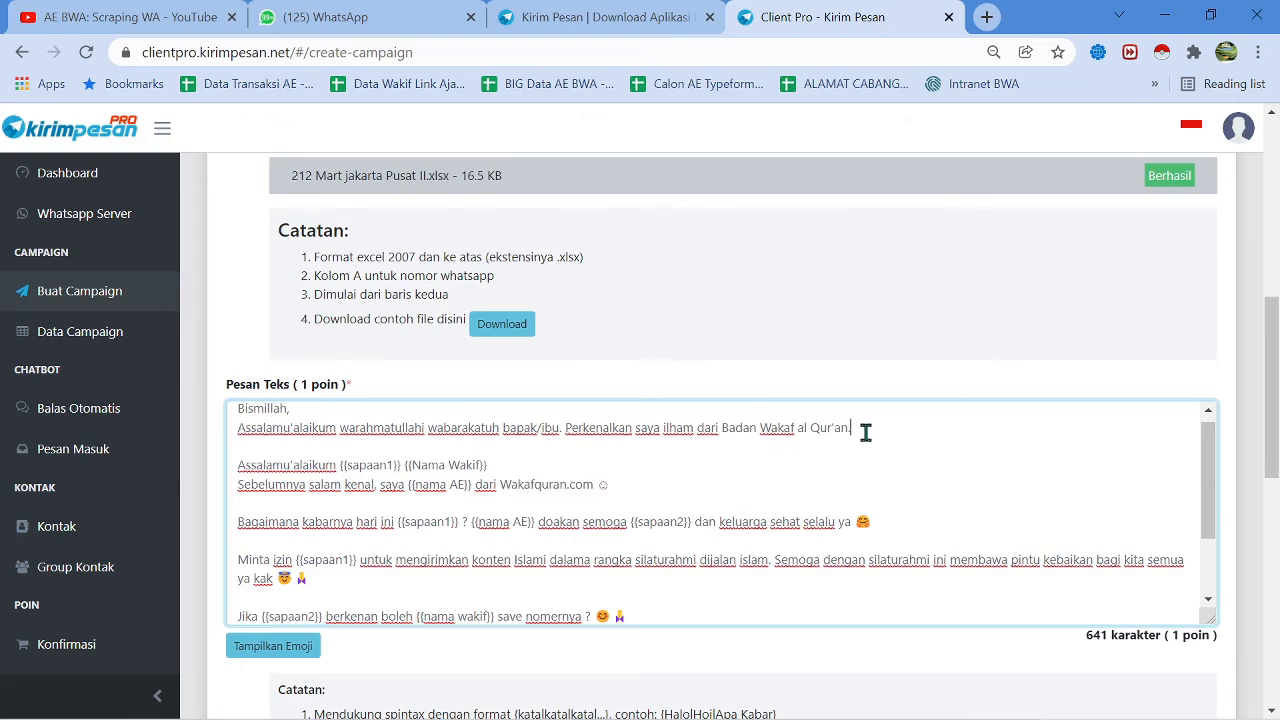
{"action": "key", "text": "Left"}
{"action": "key", "text": "shift+Left"}
{"action": "key", "text": "shift+Left"}
{"action": "key", "text": "shift+Left"}
{"action": "key", "text": "shift+Left"}
{"action": "key", "text": "shift+Left"}
{"action": "key", "text": "shift+Left"}
{"action": "key", "text": "shift+Left"}
{"action": "key", "text": "shift+Left"}
{"action": "key", "text": "shift+Left"}
{"action": "key", "text": "shift+Left"}
{"action": "key", "text": "shift+Left"}
{"action": "key", "text": "shift+Left"}
{"action": "key", "text": "shift+Left"}
{"action": "key", "text": "shift+Left"}
{"action": "key", "text": "shift+Left"}
{"action": "key", "text": "shift+Left"}
{"action": "key", "text": "shift+Left"}
{"action": "key", "text": "shift+Left"}
{"action": "key", "text": "shift+Left"}
{"action": "key", "text": "shift+Left"}
{"action": "key", "text": "ctrl+v"}
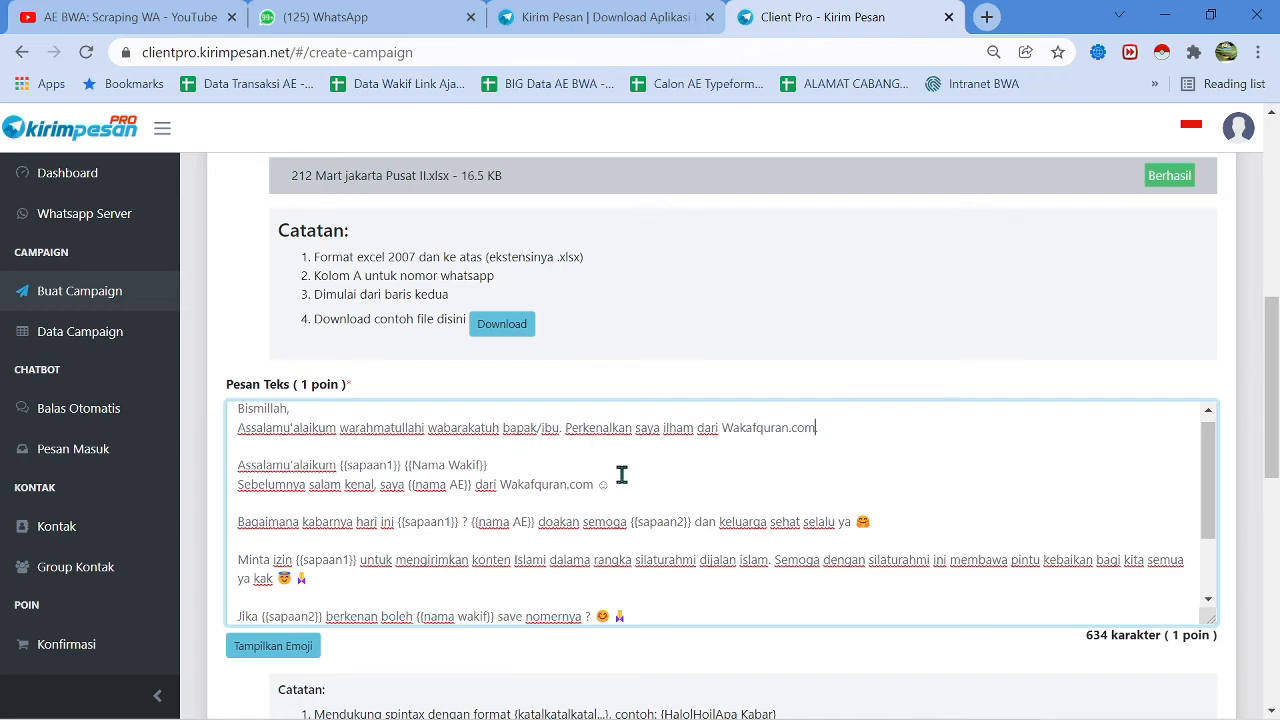
Change the website name in the message's introduction line to wakafquran.org in lowercase
{"action": "left_click", "coordinate": [734, 428]}
{"action": "key", "text": "BackSpace"}
{"action": "type", "text": "w"}
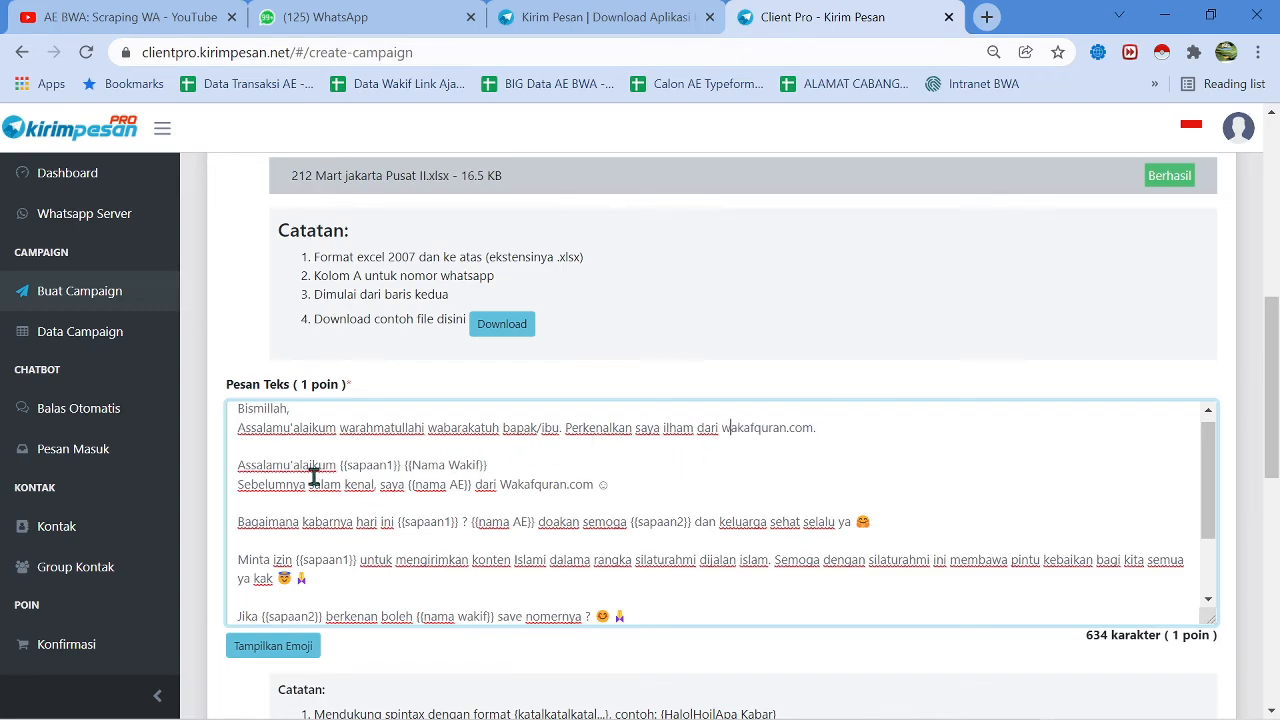
{"action": "left_click", "coordinate": [816, 426]}
{"action": "key", "text": "BackSpace"}
{"action": "key", "text": "BackSpace"}
{"action": "key", "text": "BackSpace"}
{"action": "type", "text": "org"}
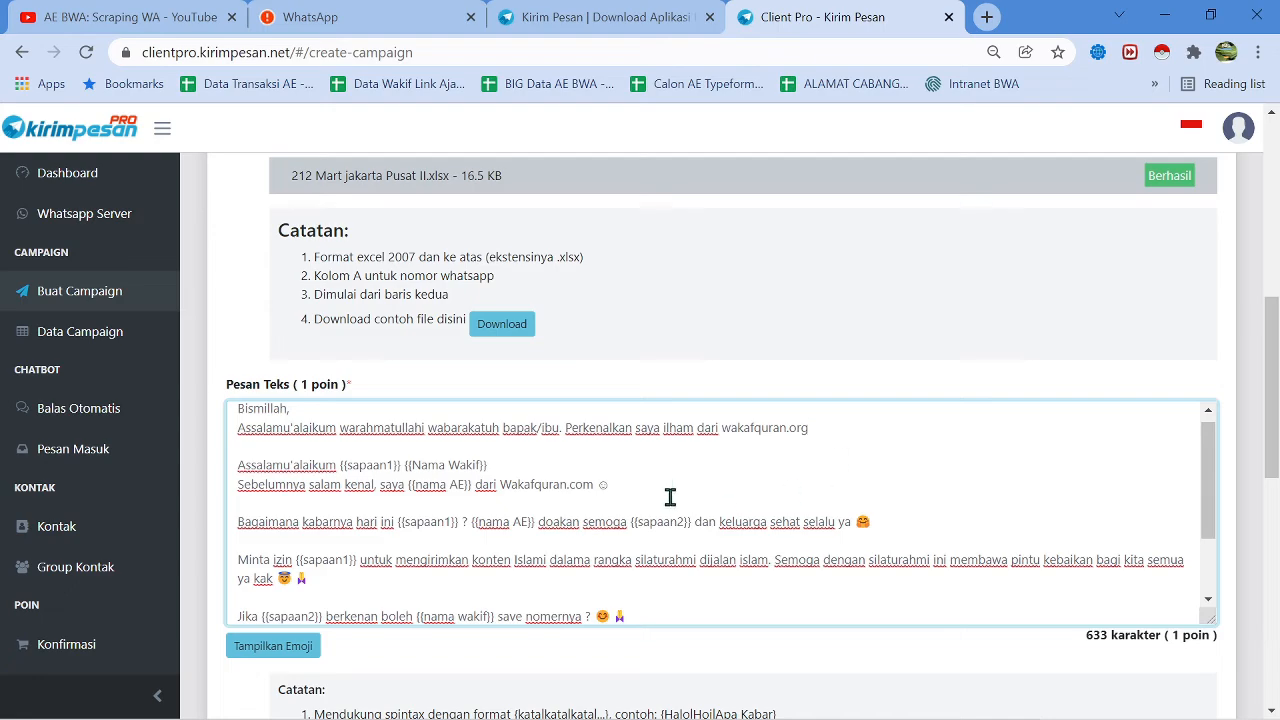
Delete the duplicate greeting and "Sebelumnya salam kenal" lines of the pasted template from the campaign message
{"action": "left_click_drag", "start_coordinate": [610, 485], "coordinate": [209, 468]}
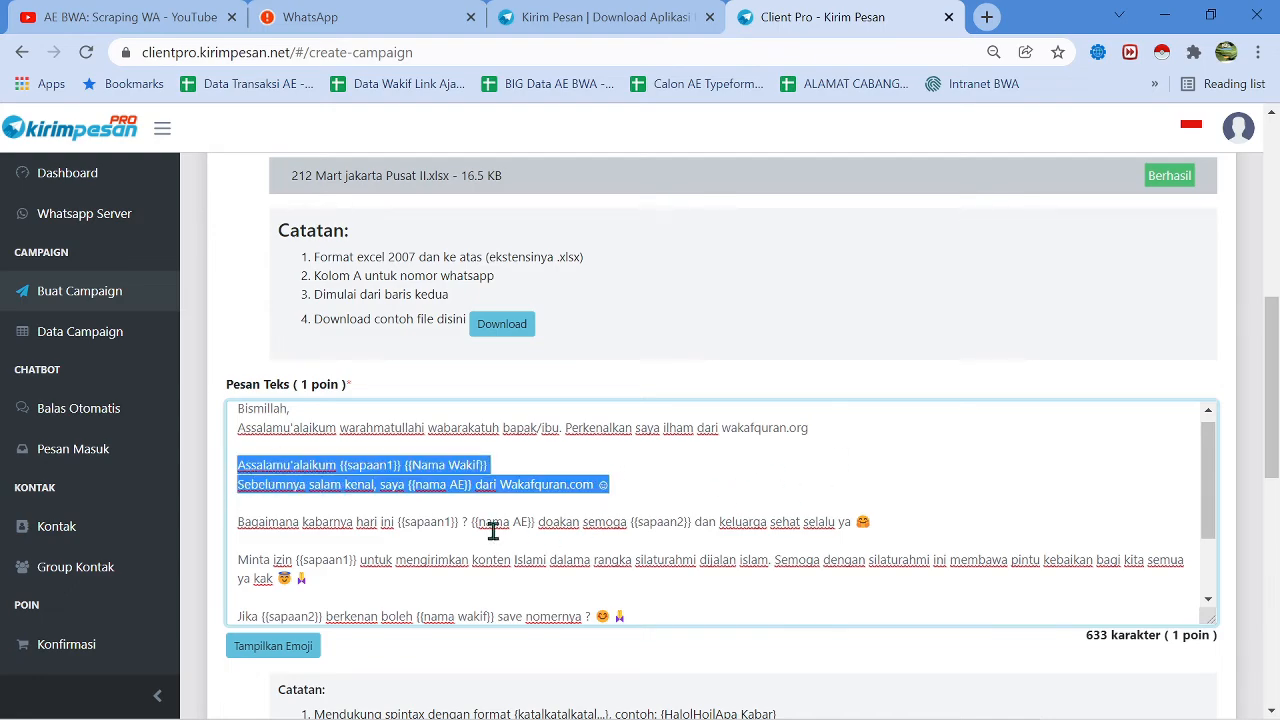
{"action": "left_click", "coordinate": [573, 519]}
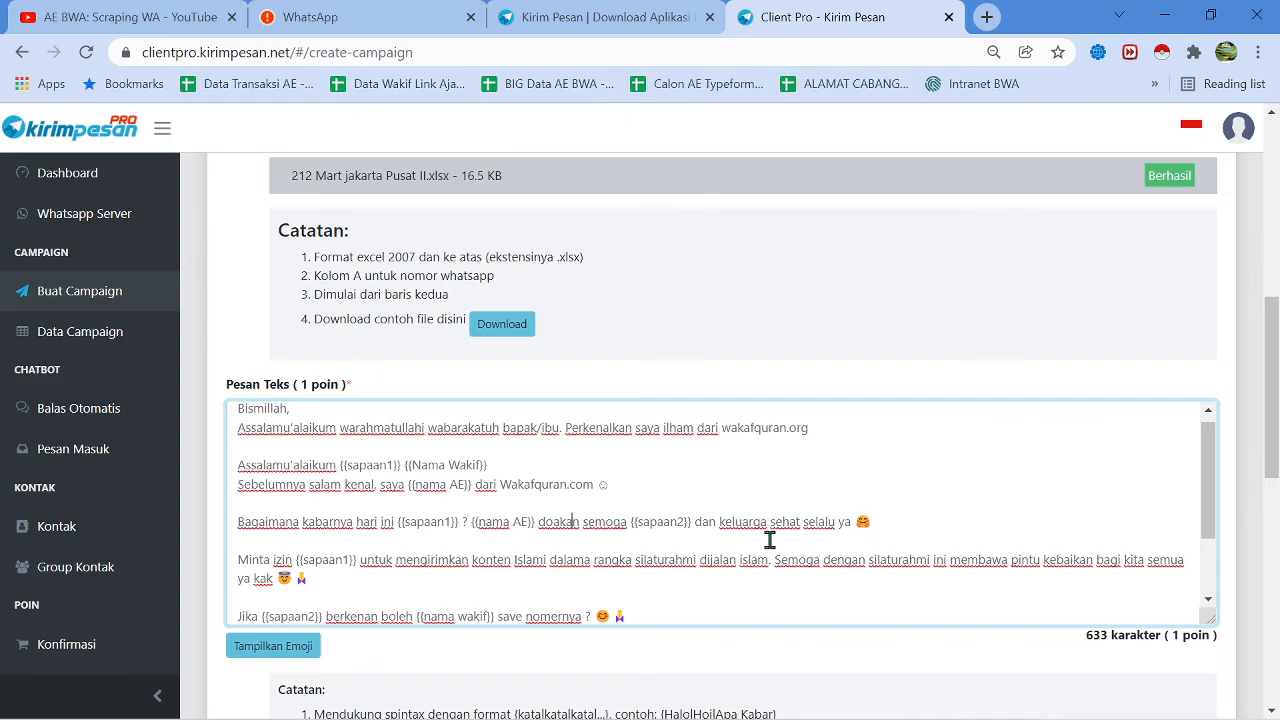
{"action": "scroll", "coordinate": [574, 514], "scroll_direction": "down", "scroll_amount": 1}
{"action": "scroll", "coordinate": [674, 497], "scroll_direction": "up", "scroll_amount": 1}
{"action": "left_click_drag", "start_coordinate": [640, 483], "coordinate": [212, 465]}
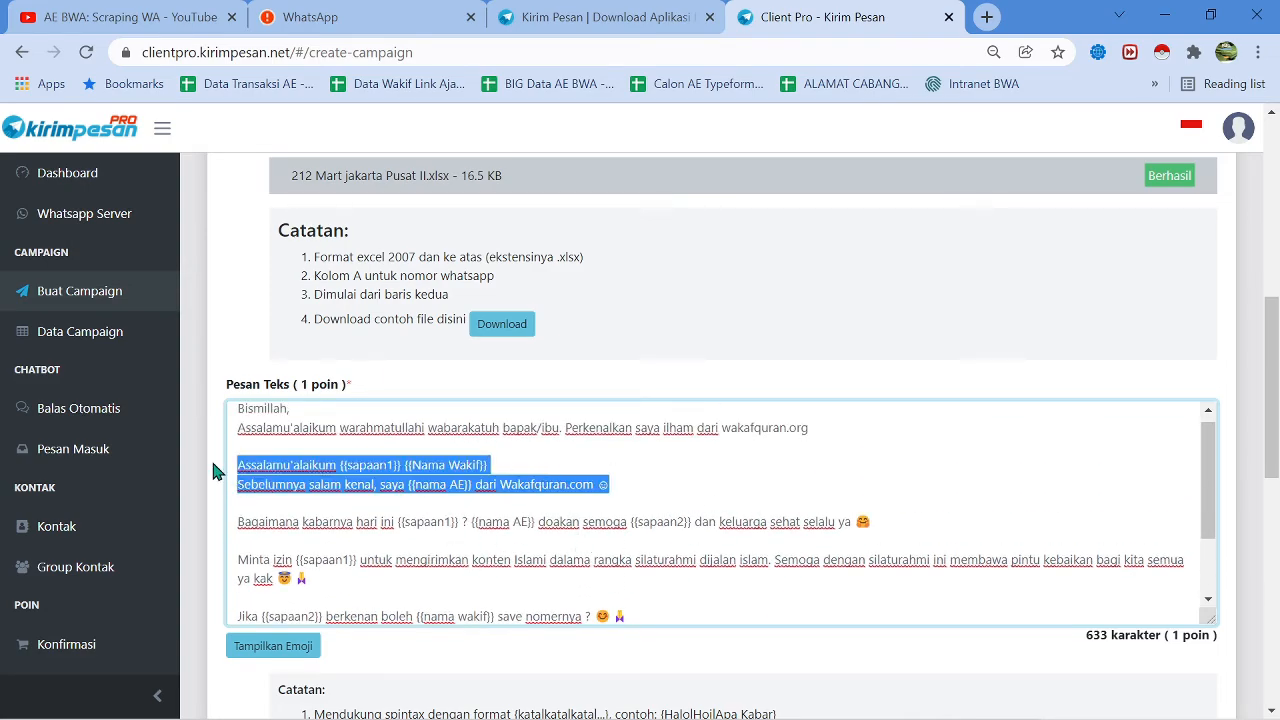
{"action": "key", "text": "BackSpace"}
{"action": "key", "text": "BackSpace"}
{"action": "key", "text": "BackSpace"}
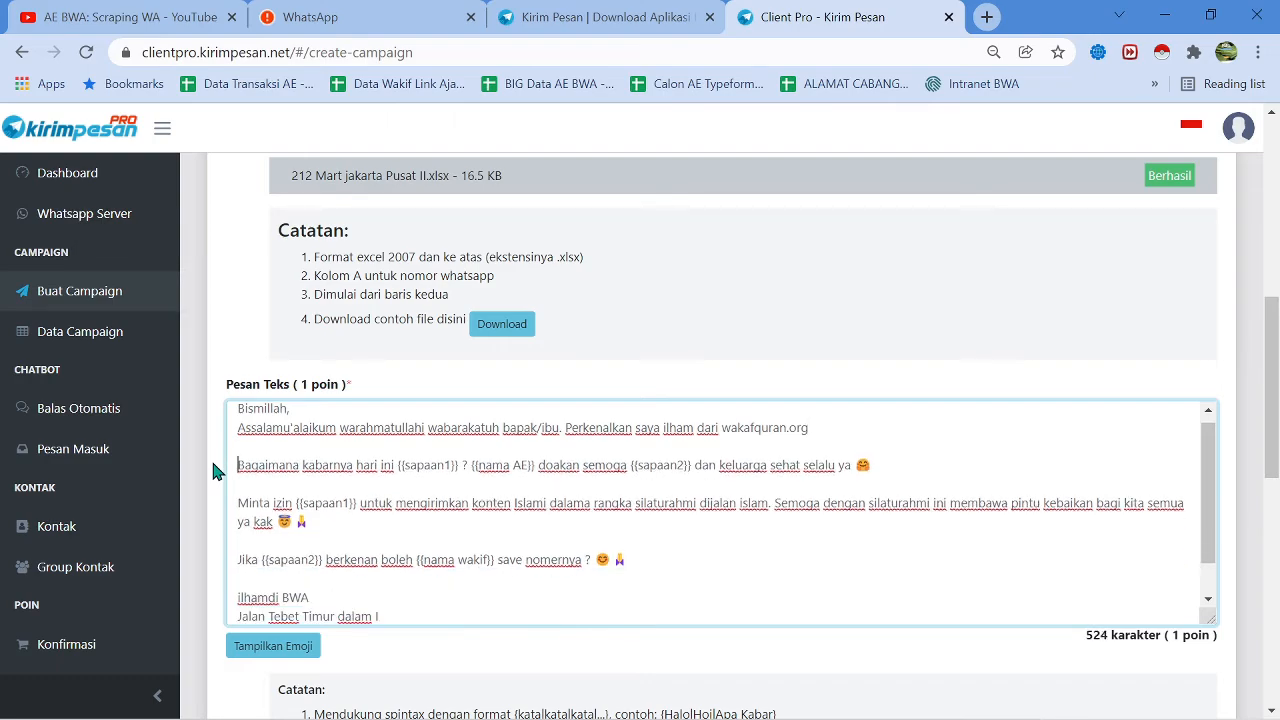
Replace the {{sapaan1}} placeholder in the "Bagaimana kabarnya hari ini" question with bapak/ibu
{"action": "key", "text": "Right"}
{"action": "key", "text": "Right"}
{"action": "key", "text": "Right"}
{"action": "key", "text": "Right"}
{"action": "key", "text": "Right"}
{"action": "key", "text": "Right"}
{"action": "key", "text": "Right"}
{"action": "key", "text": "Right"}
{"action": "key", "text": "Right"}
{"action": "key", "text": "Right"}
{"action": "key", "text": "Right"}
{"action": "key", "text": "Right"}
{"action": "key", "text": "Right"}
{"action": "key", "text": "Right"}
{"action": "key", "text": "Right"}
{"action": "key", "text": "Right"}
{"action": "key", "text": "Right"}
{"action": "key", "text": "Right"}
{"action": "key", "text": "Right"}
{"action": "key", "text": "Right"}
{"action": "key", "text": "shift+Right"}
{"action": "key", "text": "shift+Right"}
{"action": "key", "text": "shift+Right"}
{"action": "key", "text": "shift+Right"}
{"action": "key", "text": "shift+Right"}
{"action": "key", "text": "shift+Right"}
{"action": "key", "text": "shift+Right"}
{"action": "key", "text": "shift+Right"}
{"action": "key", "text": "shift+Right"}
{"action": "key", "text": "shift+Right"}
{"action": "key", "text": "shift+Right"}
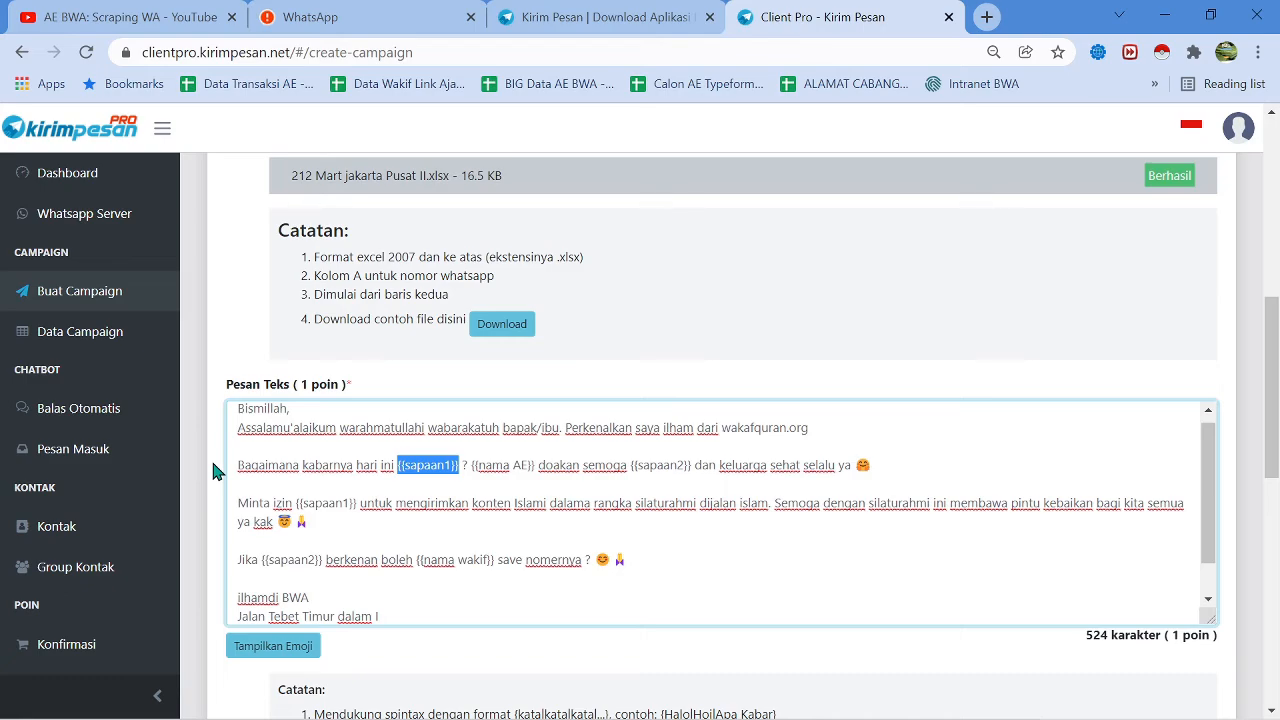
{"action": "type", "text": "bapak"}
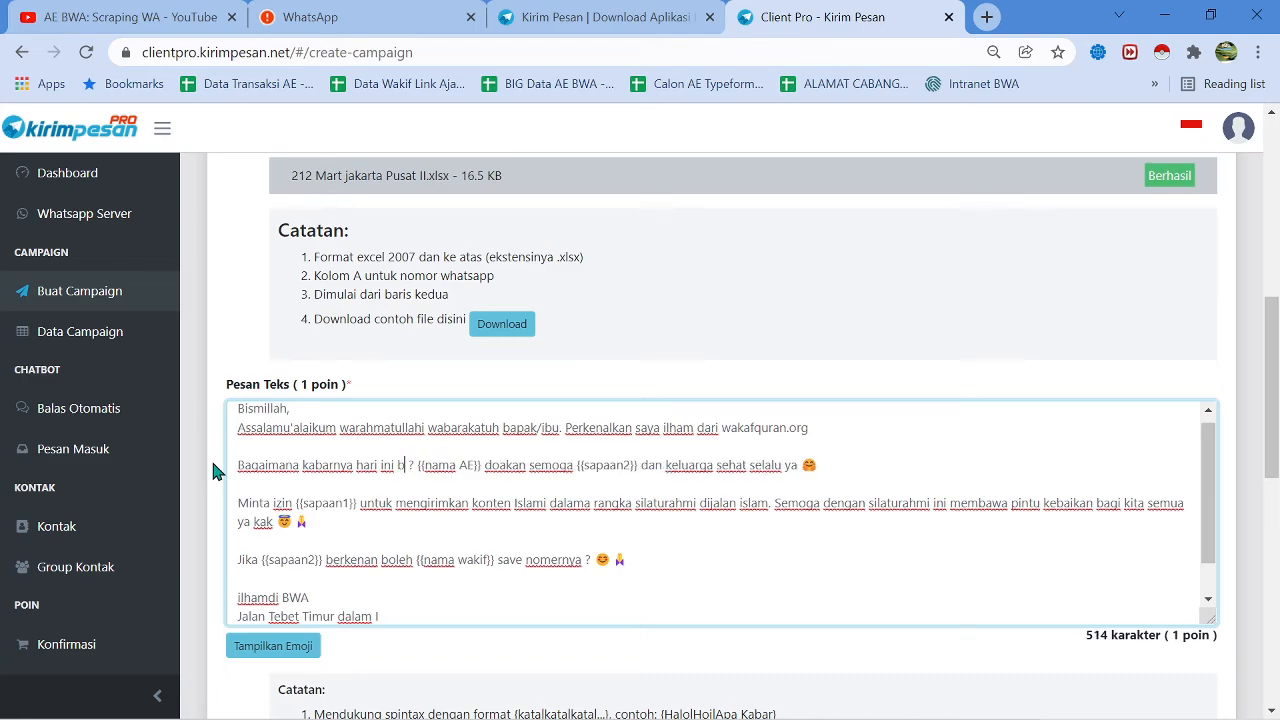
{"action": "type", "text": "/ibu"}
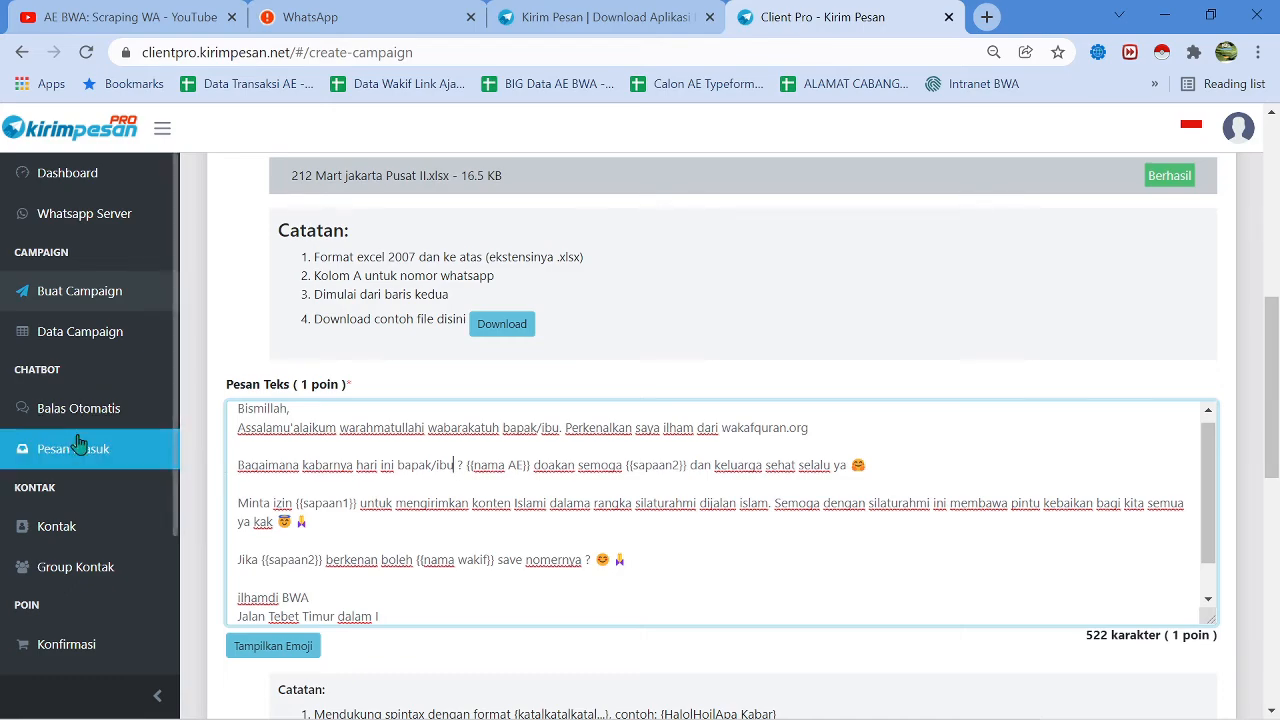
Reword the well-being question to read "Bagaimana kabar bapak/ibu hari ini ?"
{"action": "left_click", "coordinate": [405, 467]}
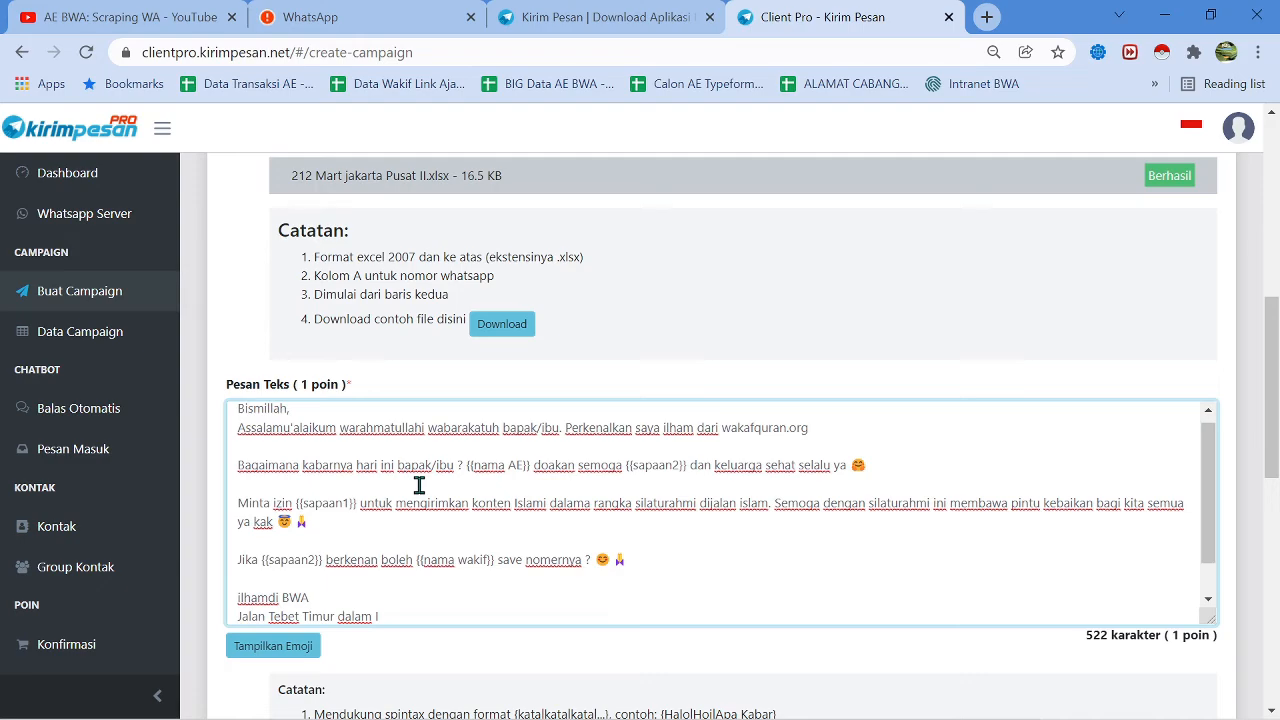
{"action": "key", "text": "BackSpace"}
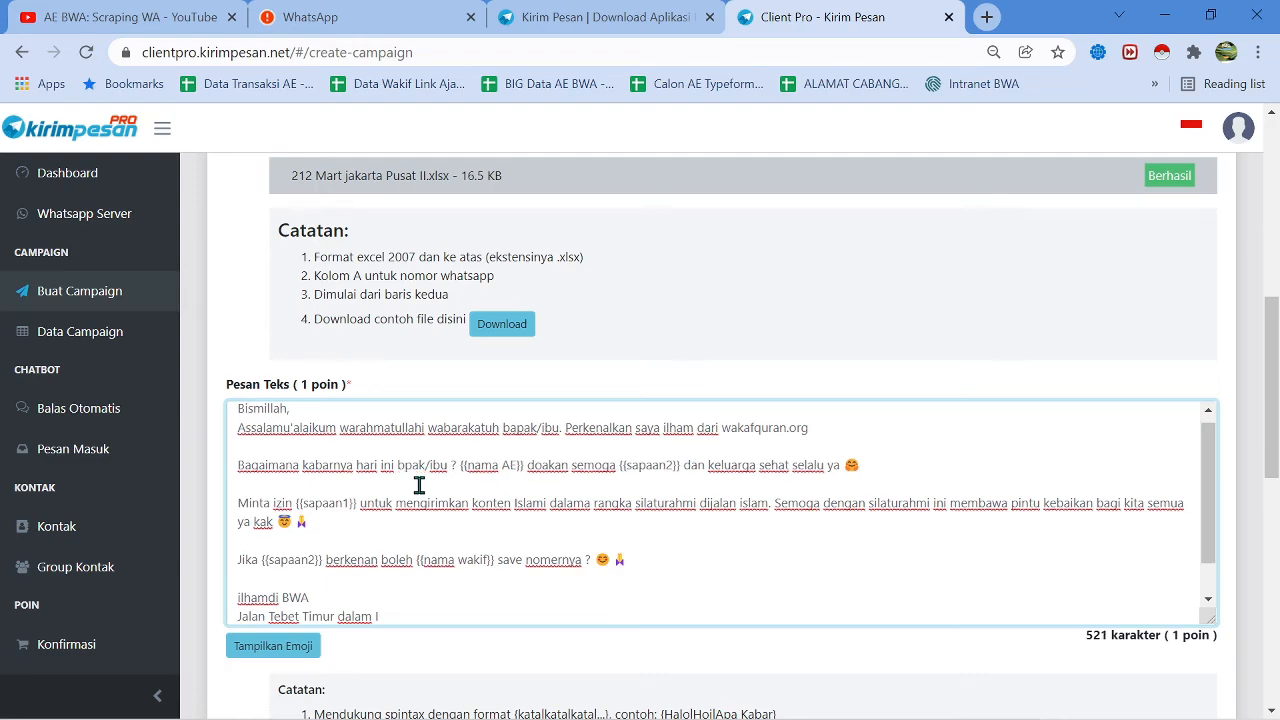
{"action": "key", "text": "BackSpace"}
{"action": "key", "text": "Right"}
{"action": "key", "text": "Right"}
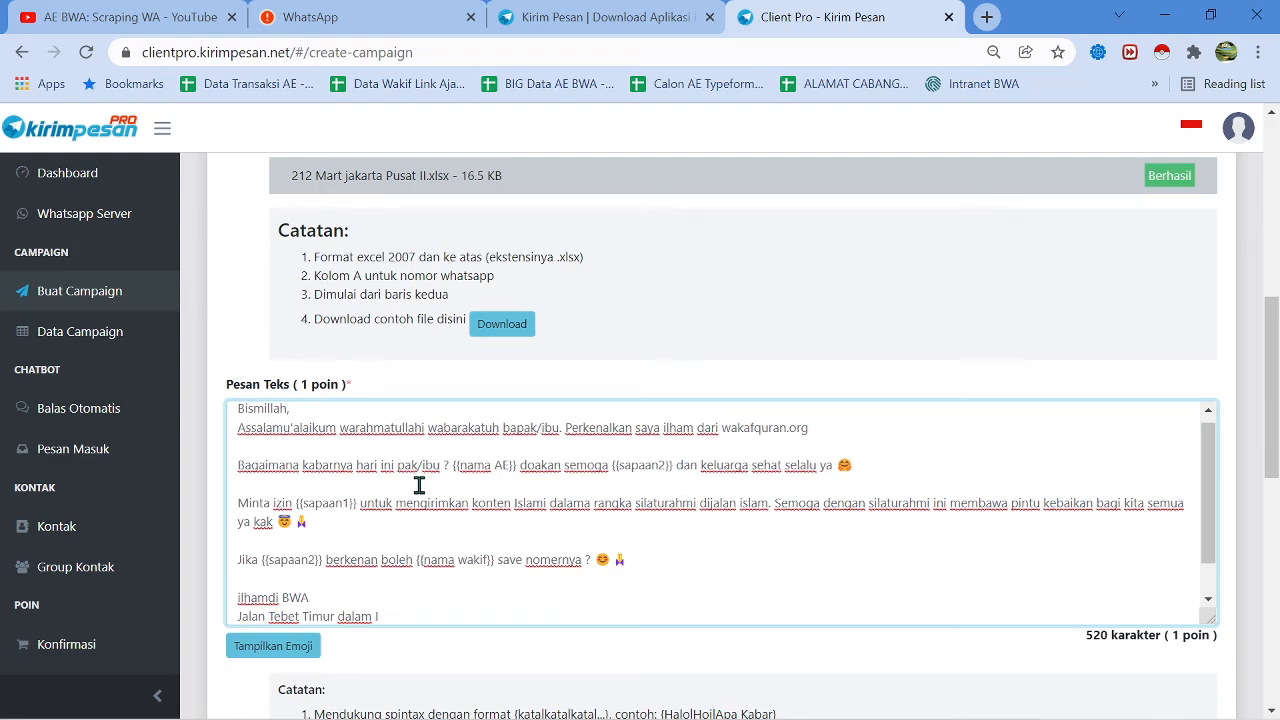
{"action": "key", "text": "Left"}
{"action": "key", "text": "shift+Right"}
{"action": "key", "text": "shift+Right"}
{"action": "key", "text": "shift+Right"}
{"action": "key", "text": "shift+Right"}
{"action": "key", "text": "shift+Right"}
{"action": "key", "text": "shift+Right"}
{"action": "key", "text": "shift+Right"}
{"action": "key", "text": "shift+Right"}
{"action": "key", "text": "BackSpace"}
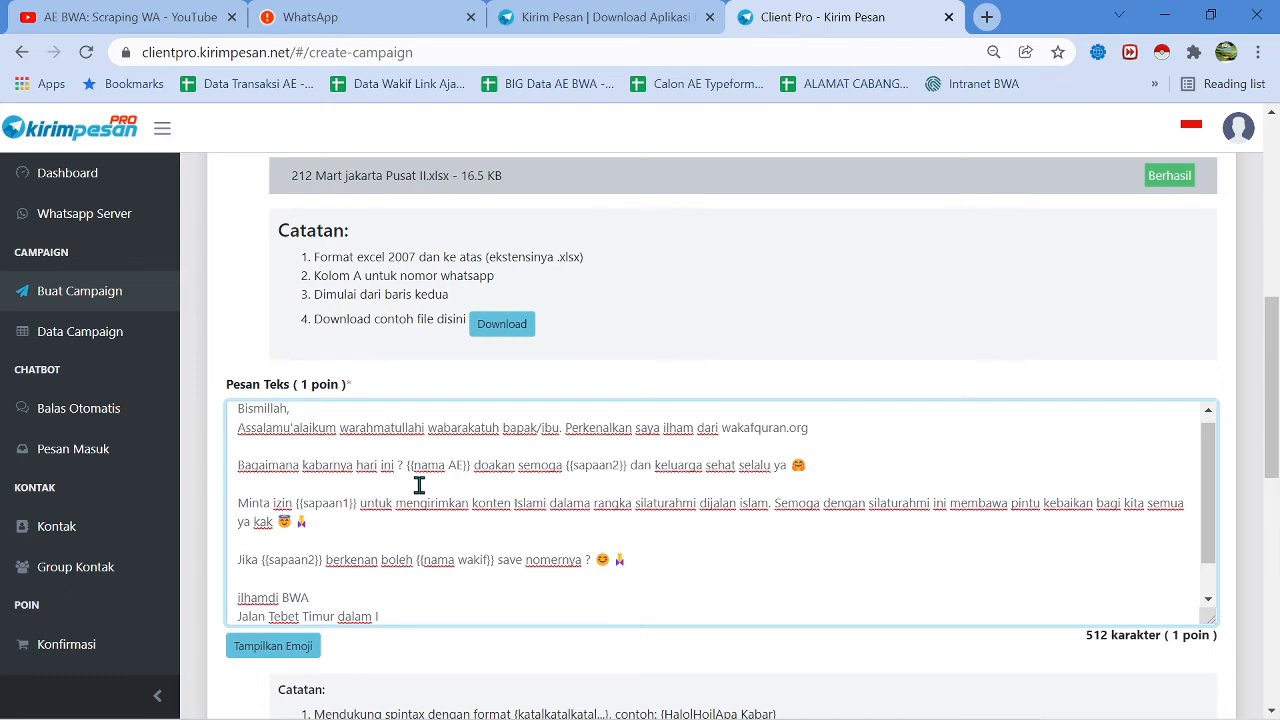
{"action": "key", "text": "shift+Right"}
{"action": "key", "text": "shift+Right"}
{"action": "key", "text": "shift+Right"}
{"action": "key", "text": "shift+Right"}
{"action": "type", "text": "r bap"}
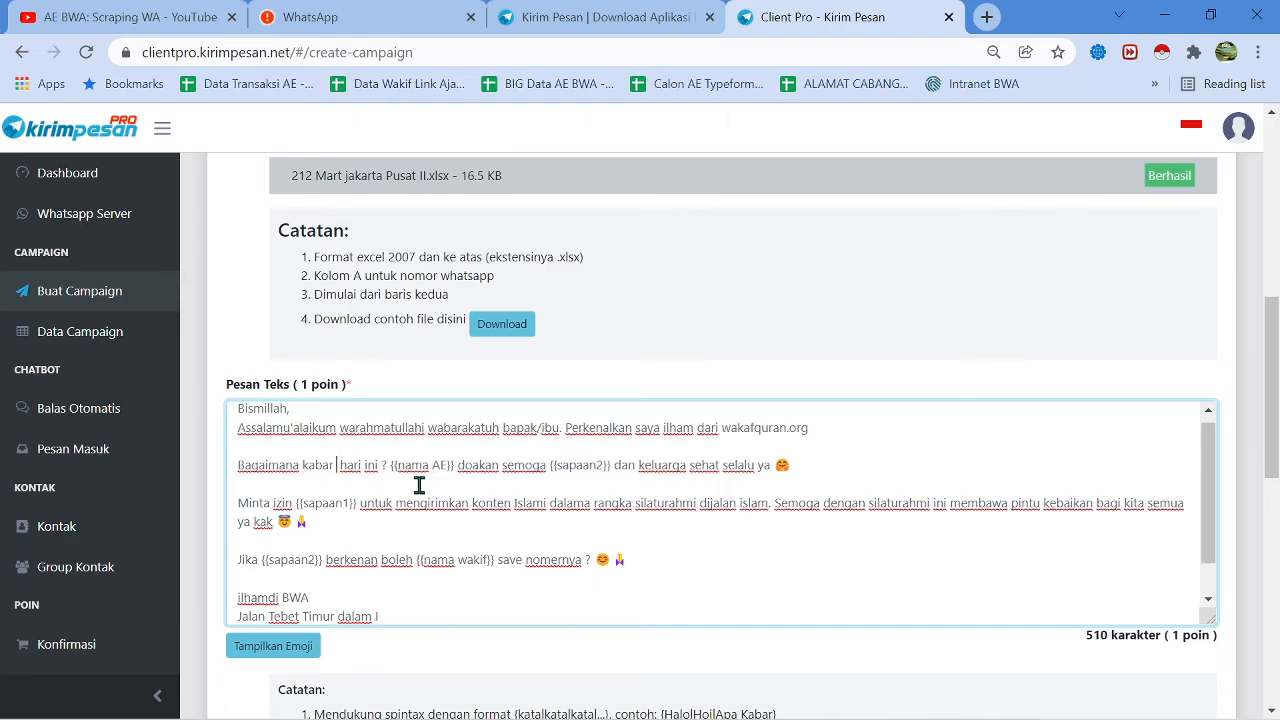
{"action": "type", "text": "ak/ibu"}
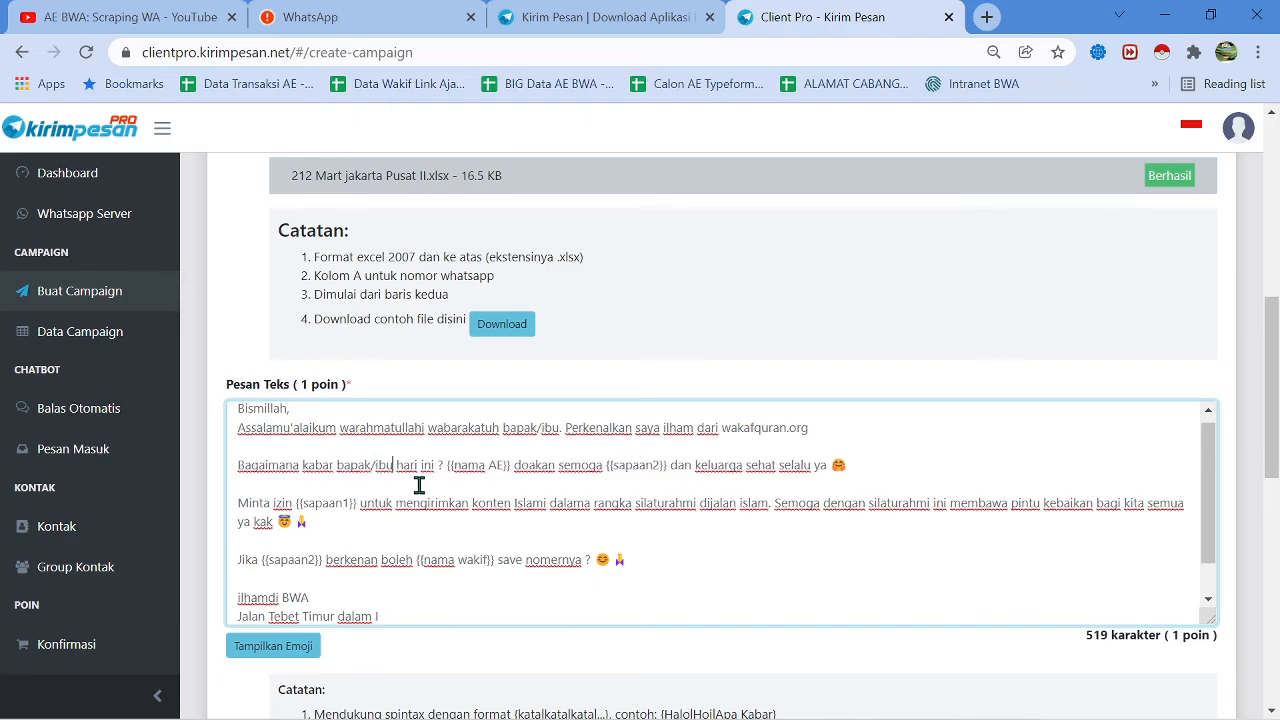
Replace the {{nama AE}} placeholder before "doakan semoga" with saya
{"action": "key", "text": "Right"}
{"action": "key", "text": "Right"}
{"action": "key", "text": "Right"}
{"action": "key", "text": "Right"}
{"action": "key", "text": "Right"}
{"action": "key", "text": "shift+Right"}
{"action": "key", "text": "shift+Right"}
{"action": "key", "text": "shift+Right"}
{"action": "key", "text": "shift+Right"}
{"action": "key", "text": "shift+Right"}
{"action": "key", "text": "shift+Right"}
{"action": "key", "text": "shift+Right"}
{"action": "key", "text": "shift+Right"}
{"action": "key", "text": "shift+Right"}
{"action": "key", "text": "shift+Right"}
{"action": "key", "text": "shift+Right"}
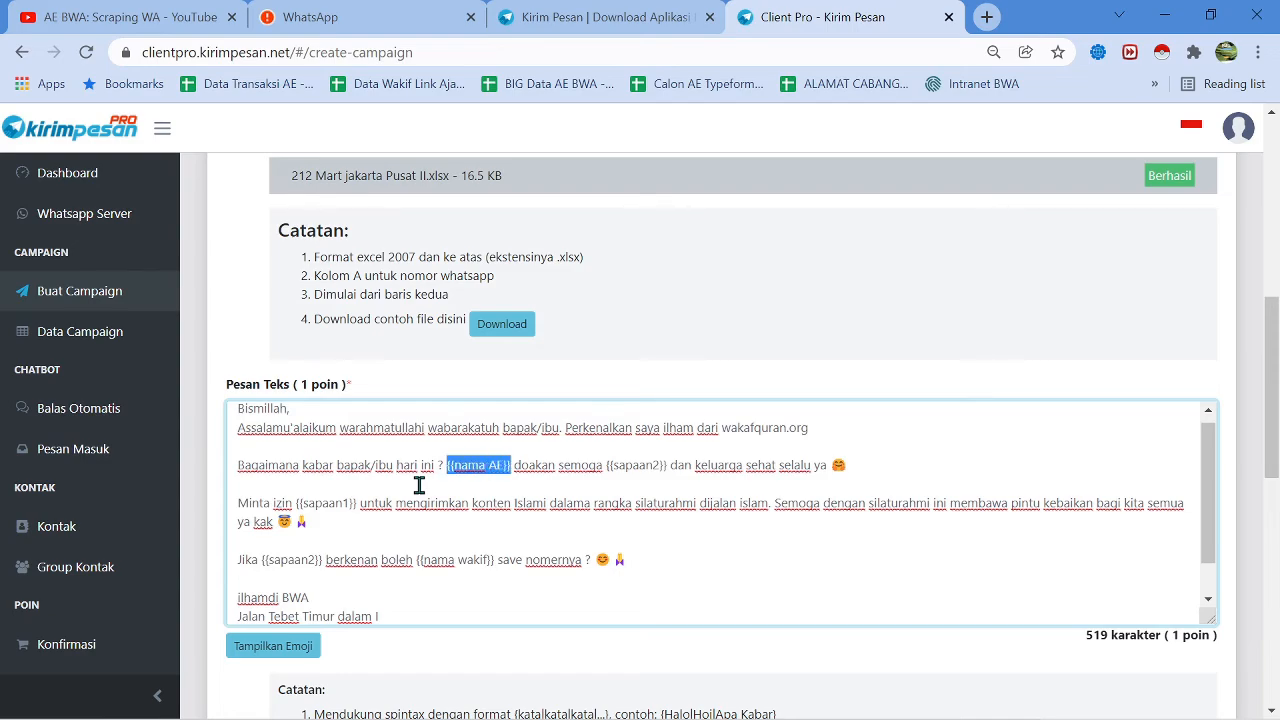
{"action": "type", "text": "saya"}
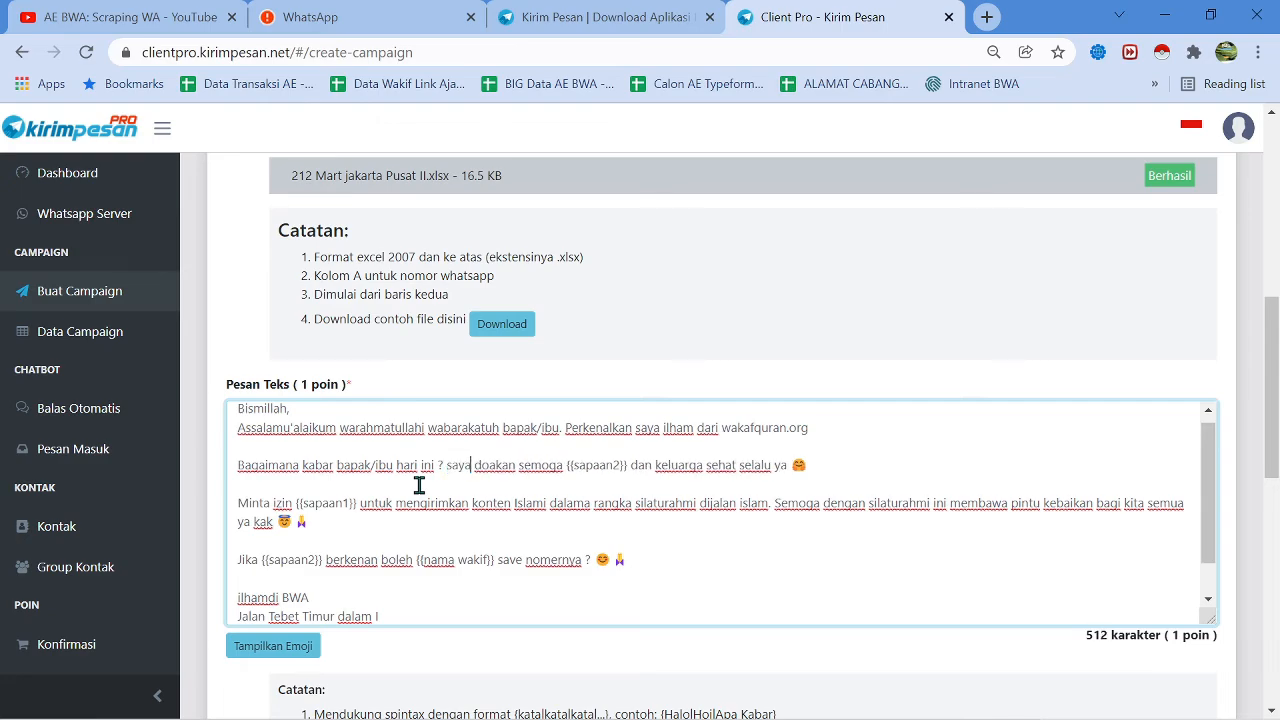
Replace the {{sapaan2}} placeholder after "doakan semoga" with bapak/ibu
{"action": "key", "text": "ctrl+Right"}
{"action": "key", "text": "shift+Right"}
{"action": "key", "text": "shift+Right"}
{"action": "key", "text": "shift+Right"}
{"action": "key", "text": "shift+Right"}
{"action": "key", "text": "shift+Right"}
{"action": "key", "text": "shift+Right"}
{"action": "key", "text": "shift+Right"}
{"action": "key", "text": "shift+Right"}
{"action": "key", "text": "shift+Right"}
{"action": "key", "text": "shift+Right"}
{"action": "key", "text": "shift+Right"}
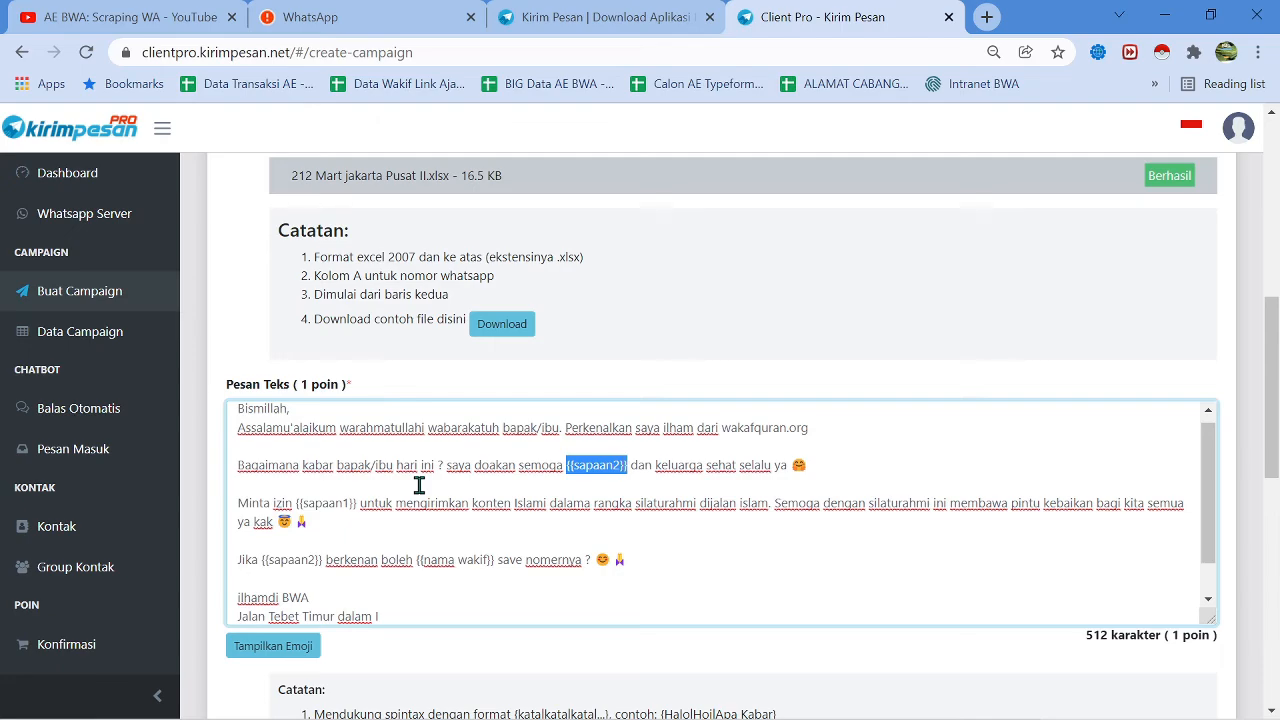
{"action": "type", "text": "bapak/ib"}
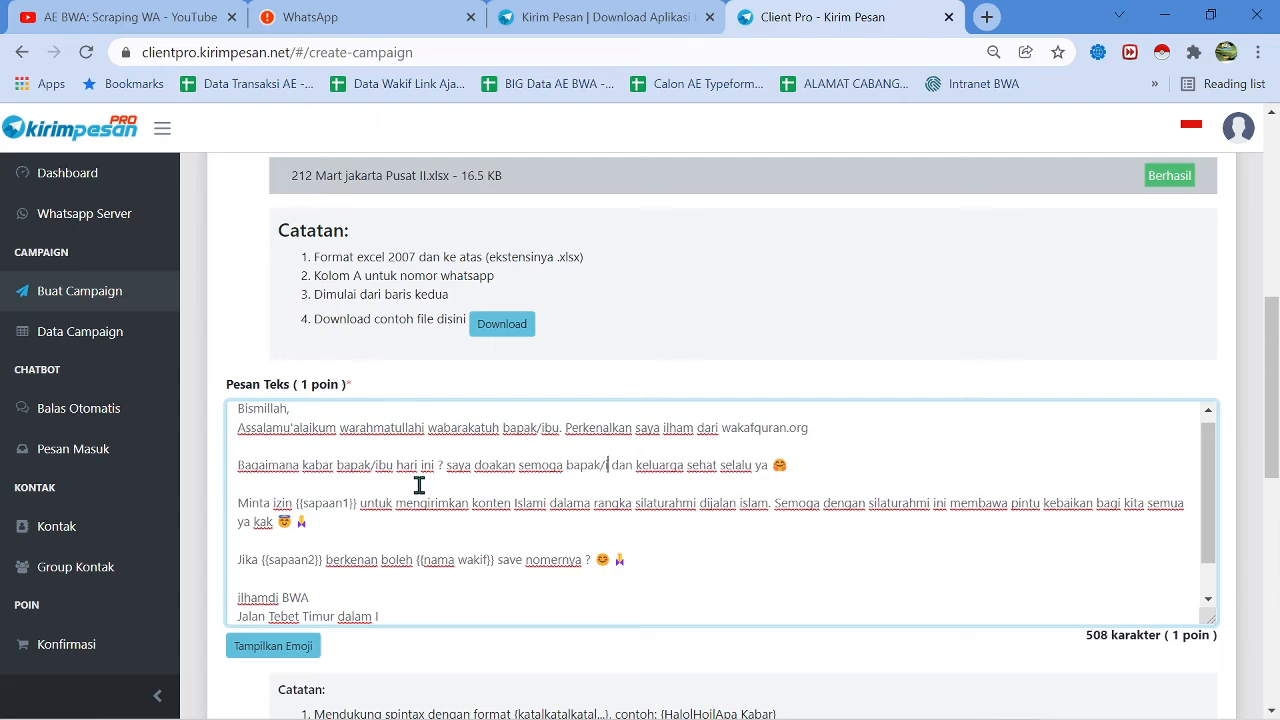
{"action": "type", "text": "u"}
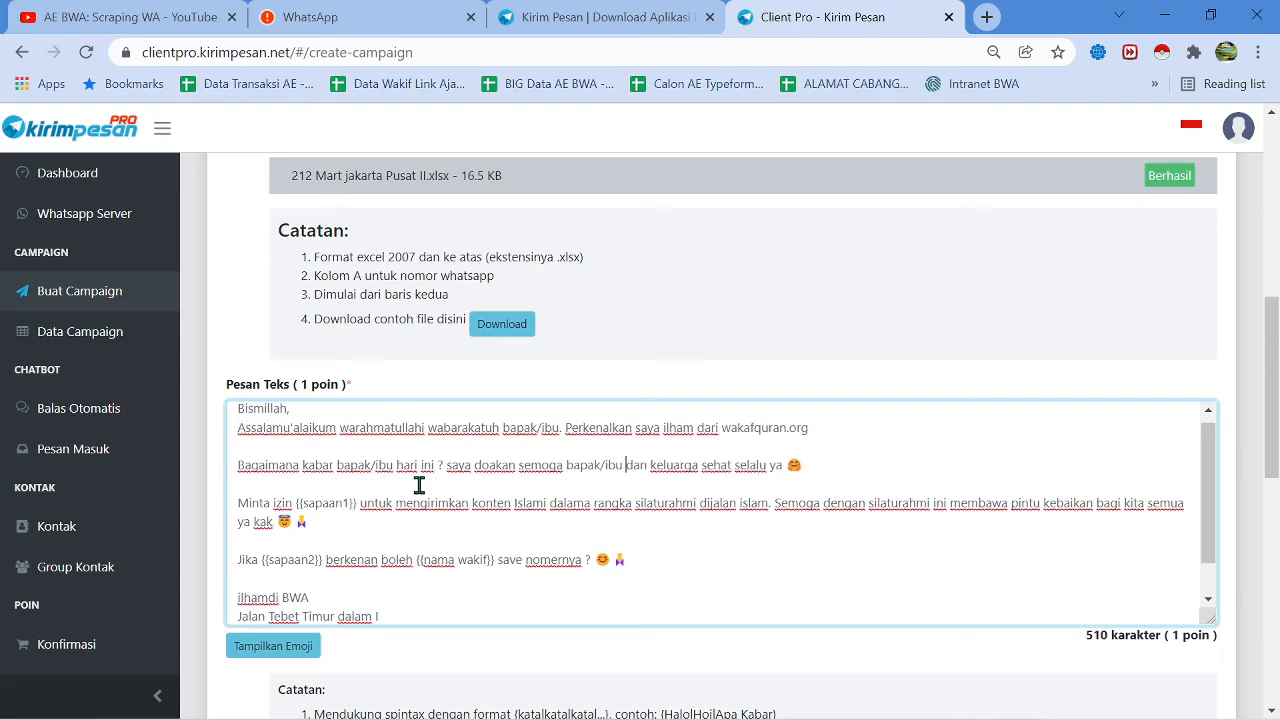
Replace the {{sapaan1}} placeholder after "Minta izin" in the permission paragraph with pak/bu
{"action": "key", "text": "Right"}
{"action": "key", "text": "Right"}
{"action": "key", "text": "Right"}
{"action": "key", "text": "Right"}
{"action": "key", "text": "Right"}
{"action": "key", "text": "Right"}
{"action": "key", "text": "Right"}
{"action": "key", "text": "Right"}
{"action": "key", "text": "Right"}
{"action": "left_click_drag", "start_coordinate": [348, 508], "coordinate": [354, 509]}
{"action": "key", "text": "shift+Left"}
{"action": "key", "text": "shift+Left"}
{"action": "key", "text": "shift+Left"}
{"action": "key", "text": "shift+Left"}
{"action": "key", "text": "shift+Left"}
{"action": "key", "text": "shift+Left"}
{"action": "key", "text": "shift+Left"}
{"action": "key", "text": "shift+Left"}
{"action": "key", "text": "shift+Left"}
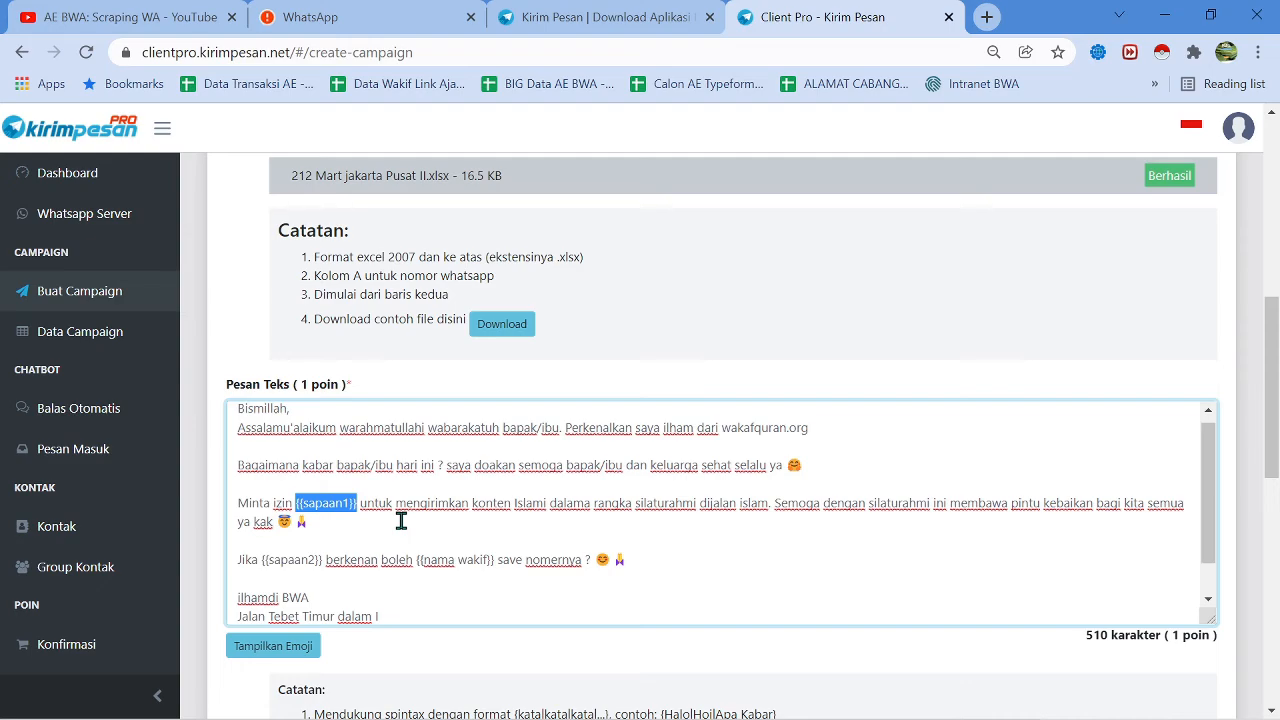
{"action": "type", "text": "pa"}
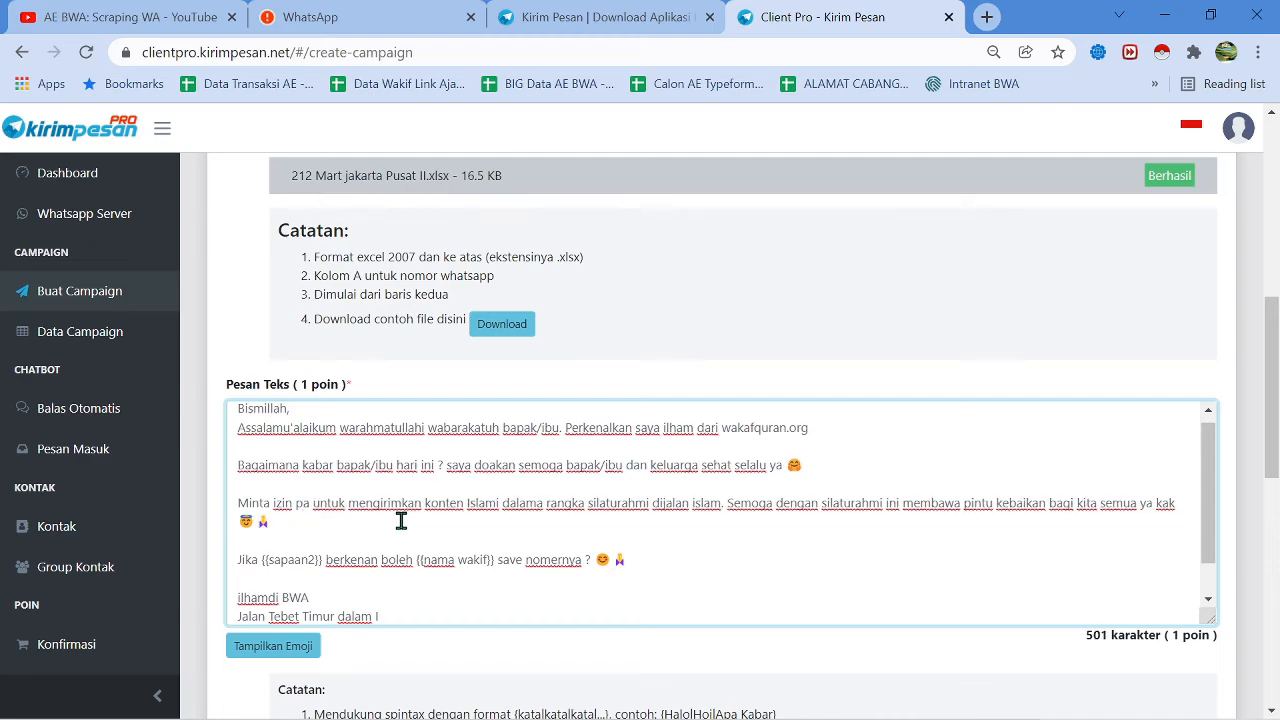
{"action": "type", "text": "k/"}
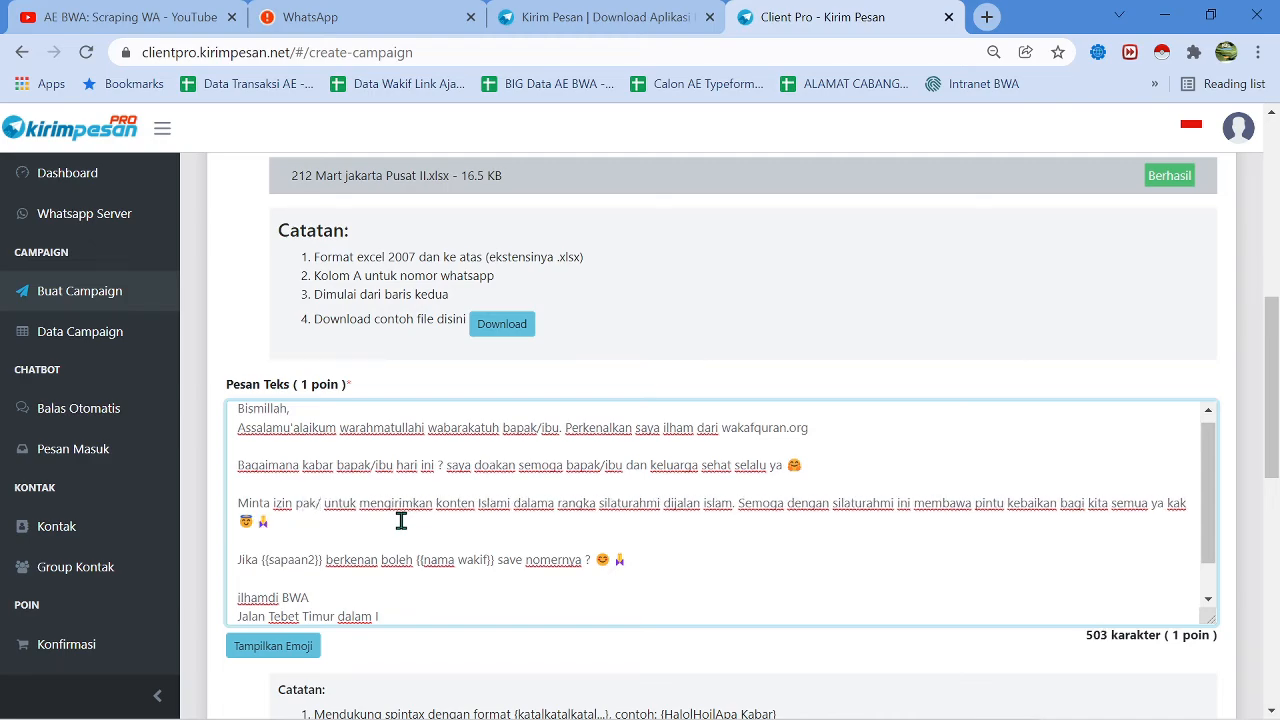
{"action": "type", "text": "bu"}
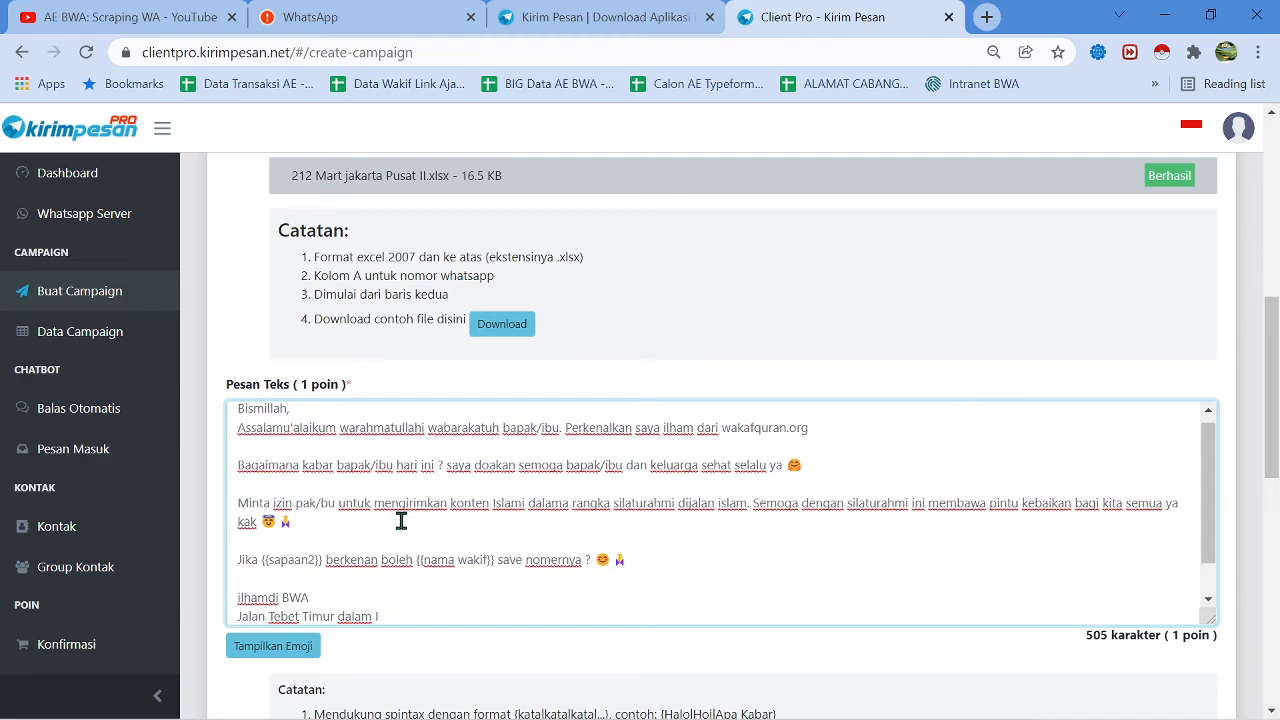
Change pak/bu after "Minta izin" to saya
{"action": "key", "text": "BackSpace"}
{"action": "key", "text": "BackSpace"}
{"action": "key", "text": "BackSpace"}
{"action": "key", "text": "BackSpace"}
{"action": "key", "text": "BackSpace"}
{"action": "key", "text": "BackSpace"}
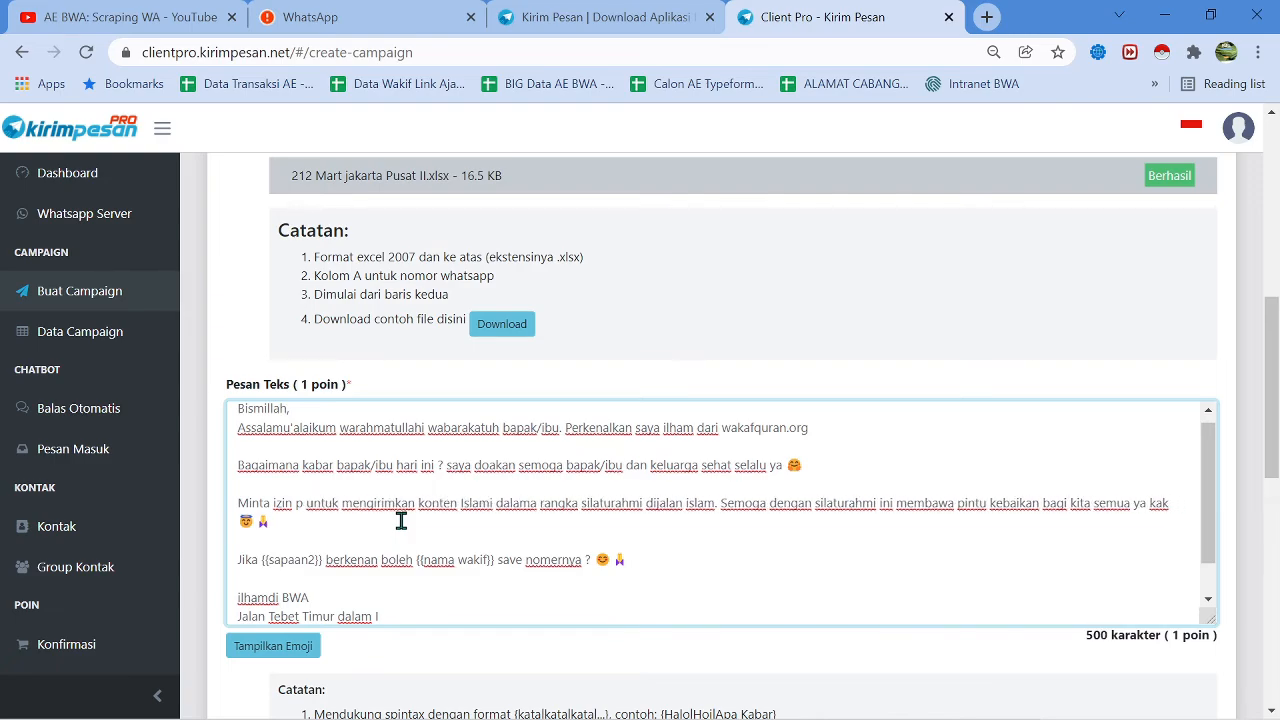
{"action": "type", "text": "saya"}
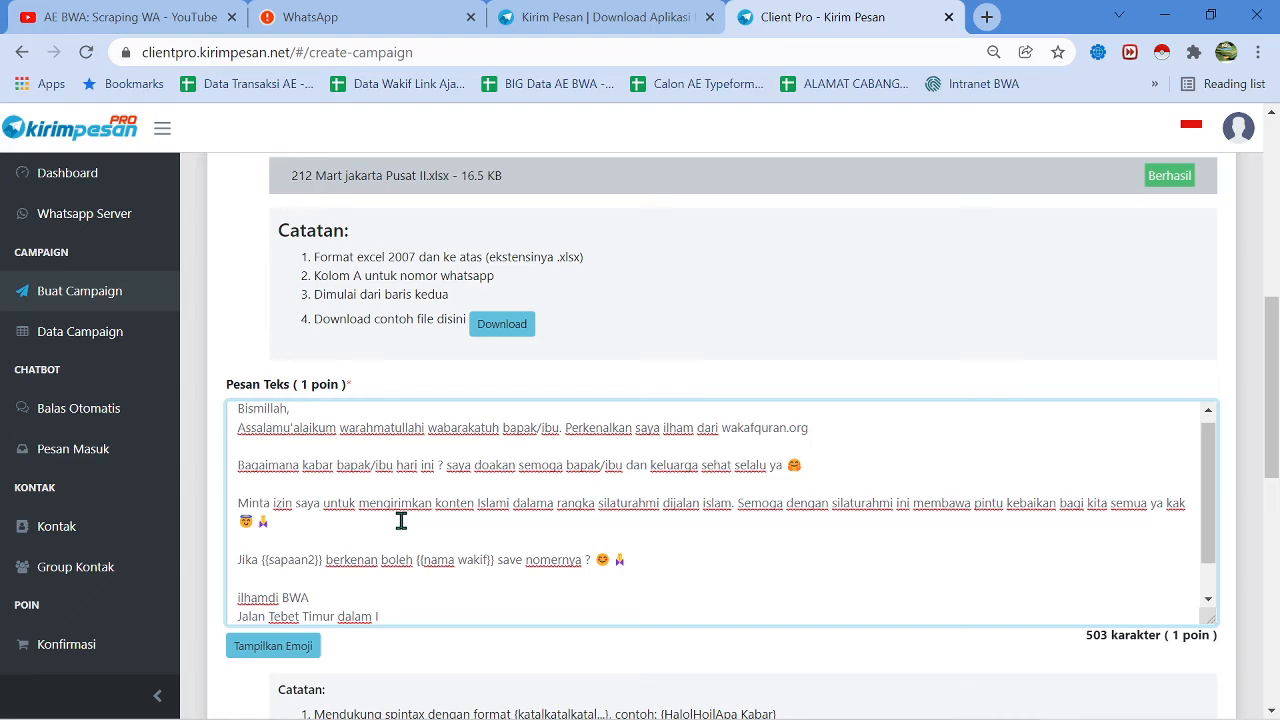
Correct the misspelled "dalama" to "dalam" before "rangka silaturahmi" in the permission paragraph
{"action": "key", "text": "shift+Left"}
{"action": "key", "text": "shift+Left"}
{"action": "key", "text": "shift+Left"}
{"action": "key", "text": "shift+Left"}
{"action": "key", "text": "shift+Right"}
{"action": "key", "text": "shift+Right"}
{"action": "key", "text": "Right"}
{"action": "key", "text": "Right"}
{"action": "key", "text": "Right"}
{"action": "key", "text": "Right"}
{"action": "key", "text": "Right"}
{"action": "key", "text": "Right"}
{"action": "key", "text": "Right"}
{"action": "key", "text": "Right"}
{"action": "key", "text": "Right"}
{"action": "key", "text": "Right"}
{"action": "key", "text": "Right"}
{"action": "key", "text": "Right"}
{"action": "key", "text": "Right"}
{"action": "key", "text": "Right"}
{"action": "key", "text": "Right"}
{"action": "key", "text": "Right"}
{"action": "key", "text": "Right"}
{"action": "key", "text": "BackSpace"}
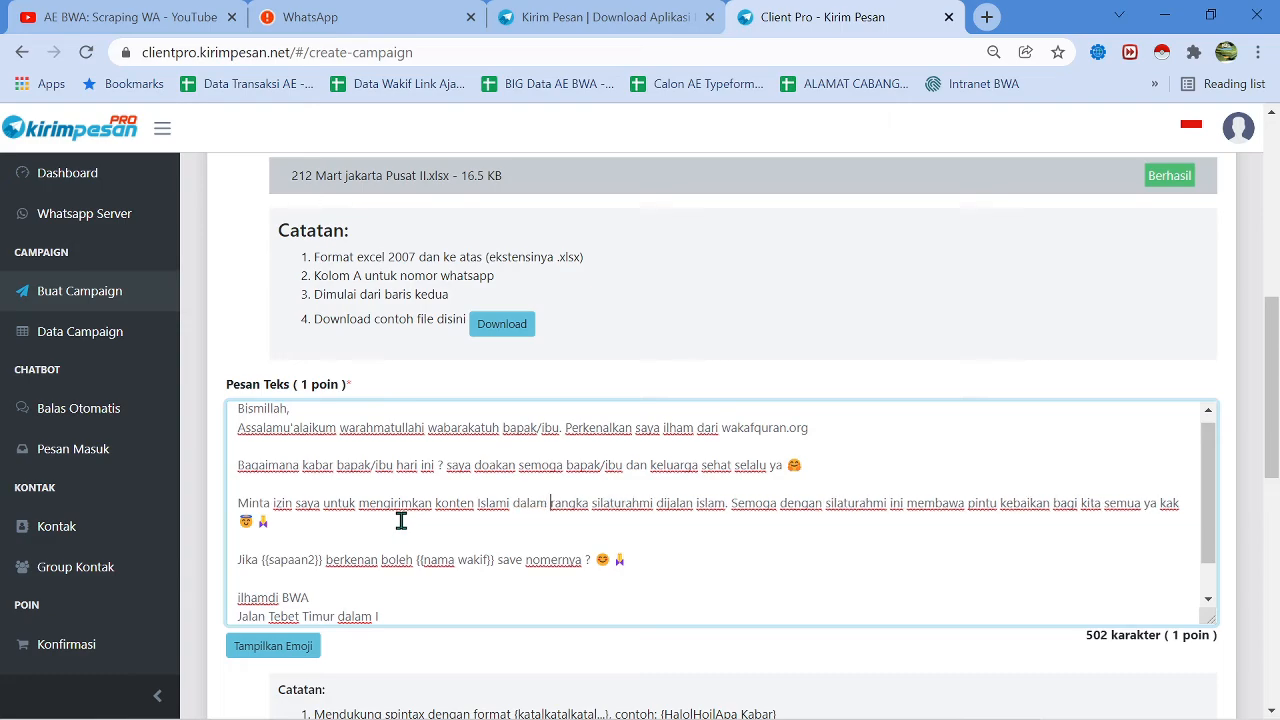
Change silaturahmi to silaturahim after "dalam rangka" in the permission paragraph
{"action": "key", "text": "Right"}
{"action": "key", "text": "Right"}
{"action": "key", "text": "BackSpace"}
{"action": "type", "text": "m"}
Delete the word kak after "bagi kita semua ya" at the end of the permission paragraph
{"action": "key", "text": "Right"}
{"action": "key", "text": "Right"}
{"action": "key", "text": "Right"}
{"action": "key", "text": "Right"}
{"action": "key", "text": "Right"}
{"action": "key", "text": "Right"}
{"action": "key", "text": "Right"}
{"action": "key", "text": "Right"}
{"action": "key", "text": "Right"}
{"action": "key", "text": "Right"}
{"action": "key", "text": "Right"}
{"action": "key", "text": "Right"}
{"action": "key", "text": "Right"}
{"action": "key", "text": "Right"}
{"action": "key", "text": "Right"}
{"action": "key", "text": "Right"}
{"action": "key", "text": "Right"}
{"action": "key", "text": "Right"}
{"action": "key", "text": "Right"}
{"action": "key", "text": "Right"}
{"action": "key", "text": "Right"}
{"action": "key", "text": "Right"}
{"action": "key", "text": "Right"}
{"action": "key", "text": "Right"}
{"action": "key", "text": "Right"}
{"action": "key", "text": "Right"}
{"action": "key", "text": "Right"}
{"action": "key", "text": "Right"}
{"action": "key", "text": "Right"}
{"action": "key", "text": "Right"}
{"action": "key", "text": "Right"}
{"action": "key", "text": "Right"}
{"action": "key", "text": "Right"}
{"action": "key", "text": "Right"}
{"action": "key", "text": "Right"}
{"action": "key", "text": "Right"}
{"action": "key", "text": "Right"}
{"action": "key", "text": "Right"}
{"action": "key", "text": "Right"}
{"action": "key", "text": "Right"}
{"action": "key", "text": "shift+Right"}
{"action": "key", "text": "shift+Right"}
{"action": "key", "text": "shift+Right"}
{"action": "key", "text": "BackSpace"}
{"action": "key", "text": "BackSpace"}
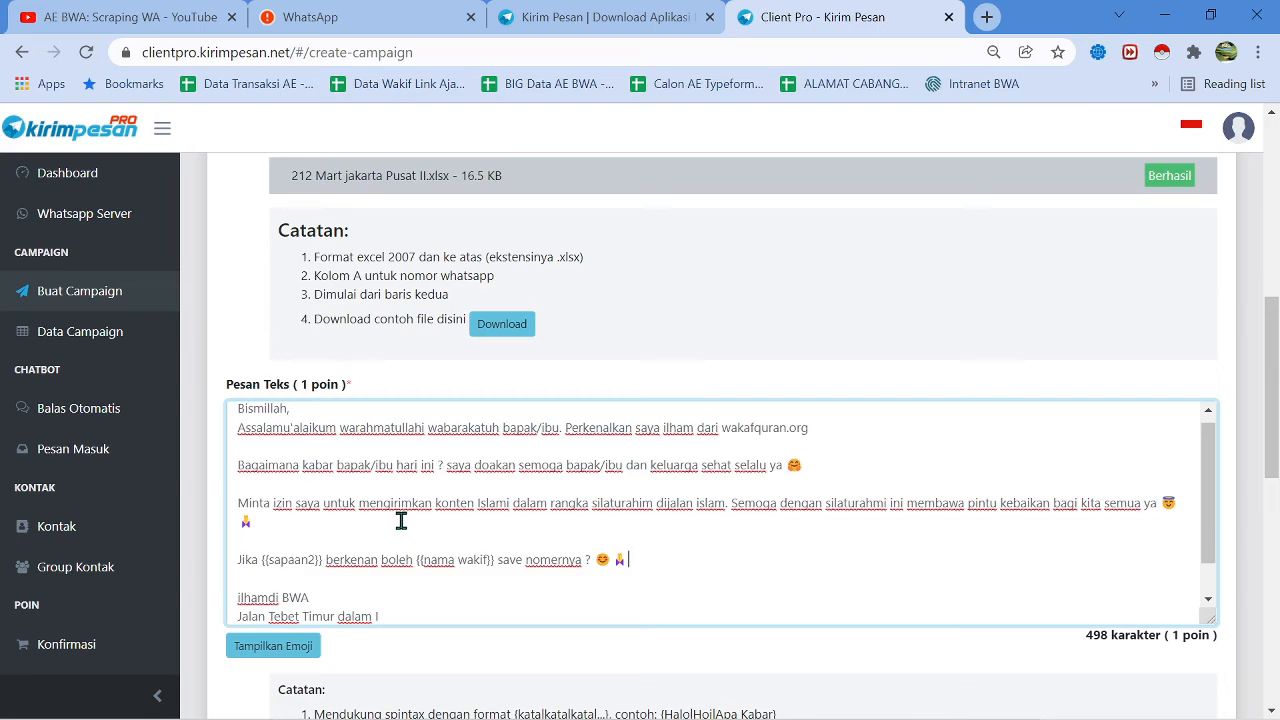
Replace the {{sapaan2}} placeholder after "Jika" in the closing question with bapaik/ibu
{"action": "scroll", "coordinate": [737, 520], "scroll_direction": "down", "scroll_amount": 1}
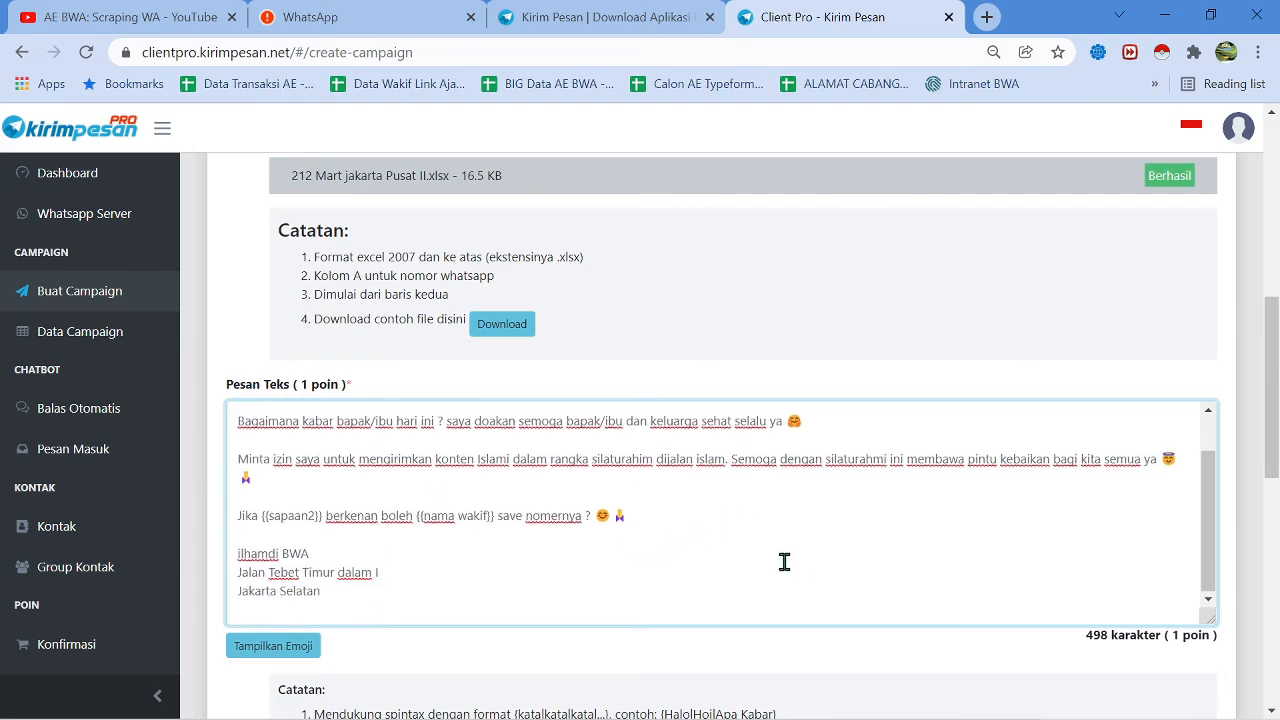
{"action": "left_click", "coordinate": [638, 521]}
{"action": "left_click_drag", "start_coordinate": [658, 514], "coordinate": [467, 526]}
{"action": "left_click", "coordinate": [484, 566]}
{"action": "left_click", "coordinate": [261, 515]}
{"action": "key", "text": "shift+Right"}
{"action": "key", "text": "shift+Right"}
{"action": "key", "text": "shift+Right"}
{"action": "key", "text": "shift+Right"}
{"action": "key", "text": "shift+Right"}
{"action": "key", "text": "shift+Right"}
{"action": "key", "text": "shift+Right"}
{"action": "key", "text": "shift+Right"}
{"action": "key", "text": "shift+Right"}
{"action": "type", "text": "bapak"}
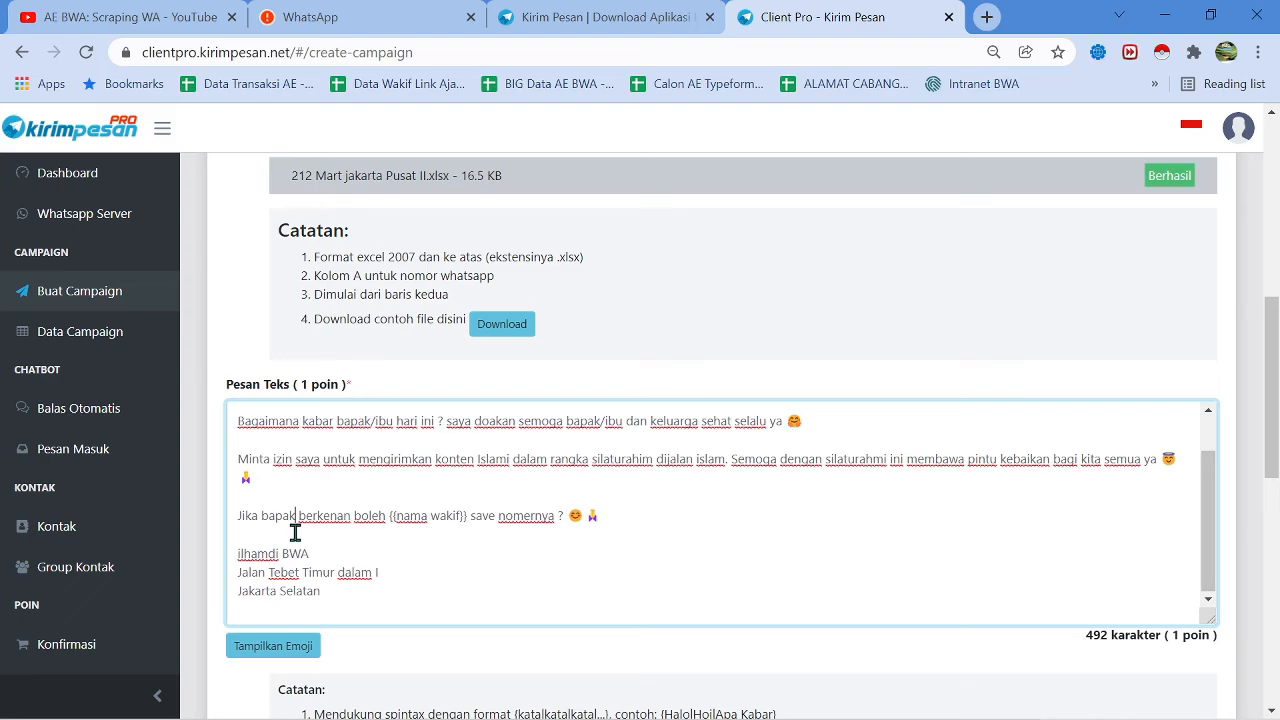
{"action": "key", "text": "BackSpace"}
{"action": "type", "text": "ibu"}
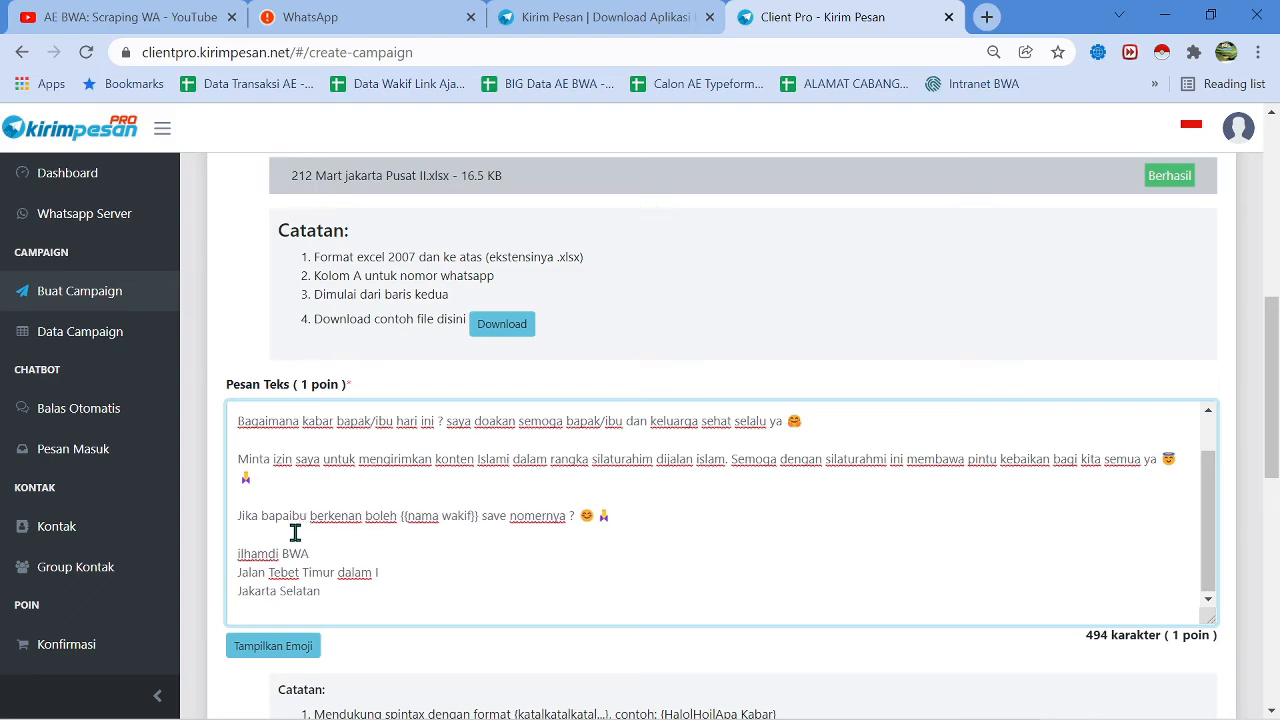
{"action": "key", "text": "BackSpace"}
{"action": "key", "text": "BackSpace"}
{"action": "type", "text": "k/i"}
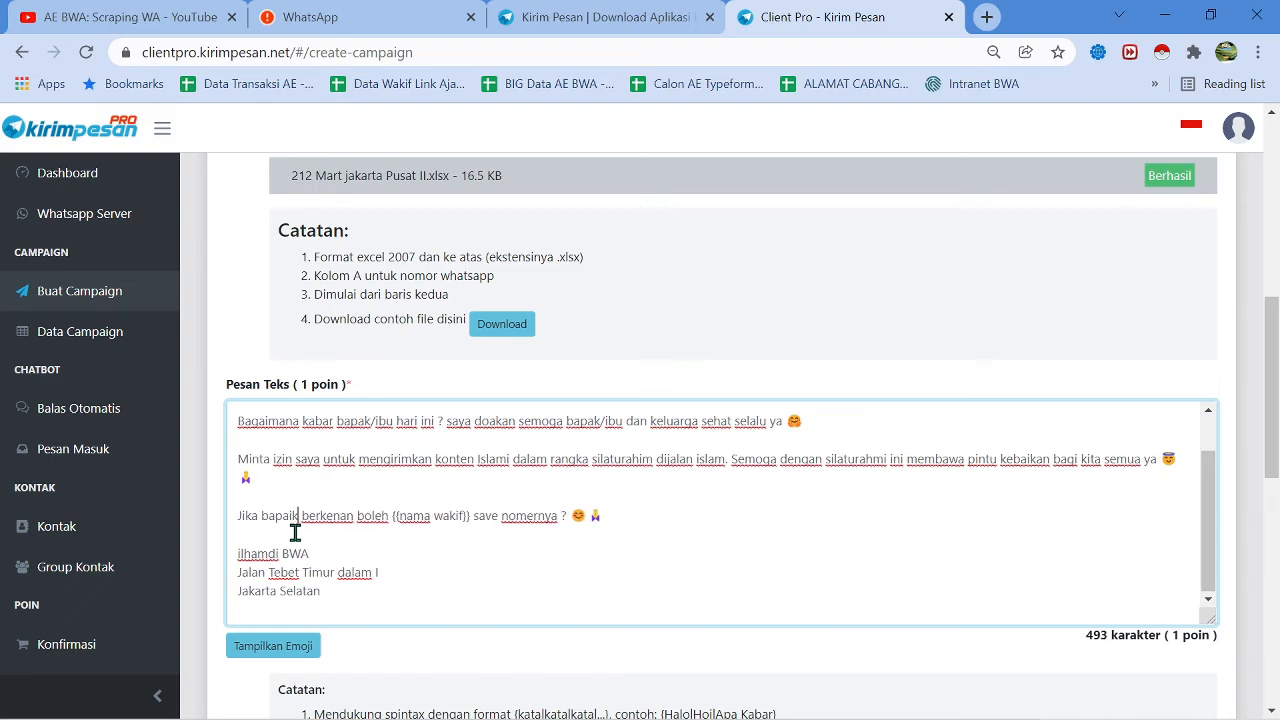
{"action": "type", "text": "bu"}
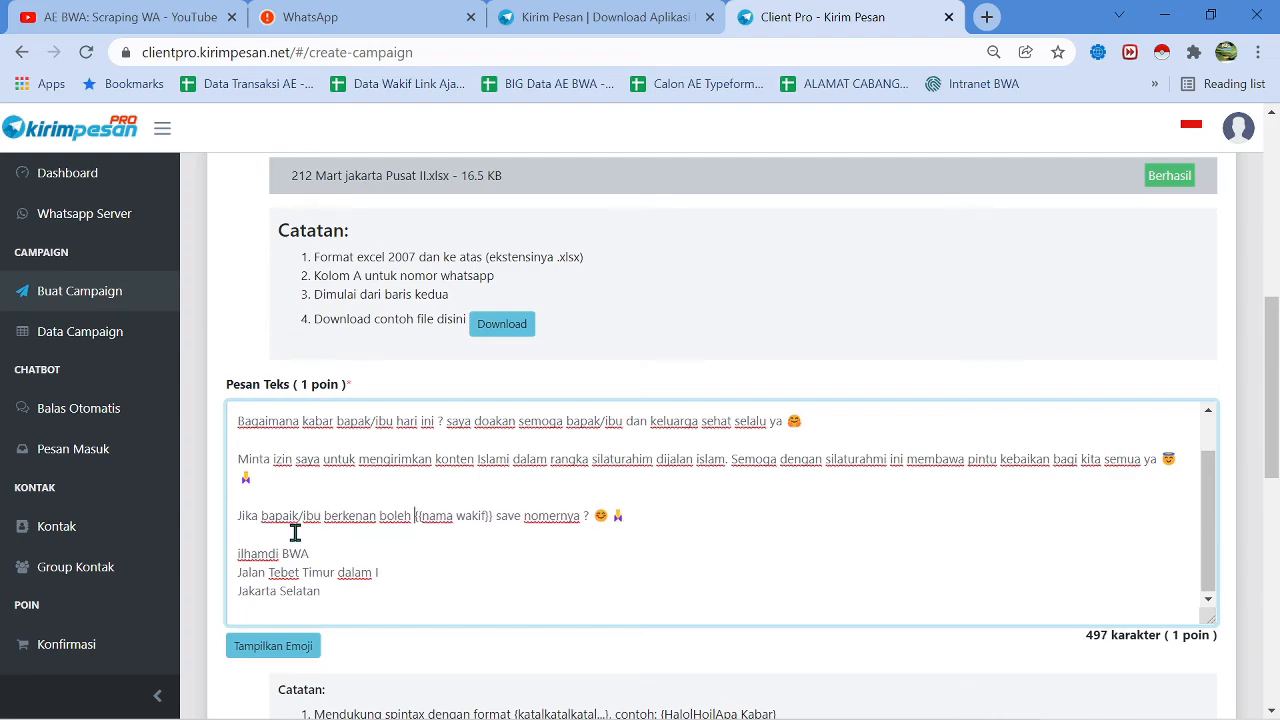
Replace the {{nama wakif}} placeholder before "save nomernya" with saya
{"action": "key", "text": "shift+Right"}
{"action": "key", "text": "shift+Right"}
{"action": "key", "text": "shift+Right"}
{"action": "key", "text": "shift+Right"}
{"action": "key", "text": "shift+Right"}
{"action": "key", "text": "shift+Right"}
{"action": "key", "text": "shift+Right"}
{"action": "key", "text": "shift+Right"}
{"action": "key", "text": "shift+Right"}
{"action": "key", "text": "shift+Right"}
{"action": "key", "text": "shift+Right"}
{"action": "key", "text": "shift+Right"}
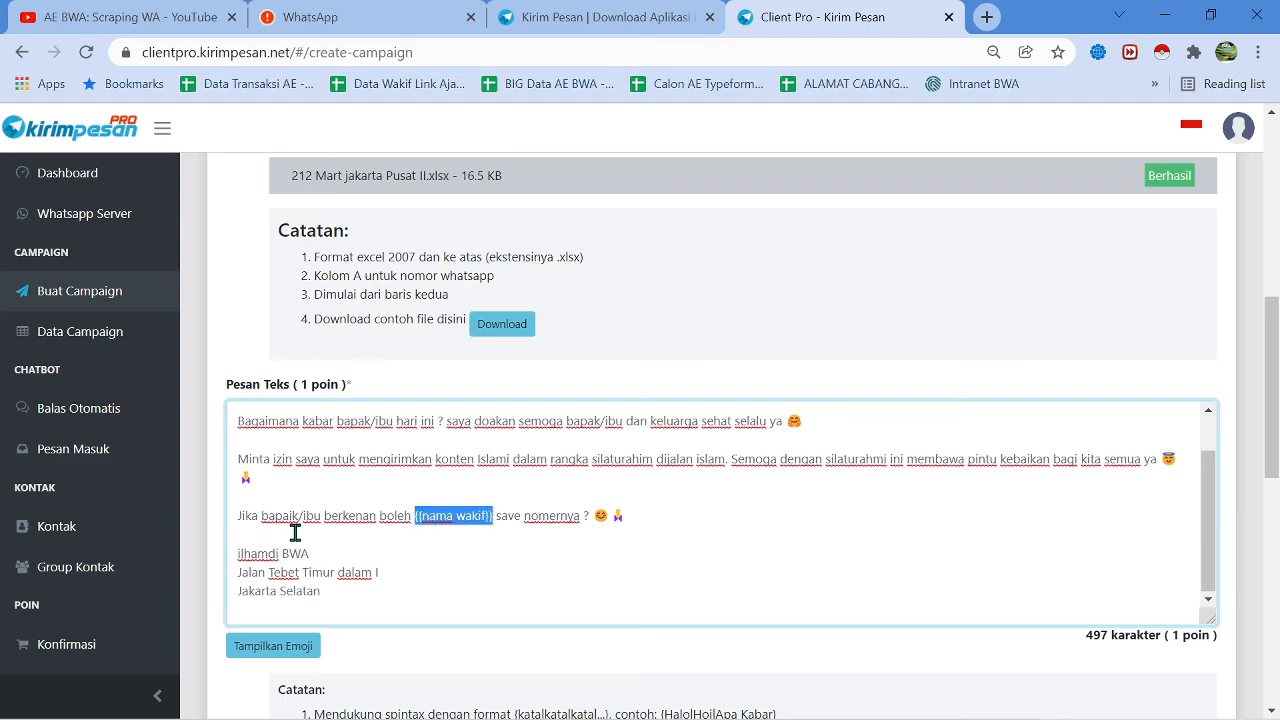
{"action": "type", "text": "saya"}
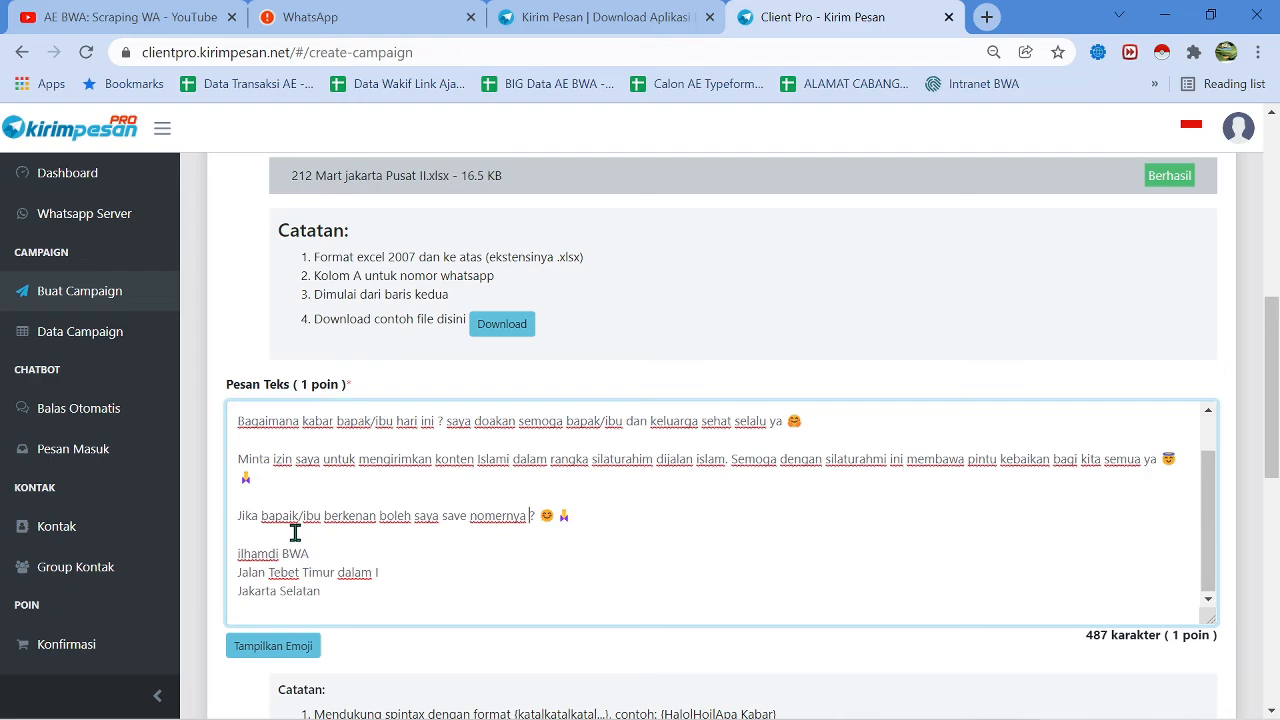
Reword the closing question to end "berkenan, bolehkah saya save nomernya?" and remove the empty line after Jakarta Selatan
{"action": "key", "text": "BackSpace"}
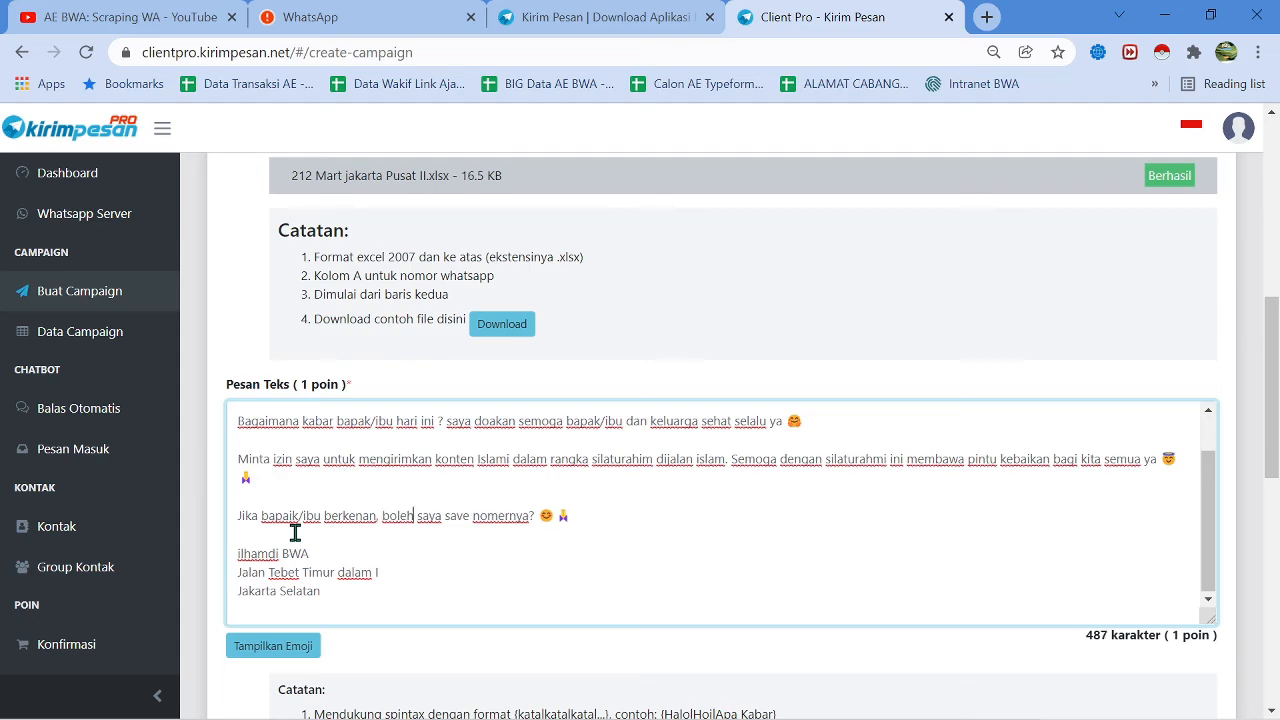
{"action": "type", "text": "kah"}
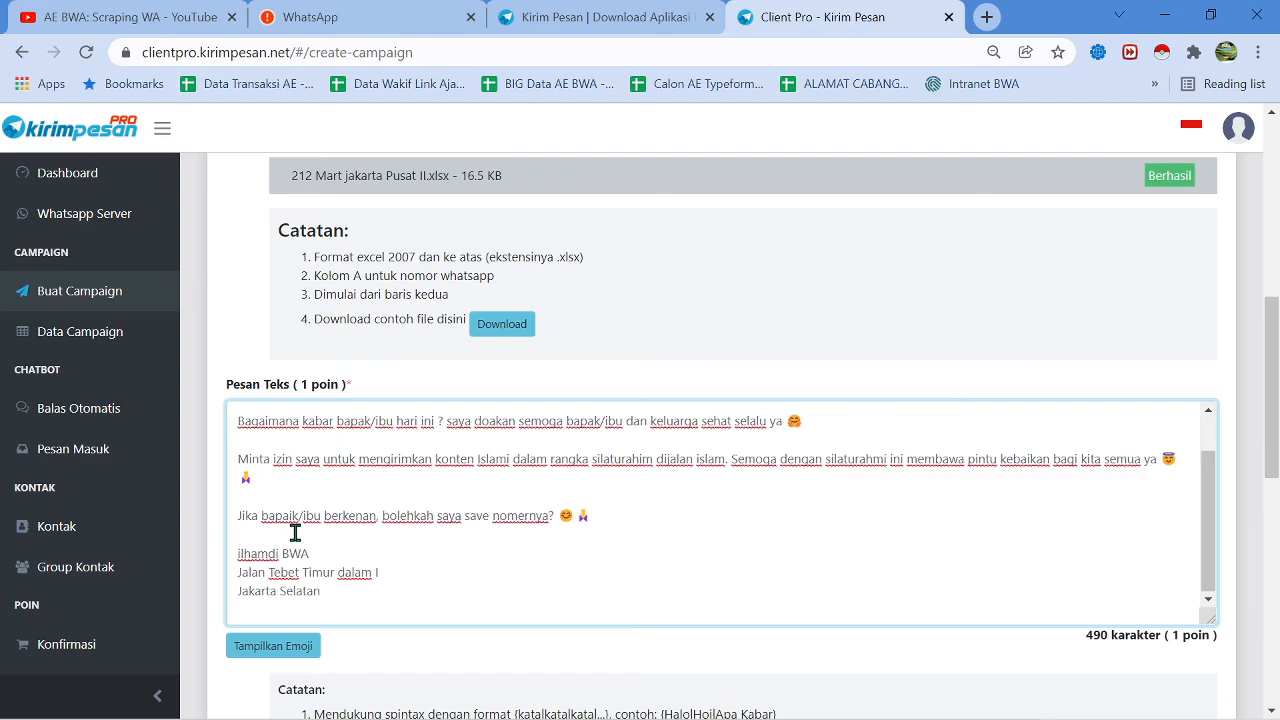
{"action": "key", "text": "BackSpace"}
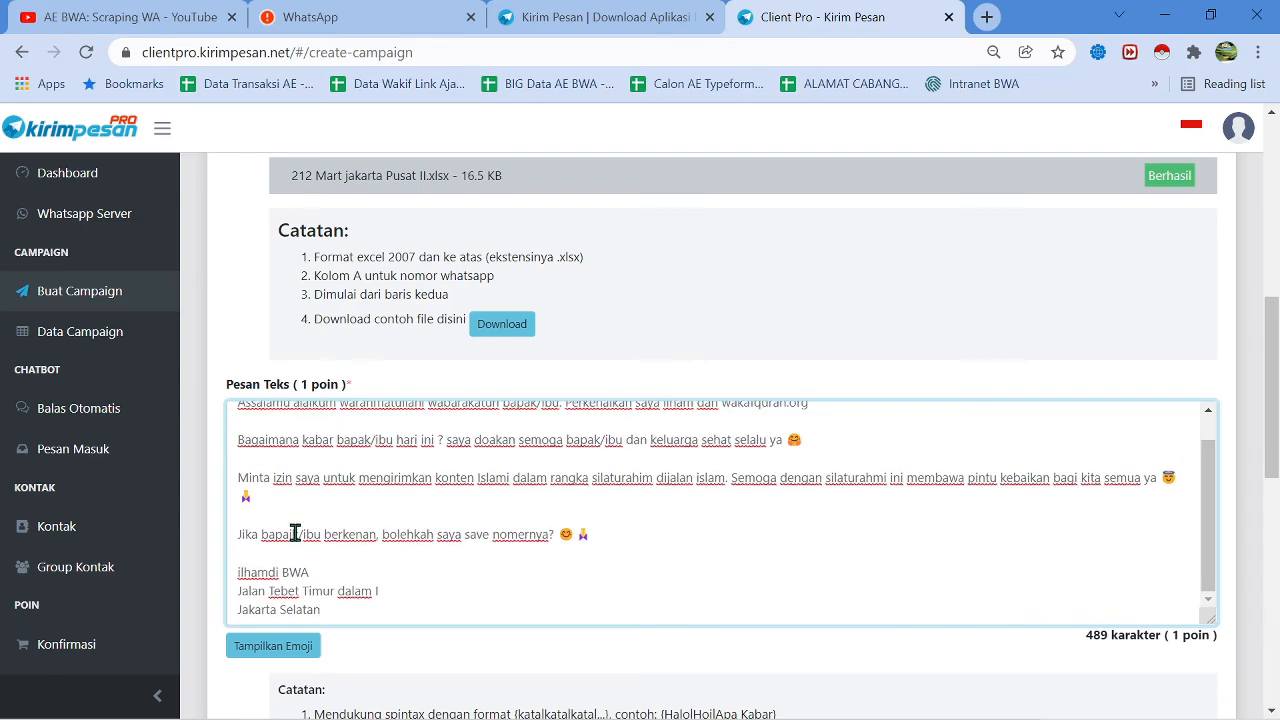
{"action": "scroll", "coordinate": [340, 495], "scroll_direction": "up", "scroll_amount": 2}
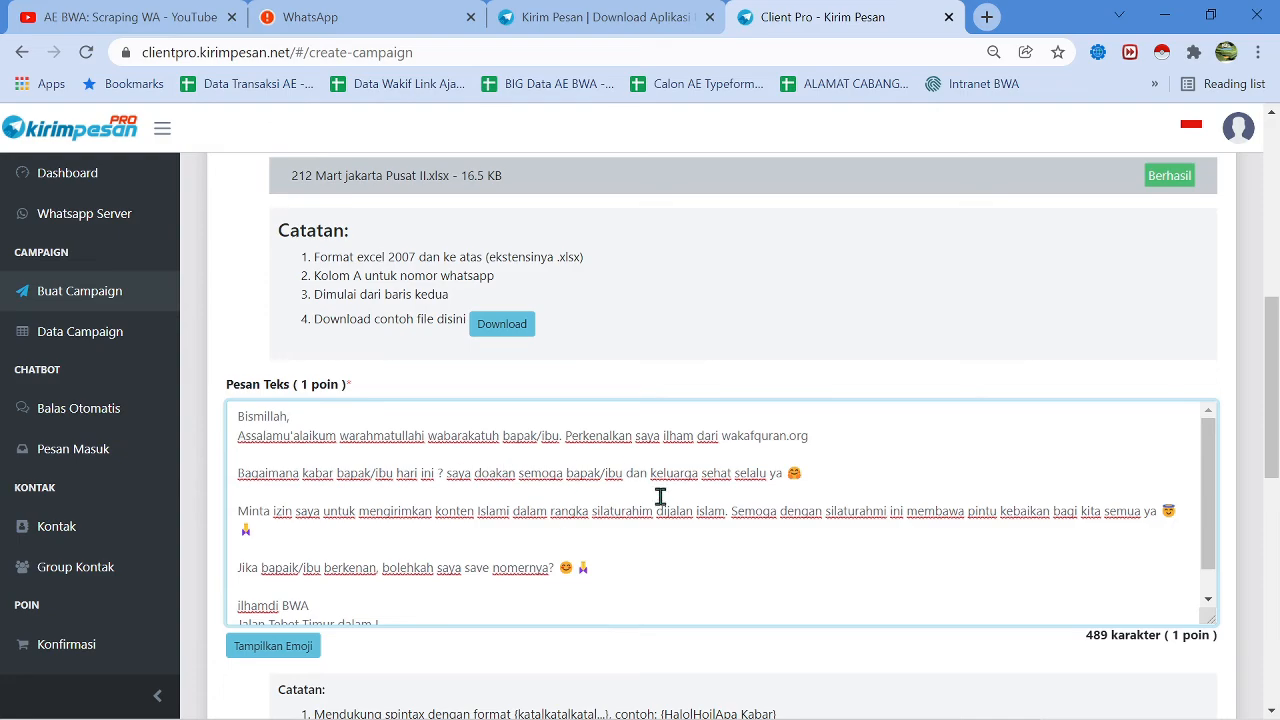
{"action": "scroll", "coordinate": [644, 494], "scroll_direction": "down", "scroll_amount": 2}
{"action": "scroll", "coordinate": [646, 495], "scroll_direction": "up", "scroll_amount": 2}
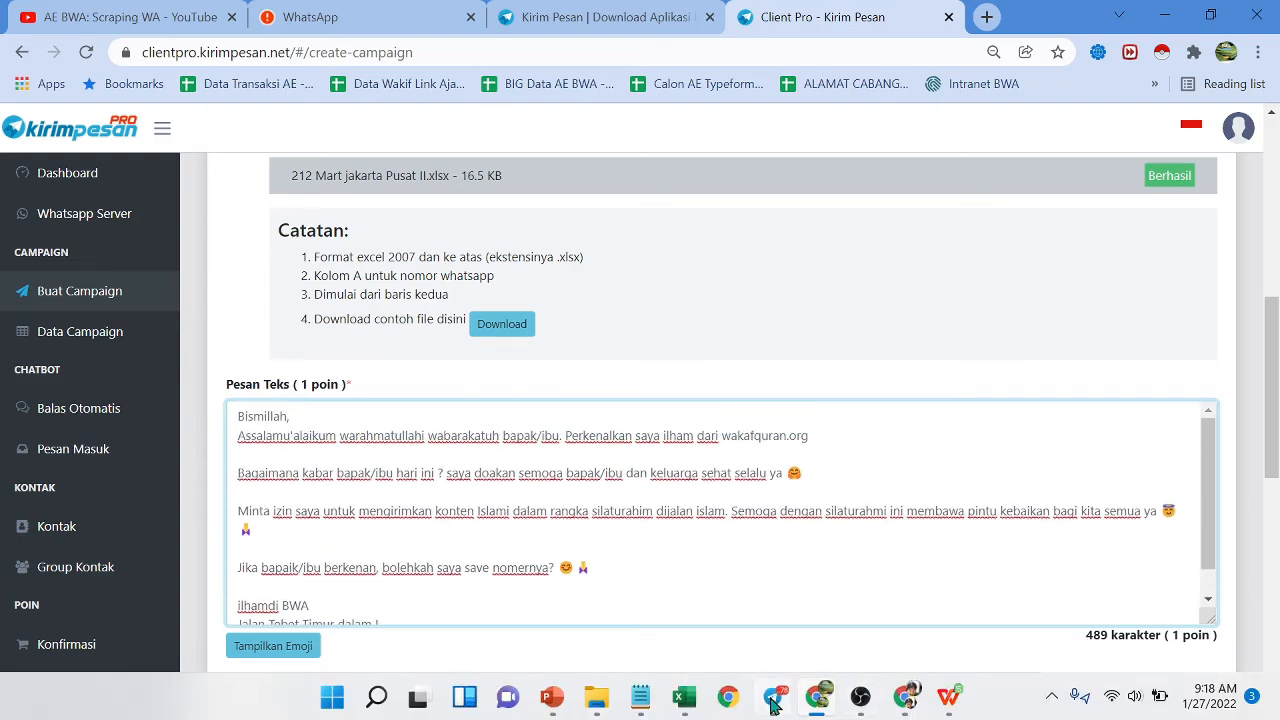
Switch to Telegram and review the placeholders of the greeting template in the group copywriting AE BWA chat
{"action": "left_click", "coordinate": [773, 700]}
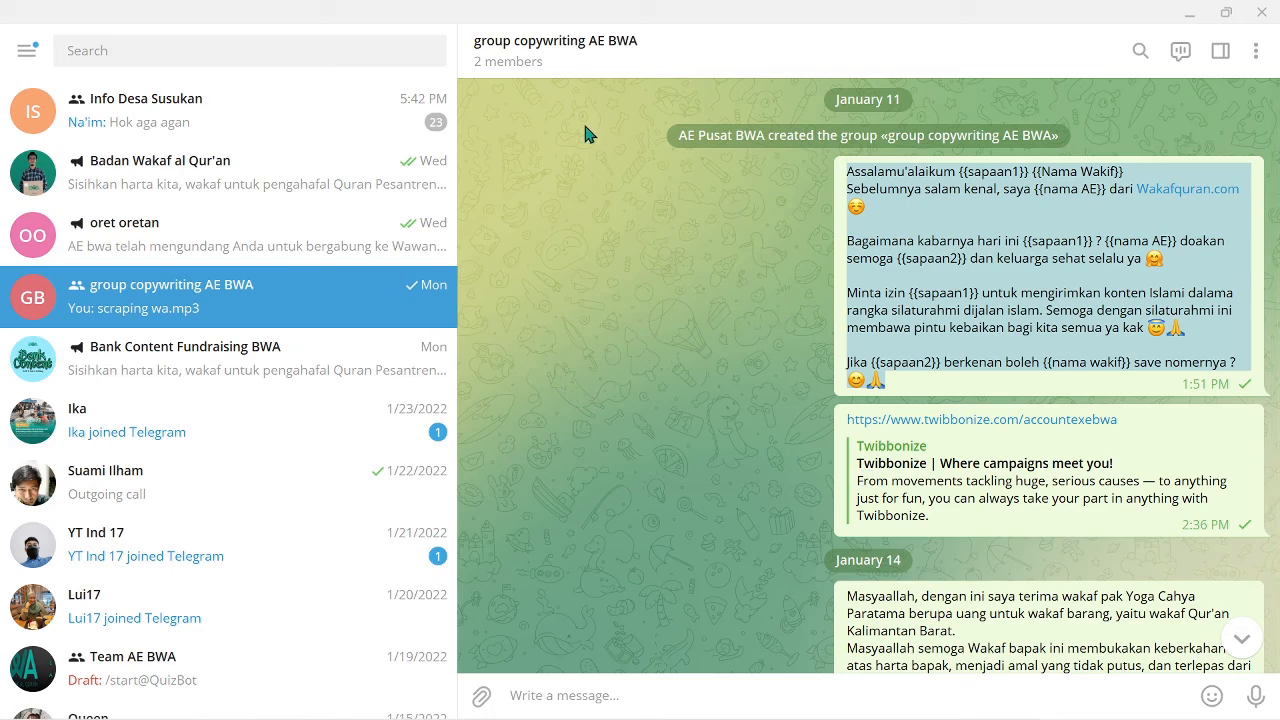
{"action": "mouse_move", "coordinate": [503, 63]}
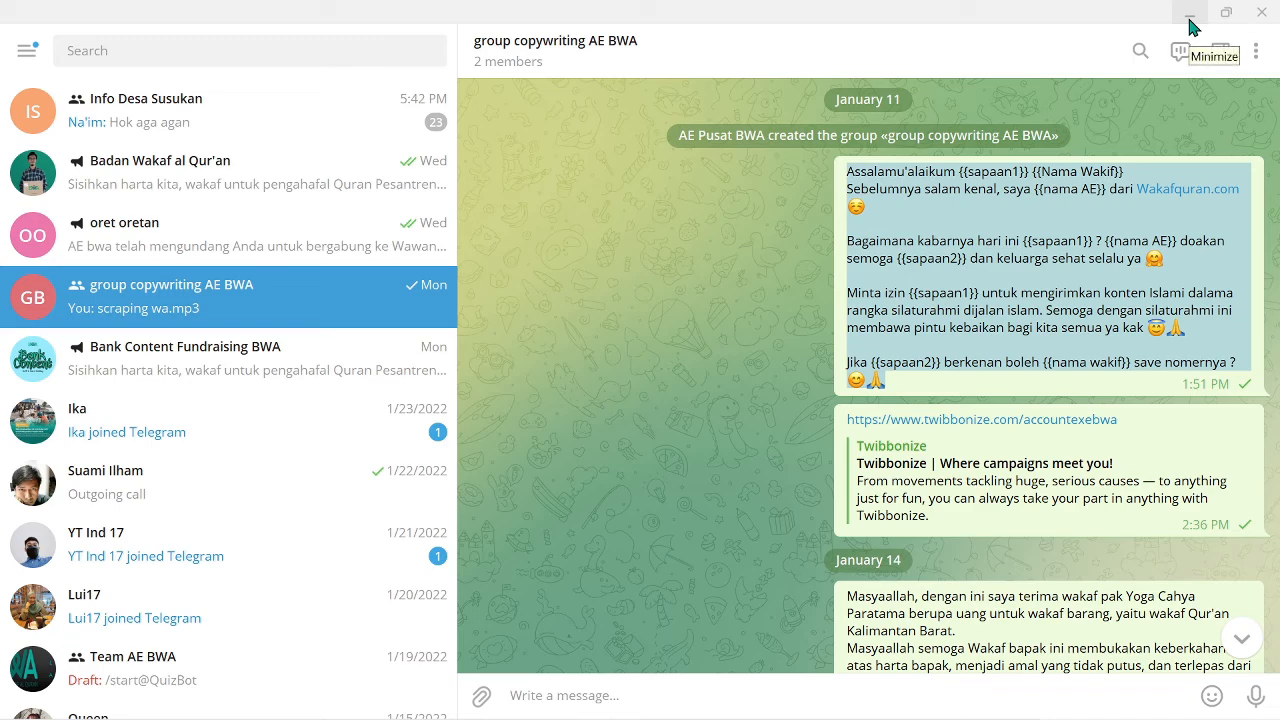
{"action": "scroll", "coordinate": [815, 515], "scroll_direction": "down", "scroll_amount": 3}
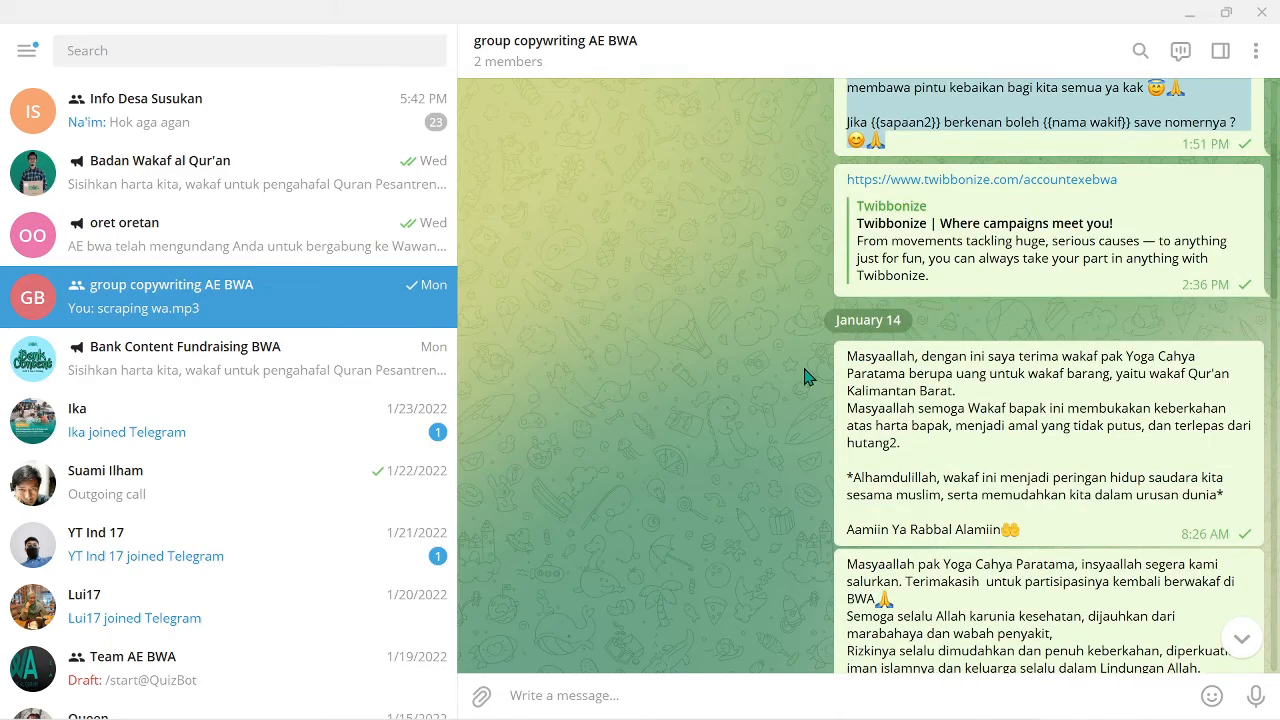
{"action": "scroll", "coordinate": [806, 372], "scroll_direction": "down", "scroll_amount": 4}
{"action": "scroll", "coordinate": [815, 385], "scroll_direction": "up", "scroll_amount": 6}
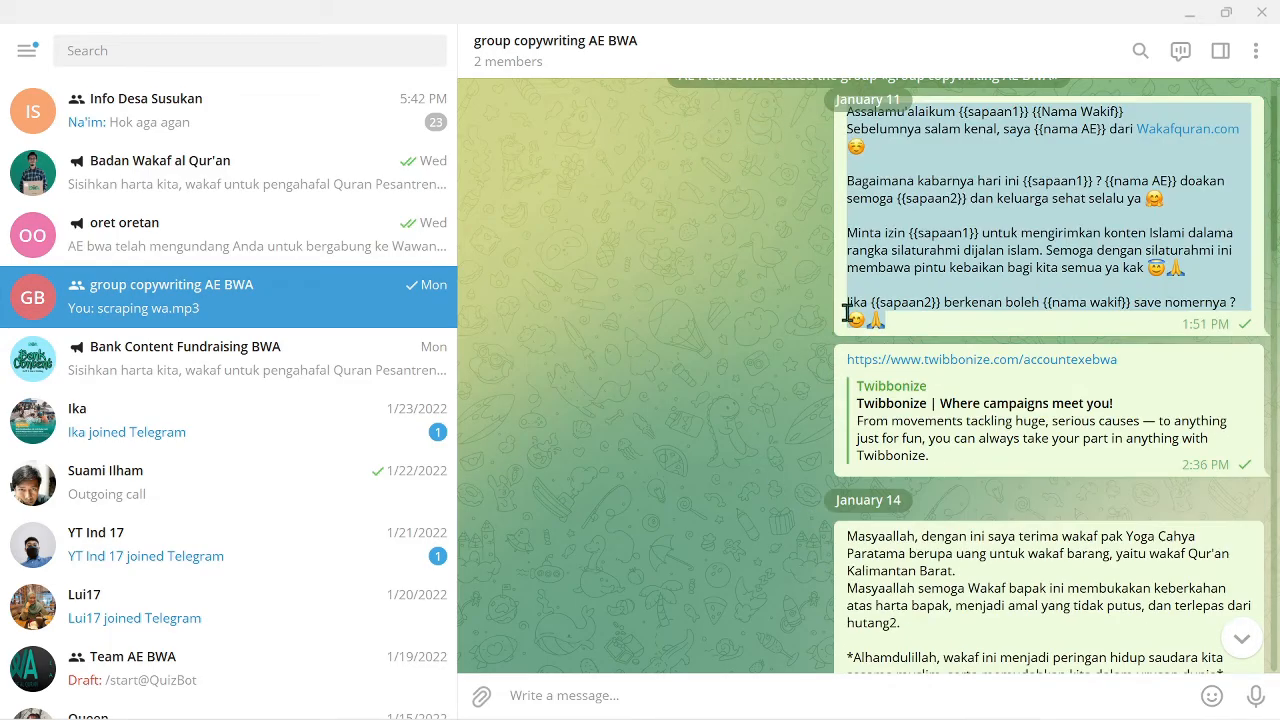
{"action": "scroll", "coordinate": [845, 313], "scroll_direction": "up", "scroll_amount": 1}
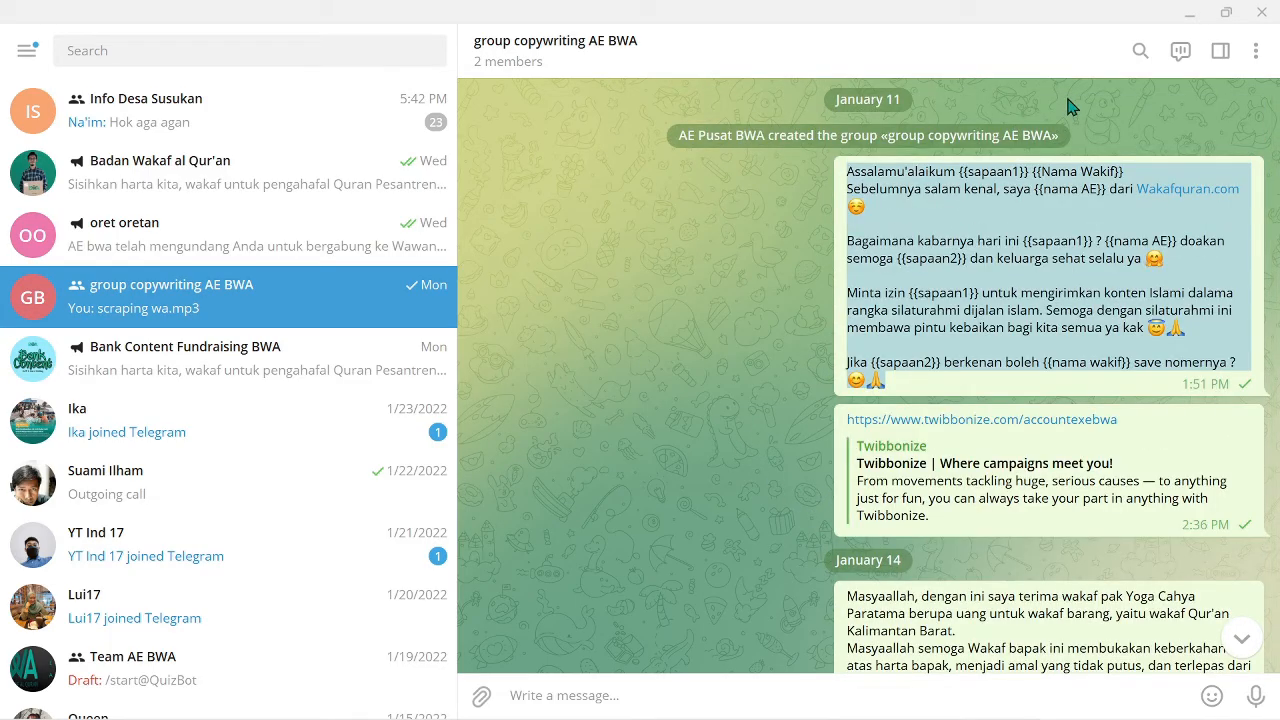
{"action": "left_click", "coordinate": [1190, 13]}
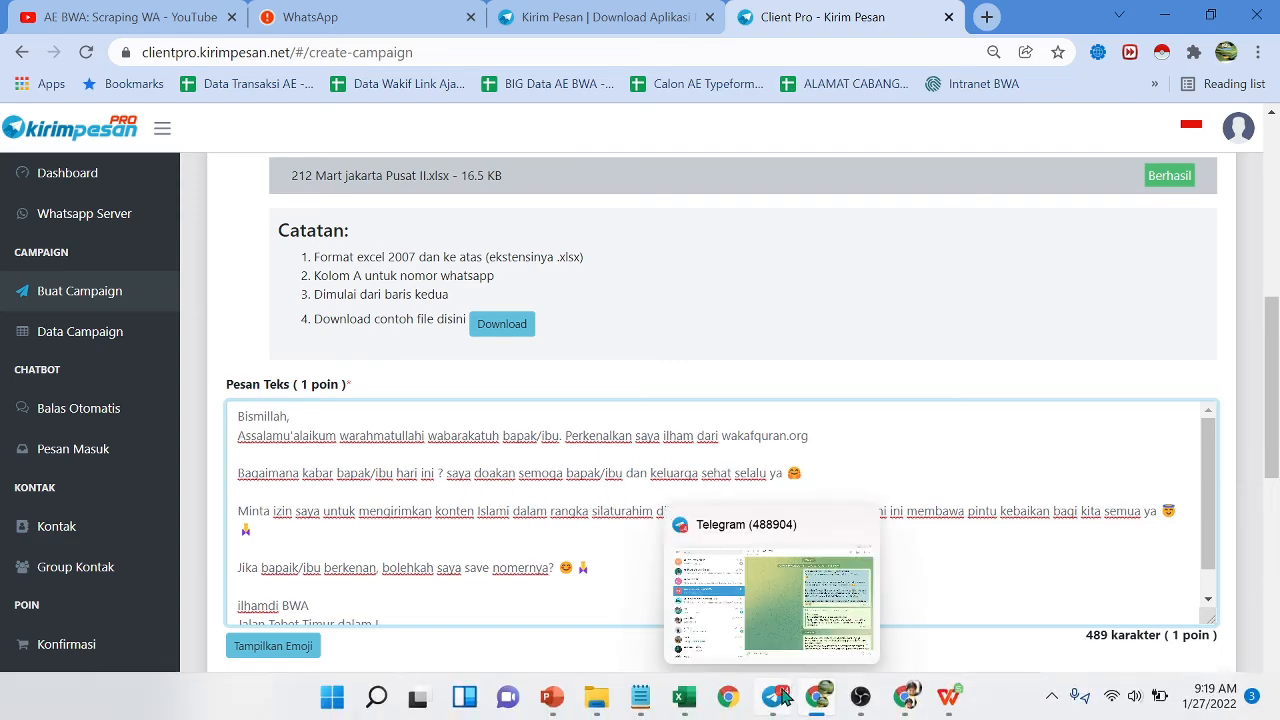
{"action": "left_click", "coordinate": [772, 699]}
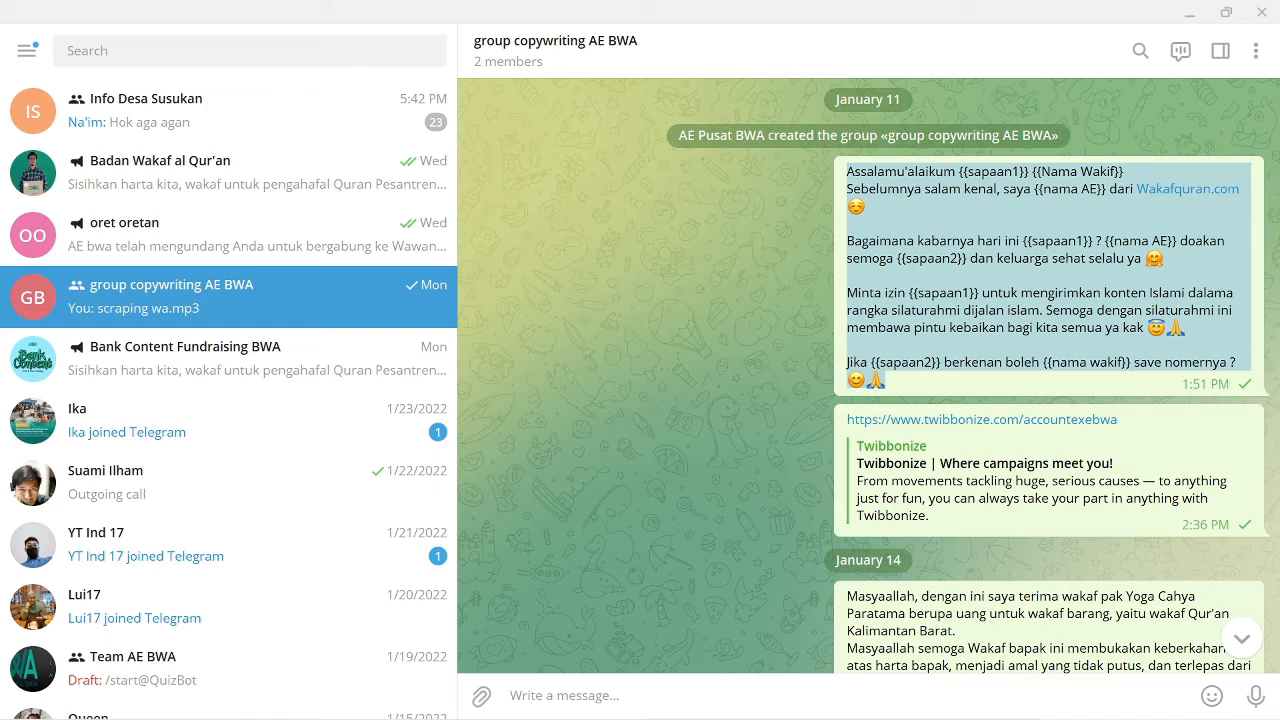
Check column B beside the phone numbers in the 212 Mart jakarta Pusat II Excel workbook, selecting cell B2, and return to the campaign form
{"action": "mouse_move", "coordinate": [808, 717]}
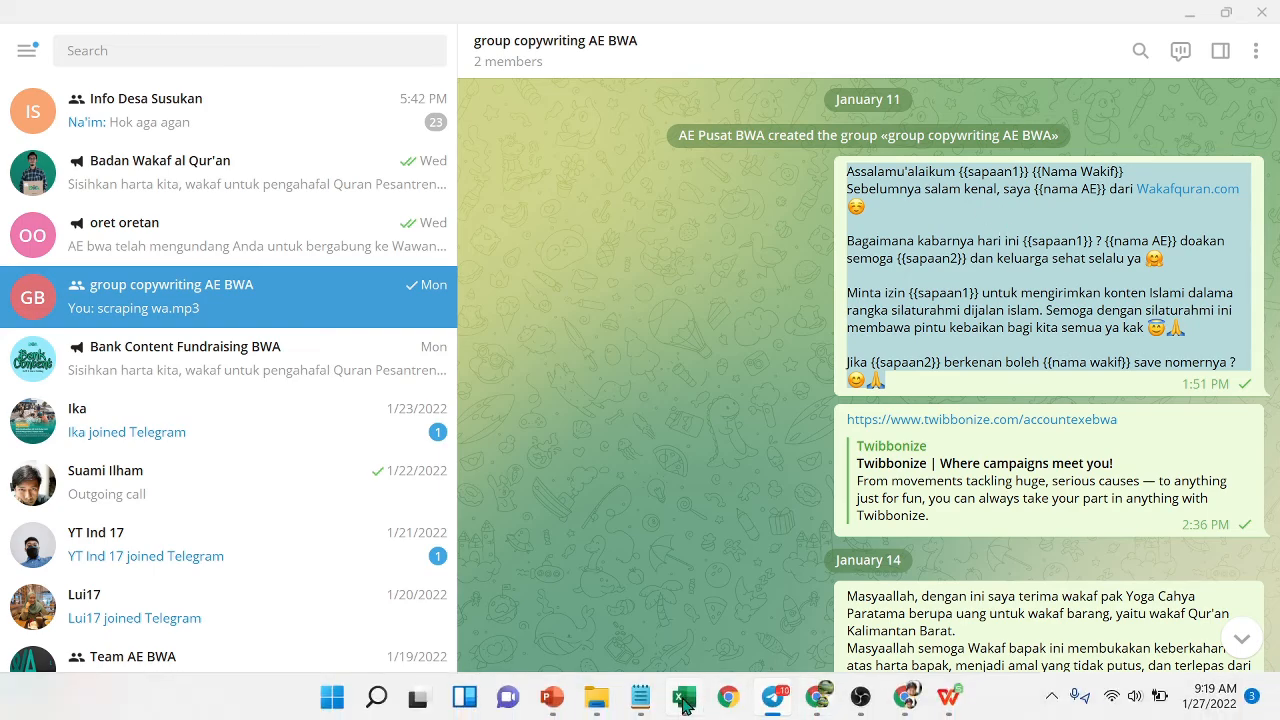
{"action": "left_click", "coordinate": [684, 700]}
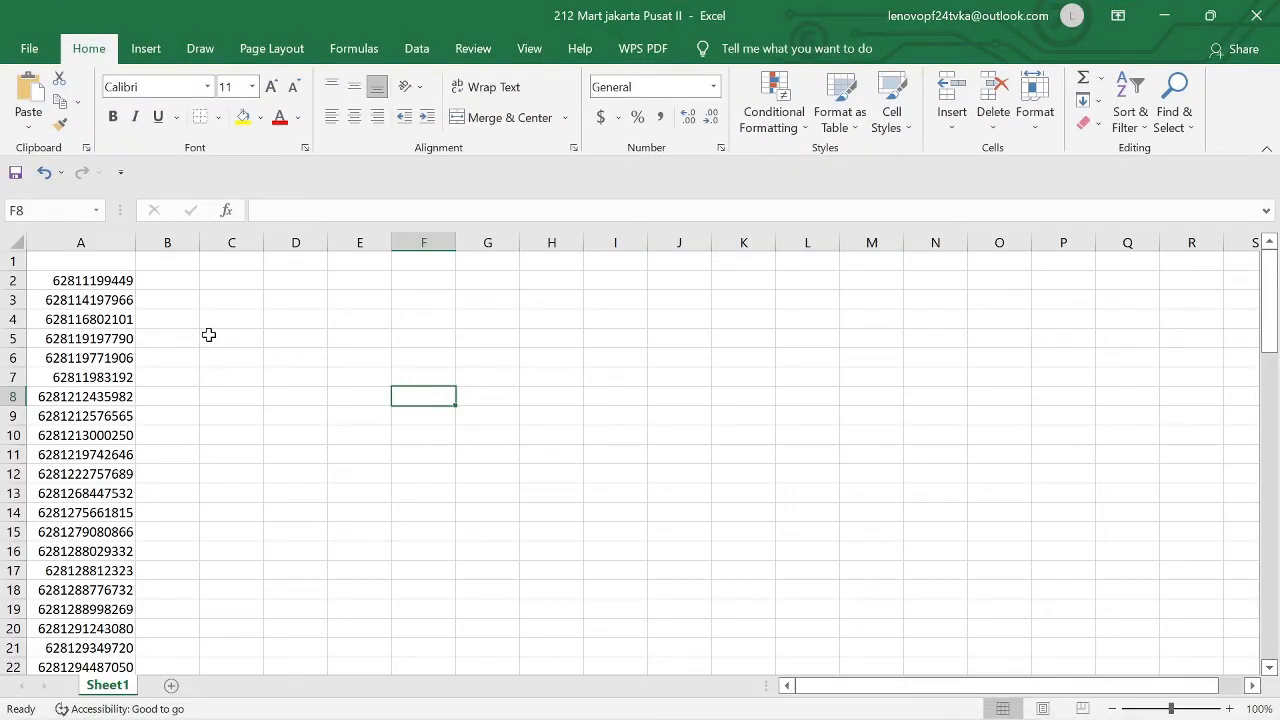
{"action": "left_click", "coordinate": [177, 283]}
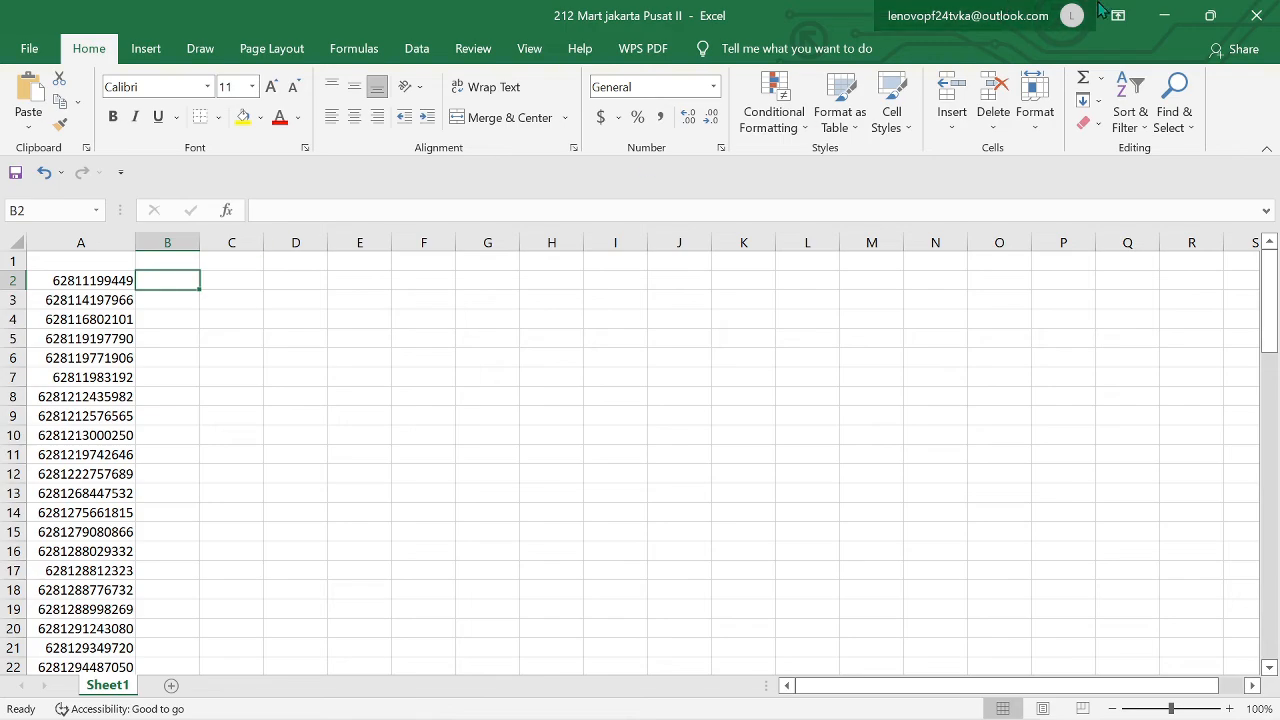
{"action": "left_click", "coordinate": [1164, 15]}
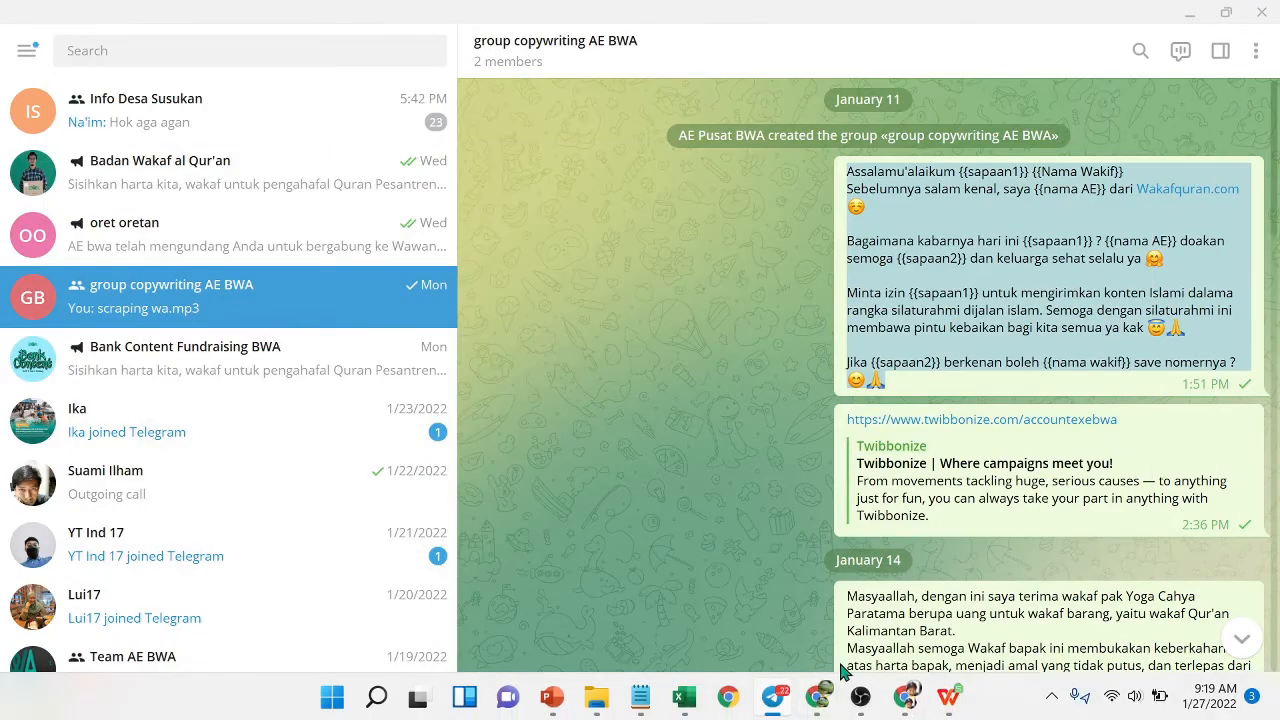
{"action": "left_click", "coordinate": [818, 697]}
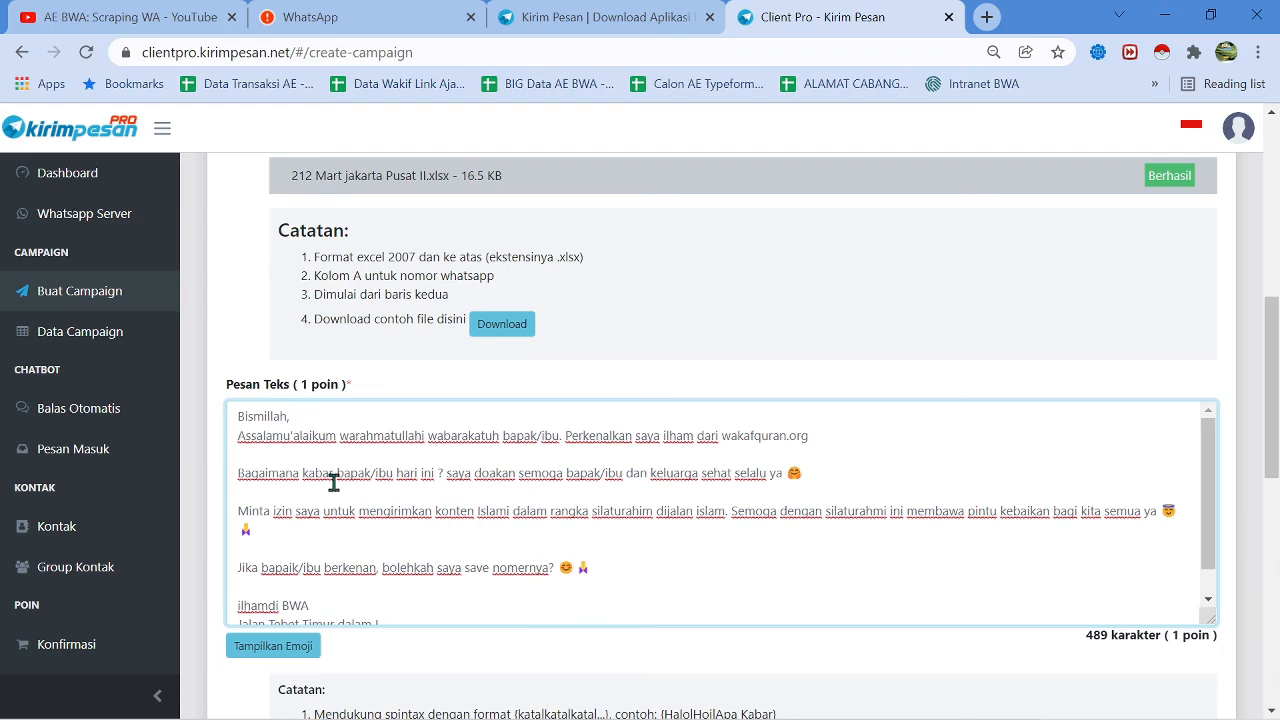
Replace bapak/ibu after "Bagaimana kabar" with the opening of a column B placeholder, {{B
{"action": "left_click_drag", "start_coordinate": [336, 472], "coordinate": [379, 489]}
{"action": "type", "text": "{|"}
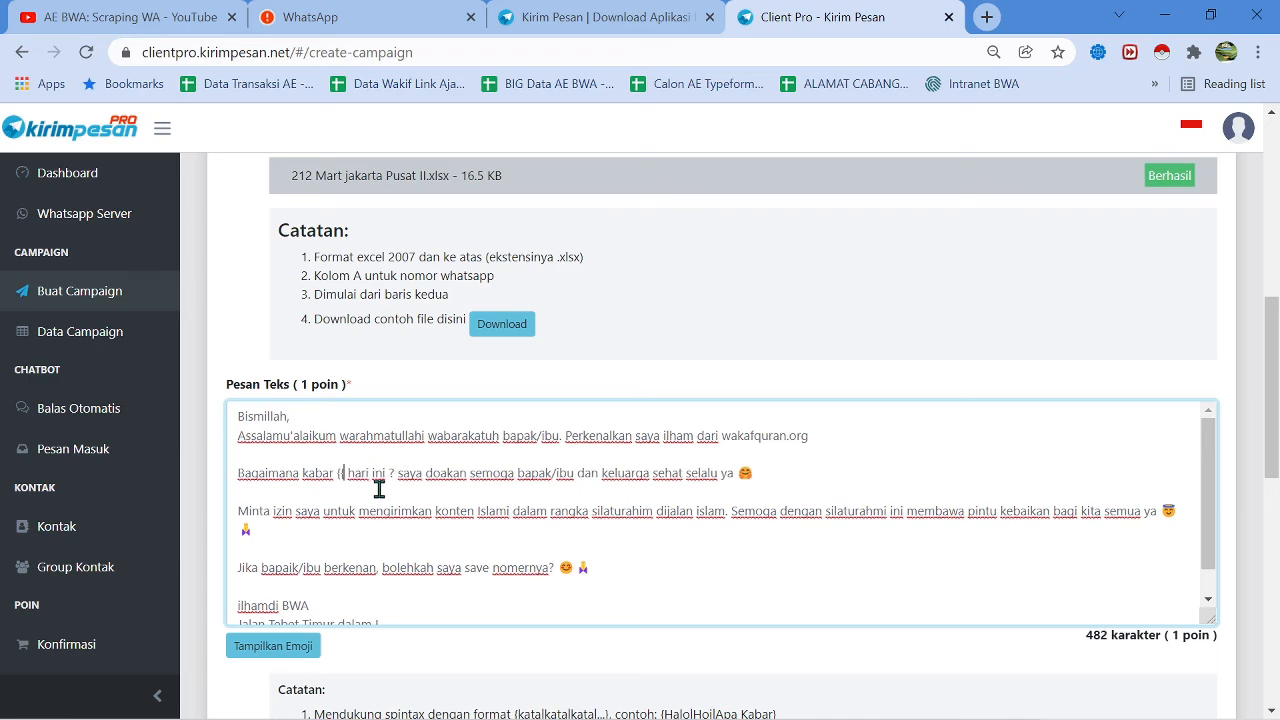
{"action": "type", "text": "B"}
Enter a sample recipient name in cell B2 of the Excel recipient list and return to the campaign form
{"action": "mouse_move", "coordinate": [797, 712]}
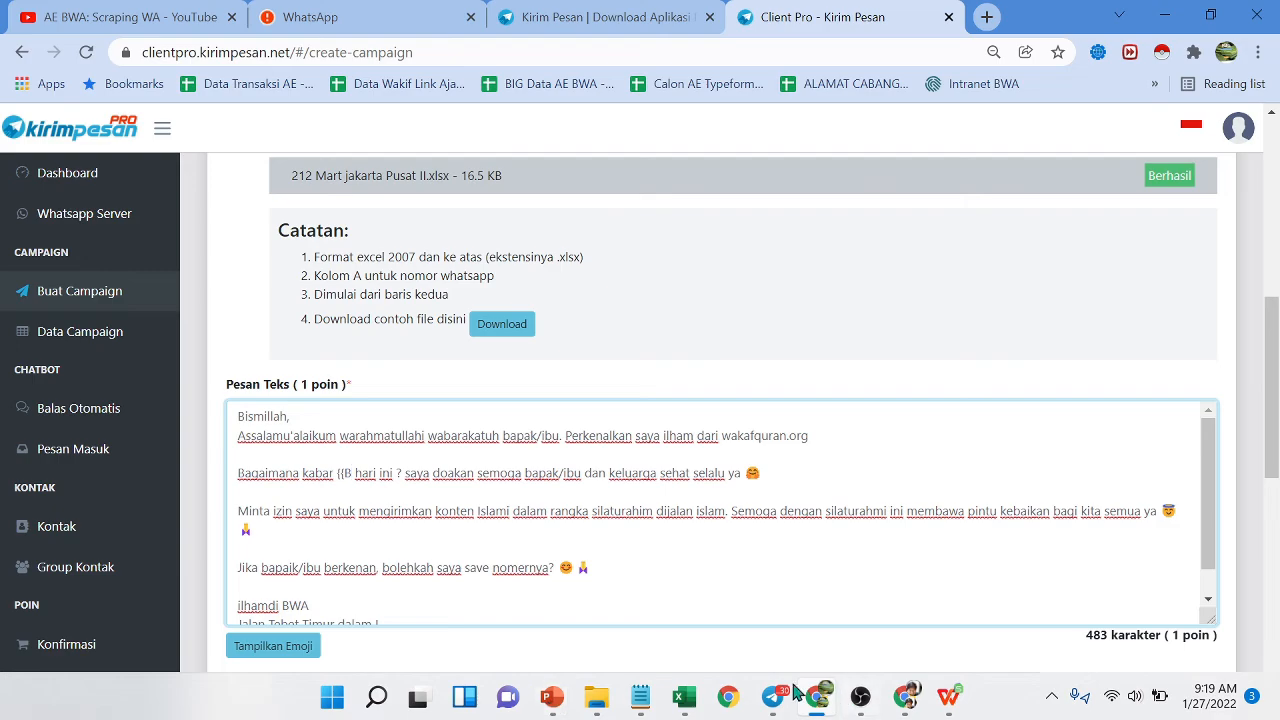
{"action": "left_click", "coordinate": [684, 697]}
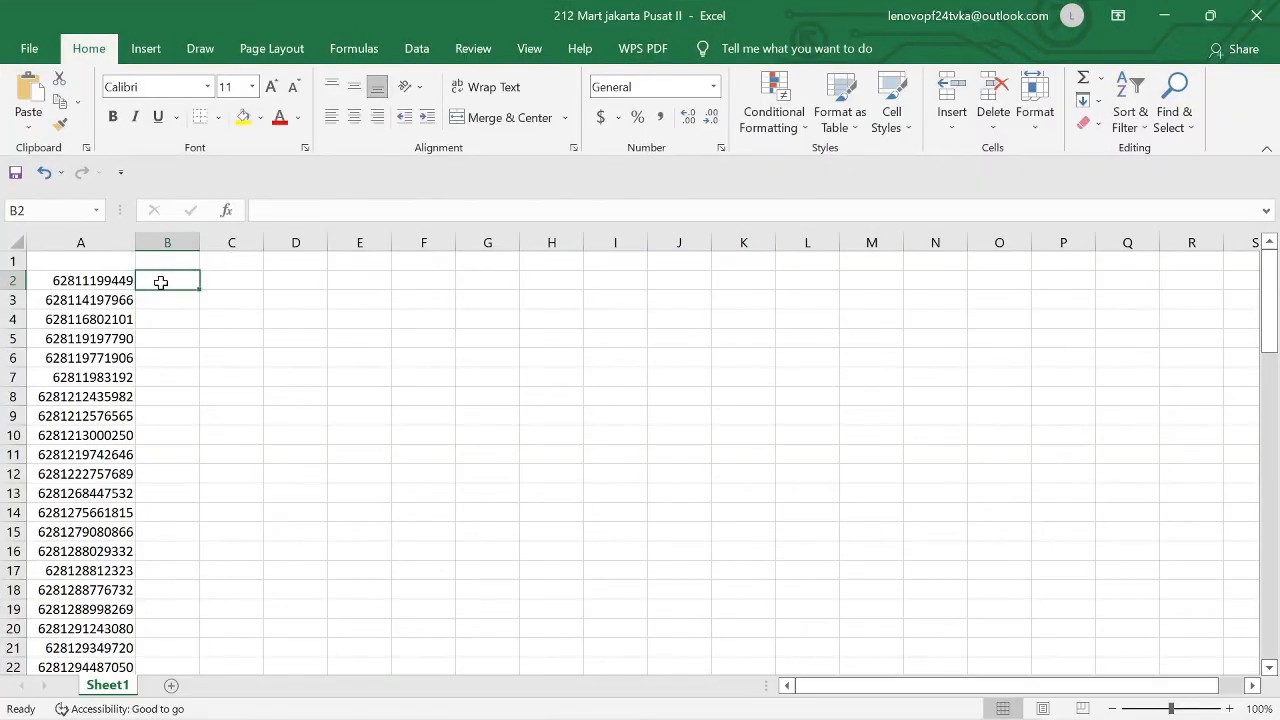
{"action": "type", "text": "badu"}
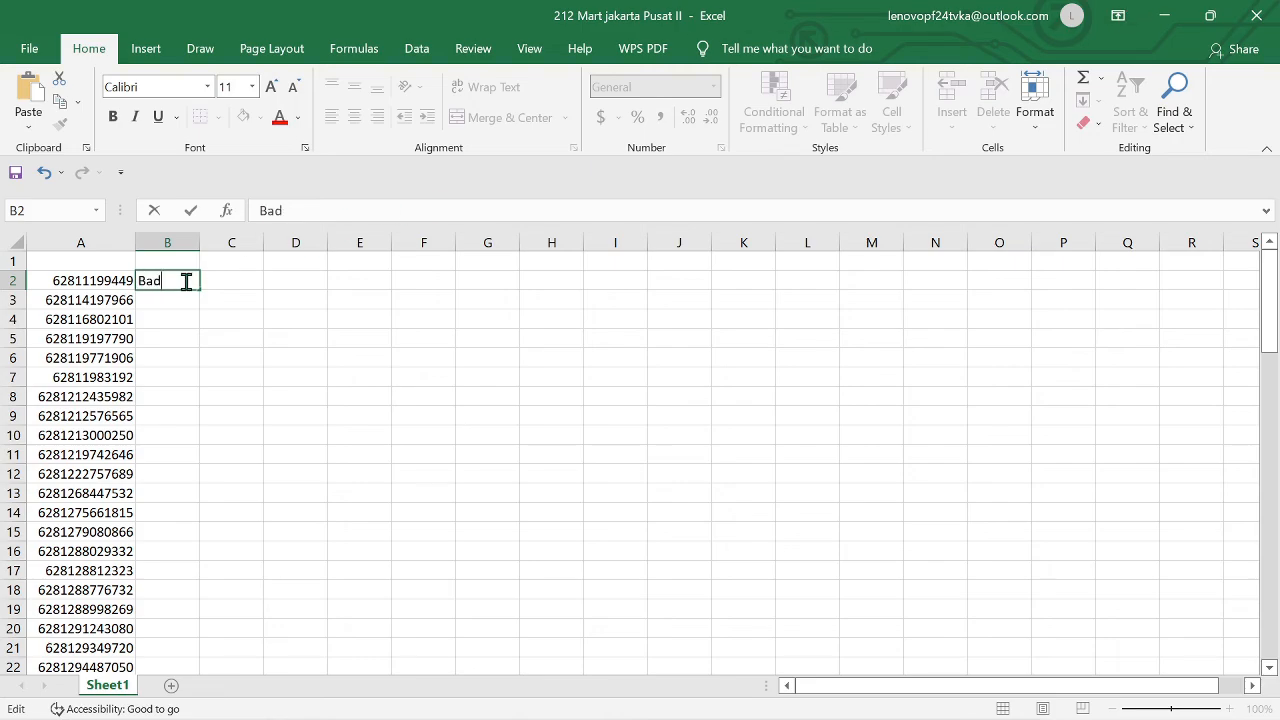
{"action": "left_click", "coordinate": [1164, 15]}
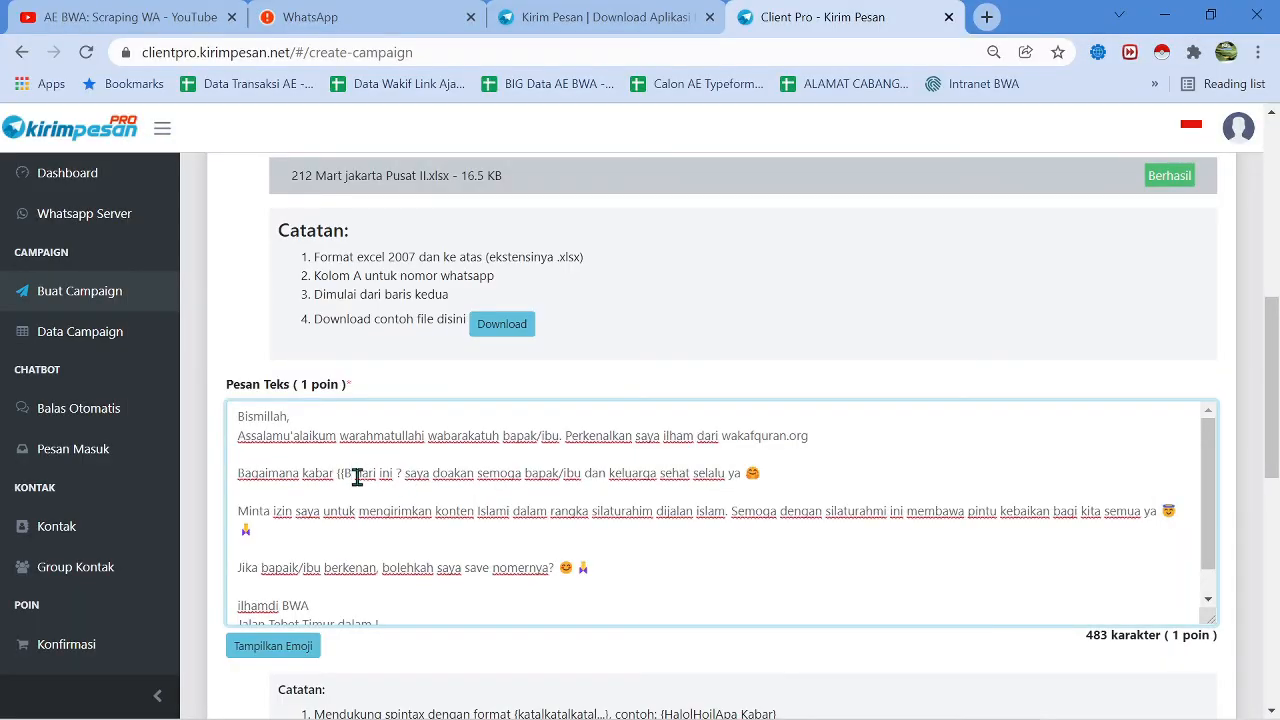
Close the column placeholder after "Bagaimana kabar" so that it reads {{B}}
{"action": "left_click", "coordinate": [356, 476]}
{"action": "type", "text": "}}"}
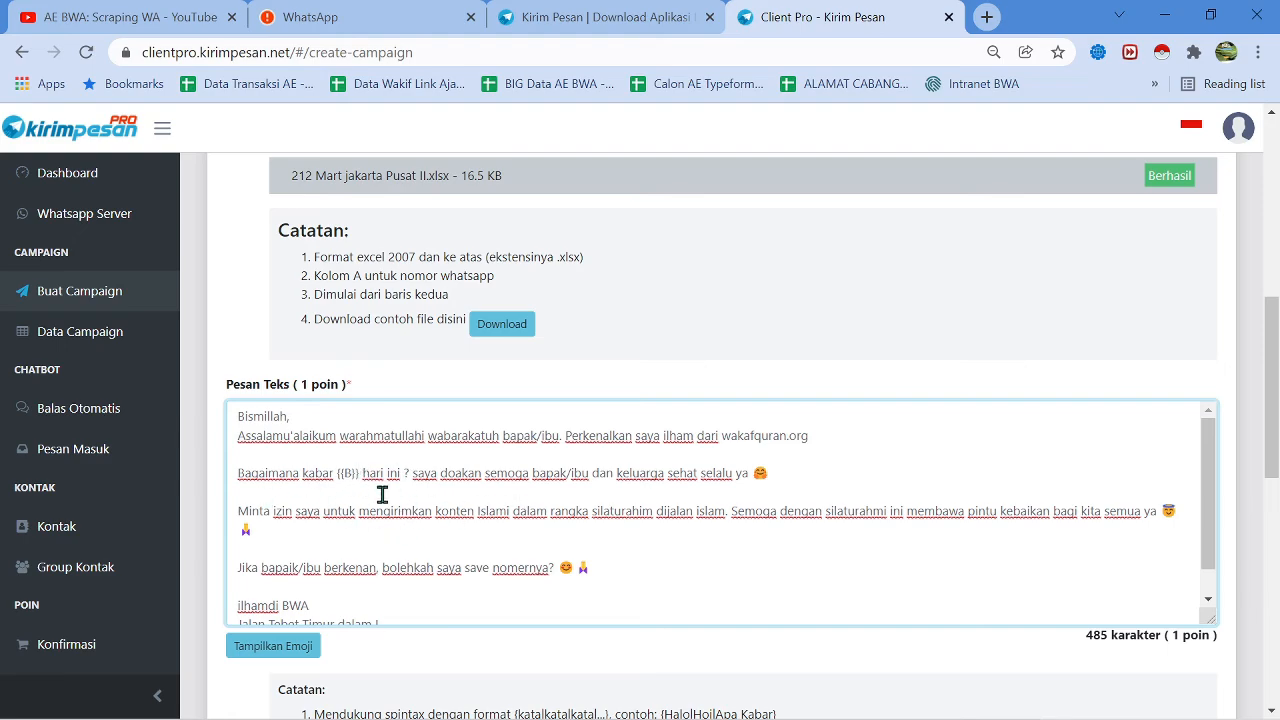
Remove the {{B}} placeholder after "Bagaimana kabar" and write bapak/ibu in its place
{"action": "key", "text": "BackSpace"}
{"action": "key", "text": "BackSpace"}
{"action": "key", "text": "BackSpace"}
{"action": "key", "text": "BackSpace"}
{"action": "key", "text": "BackSpace"}
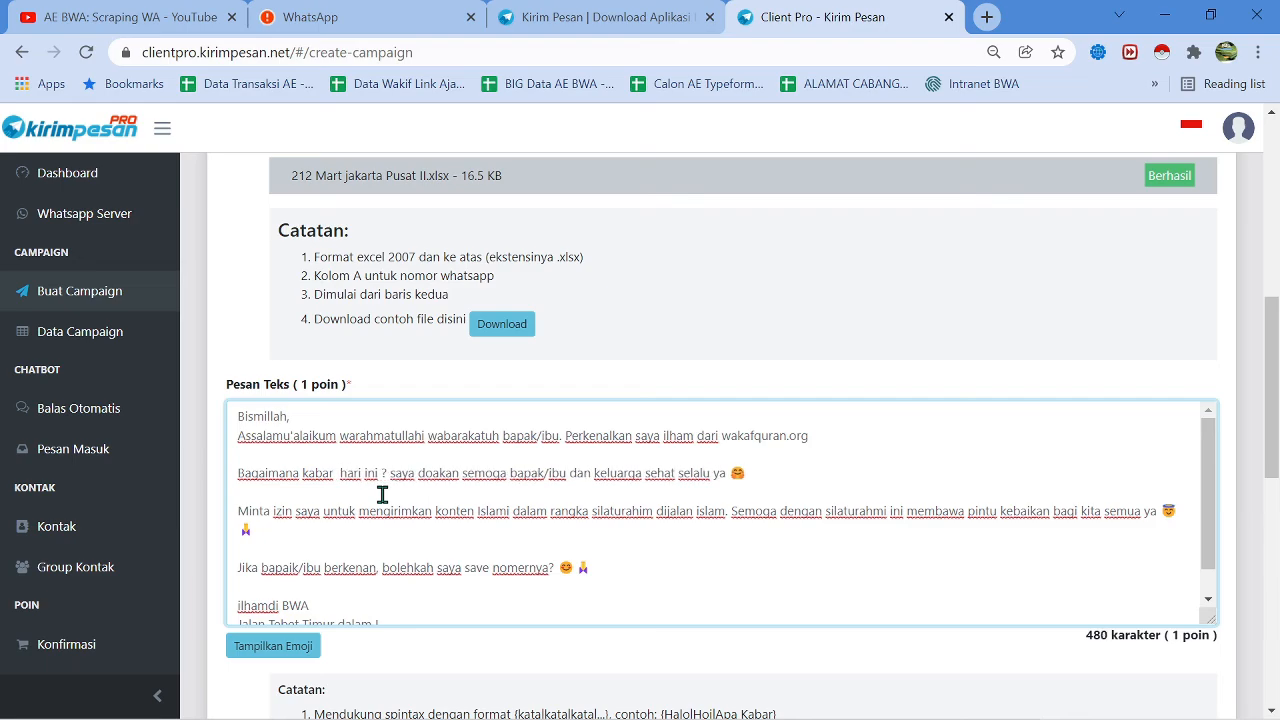
{"action": "type", "text": "bapak/ibu"}
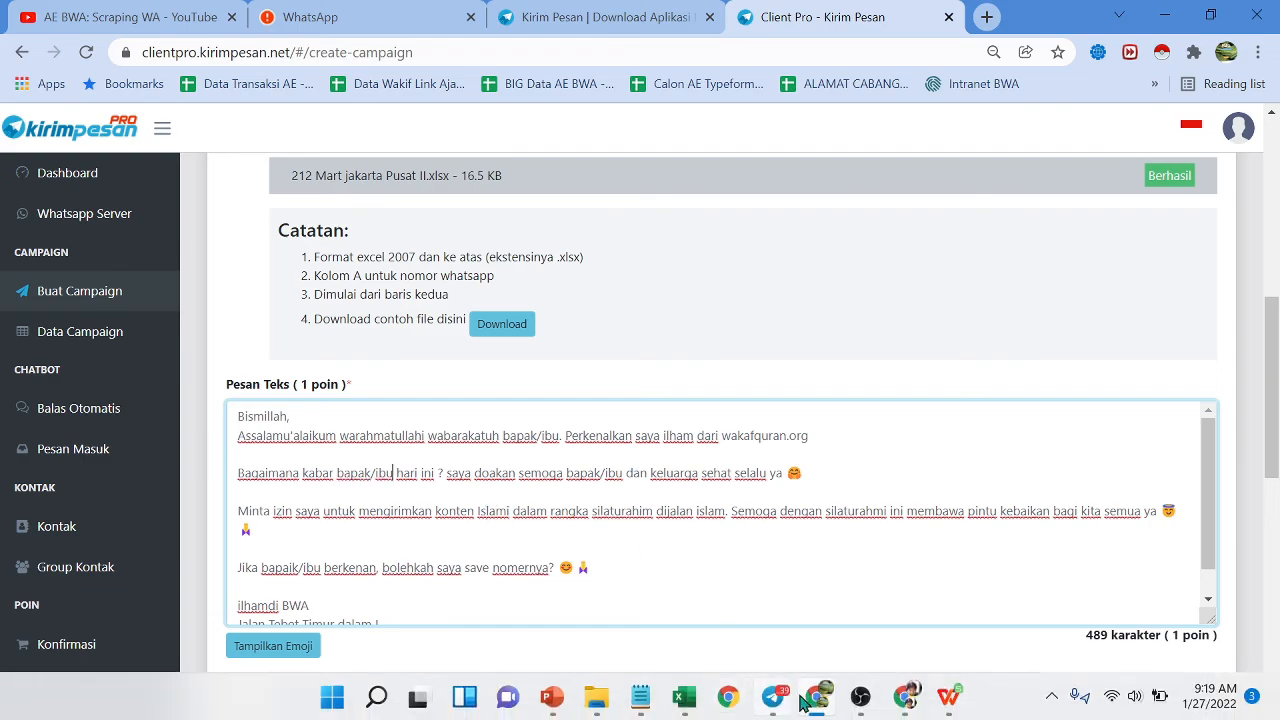
Switch to Telegram to look at the greeting template in the group copywriting AE BWA chat again
{"action": "left_click", "coordinate": [776, 704]}
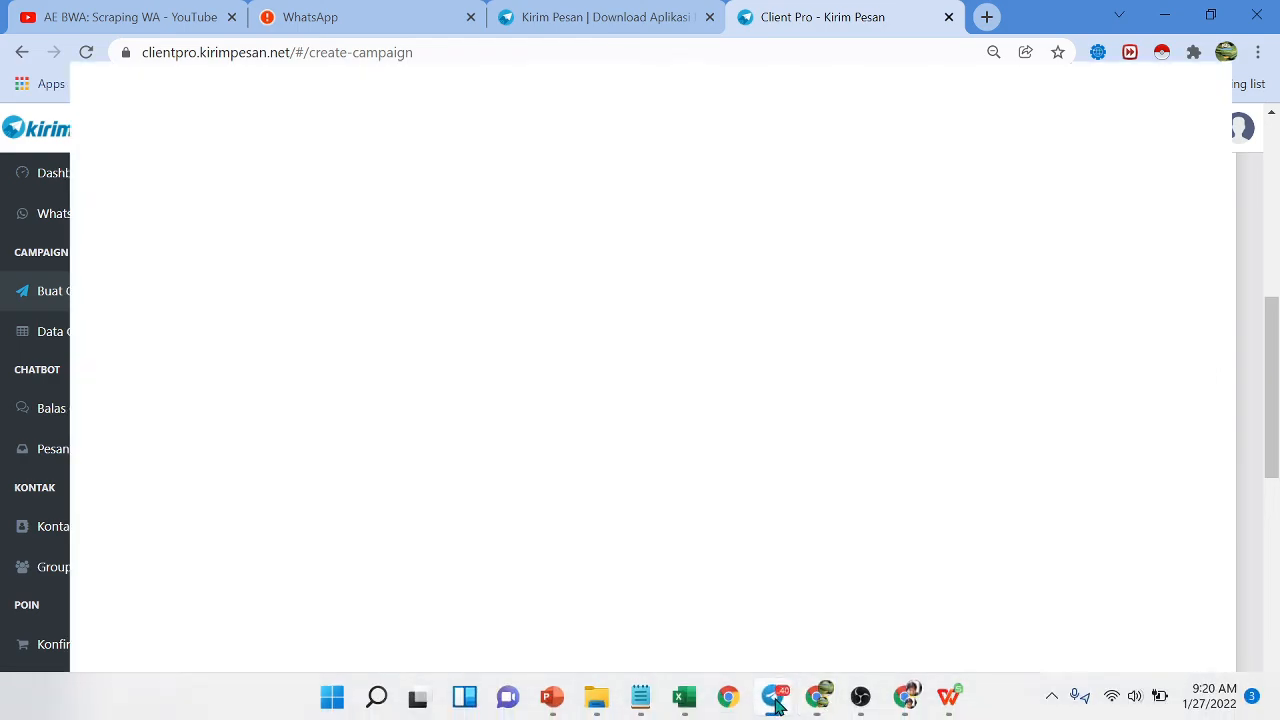
{"action": "mouse_move", "coordinate": [777, 705]}
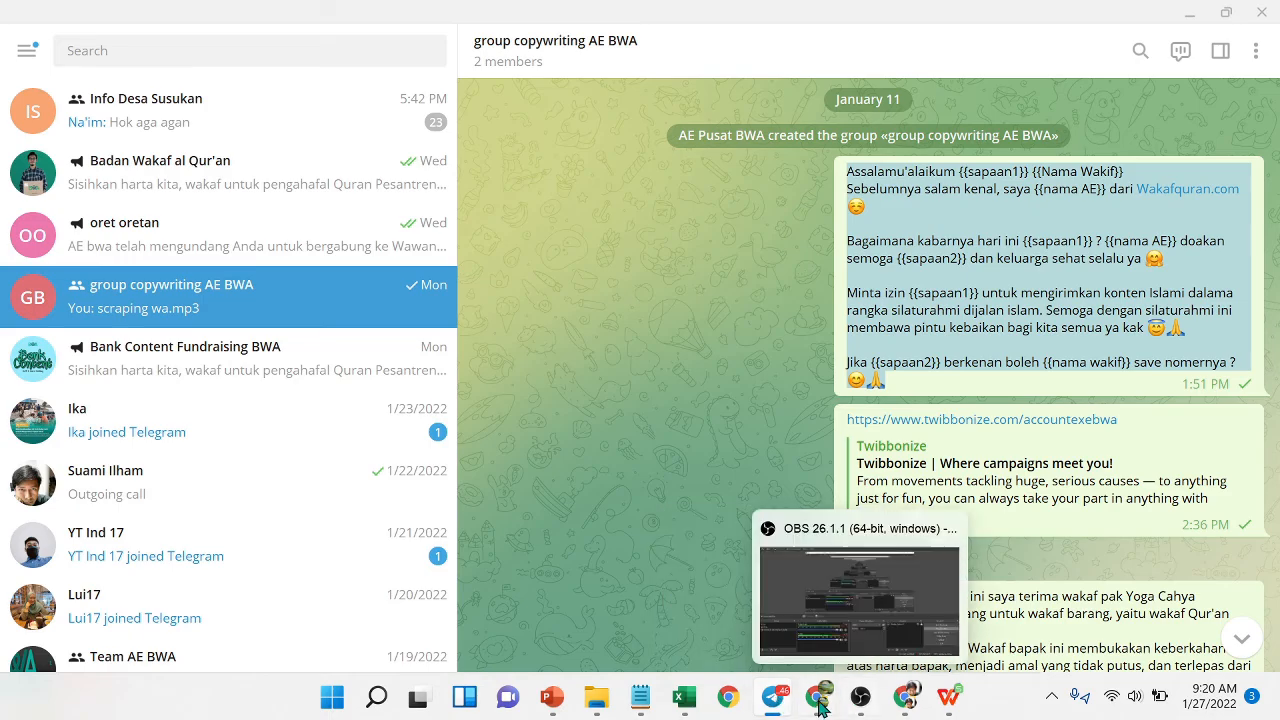
Switch to the Excel recipient list, clear the sample name from cell B2 and return to the campaign form
{"action": "left_click", "coordinate": [816, 697]}
{"action": "scroll", "coordinate": [585, 604], "scroll_direction": "down", "scroll_amount": 1}
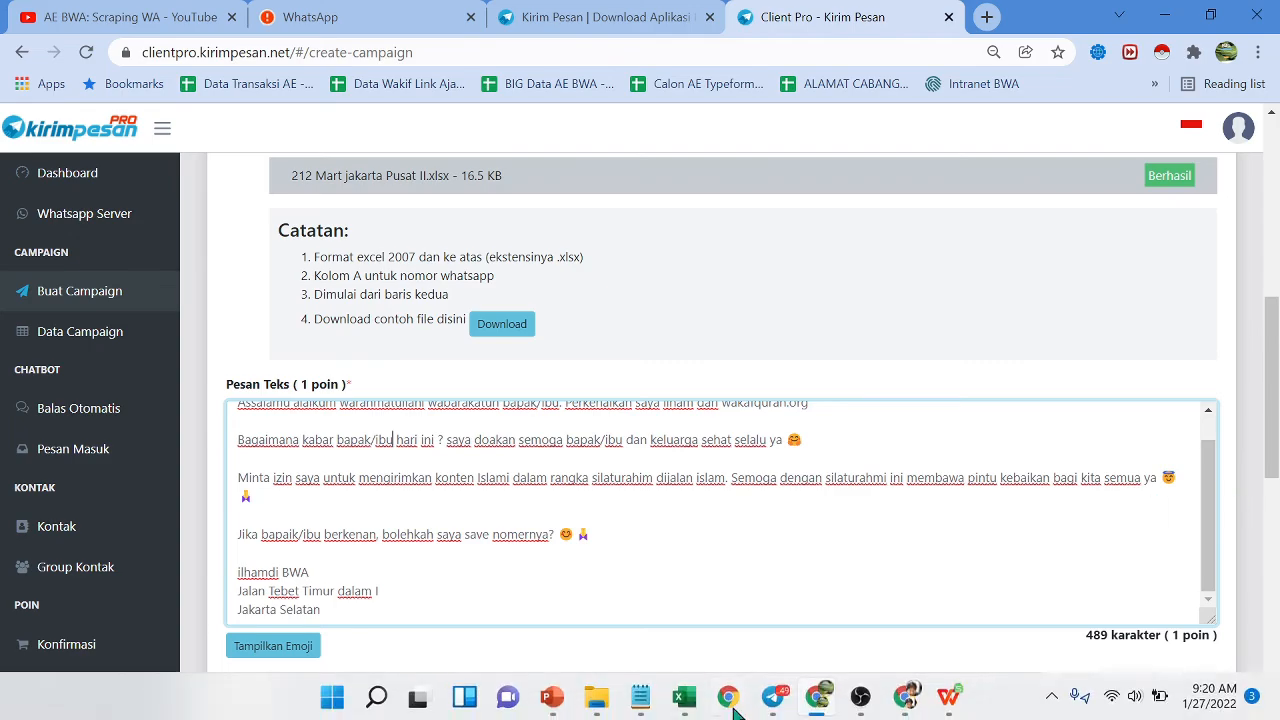
{"action": "left_click", "coordinate": [684, 704]}
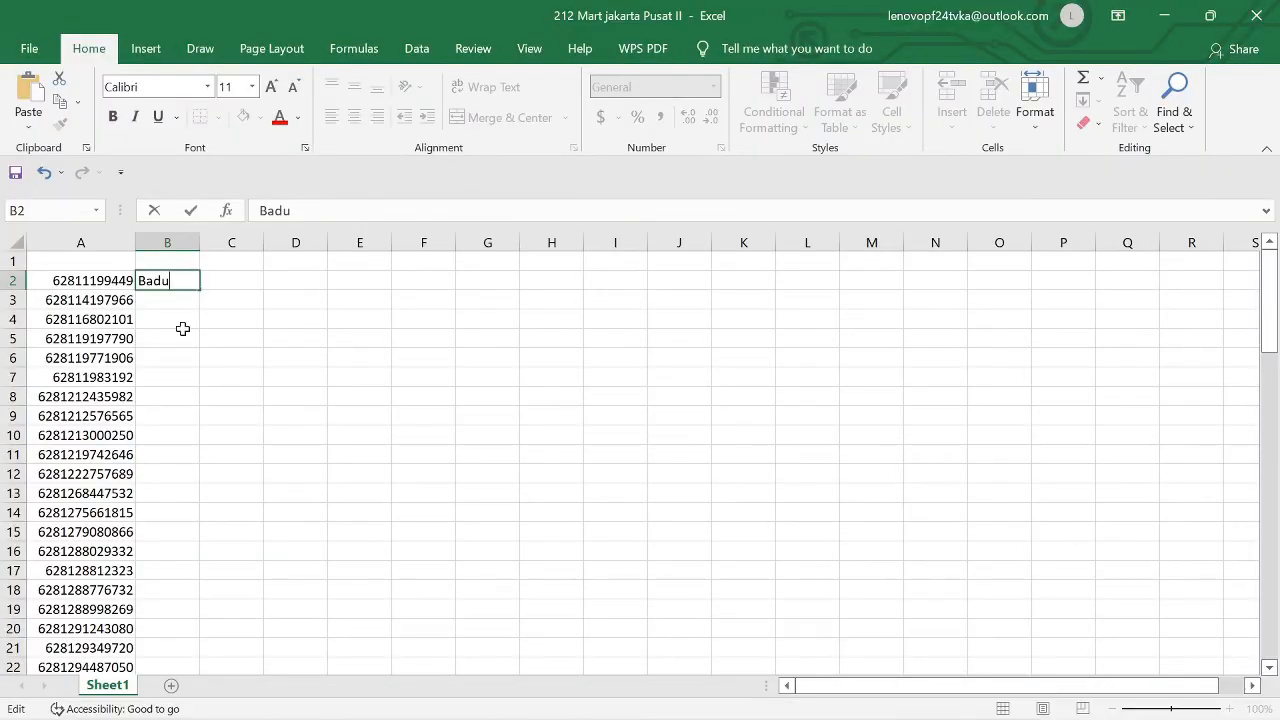
{"action": "left_click", "coordinate": [169, 389]}
{"action": "double_click", "coordinate": [163, 281]}
{"action": "key", "text": "BackSpace"}
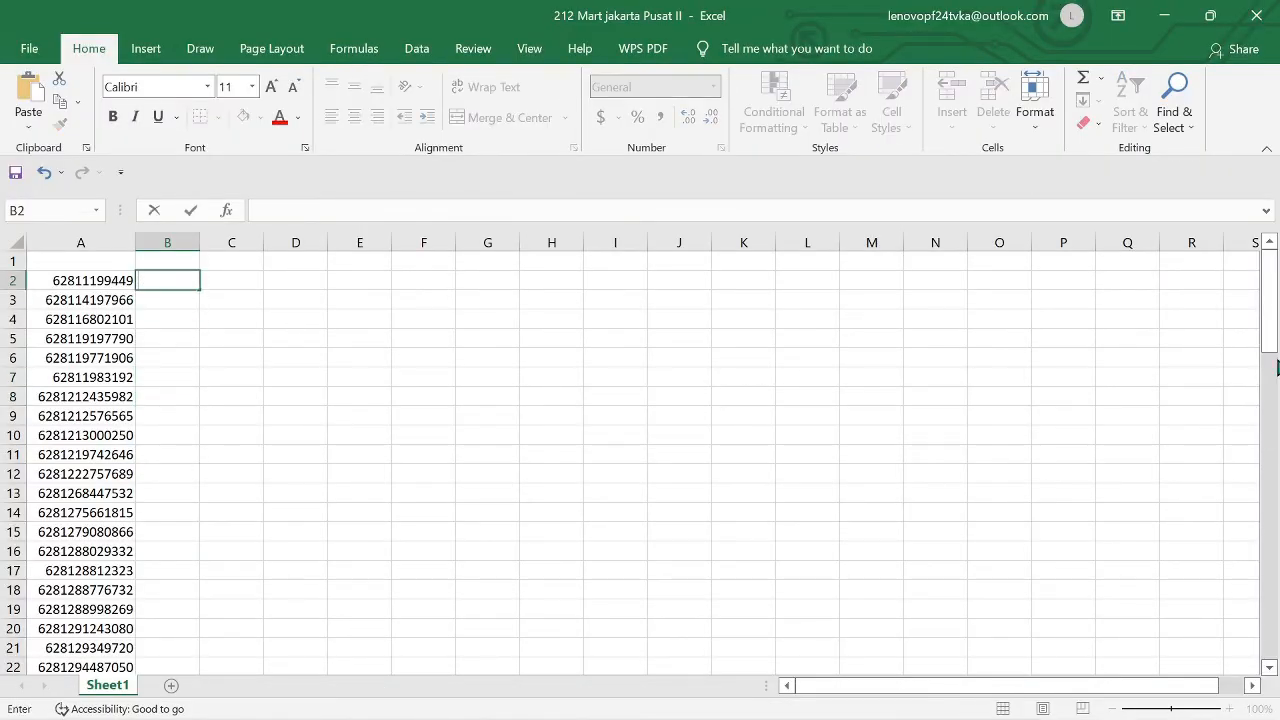
{"action": "left_click", "coordinate": [1164, 17]}
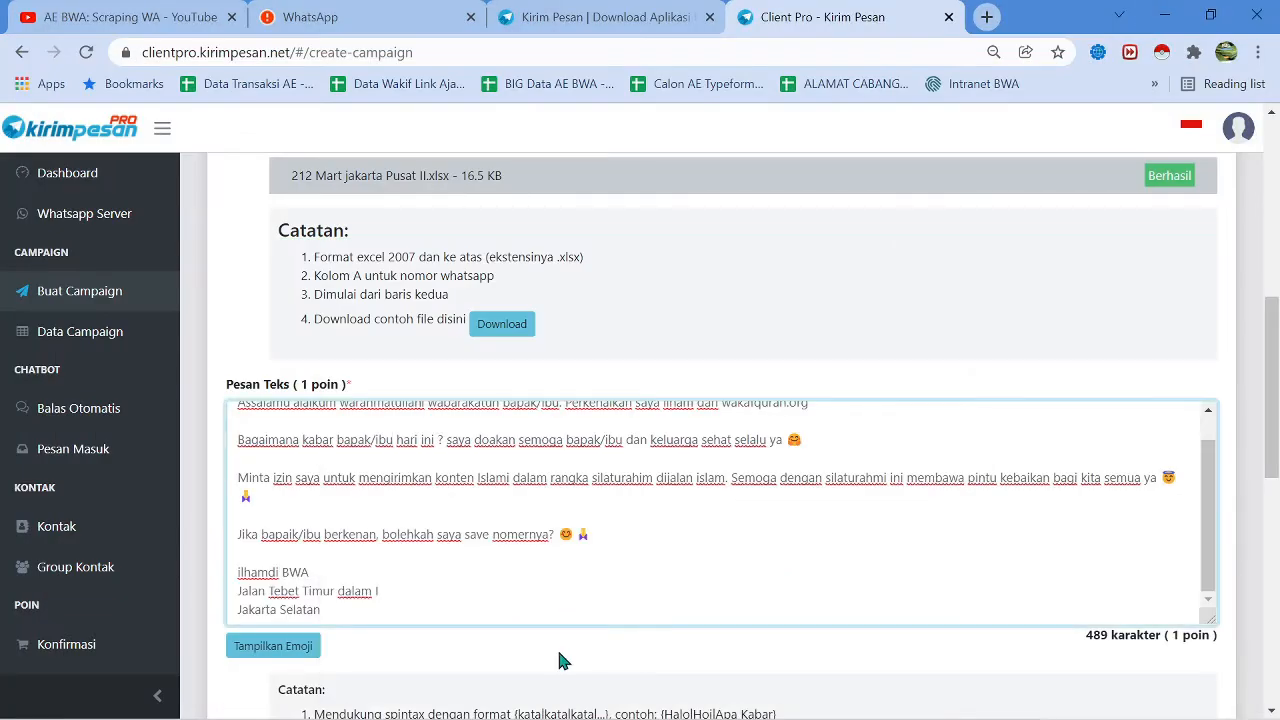
Attach the image WhatsApp Image 2021-12-24 at 14.04.55 from the Downloads folder to the campaign message
{"action": "scroll", "coordinate": [527, 640], "scroll_direction": "down", "scroll_amount": 3}
{"action": "scroll", "coordinate": [545, 545], "scroll_direction": "down", "scroll_amount": 3}
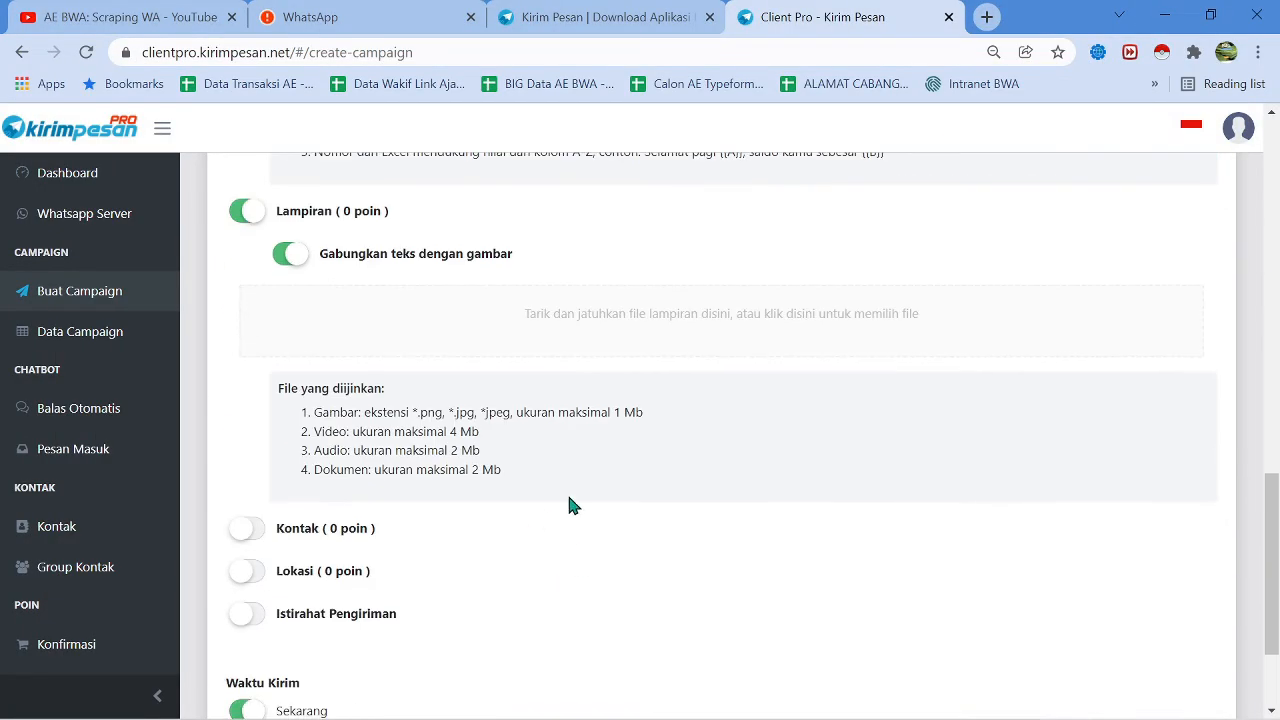
{"action": "scroll", "coordinate": [567, 492], "scroll_direction": "up", "scroll_amount": 3}
{"action": "scroll", "coordinate": [716, 524], "scroll_direction": "up", "scroll_amount": 2}
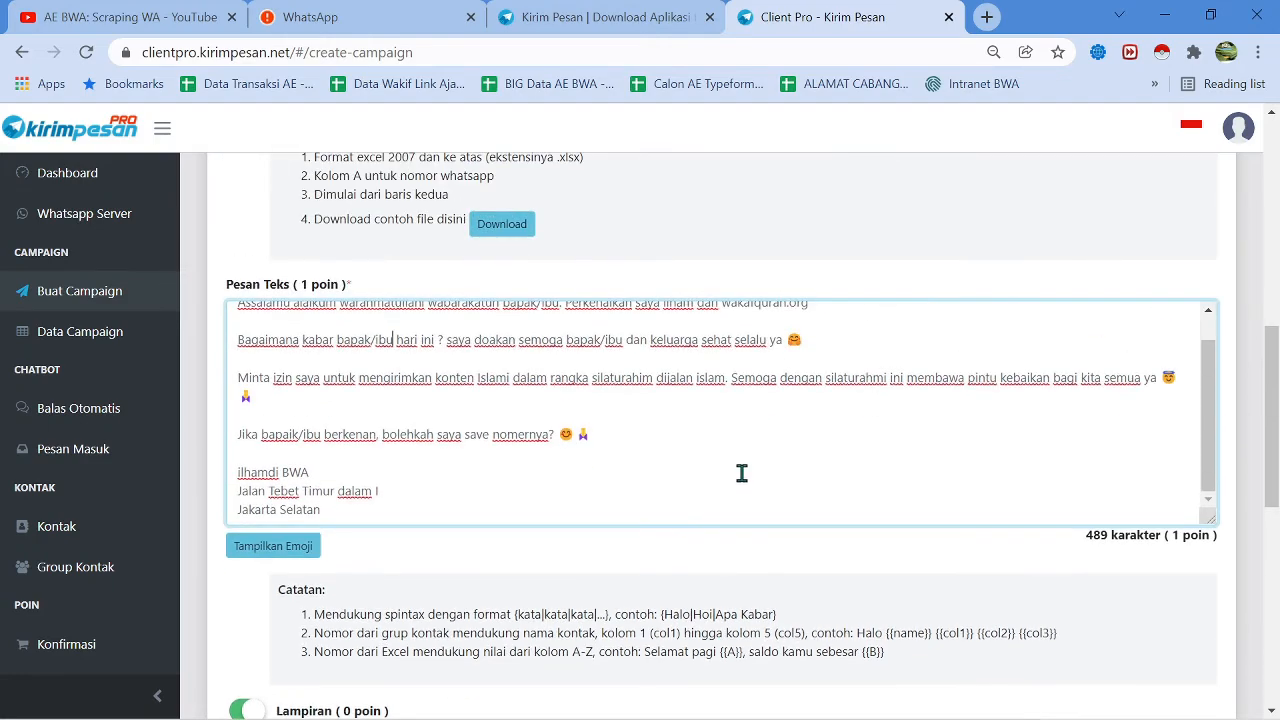
{"action": "scroll", "coordinate": [742, 473], "scroll_direction": "up", "scroll_amount": 1}
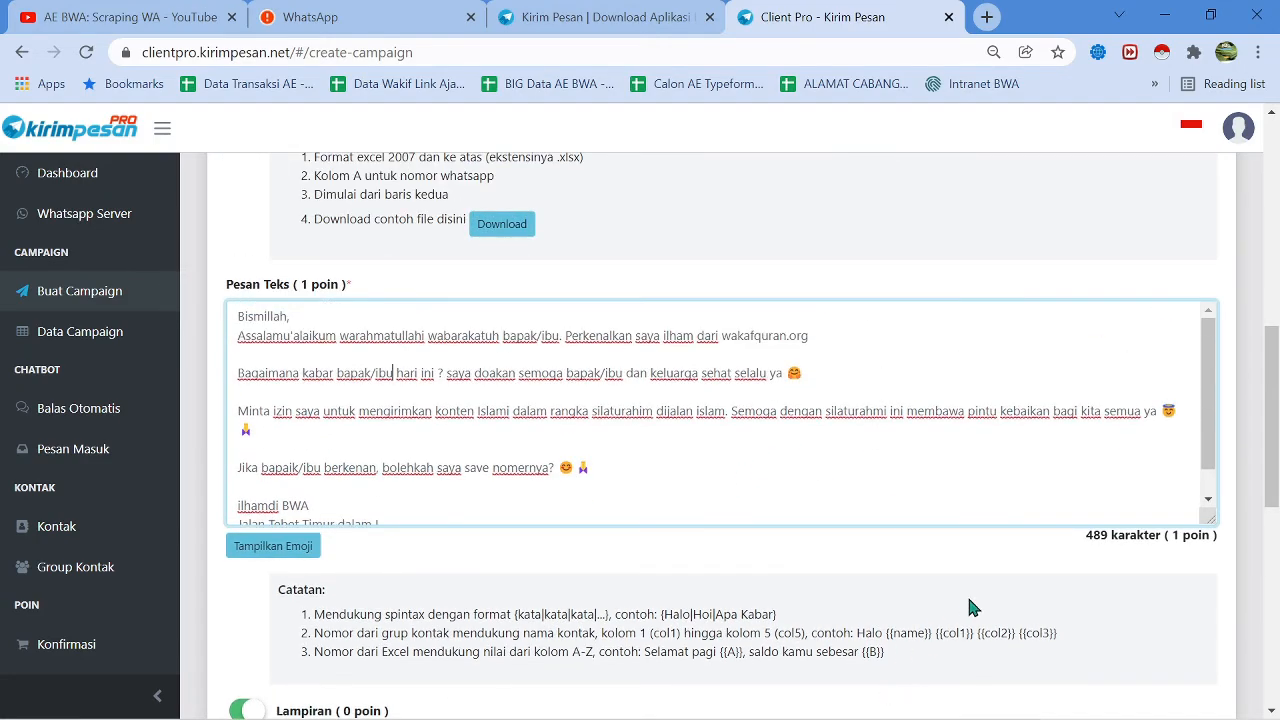
{"action": "scroll", "coordinate": [969, 603], "scroll_direction": "down", "scroll_amount": 4}
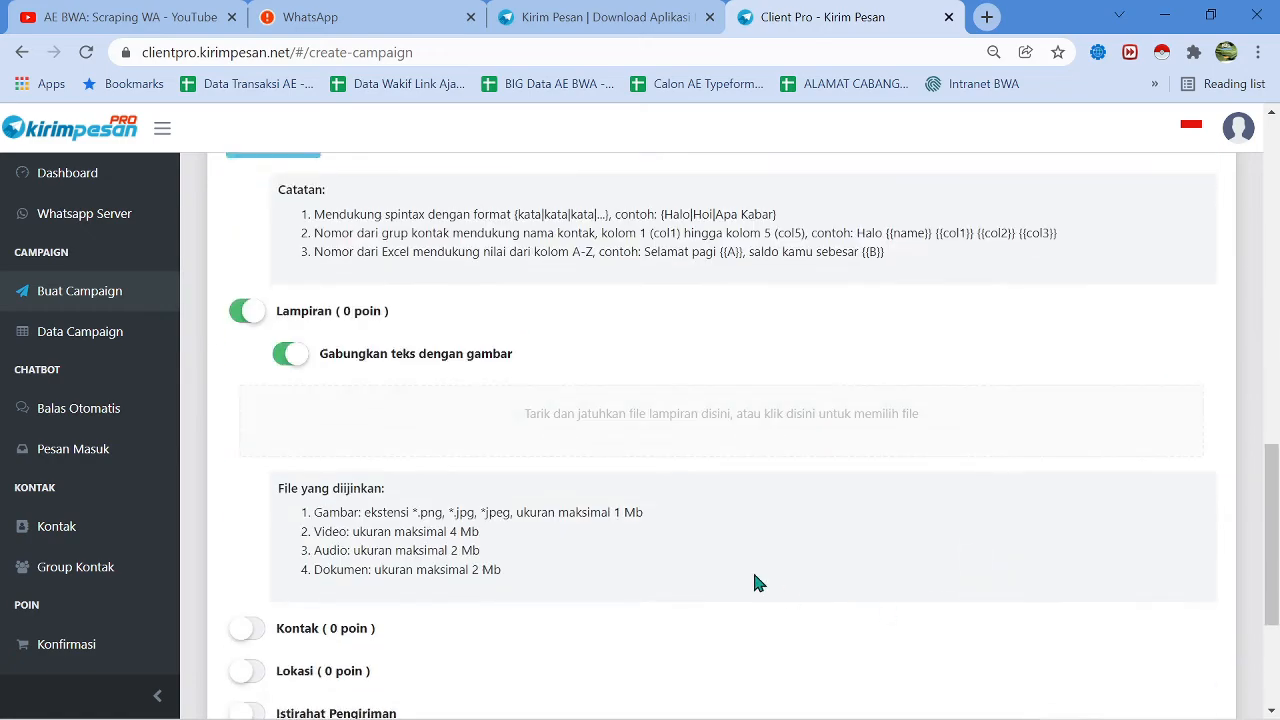
{"action": "left_click", "coordinate": [534, 446]}
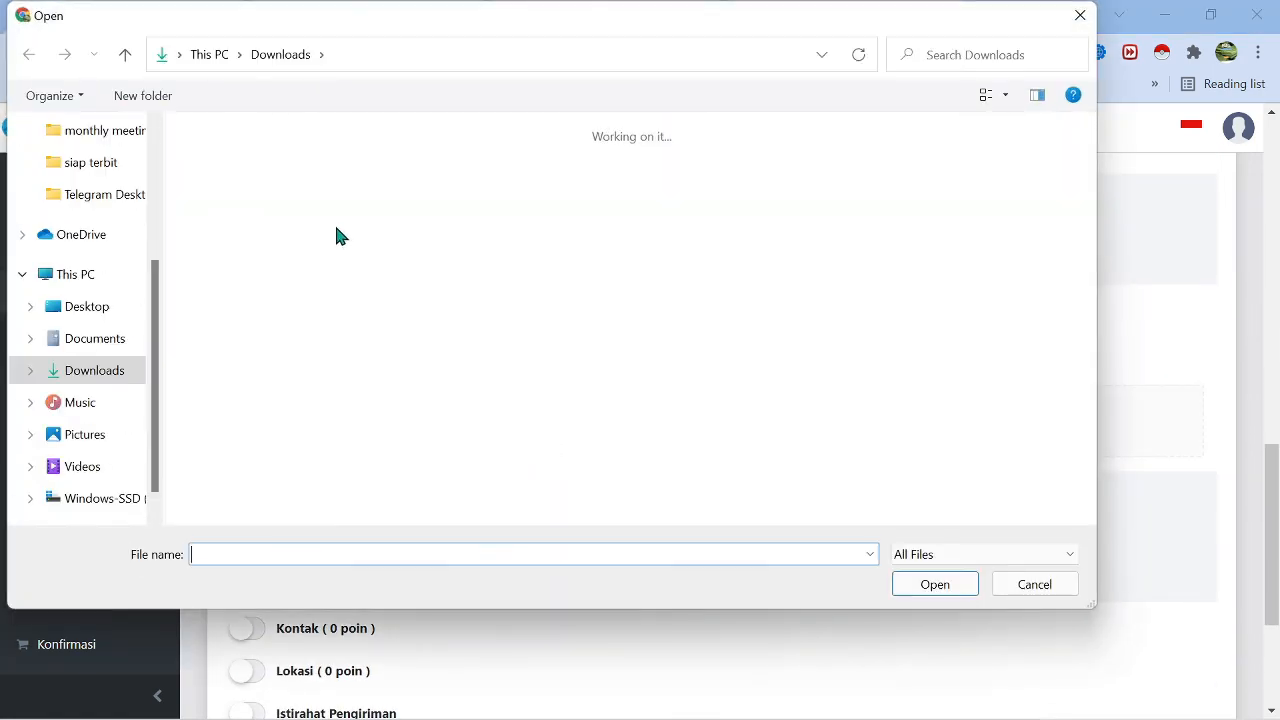
{"action": "scroll", "coordinate": [150, 340], "scroll_direction": "up", "scroll_amount": 3}
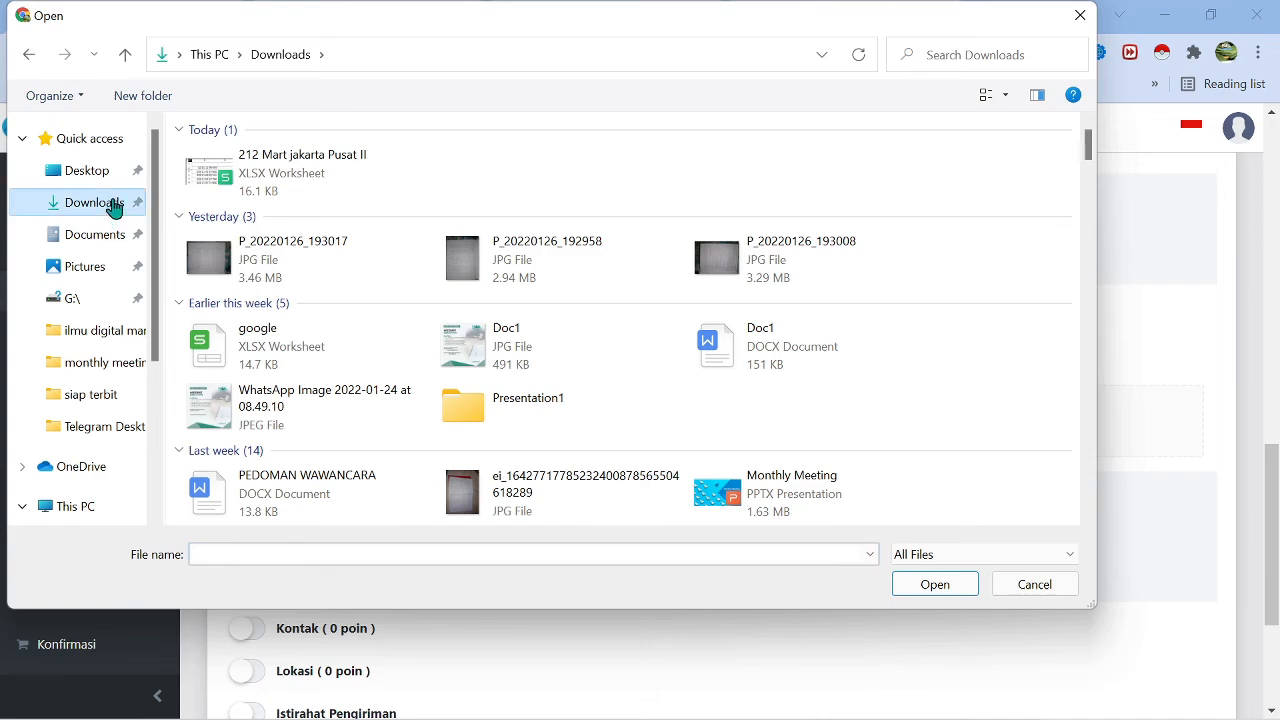
{"action": "scroll", "coordinate": [600, 378], "scroll_direction": "down", "scroll_amount": 5}
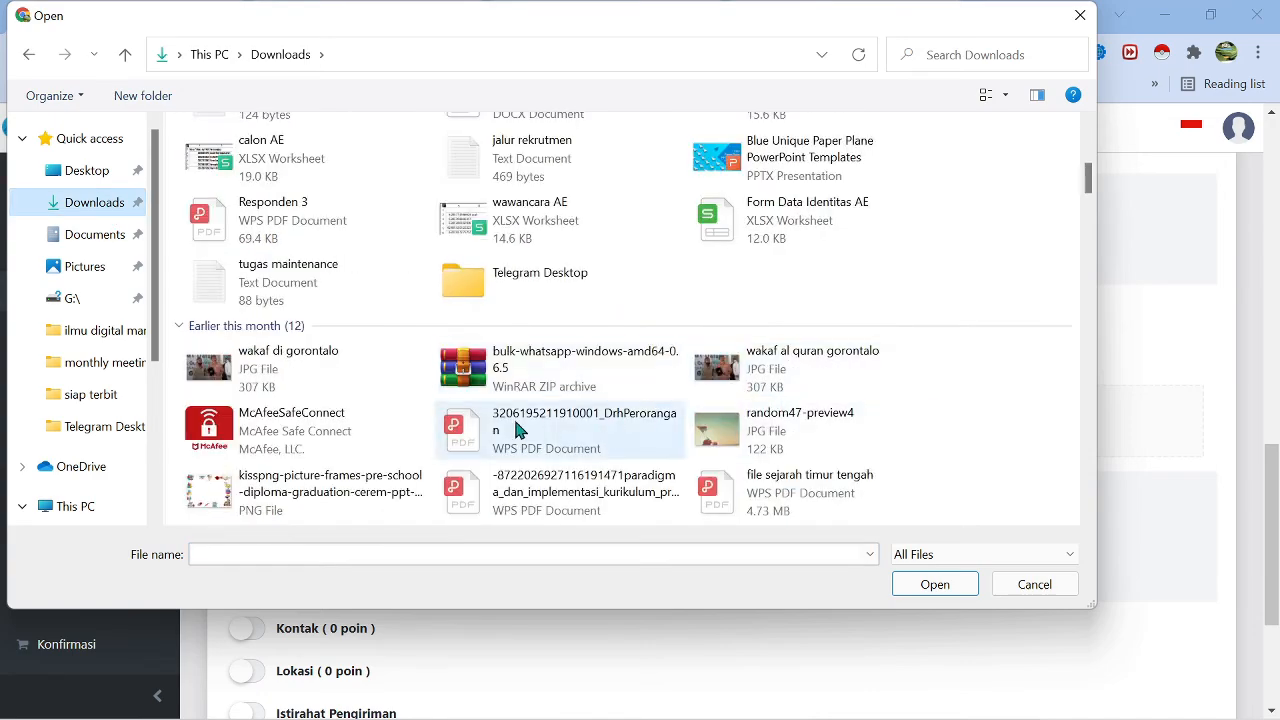
{"action": "scroll", "coordinate": [600, 400], "scroll_direction": "down", "scroll_amount": 5}
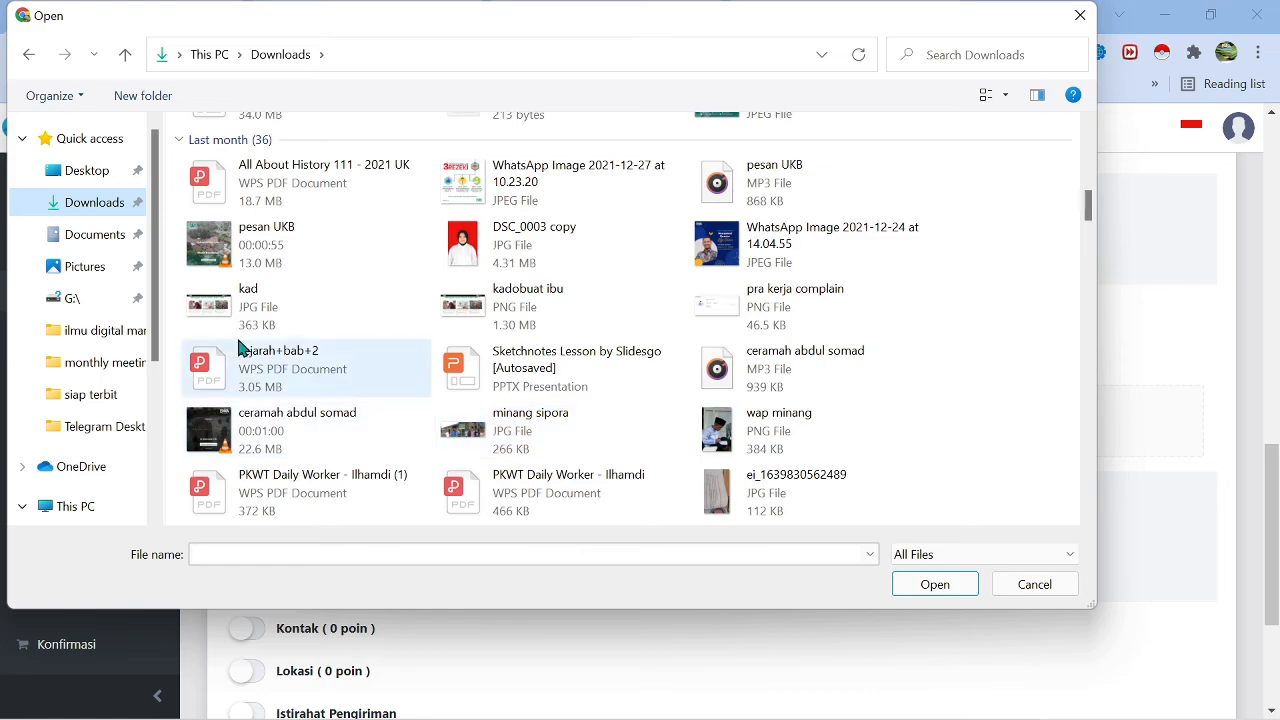
{"action": "left_click", "coordinate": [730, 262]}
{"action": "left_click", "coordinate": [936, 588]}
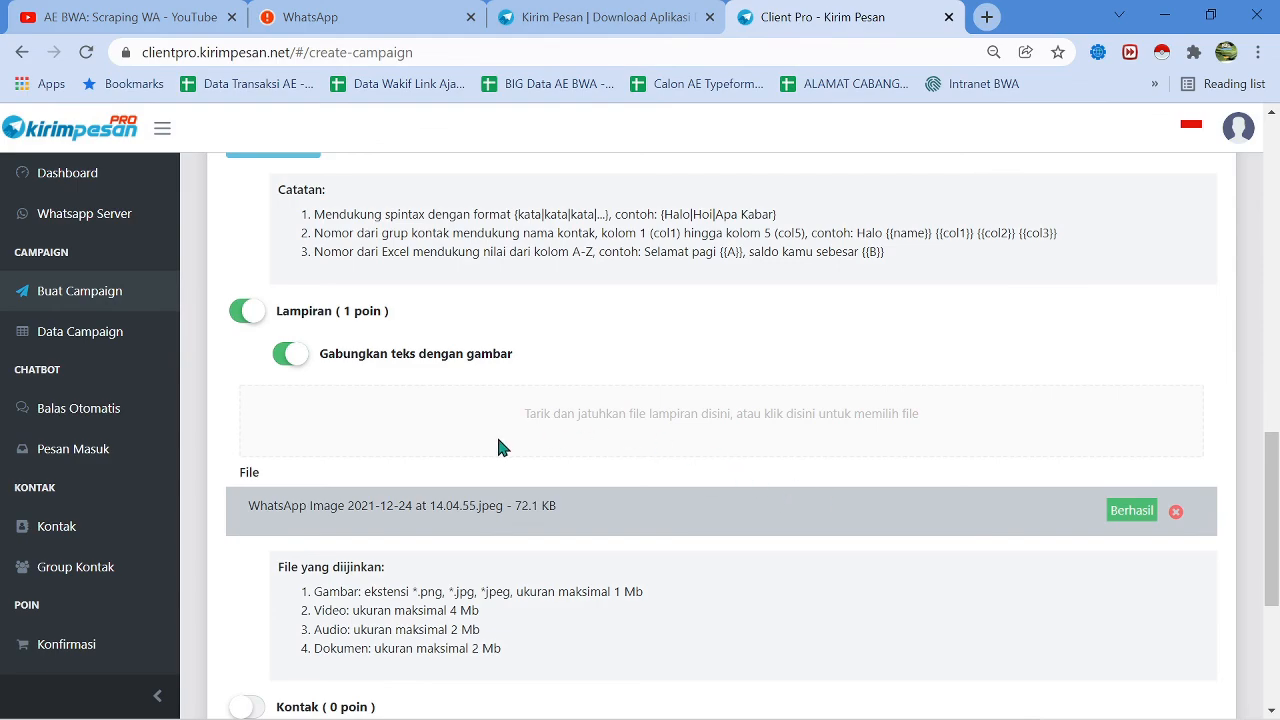
In File Explorer, find WhatsApp Image 2021-12-24 at 14.04.55 in Downloads, view it and close the viewer
{"action": "left_click", "coordinate": [596, 703]}
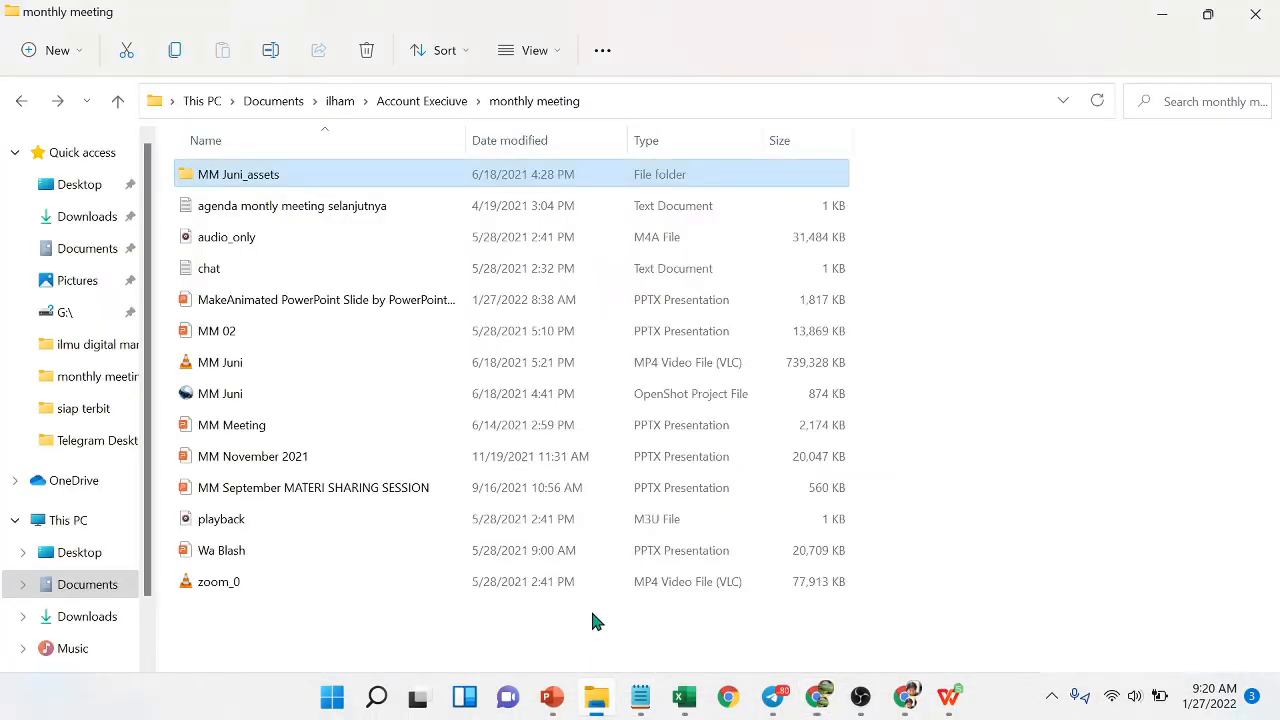
{"action": "left_click", "coordinate": [74, 220]}
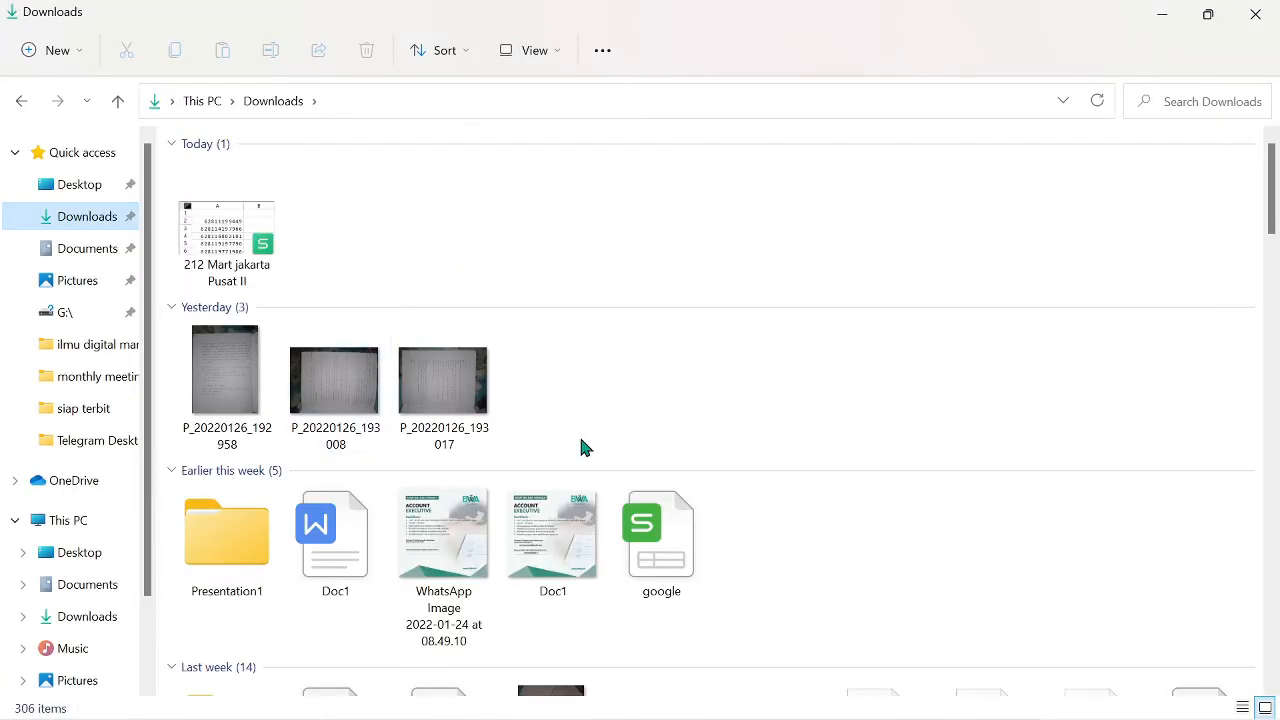
{"action": "scroll", "coordinate": [700, 445], "scroll_direction": "down", "scroll_amount": 3}
{"action": "scroll", "coordinate": [821, 443], "scroll_direction": "up", "scroll_amount": 4}
{"action": "scroll", "coordinate": [823, 450], "scroll_direction": "down", "scroll_amount": 3}
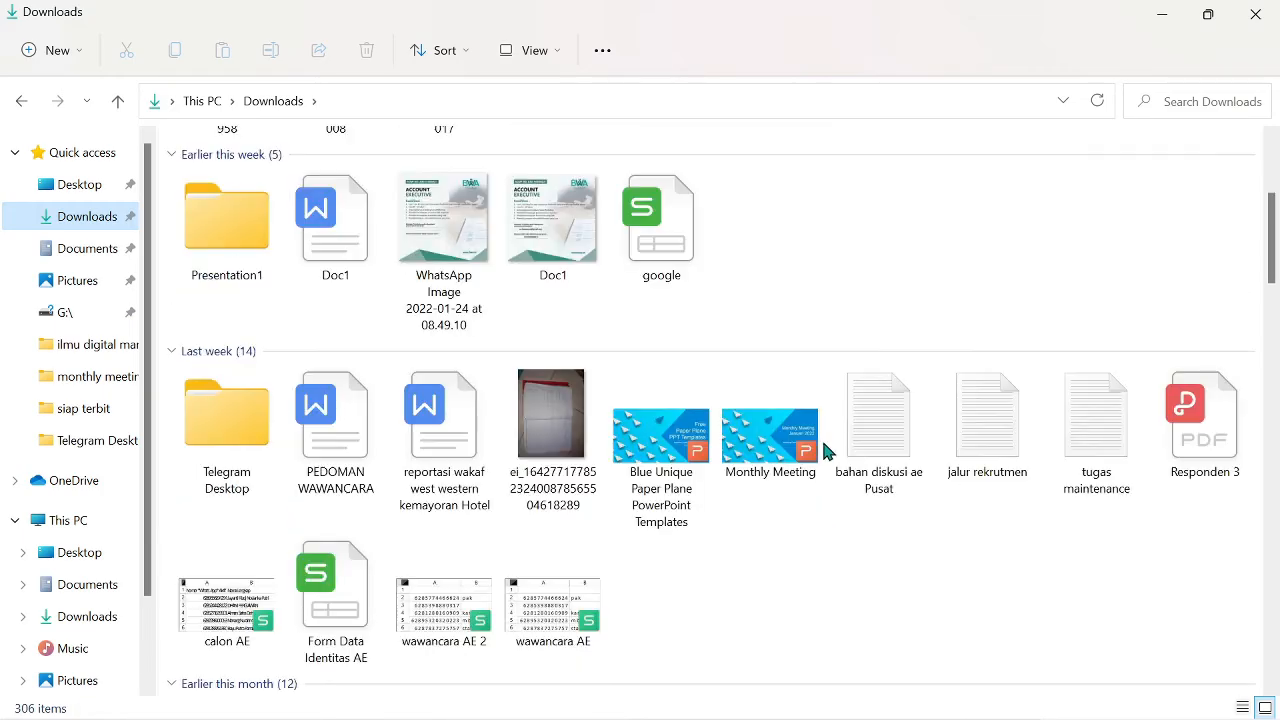
{"action": "scroll", "coordinate": [840, 430], "scroll_direction": "down", "scroll_amount": 10}
{"action": "scroll", "coordinate": [905, 423], "scroll_direction": "up", "scroll_amount": 6}
{"action": "scroll", "coordinate": [960, 425], "scroll_direction": "down", "scroll_amount": 4}
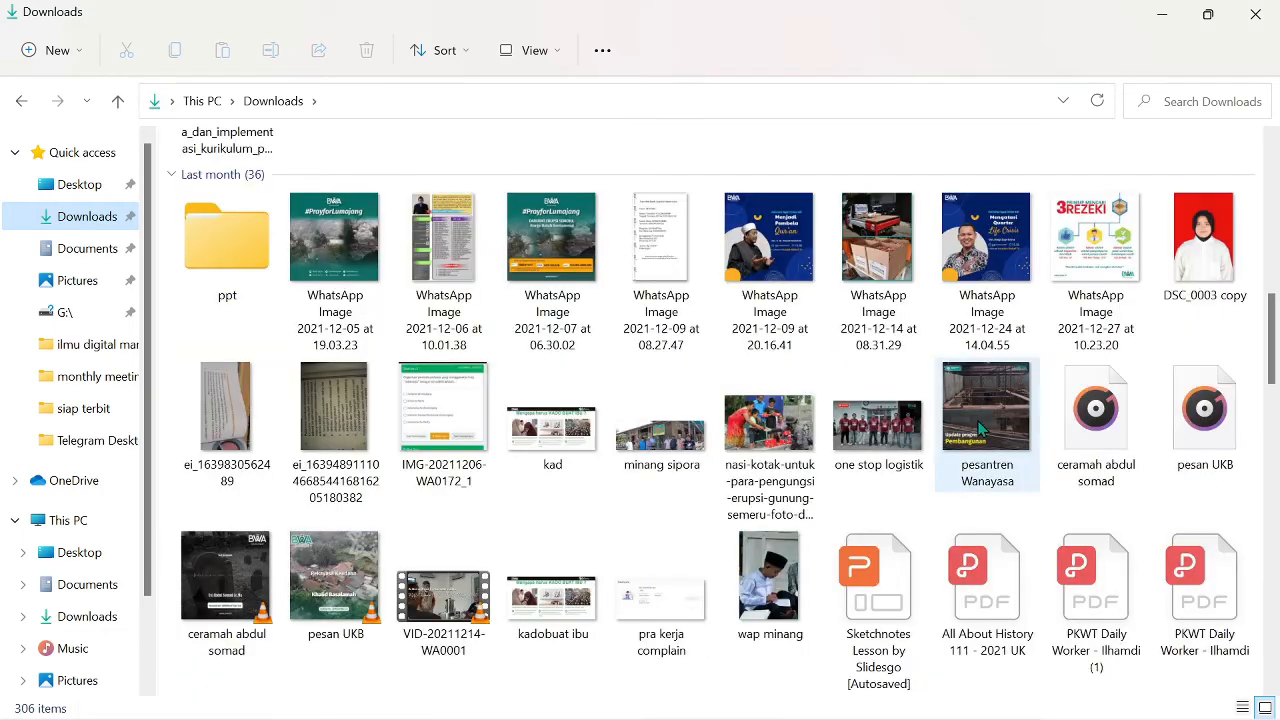
{"action": "left_click", "coordinate": [989, 244]}
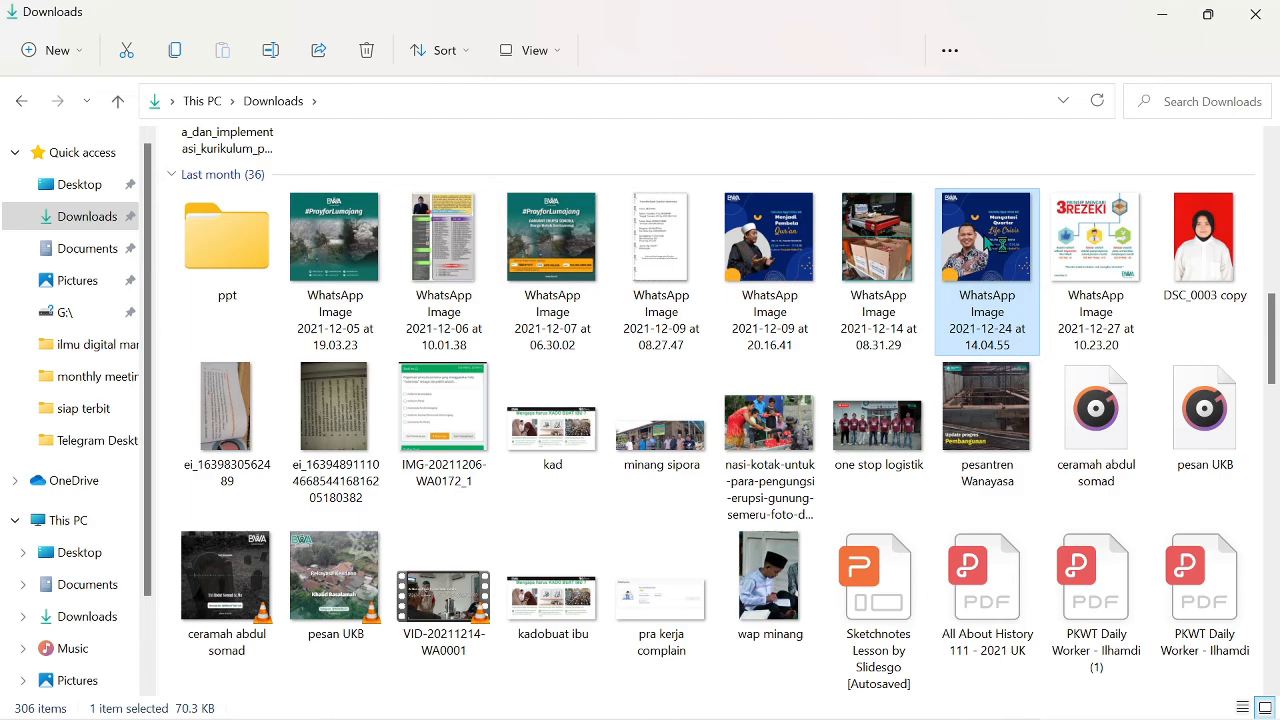
{"action": "double_click", "coordinate": [985, 243]}
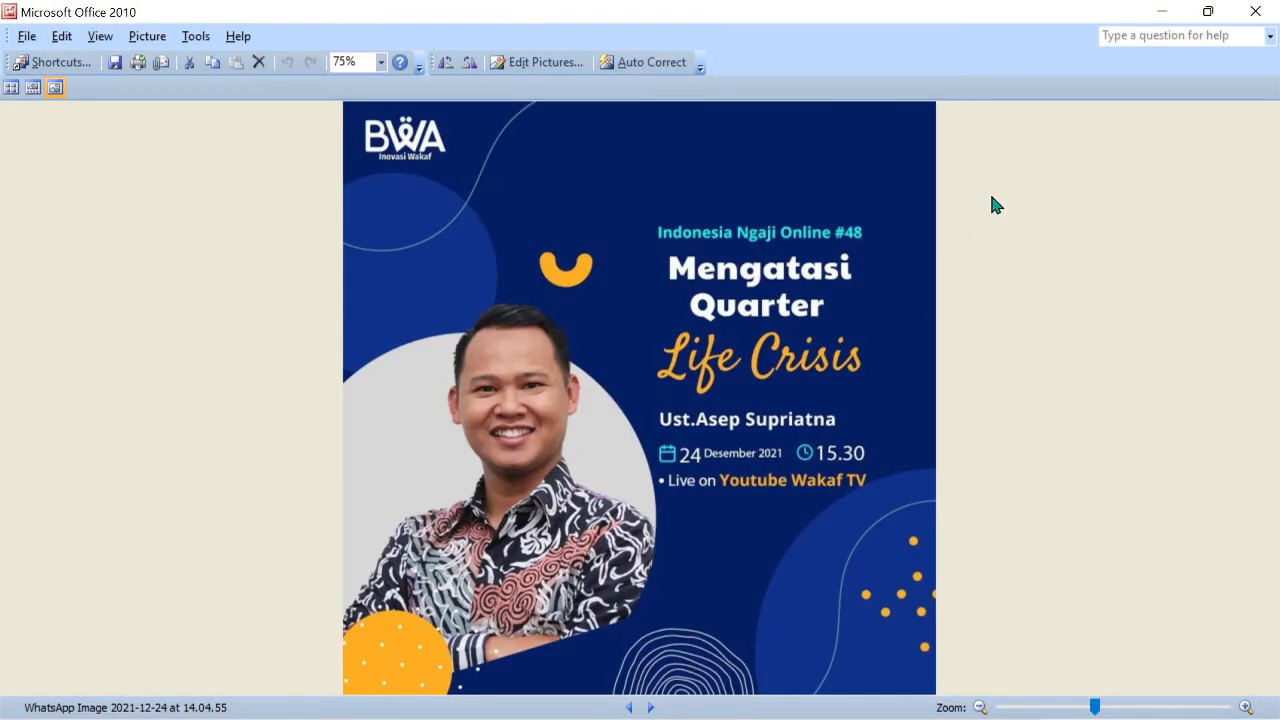
{"action": "left_click", "coordinate": [1255, 11]}
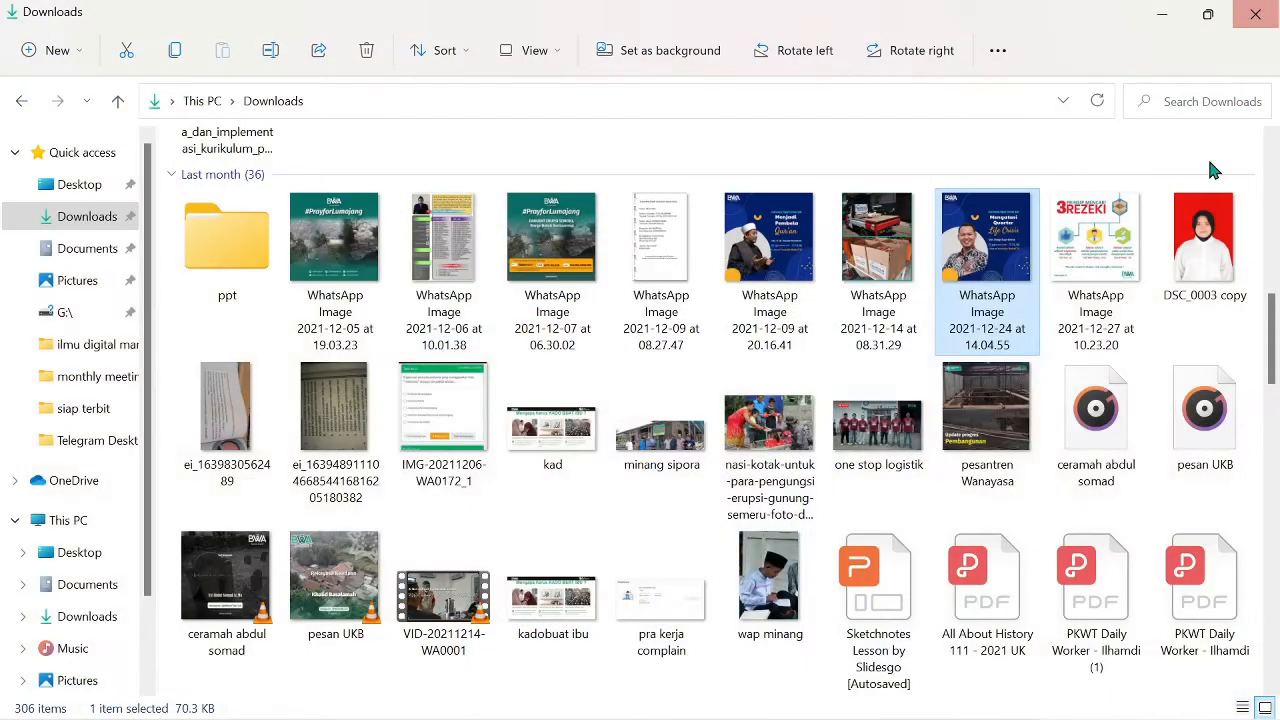
View the image pesantren Wanayasa from the Downloads folder and close the viewer
{"action": "scroll", "coordinate": [710, 488], "scroll_direction": "down", "scroll_amount": 10}
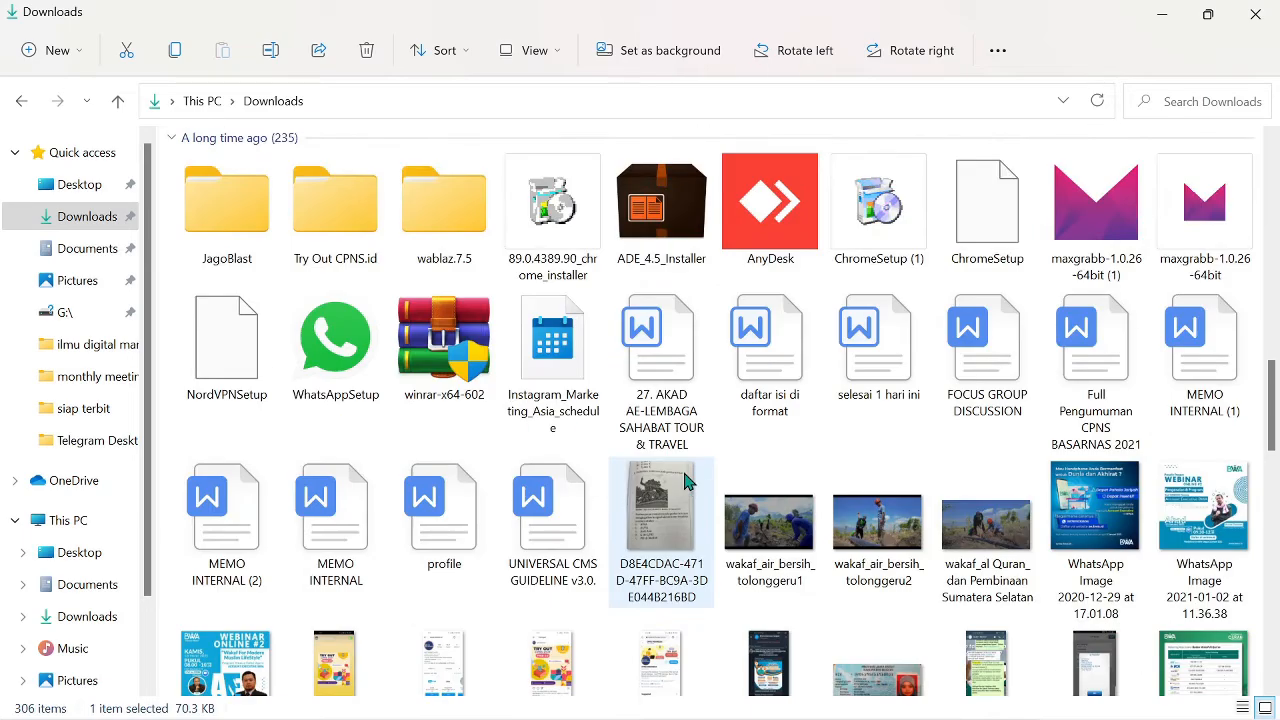
{"action": "scroll", "coordinate": [684, 476], "scroll_direction": "up", "scroll_amount": 5}
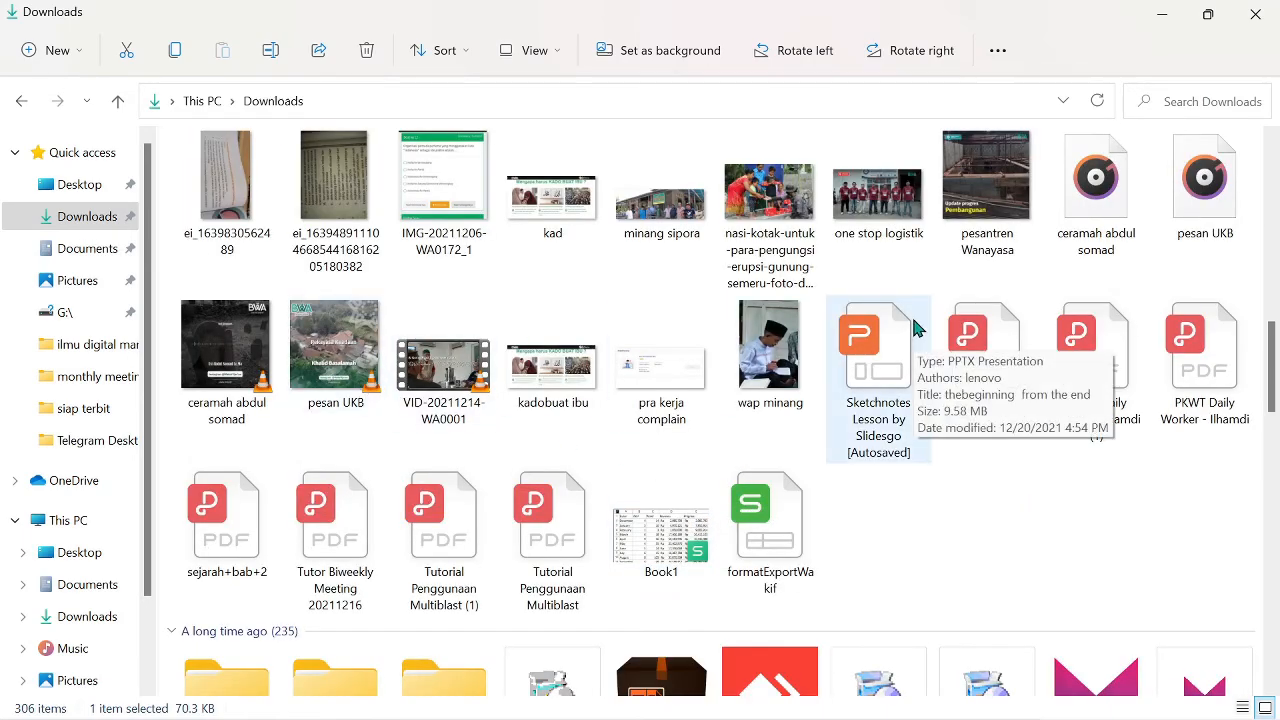
{"action": "left_click", "coordinate": [982, 204]}
{"action": "double_click", "coordinate": [982, 204]}
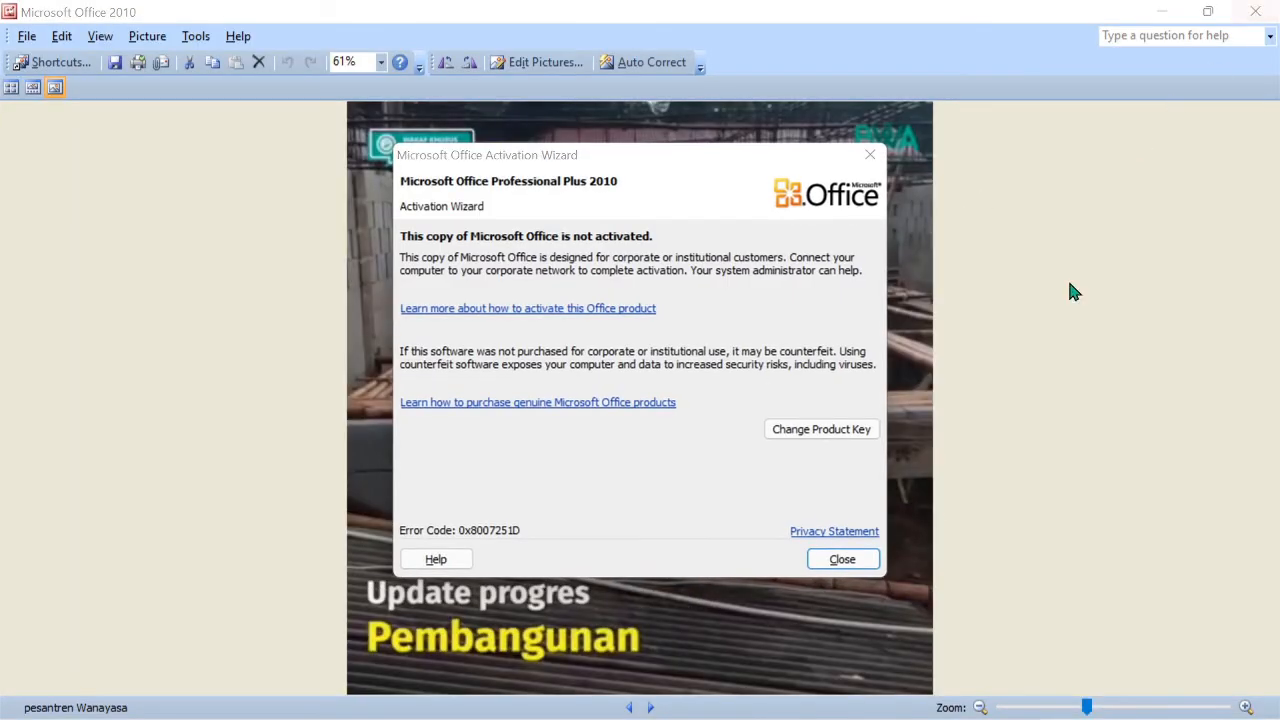
{"action": "left_click", "coordinate": [1250, 10]}
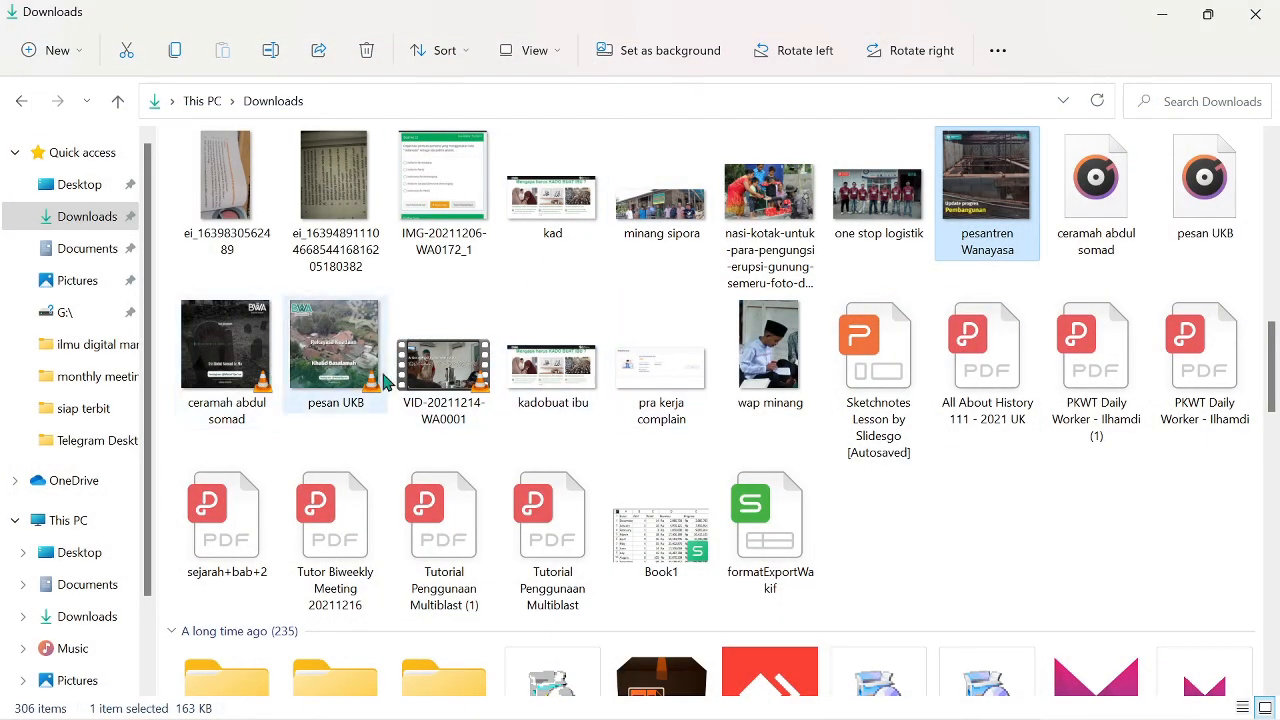
Look through the older files in Downloads and the contents of the Pictures folder for other sample images
{"action": "scroll", "coordinate": [575, 415], "scroll_direction": "down", "scroll_amount": 15}
{"action": "scroll", "coordinate": [585, 433], "scroll_direction": "down", "scroll_amount": 8}
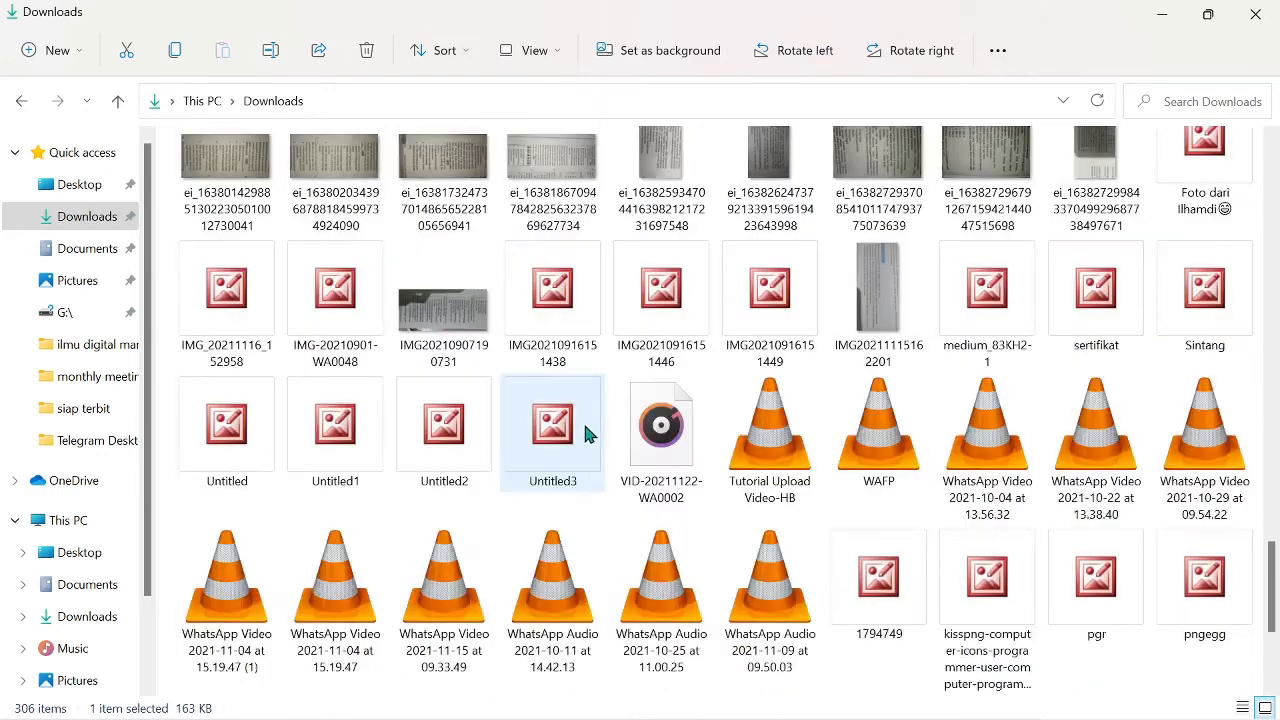
{"action": "scroll", "coordinate": [585, 433], "scroll_direction": "up", "scroll_amount": 8}
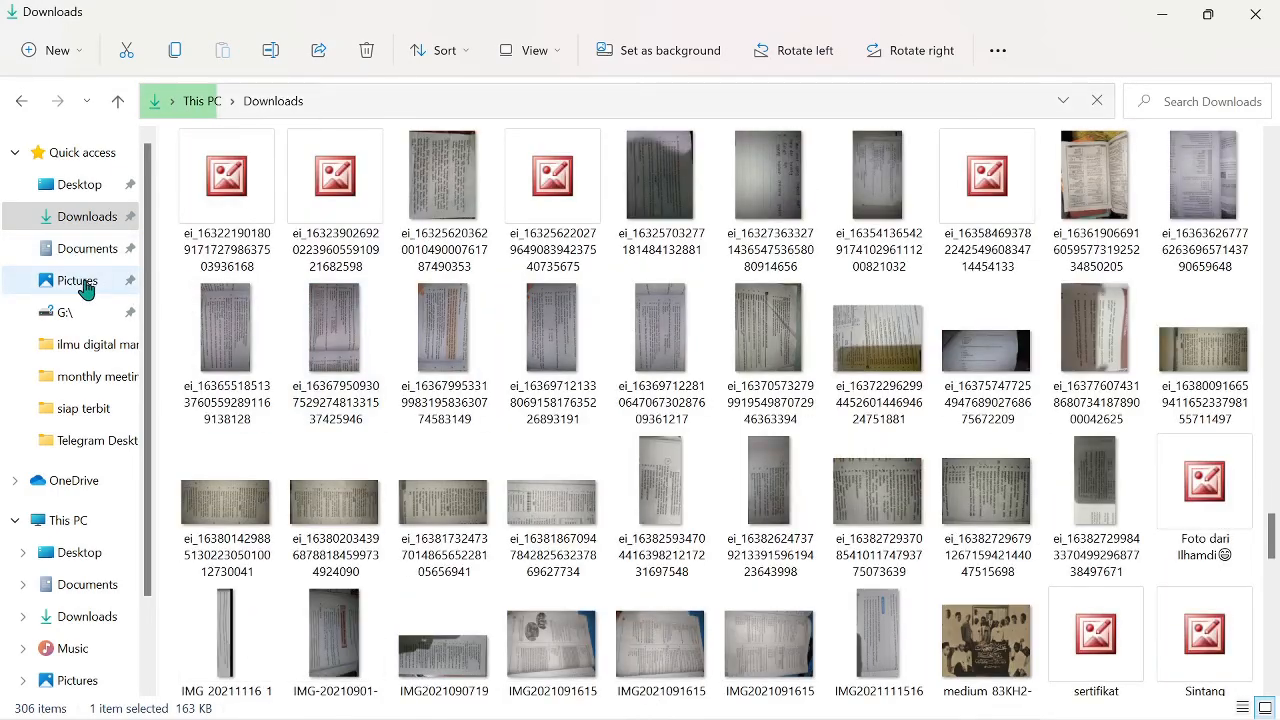
{"action": "left_click", "coordinate": [87, 285]}
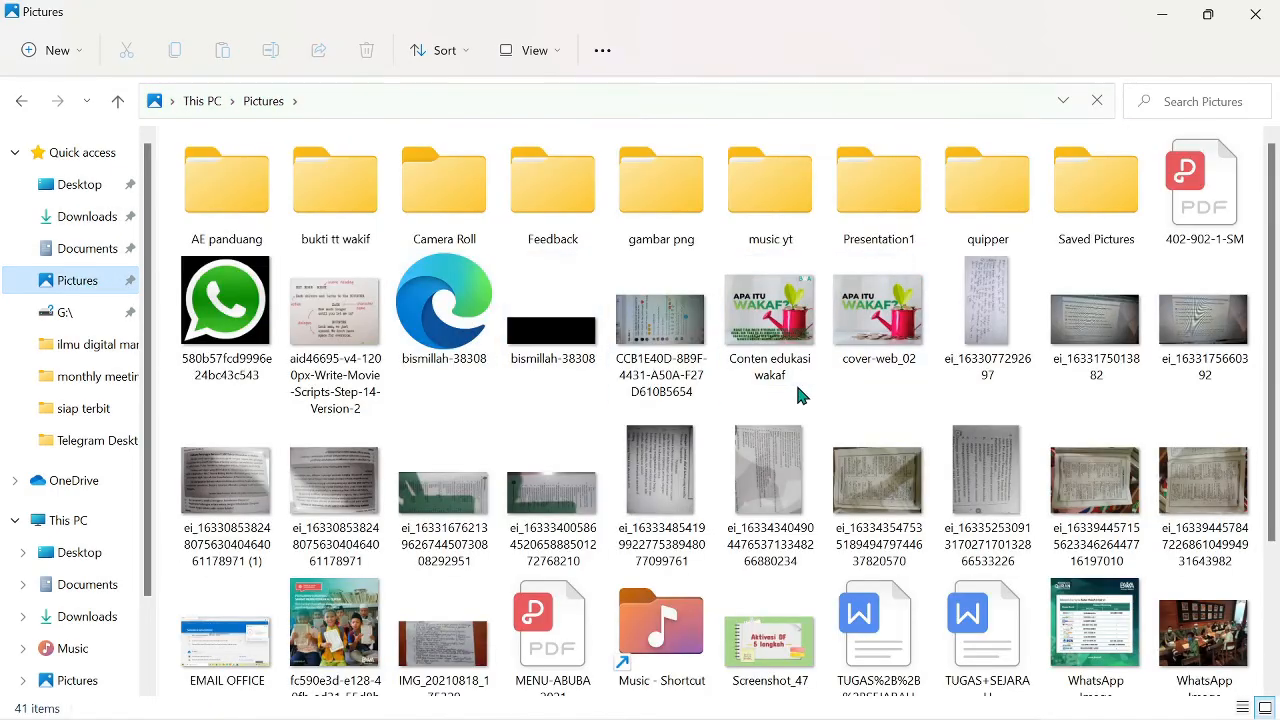
{"action": "scroll", "coordinate": [797, 315], "scroll_direction": "down", "scroll_amount": 3}
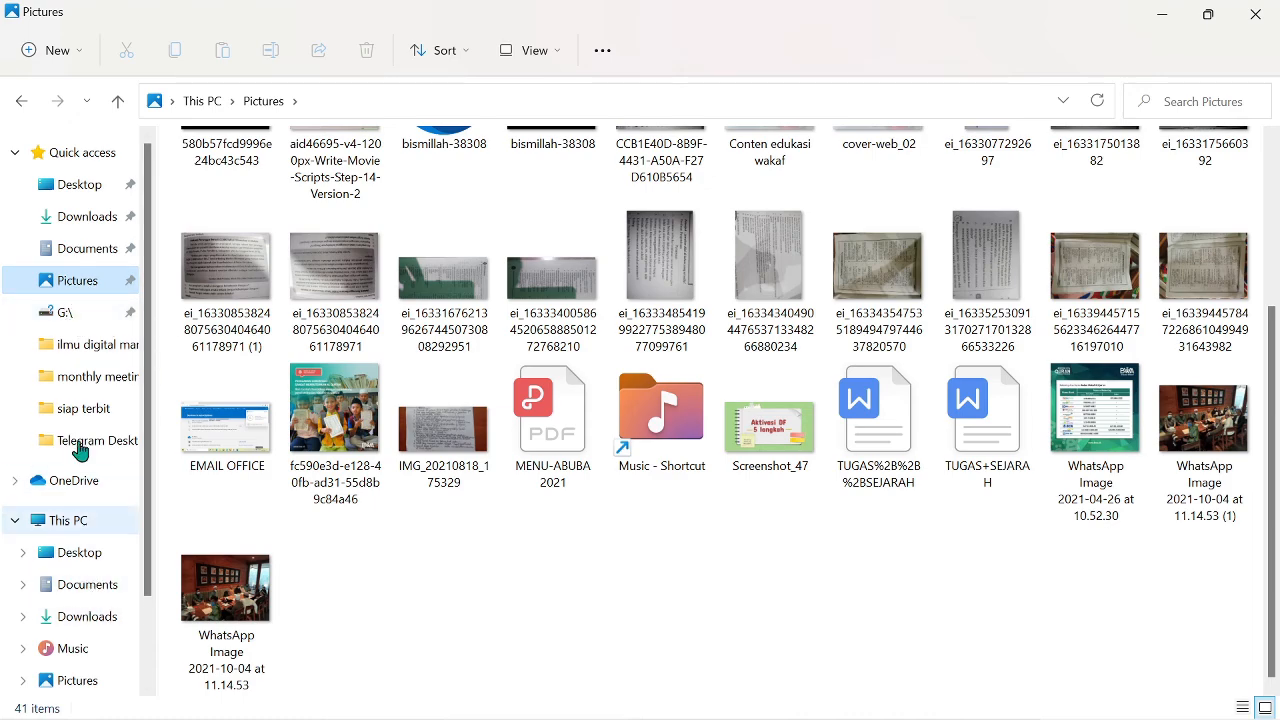
Go back to Downloads, view WhatsApp Image 2021-12-24 at 14.04.55 again without the activation notice, and minimize the viewer
{"action": "left_click", "coordinate": [95, 218]}
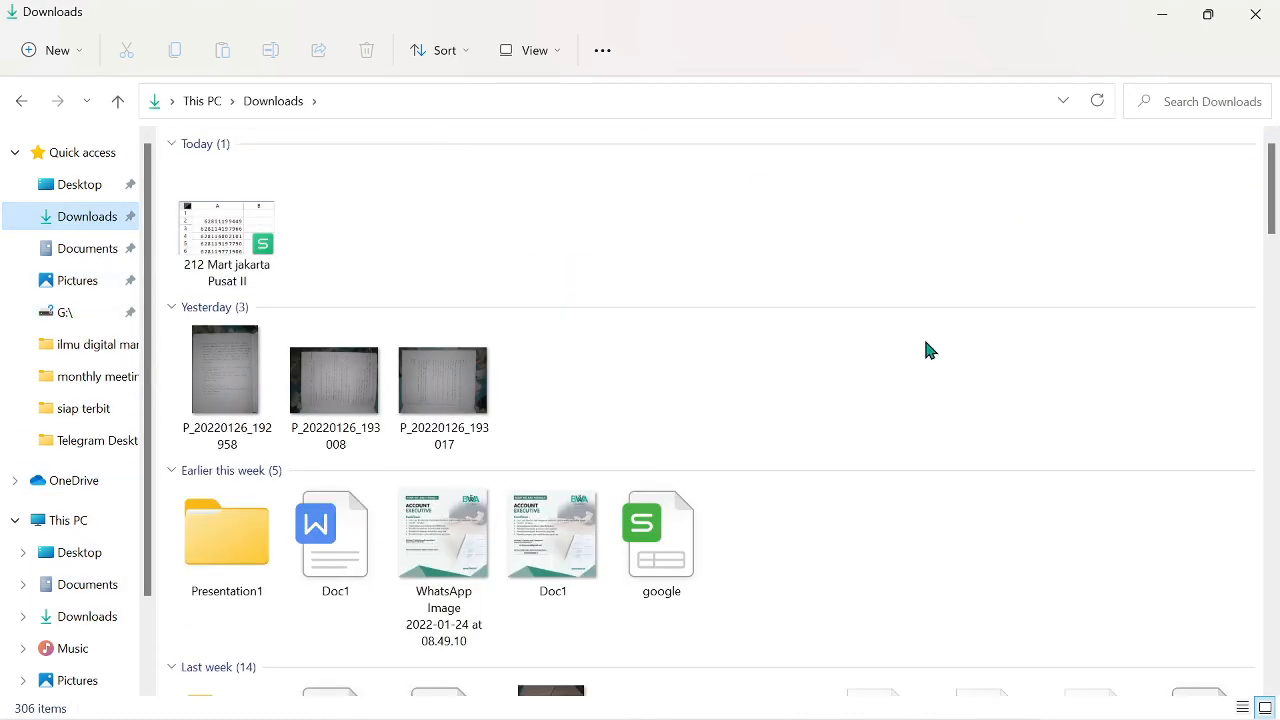
{"action": "scroll", "coordinate": [848, 408], "scroll_direction": "down", "scroll_amount": 8}
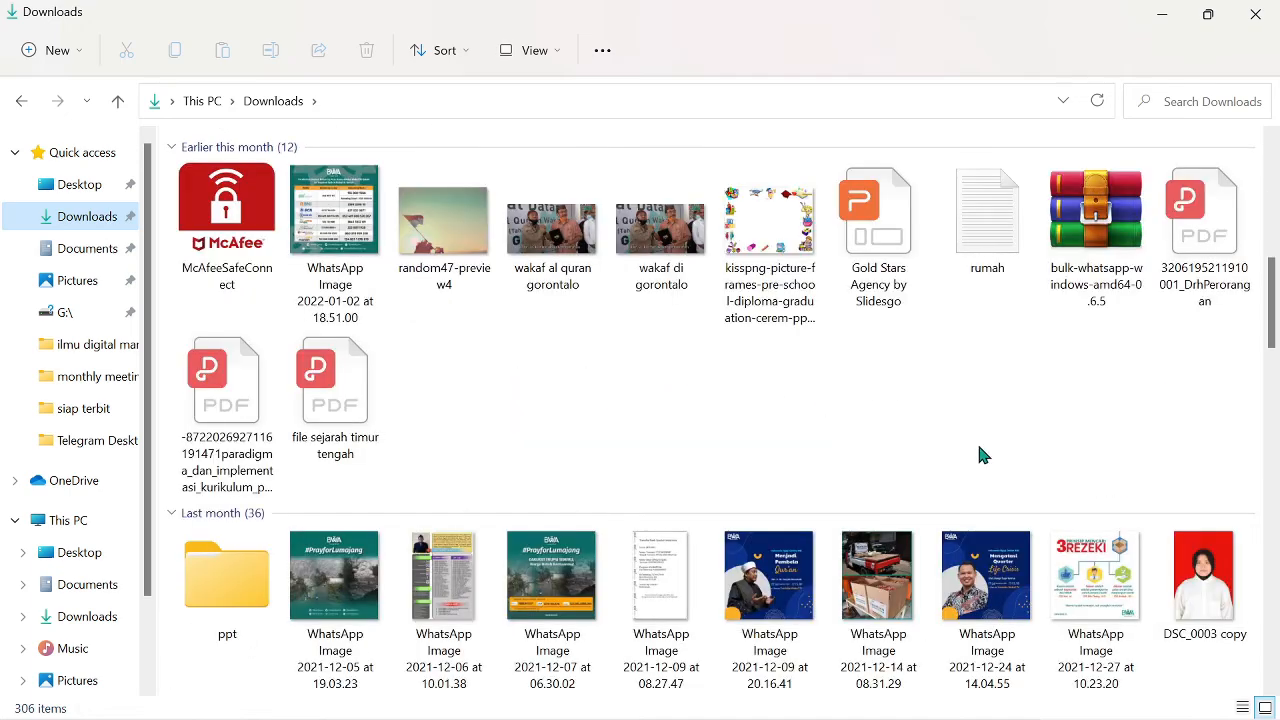
{"action": "scroll", "coordinate": [1000, 480], "scroll_direction": "down", "scroll_amount": 5}
{"action": "scroll", "coordinate": [1005, 400], "scroll_direction": "up", "scroll_amount": 5}
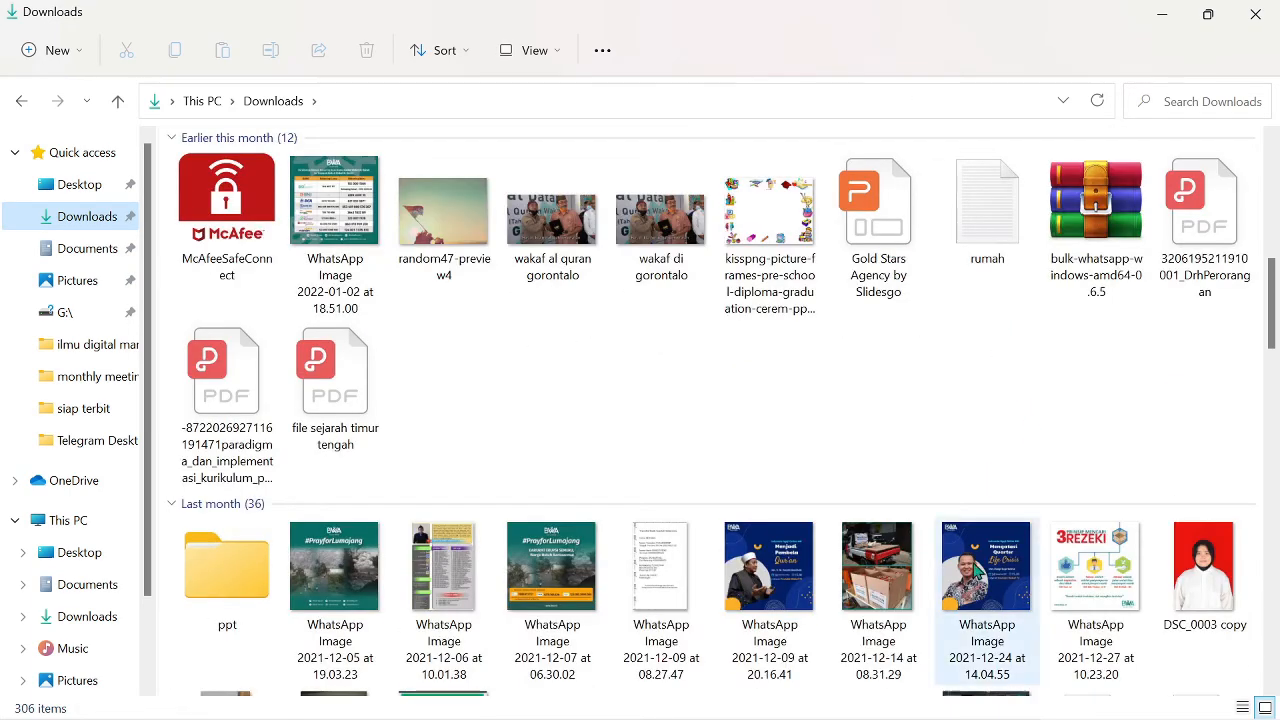
{"action": "double_click", "coordinate": [985, 566]}
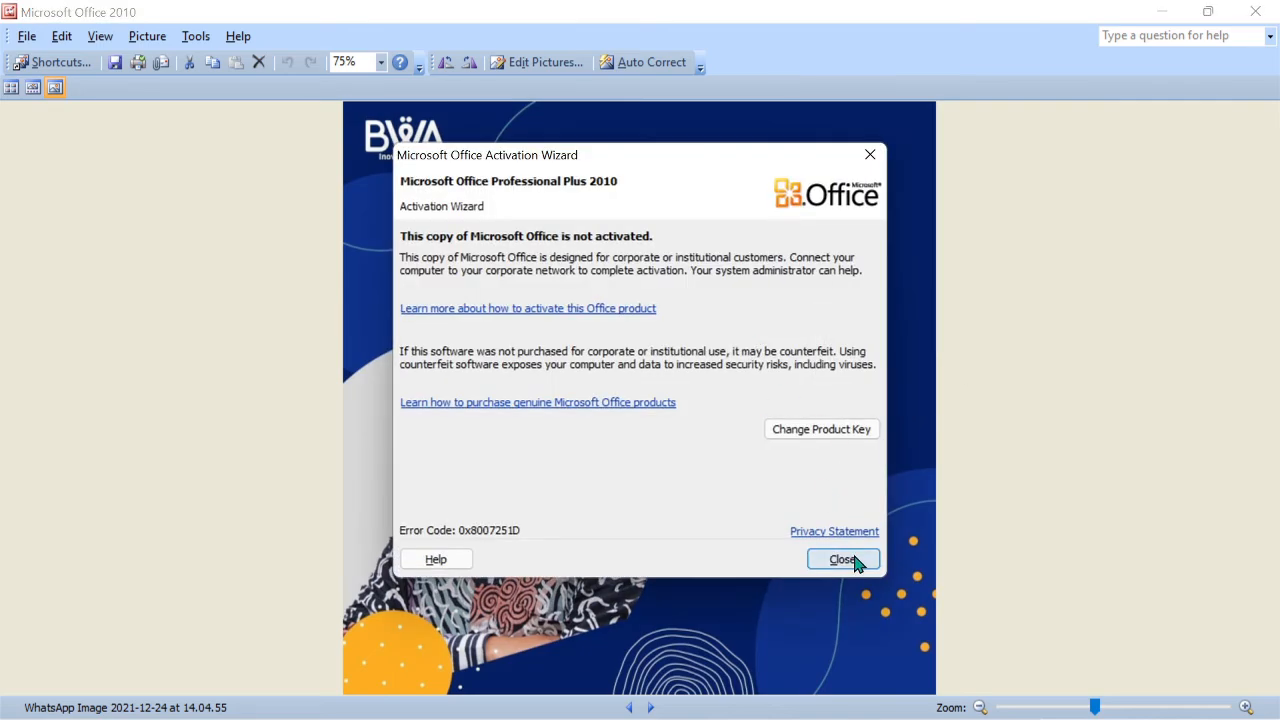
{"action": "left_click", "coordinate": [843, 560]}
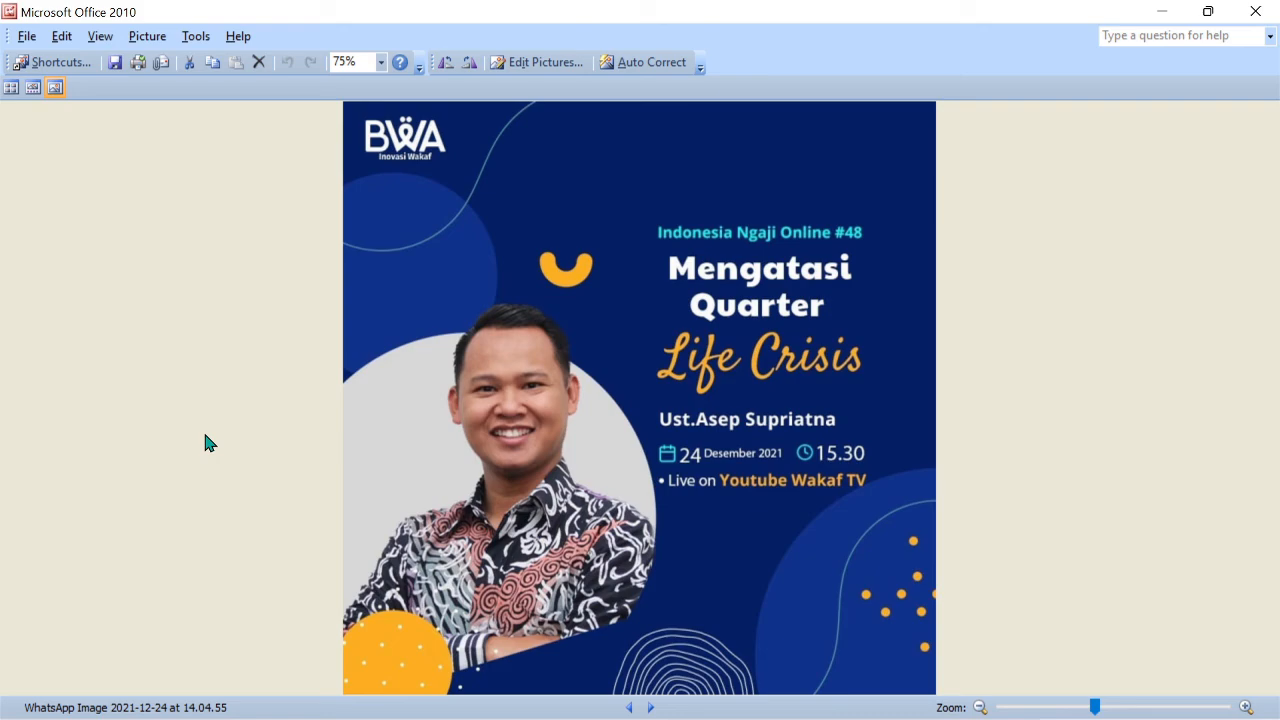
{"action": "left_click", "coordinate": [1166, 12]}
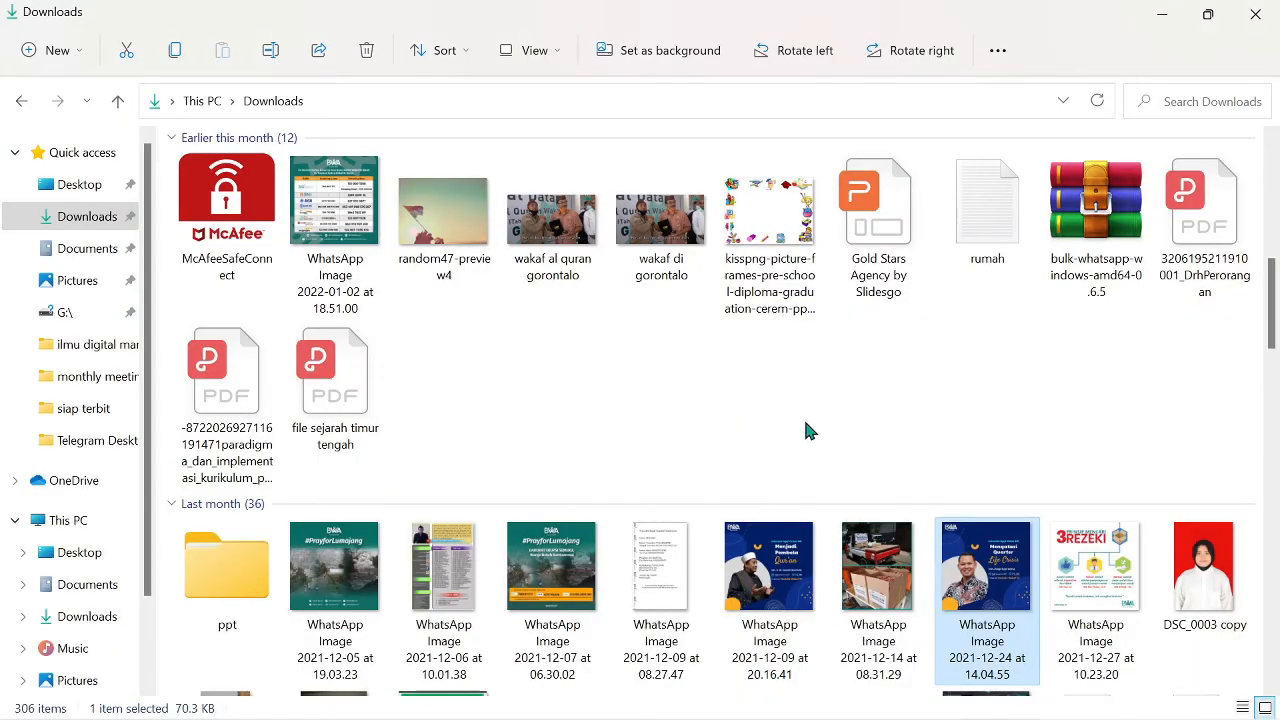
{"action": "mouse_move", "coordinate": [700, 717]}
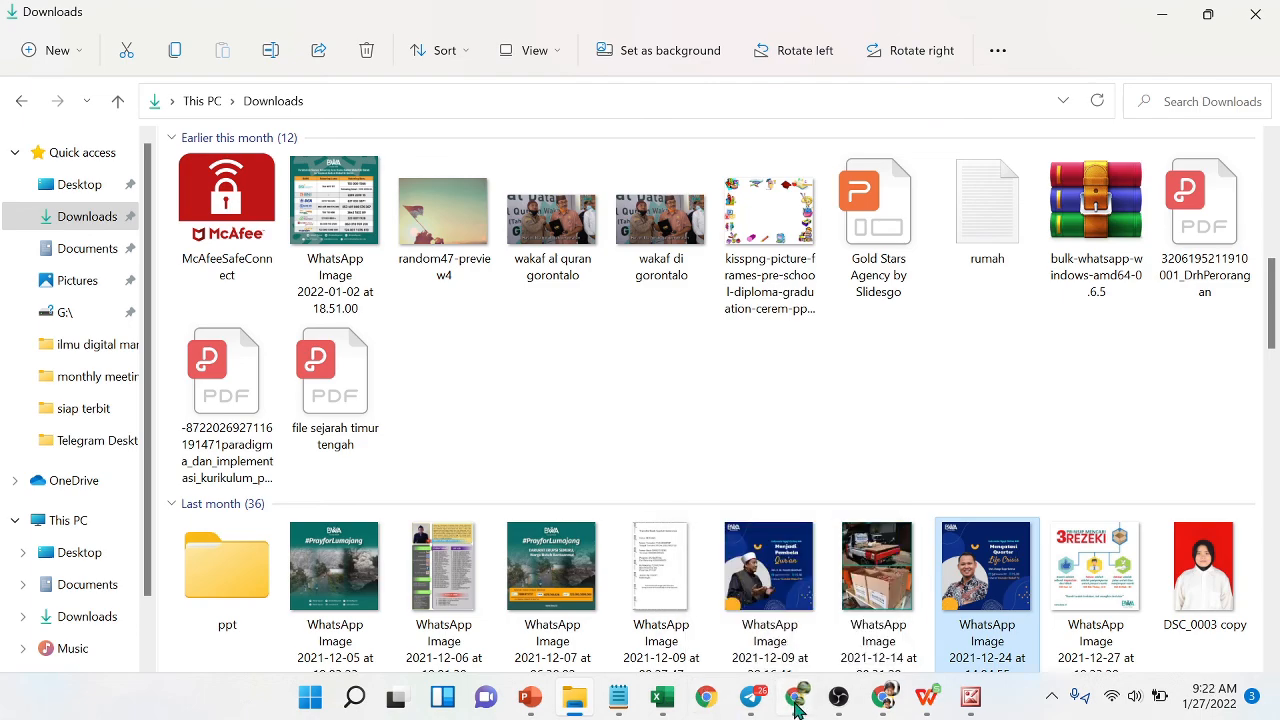
Switch back to Kirim Pesan Pro in Chrome, review the campaign's message and attached image, and try to create the campaign
{"action": "left_click", "coordinate": [797, 707]}
{"action": "scroll", "coordinate": [929, 529], "scroll_direction": "down", "scroll_amount": 3}
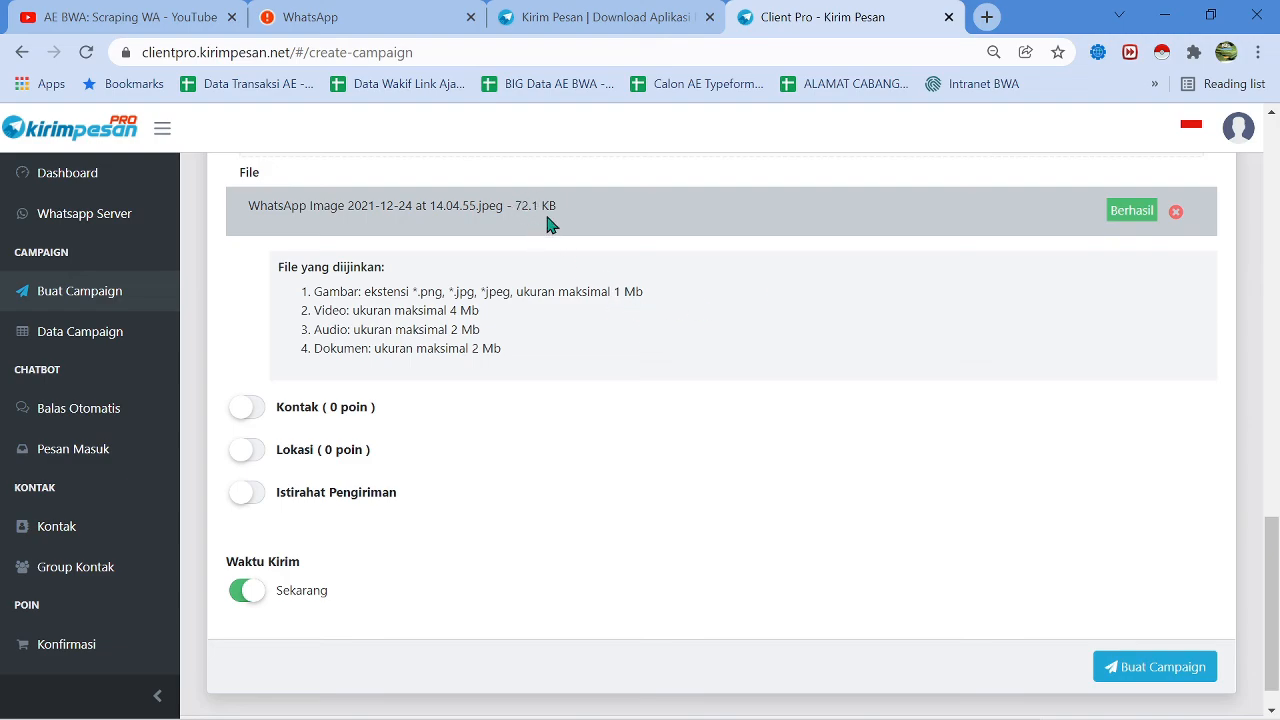
{"action": "scroll", "coordinate": [740, 452], "scroll_direction": "up", "scroll_amount": 4}
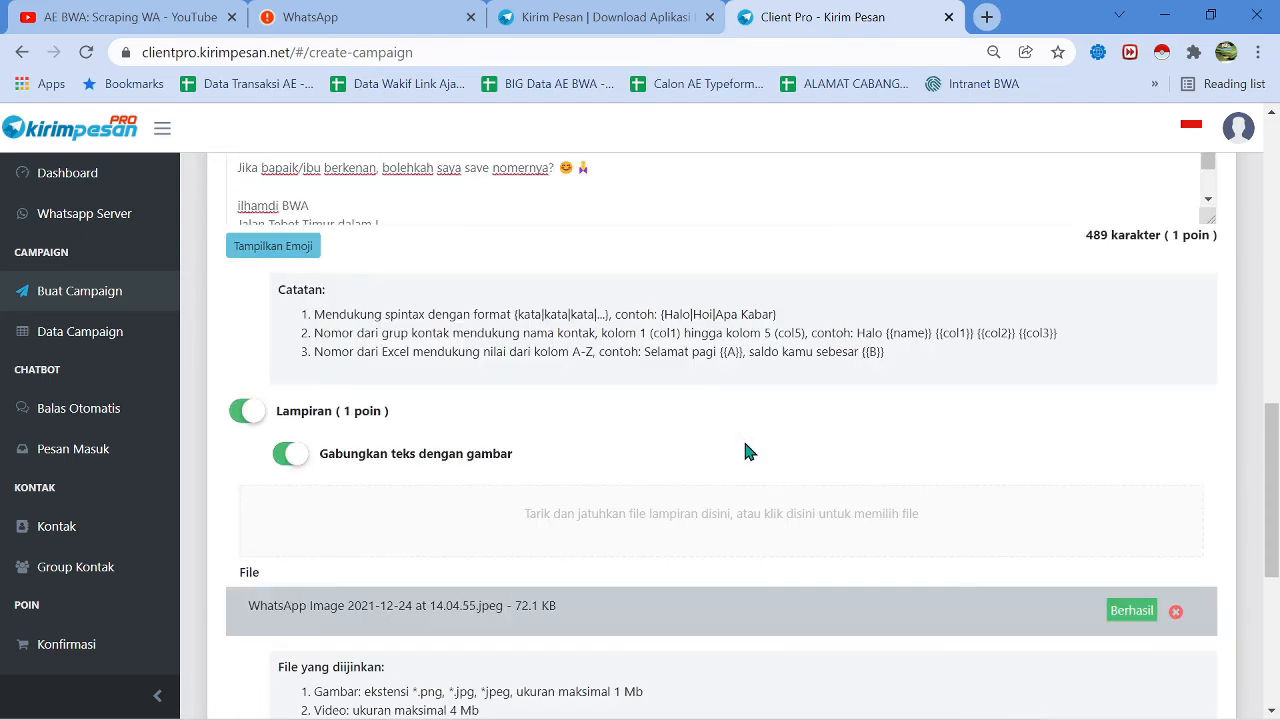
{"action": "scroll", "coordinate": [755, 450], "scroll_direction": "down", "scroll_amount": 5}
{"action": "left_click", "coordinate": [1134, 634]}
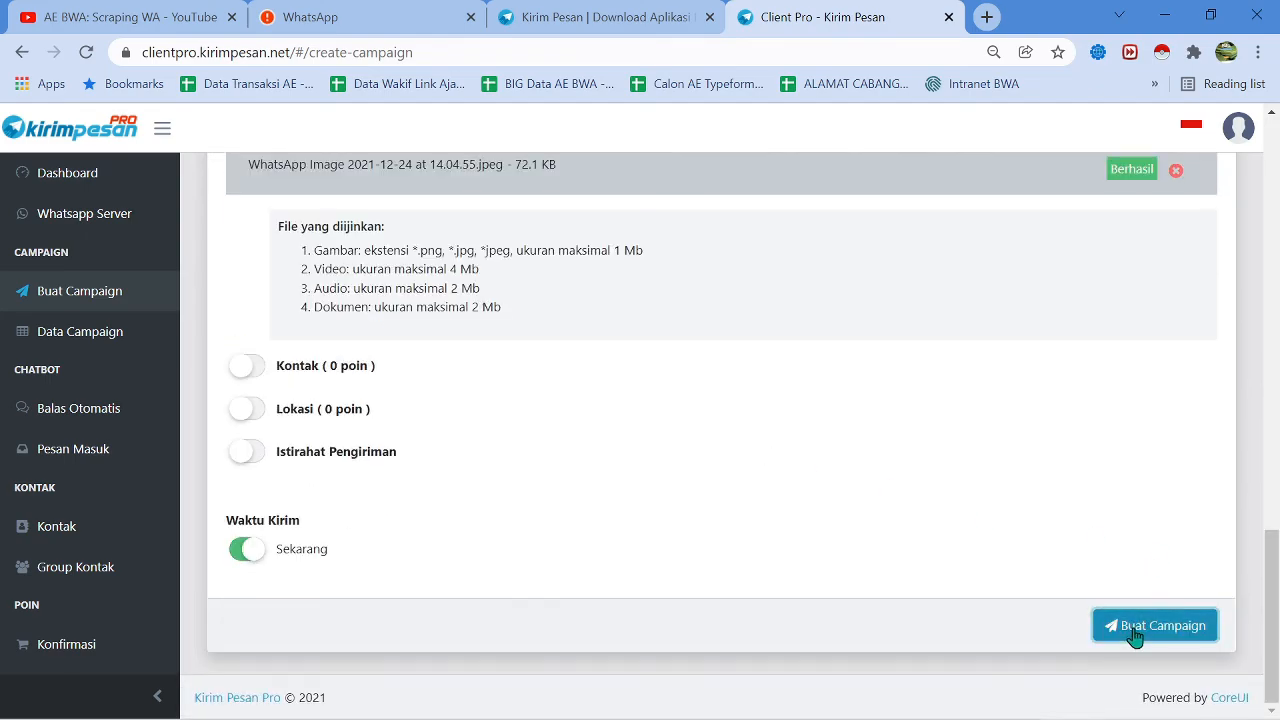
Name the campaign "perkenalan dengan wakif"
{"action": "scroll", "coordinate": [650, 419], "scroll_direction": "up", "scroll_amount": 9}
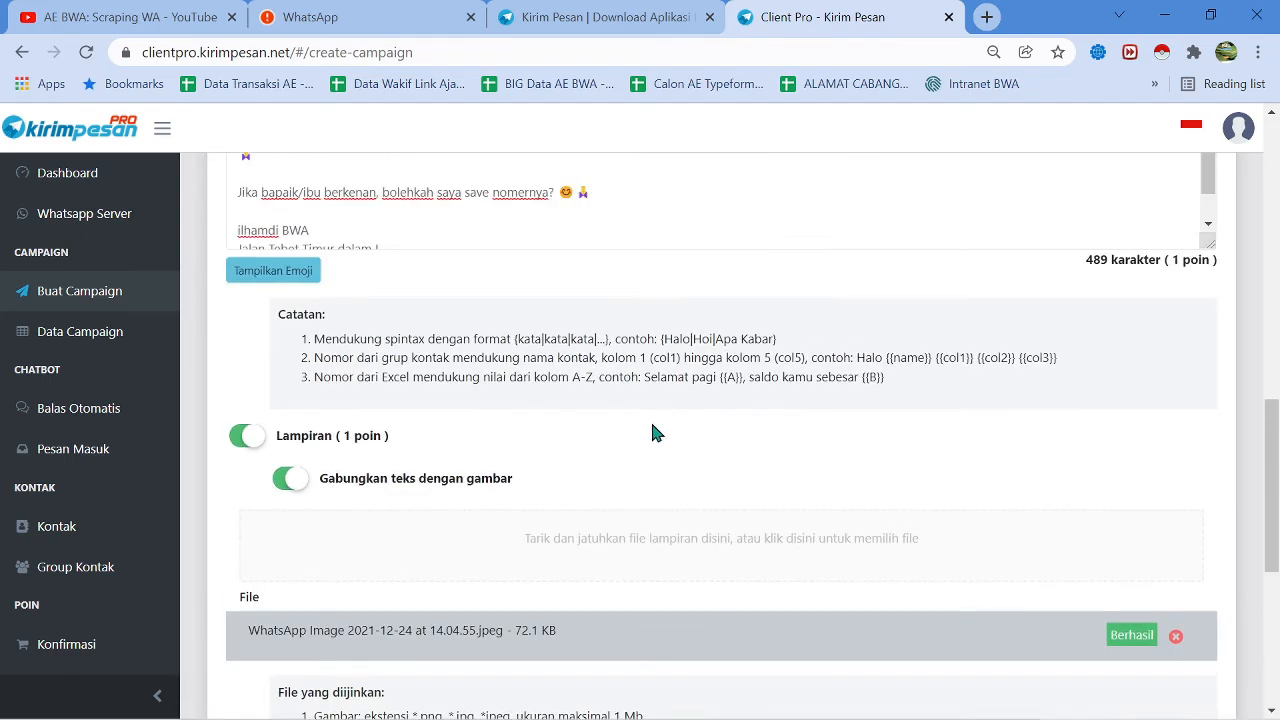
{"action": "scroll", "coordinate": [702, 335], "scroll_direction": "up", "scroll_amount": 6}
{"action": "scroll", "coordinate": [702, 335], "scroll_direction": "down", "scroll_amount": 7}
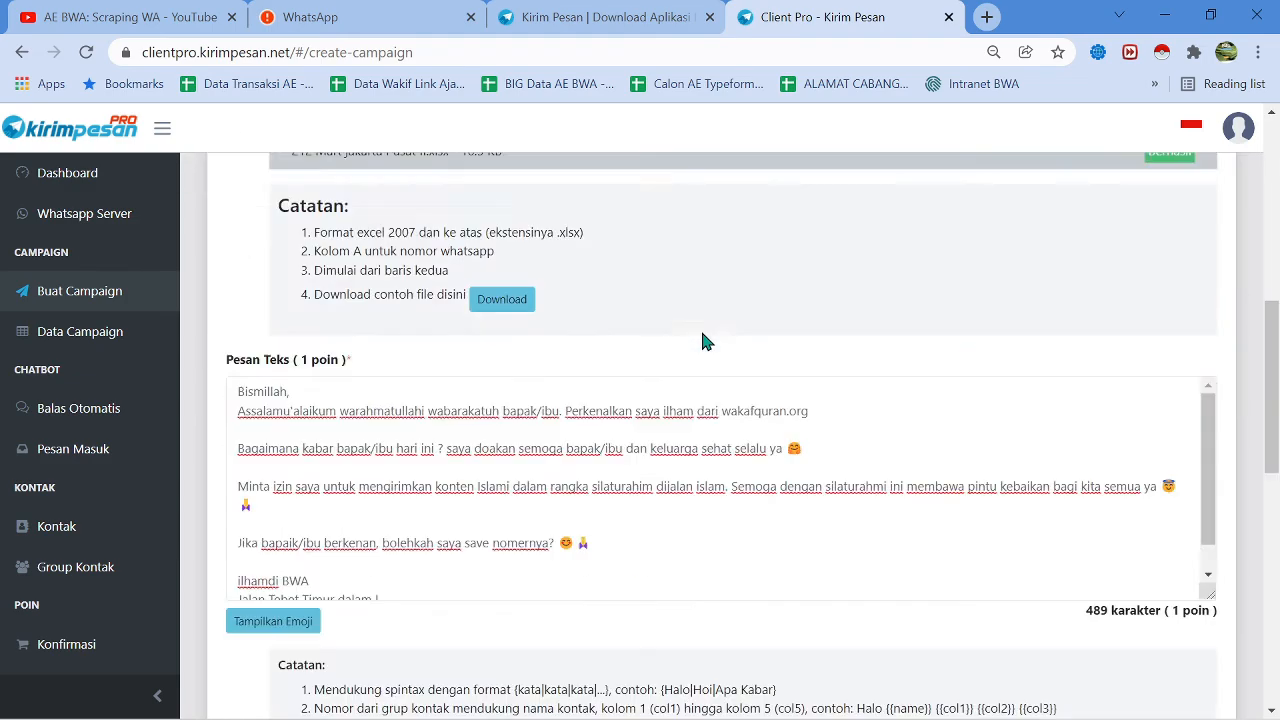
{"action": "scroll", "coordinate": [702, 335], "scroll_direction": "up", "scroll_amount": 5}
{"action": "left_click", "coordinate": [475, 281]}
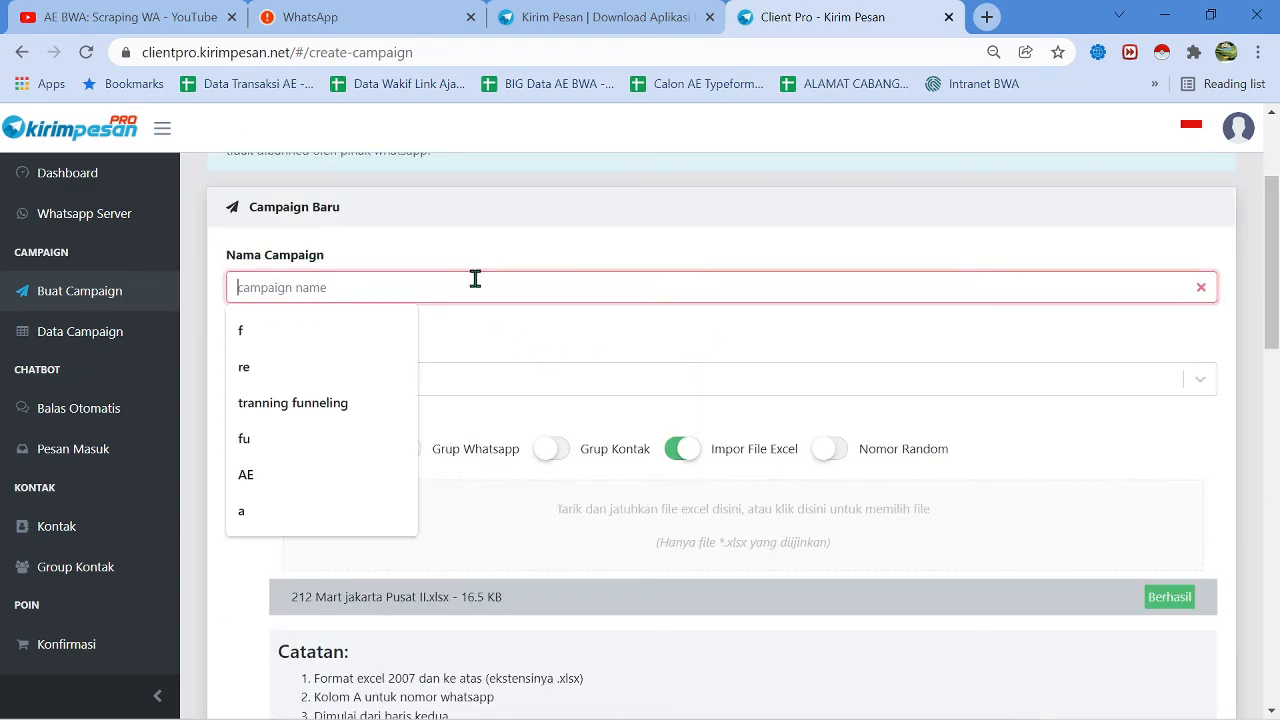
{"action": "type", "text": "per"}
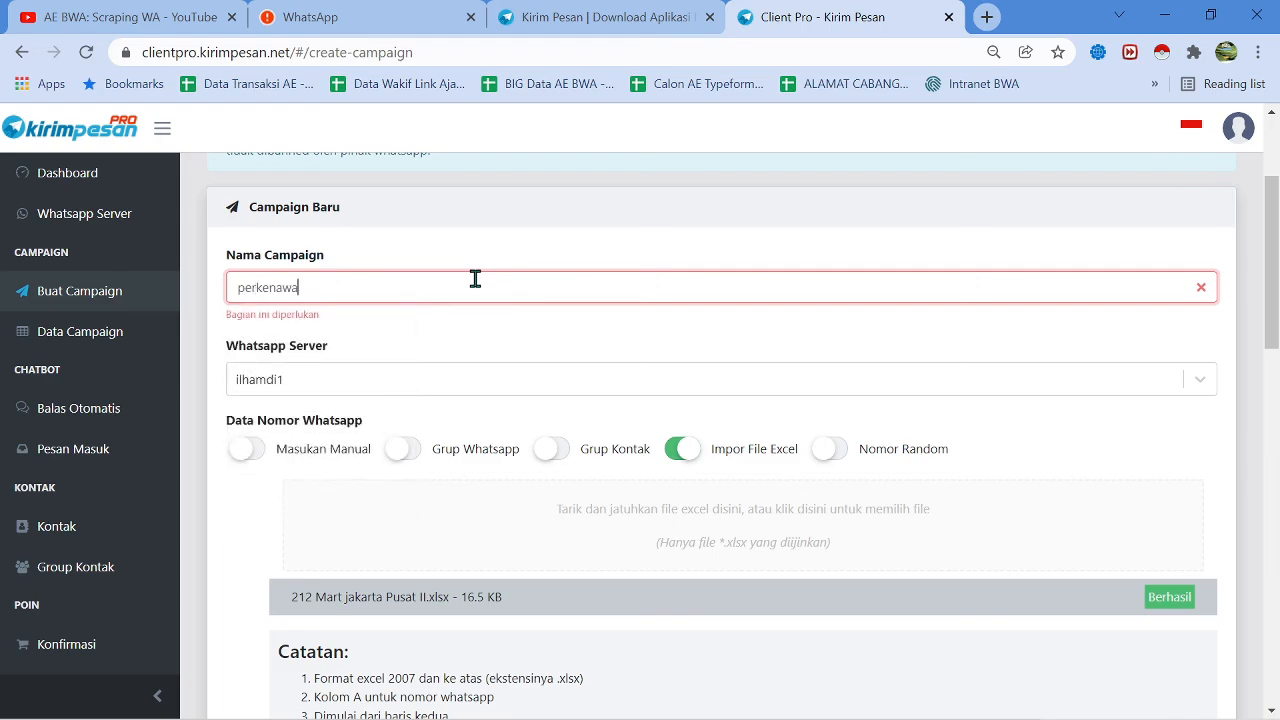
{"action": "type", "text": "kenalan dengan wakif"}
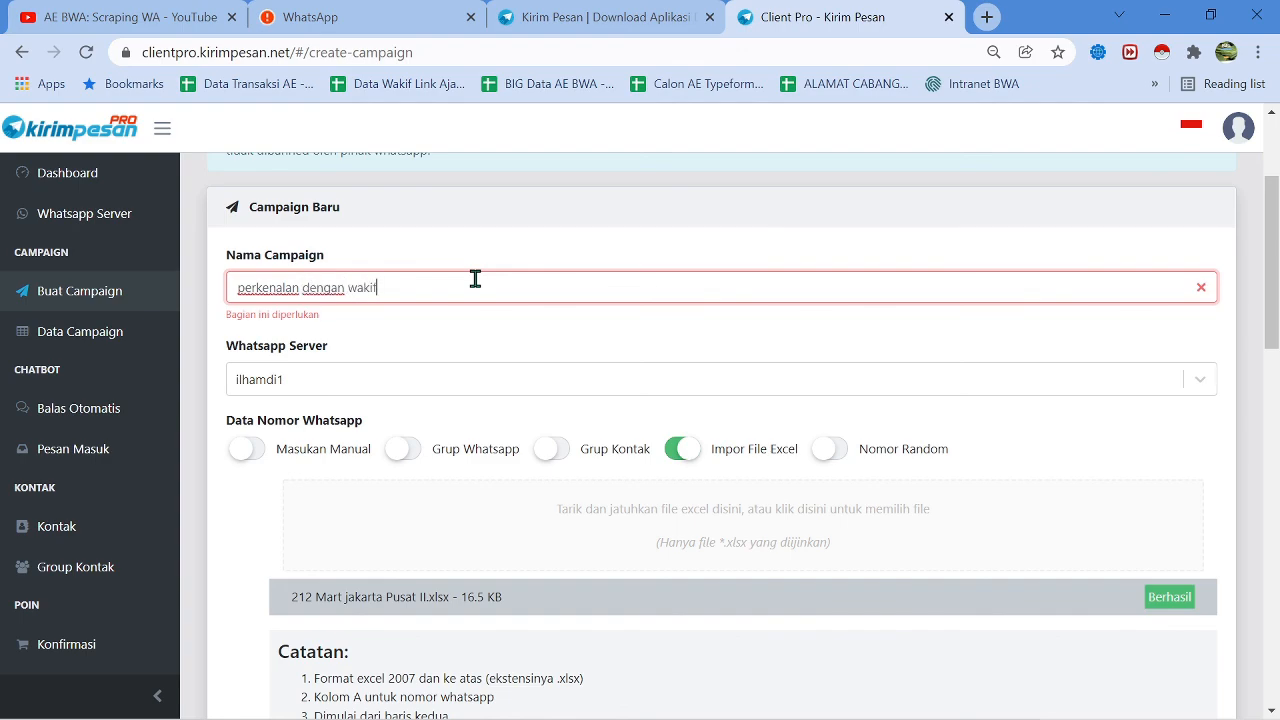
Create the campaign for immediate sending and confirm that it is processed
{"action": "scroll", "coordinate": [700, 420], "scroll_direction": "down", "scroll_amount": 15}
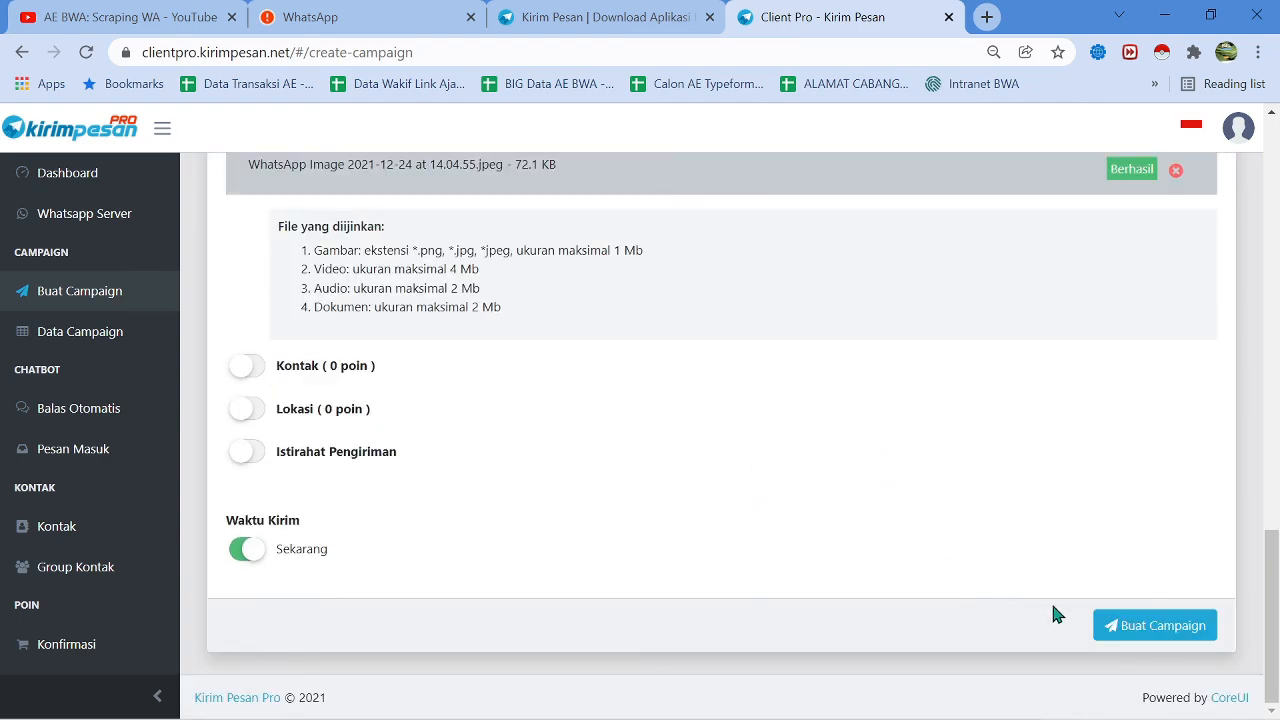
{"action": "left_click", "coordinate": [1104, 624]}
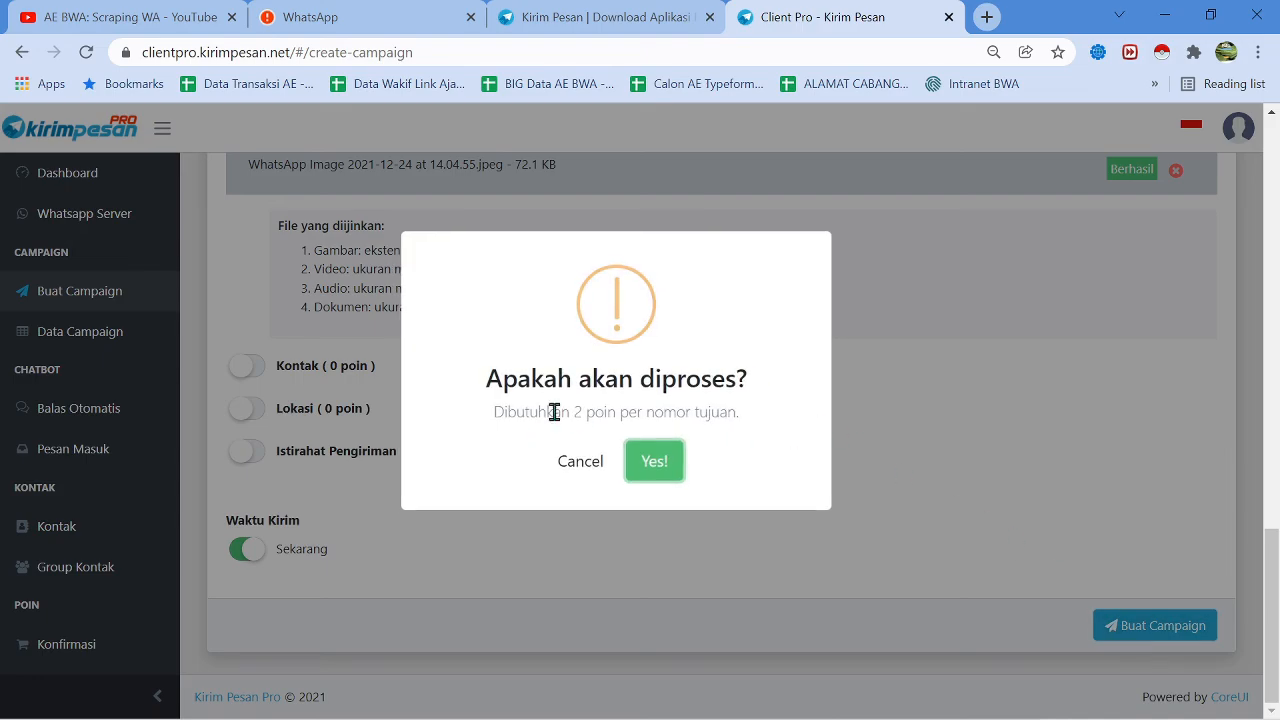
{"action": "left_click", "coordinate": [651, 466]}
{"action": "left_click", "coordinate": [611, 459]}
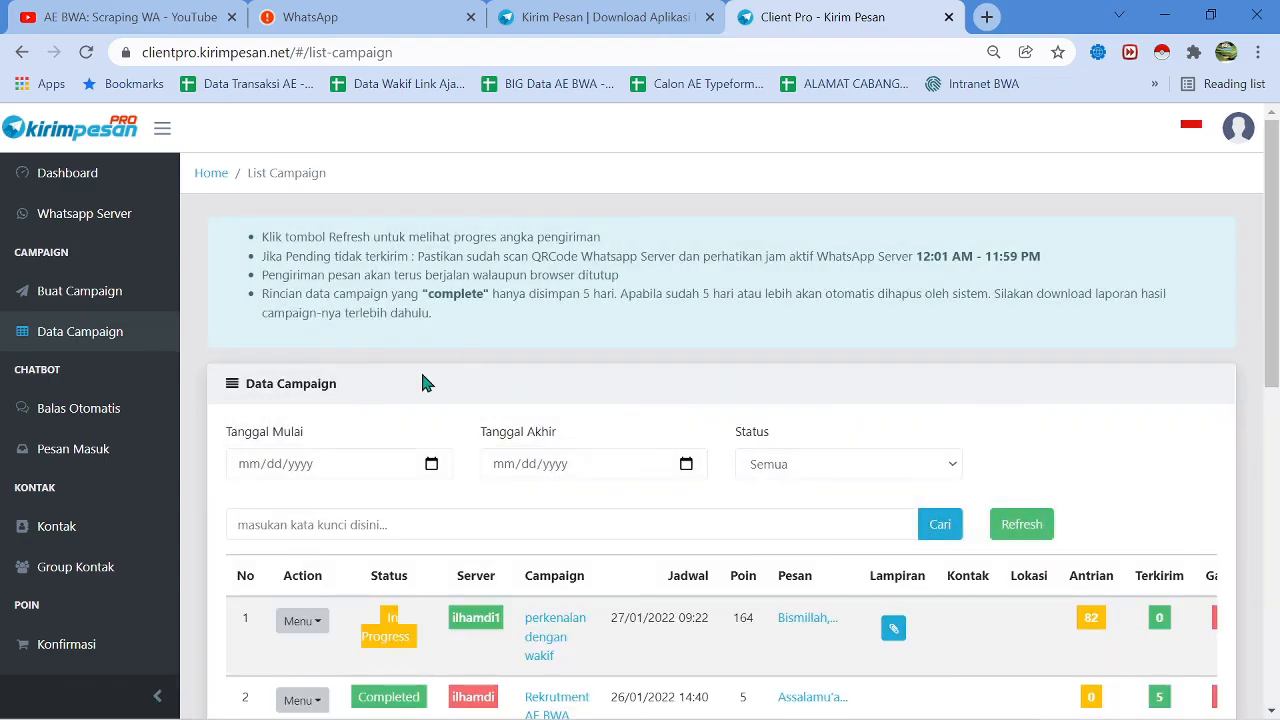
Stop the "perkenalan dengan wakif" campaign in the campaign list and confirm the stop
{"action": "scroll", "coordinate": [422, 378], "scroll_direction": "down", "scroll_amount": 2}
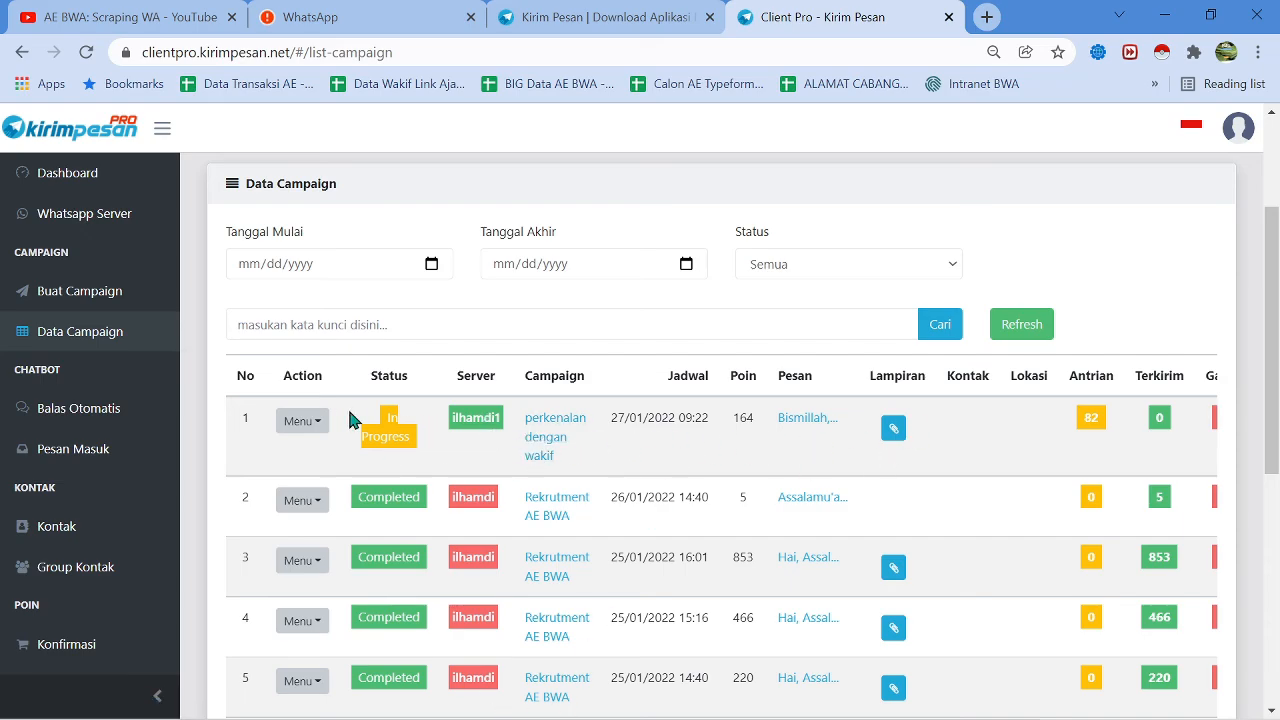
{"action": "left_click", "coordinate": [320, 422]}
{"action": "left_click", "coordinate": [345, 490]}
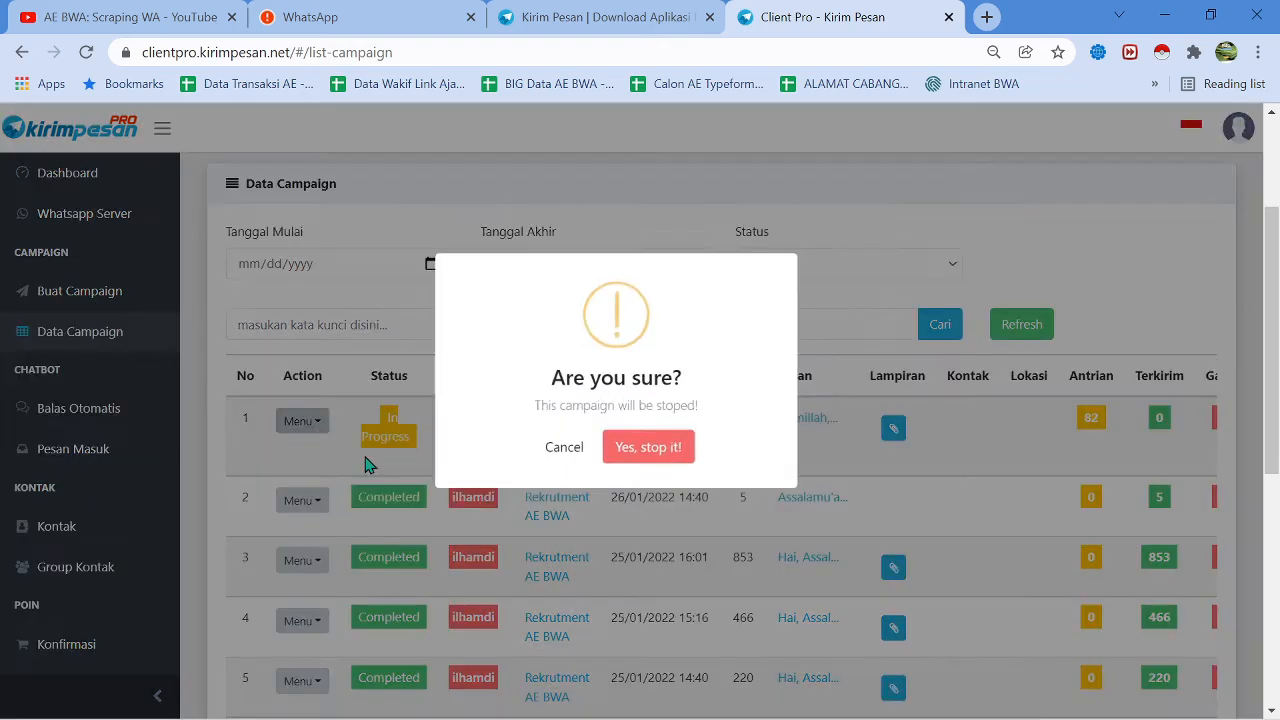
{"action": "left_click", "coordinate": [655, 458]}
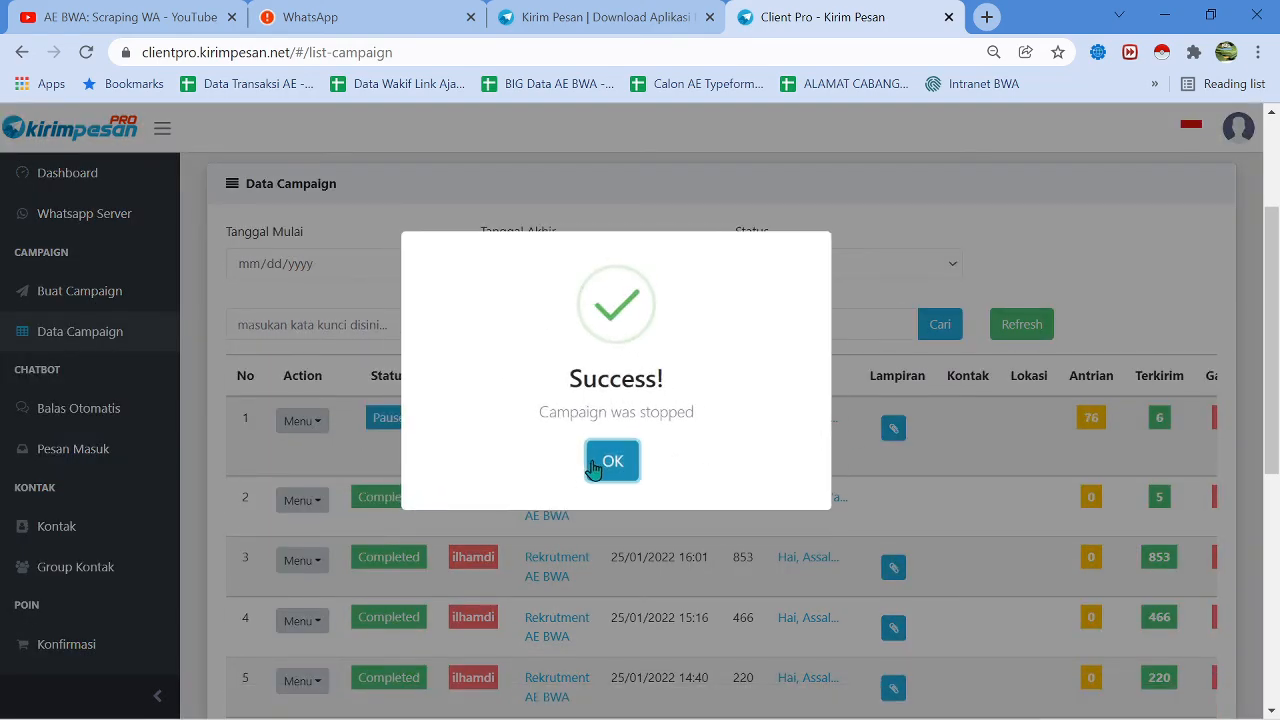
{"action": "left_click", "coordinate": [611, 461]}
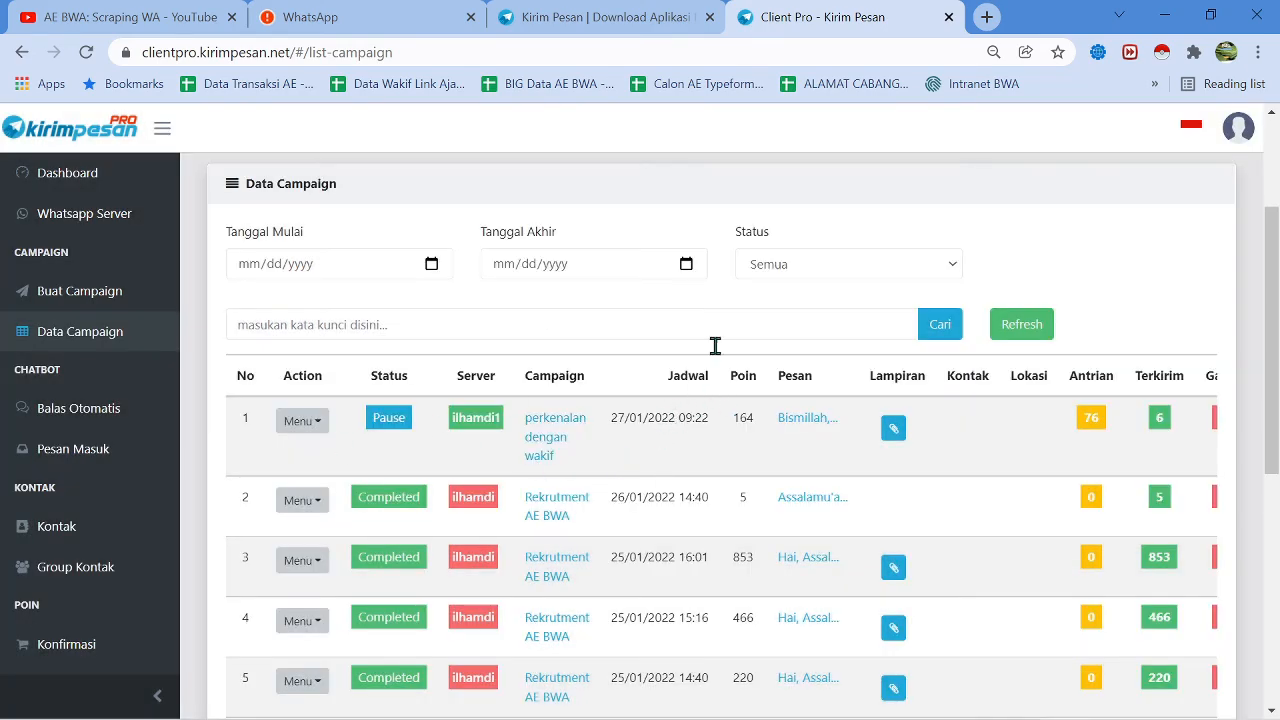
Switch to the MakeAnimated PowerPoint Slide presentation and view the slide on Sapa, Pendekatan and Penawaran
{"action": "mouse_move", "coordinate": [588, 717]}
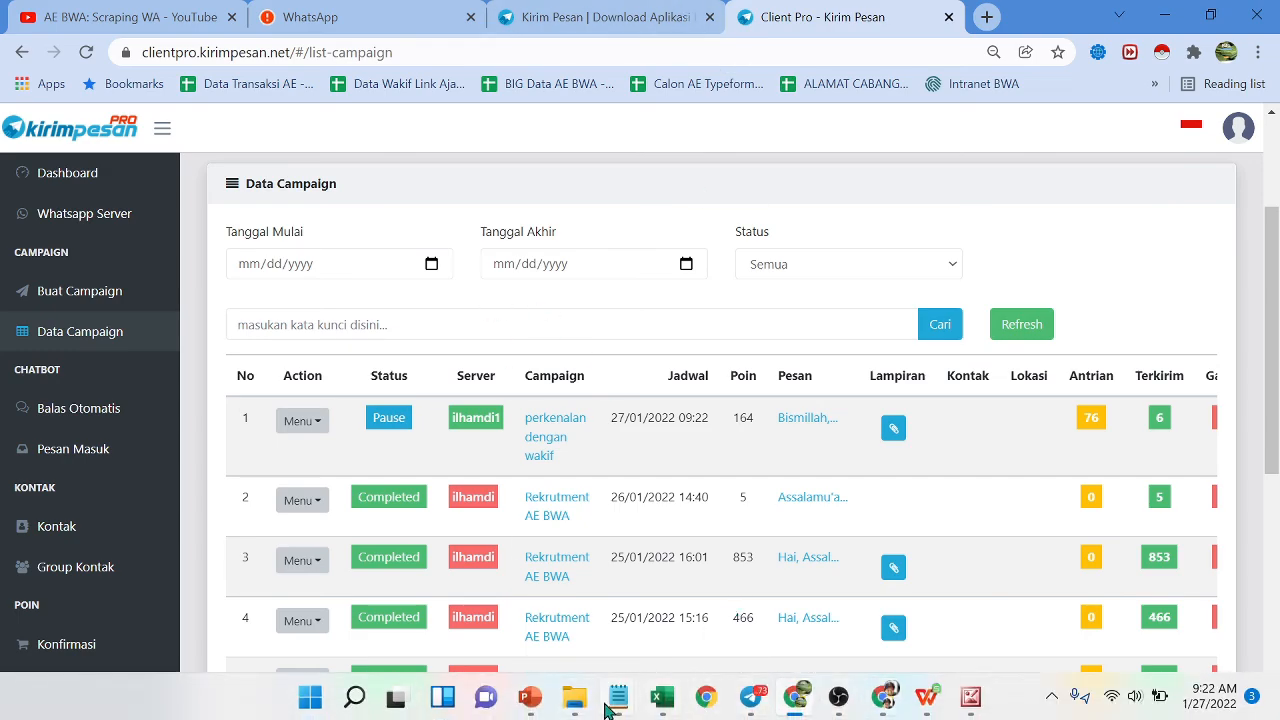
{"action": "mouse_move", "coordinate": [530, 697]}
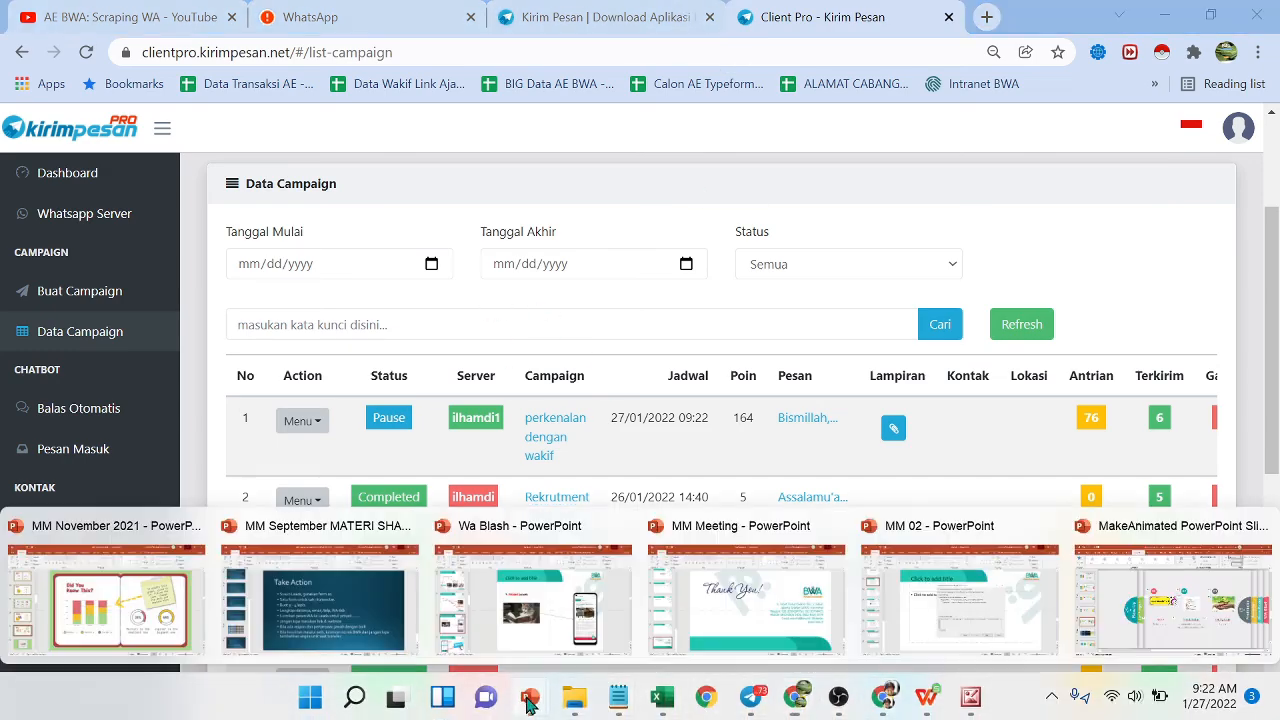
{"action": "left_click", "coordinate": [1171, 623]}
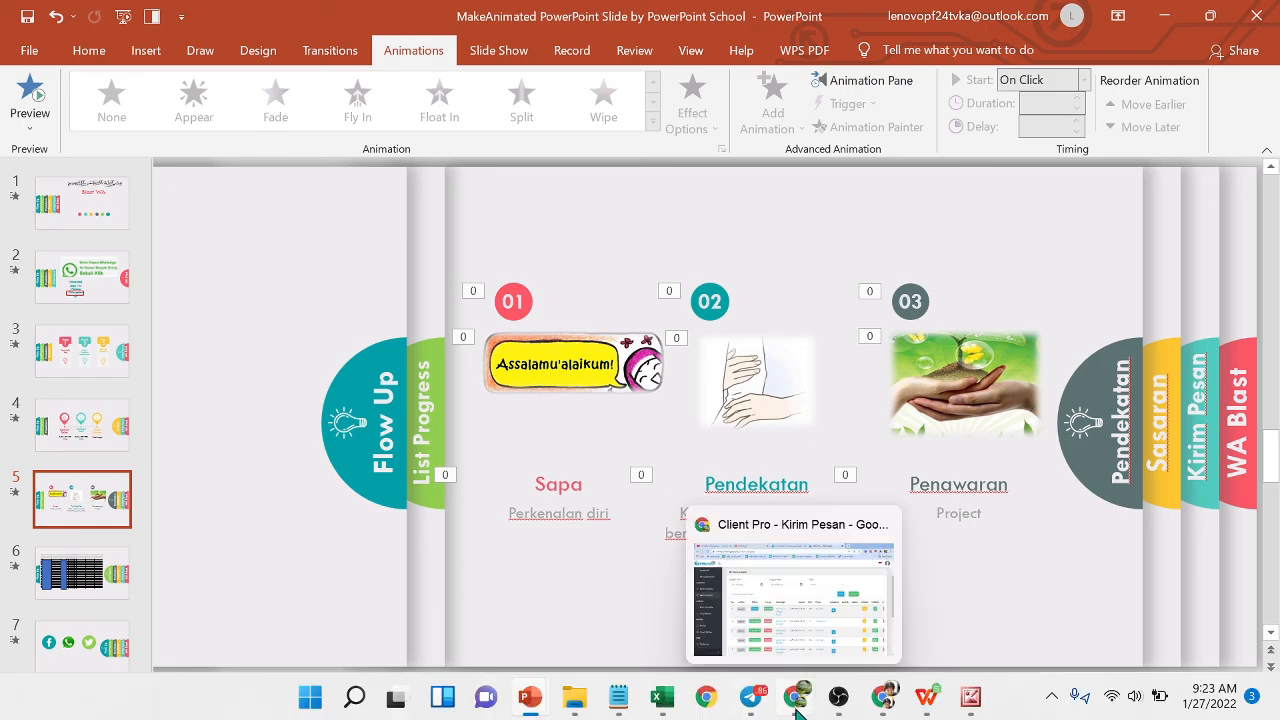
Return to Kirim Pesan Pro and open a new campaign form at the WhatsApp number source options
{"action": "left_click", "coordinate": [797, 710]}
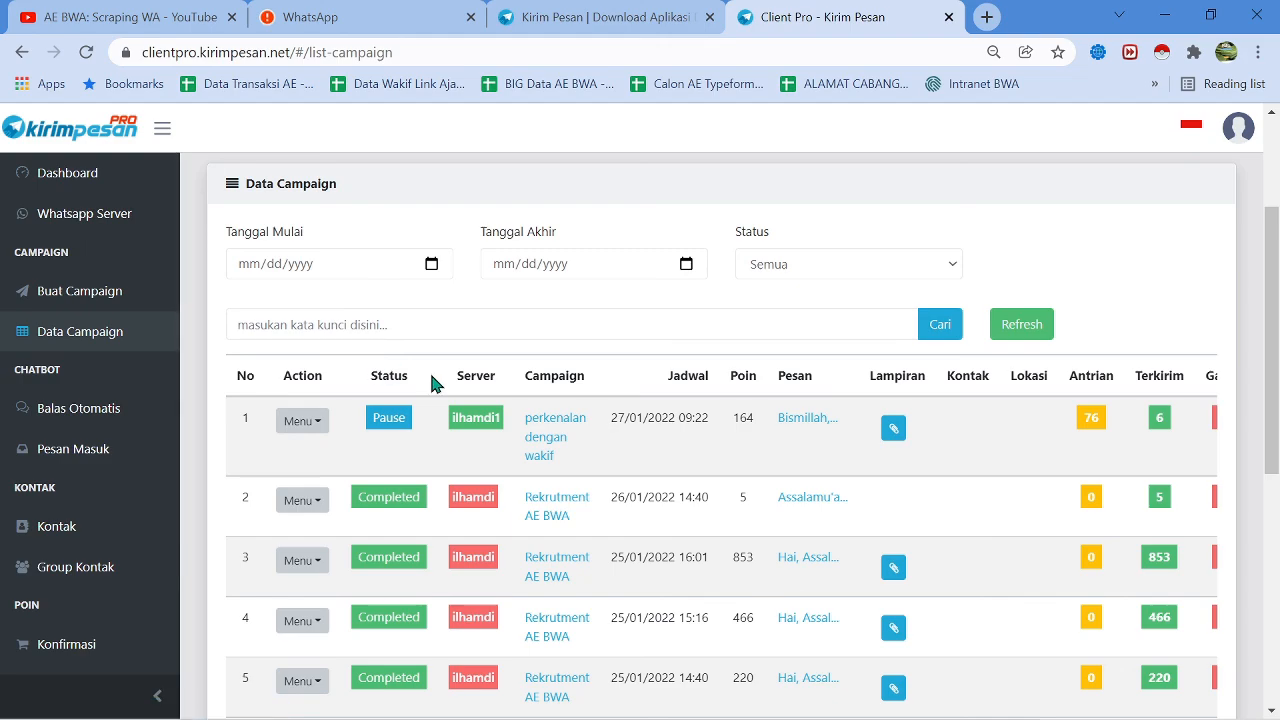
{"action": "left_click", "coordinate": [120, 292]}
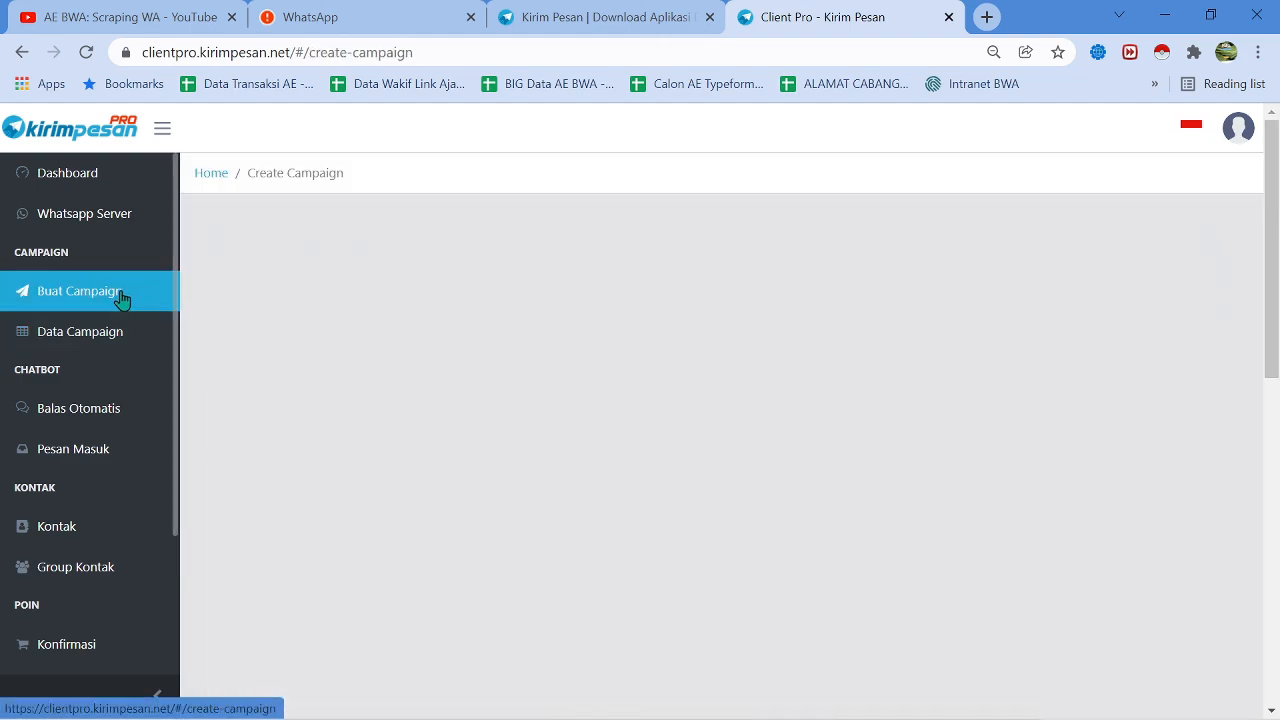
{"action": "scroll", "coordinate": [724, 402], "scroll_direction": "down", "scroll_amount": 2}
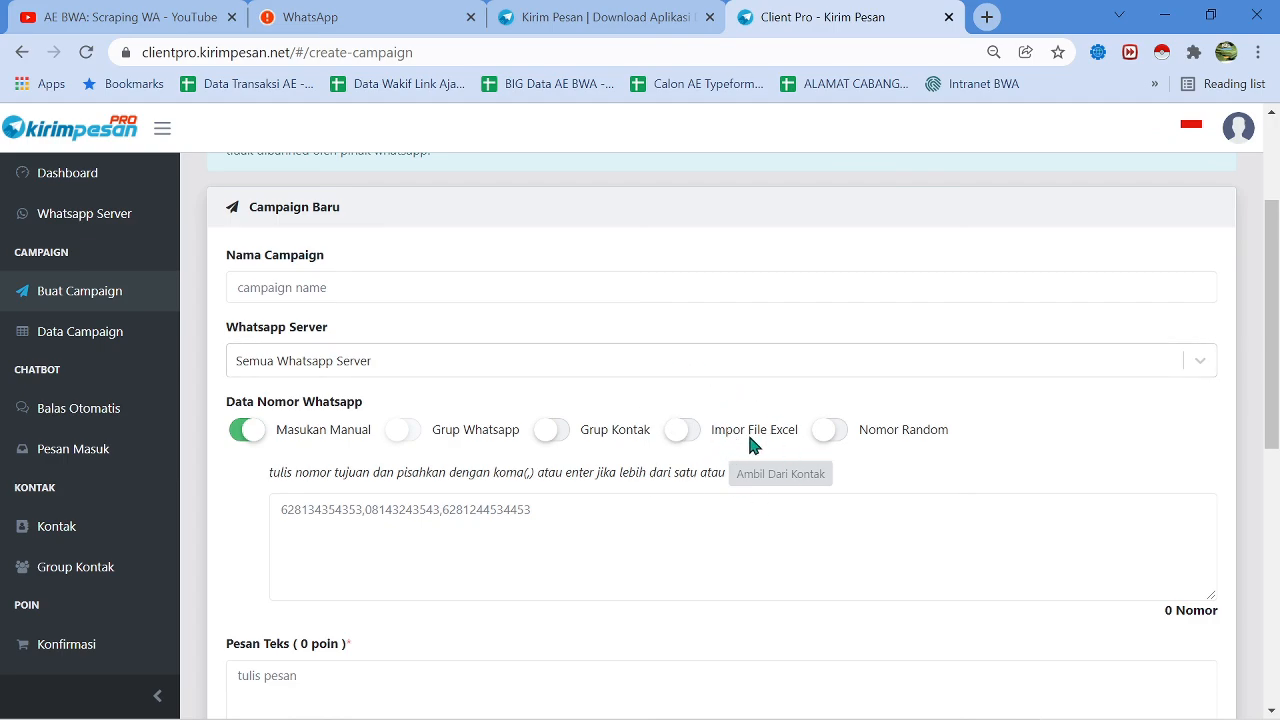
Switch to the 212 Mart jakarta Pusat II workbook in Excel and enter the recipient's name in cell B2
{"action": "left_click", "coordinate": [663, 697]}
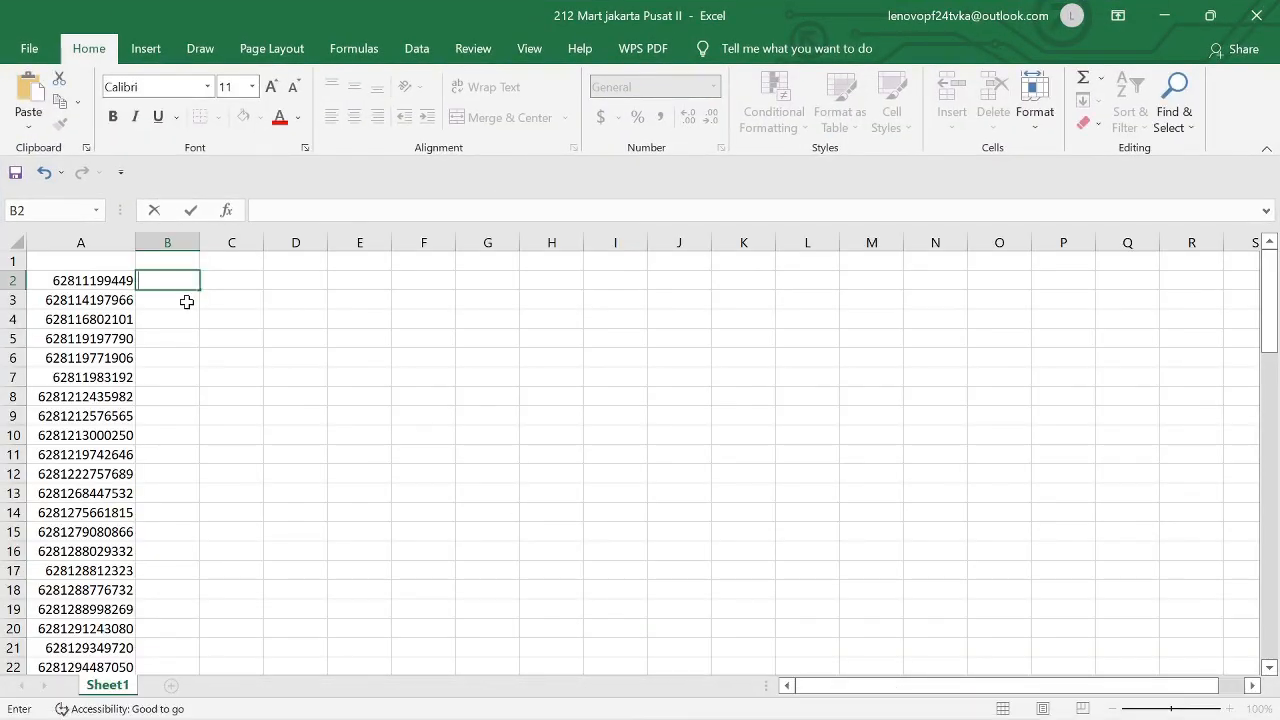
{"action": "left_click", "coordinate": [199, 355]}
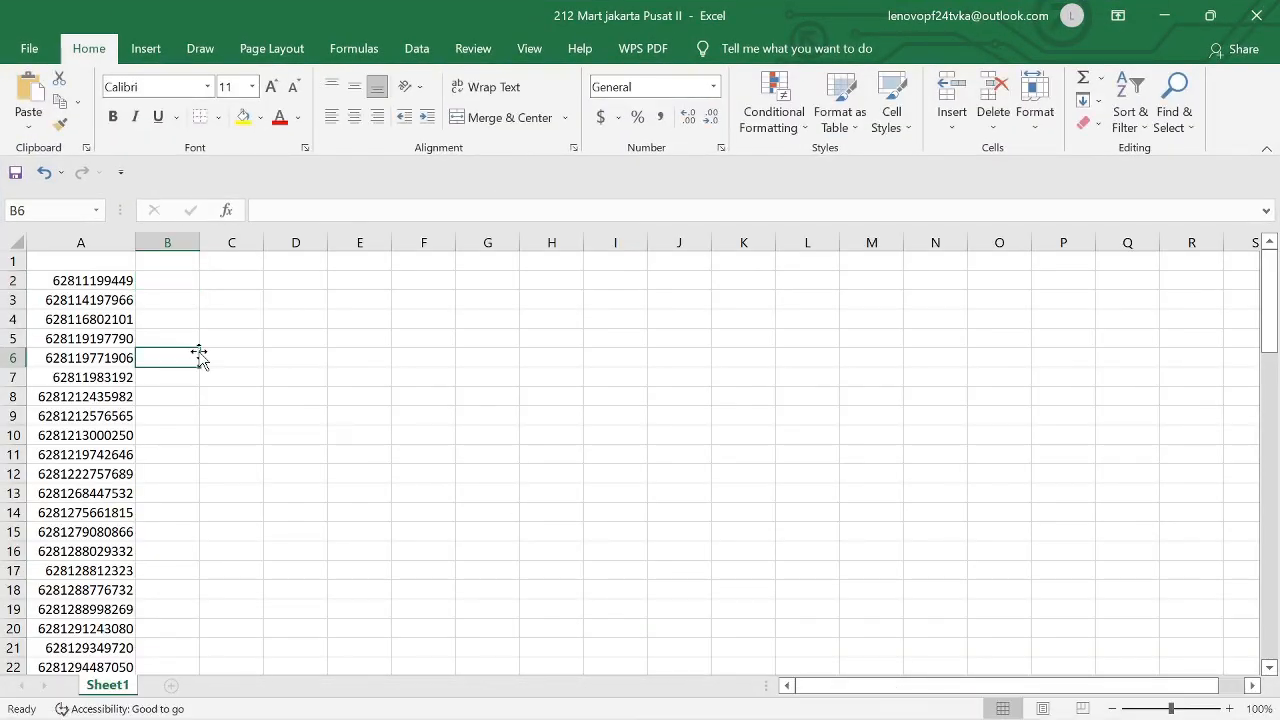
{"action": "left_click", "coordinate": [186, 299]}
{"action": "left_click", "coordinate": [178, 286]}
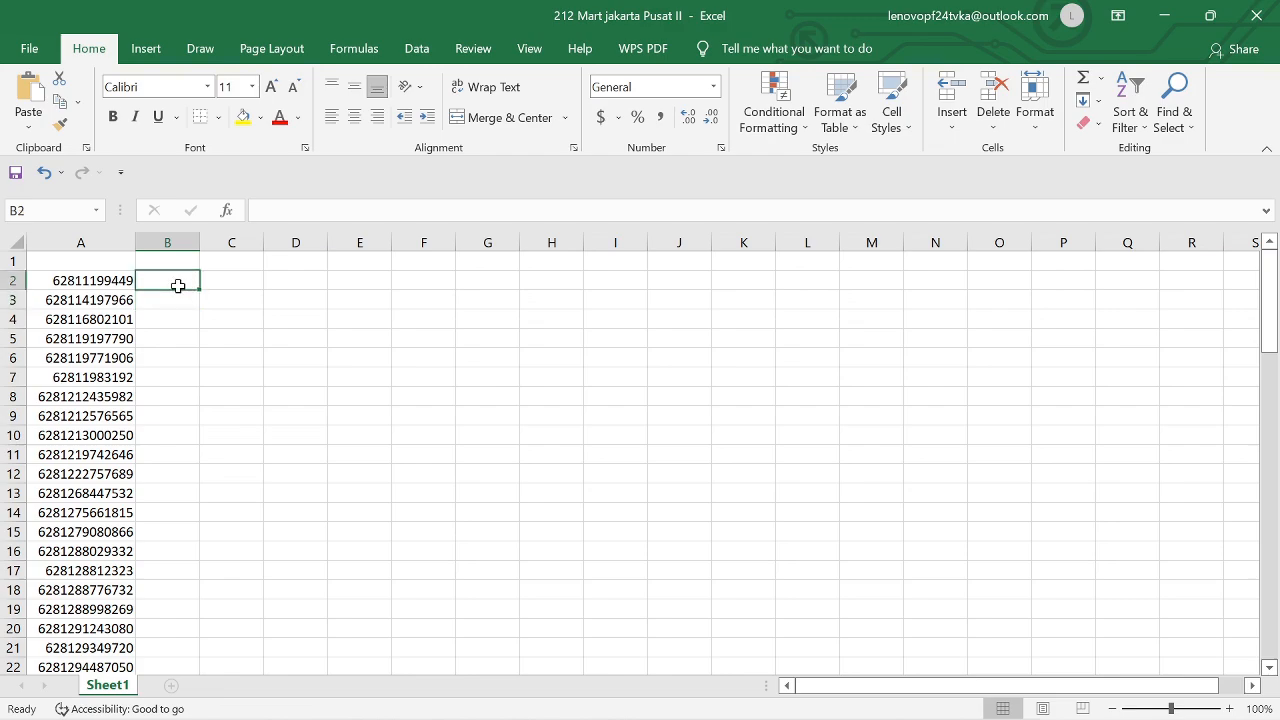
{"action": "type", "text": "ih"}
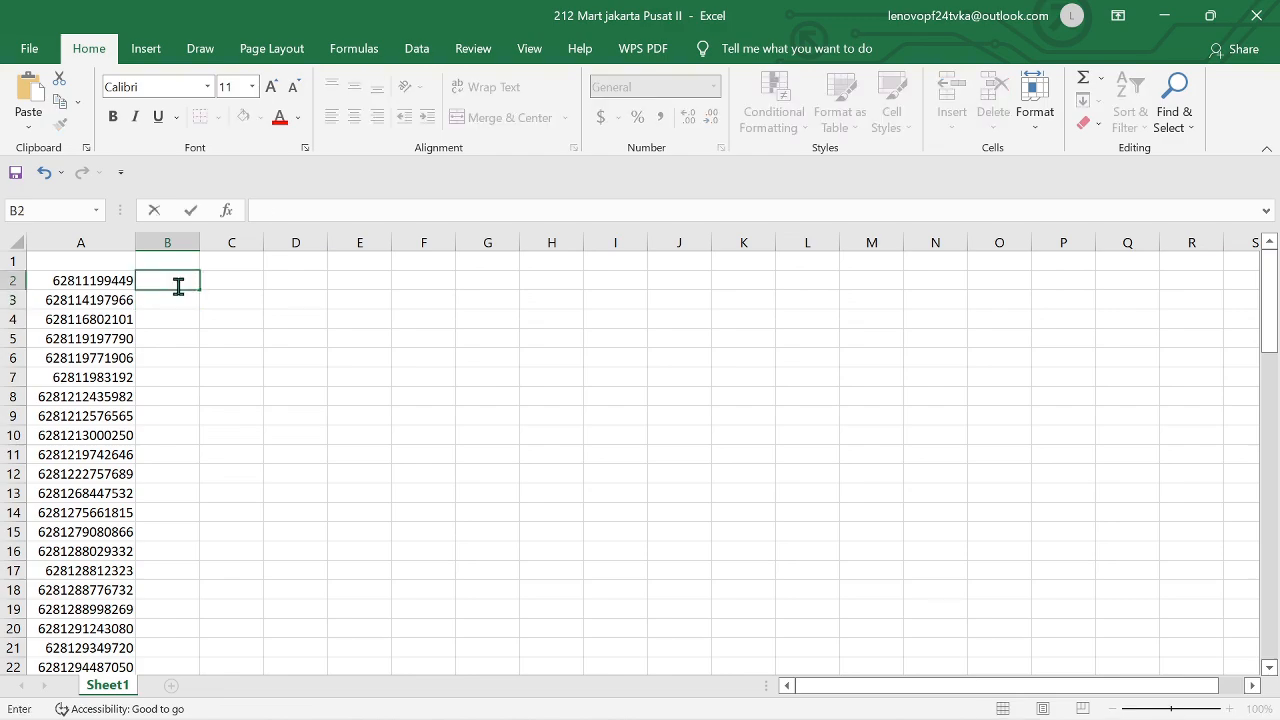
{"action": "type", "text": "ham"}
{"action": "key", "text": "Tab"}
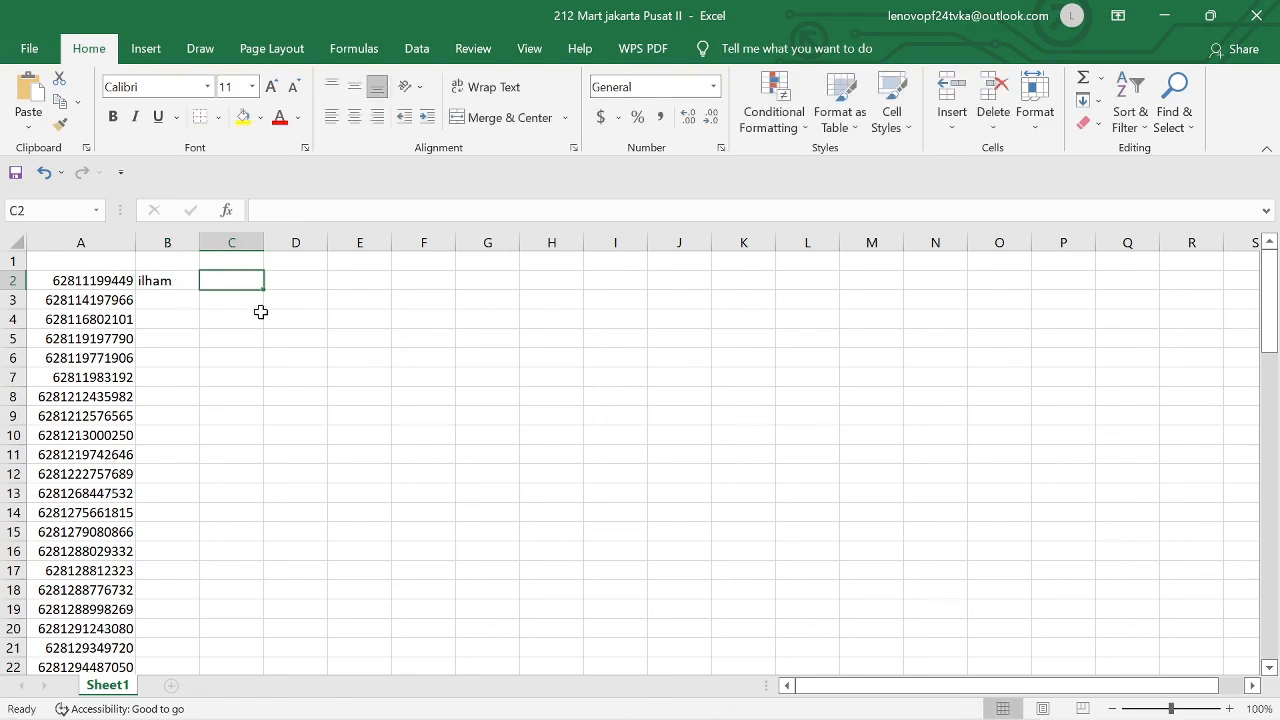
Enter the salutations "pak" in cell C2 and "bapak" in cell D2 for the first recipient
{"action": "type", "text": "pa"}
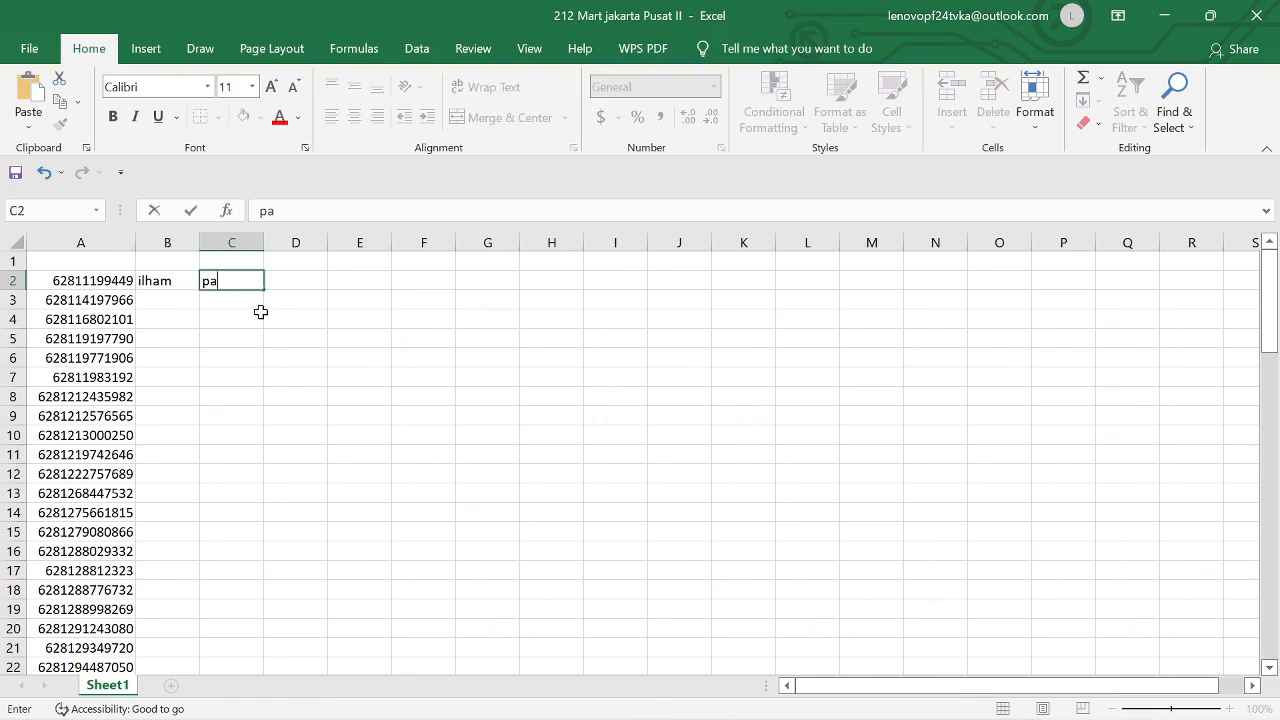
{"action": "type", "text": "k"}
{"action": "key", "text": "Tab"}
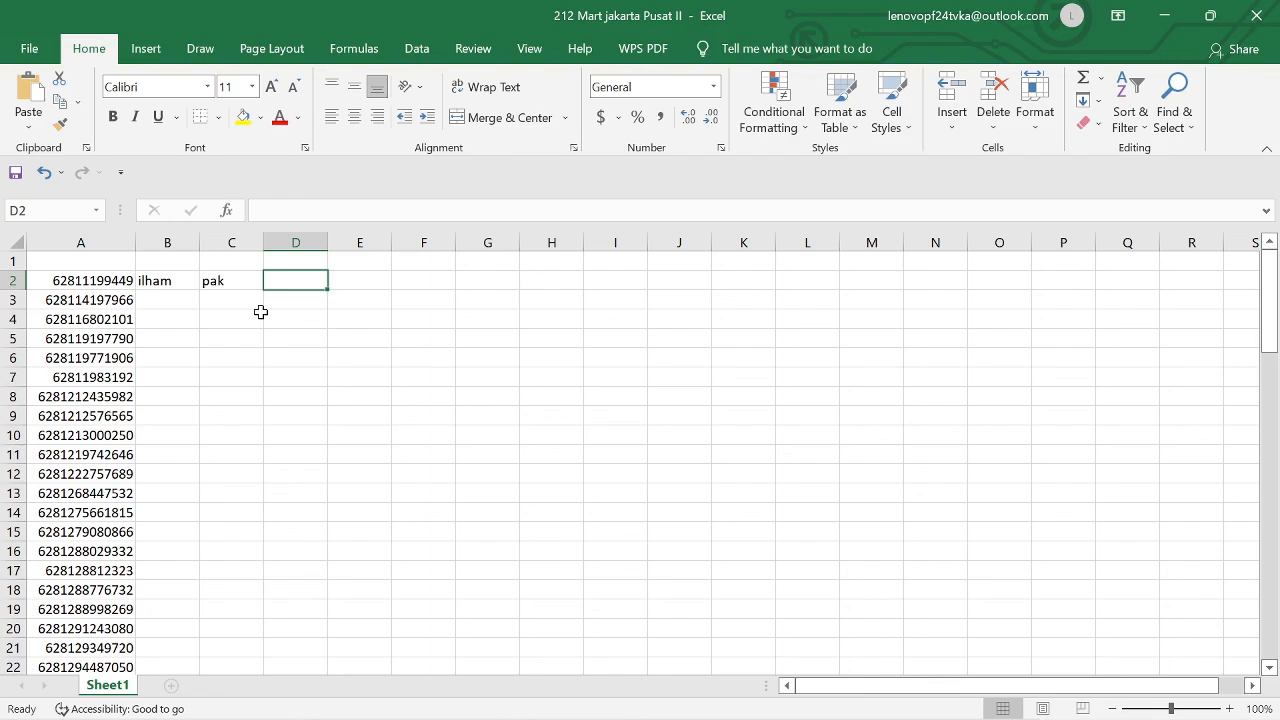
{"action": "type", "text": "bapak"}
{"action": "key", "text": "Return"}
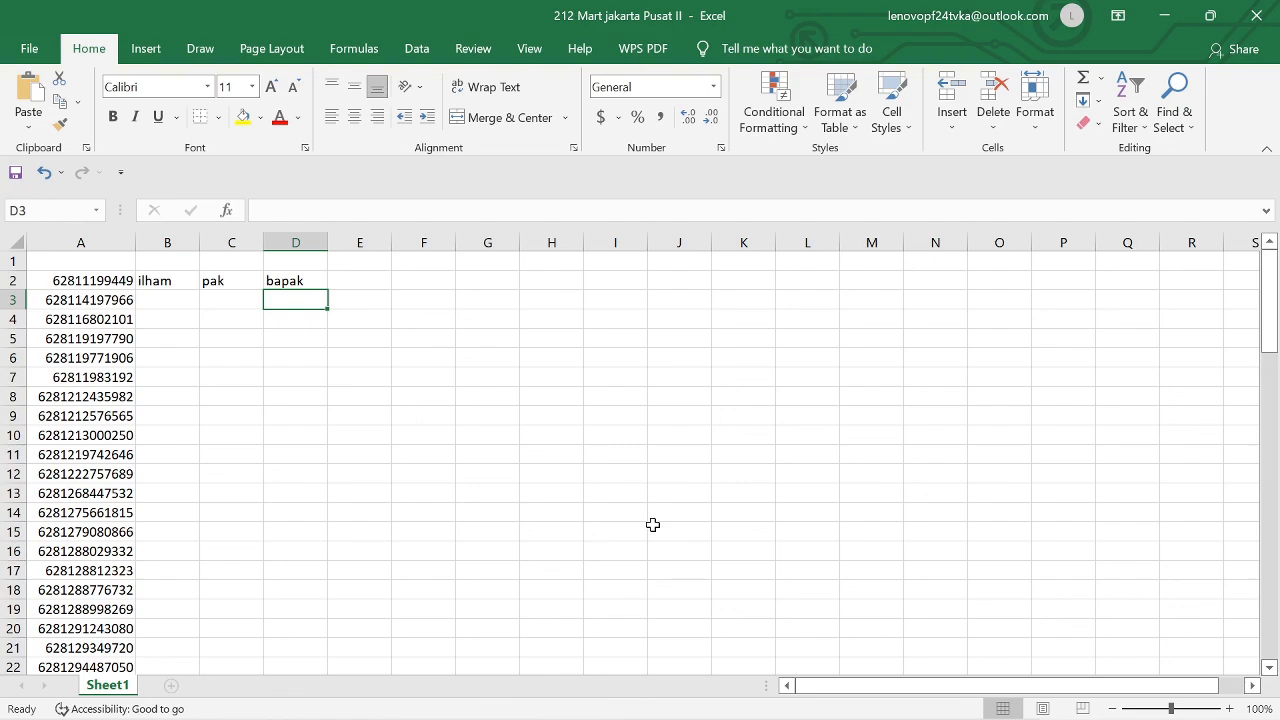
Compare the recipient columns in Excel with the placeholders of the greeting template in Telegram's group copywriting AE BWA chat
{"action": "left_click", "coordinate": [1164, 16]}
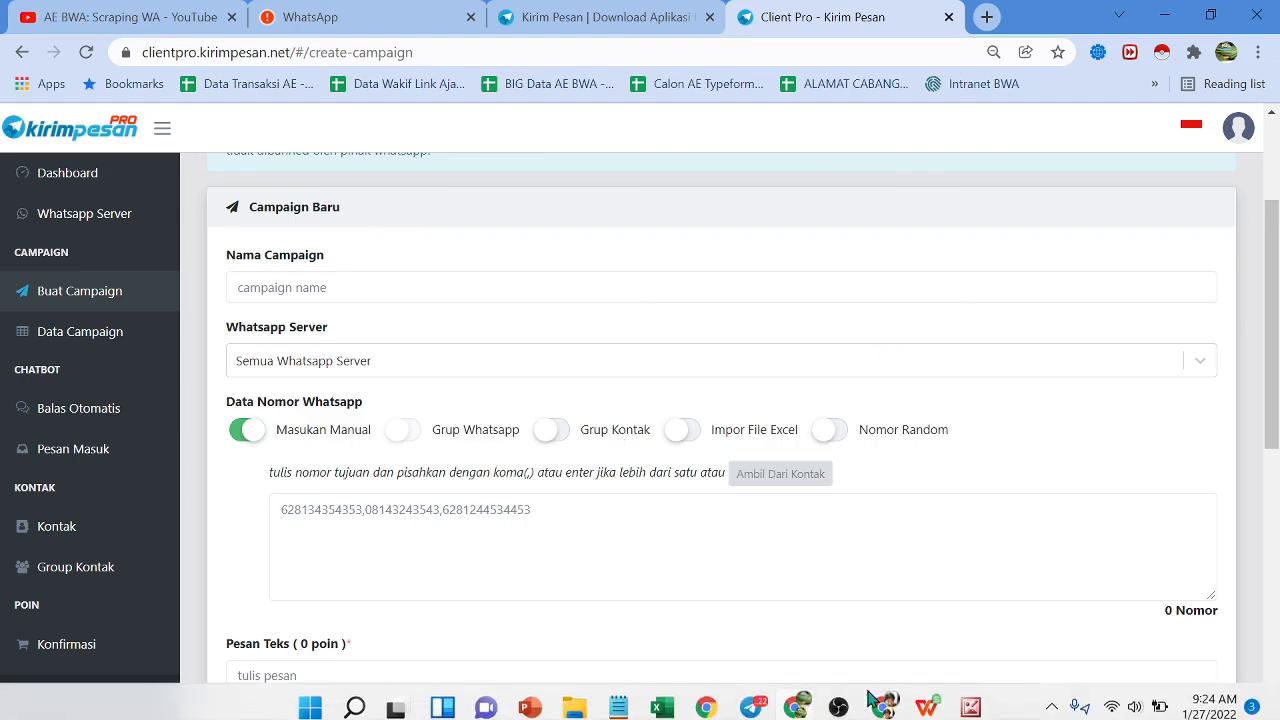
{"action": "mouse_move", "coordinate": [856, 718]}
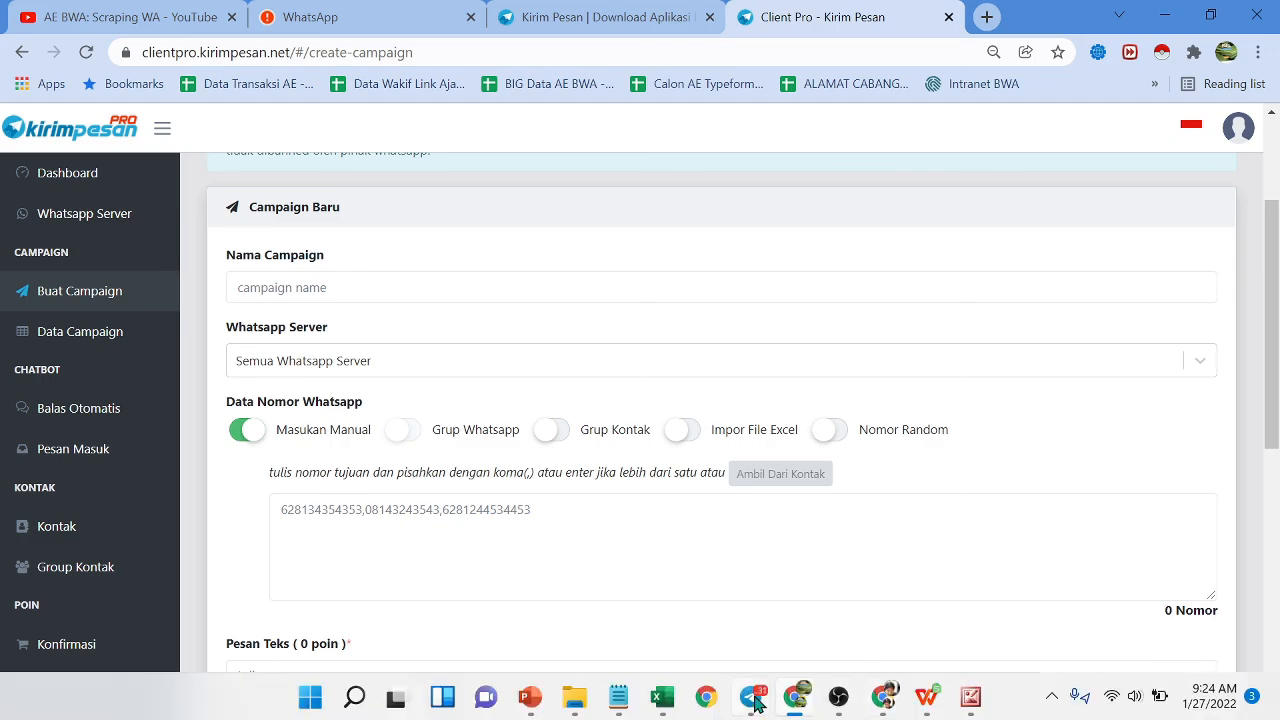
{"action": "left_click", "coordinate": [751, 697]}
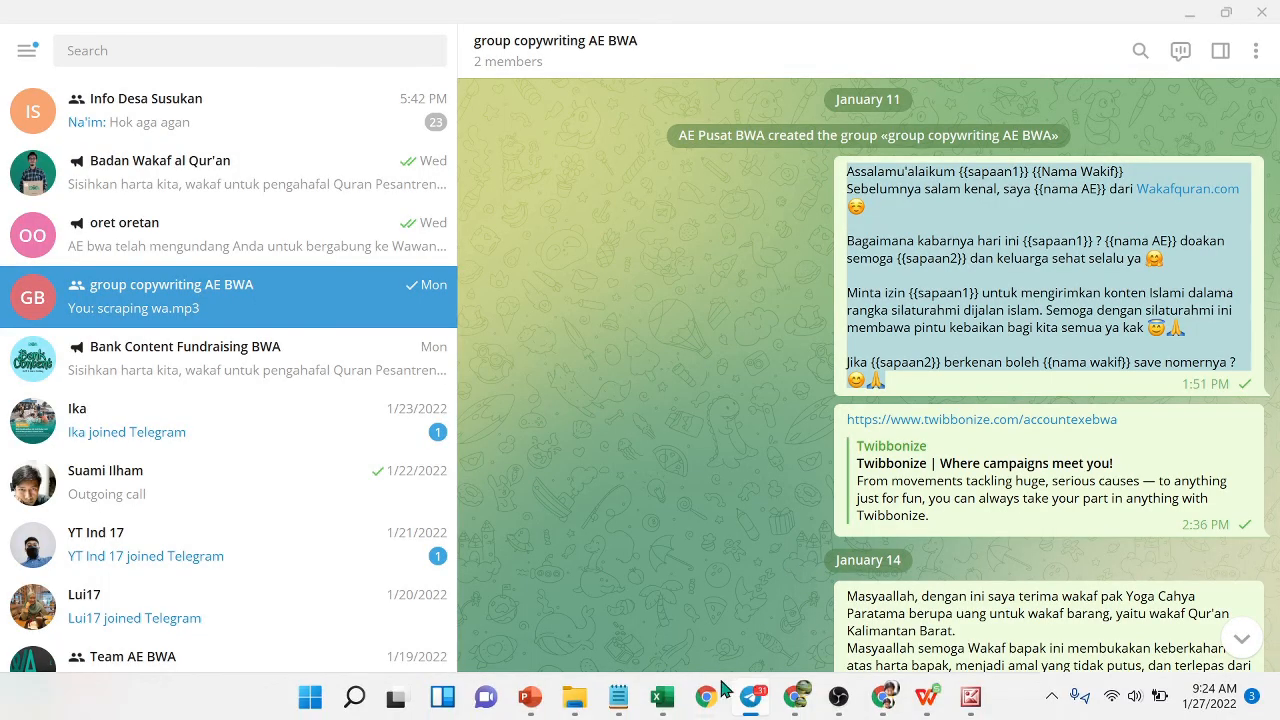
{"action": "left_click", "coordinate": [663, 698]}
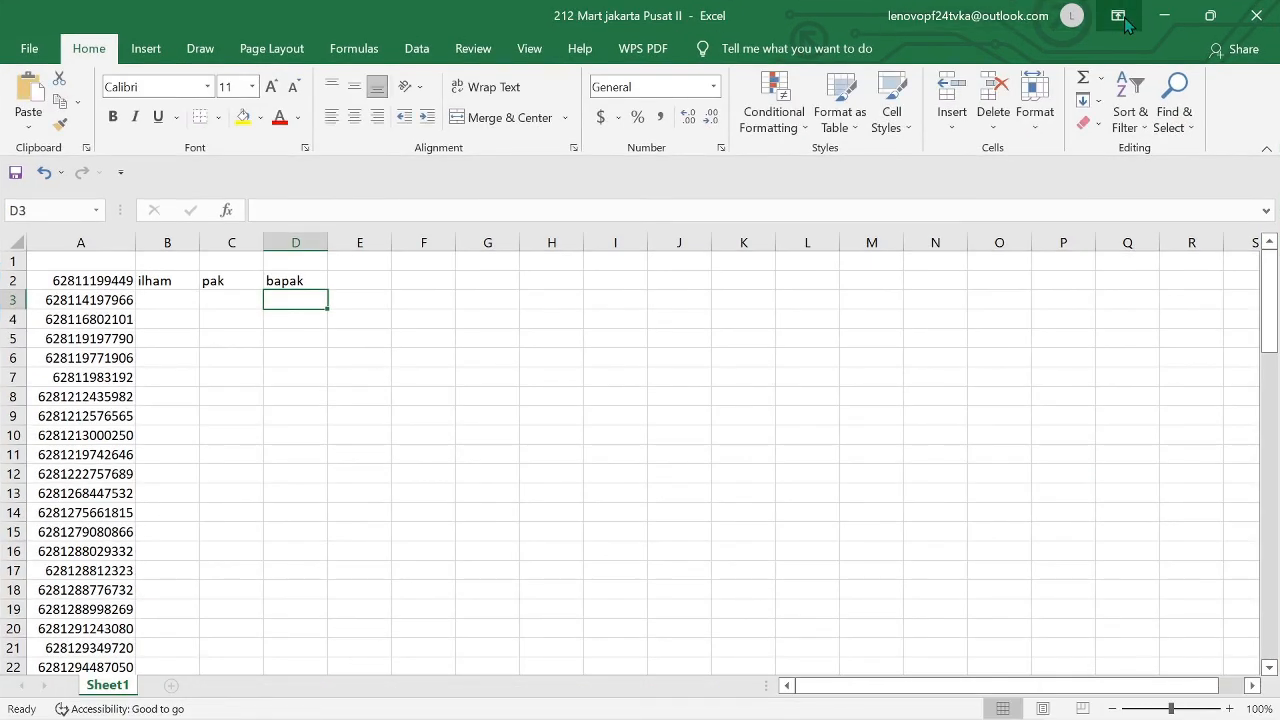
{"action": "left_click", "coordinate": [1164, 16]}
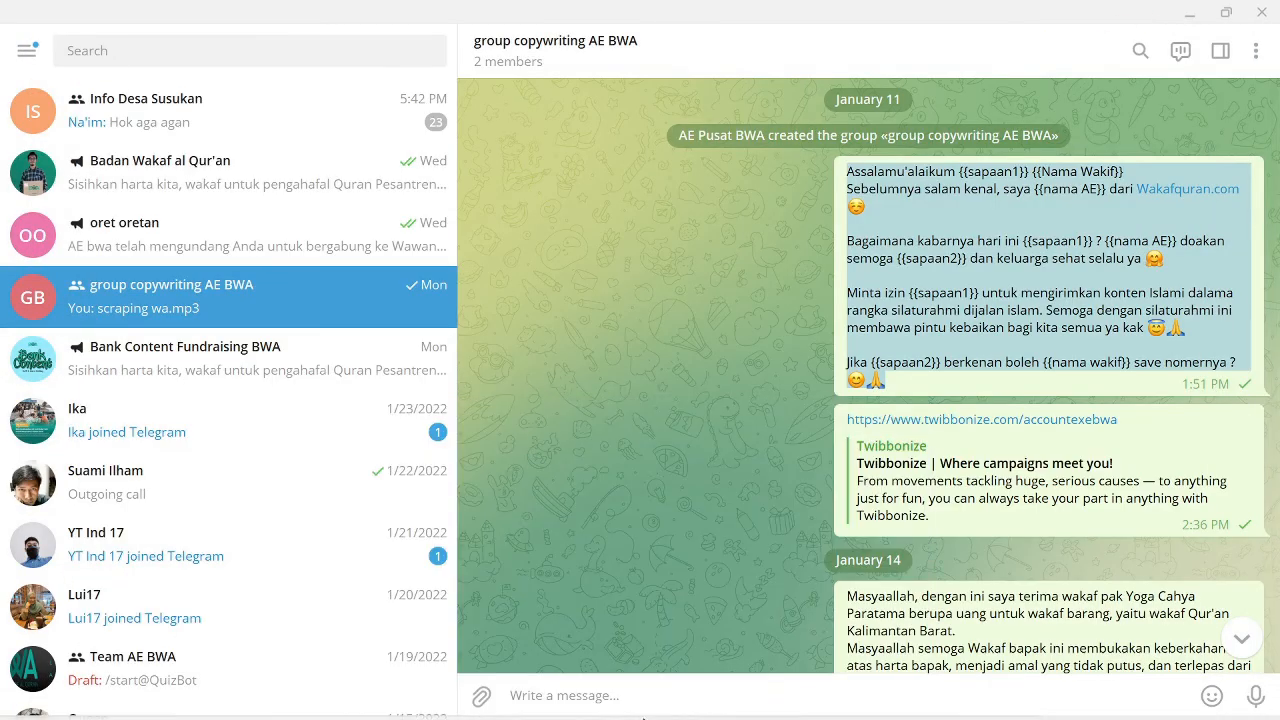
{"action": "mouse_move", "coordinate": [733, 705]}
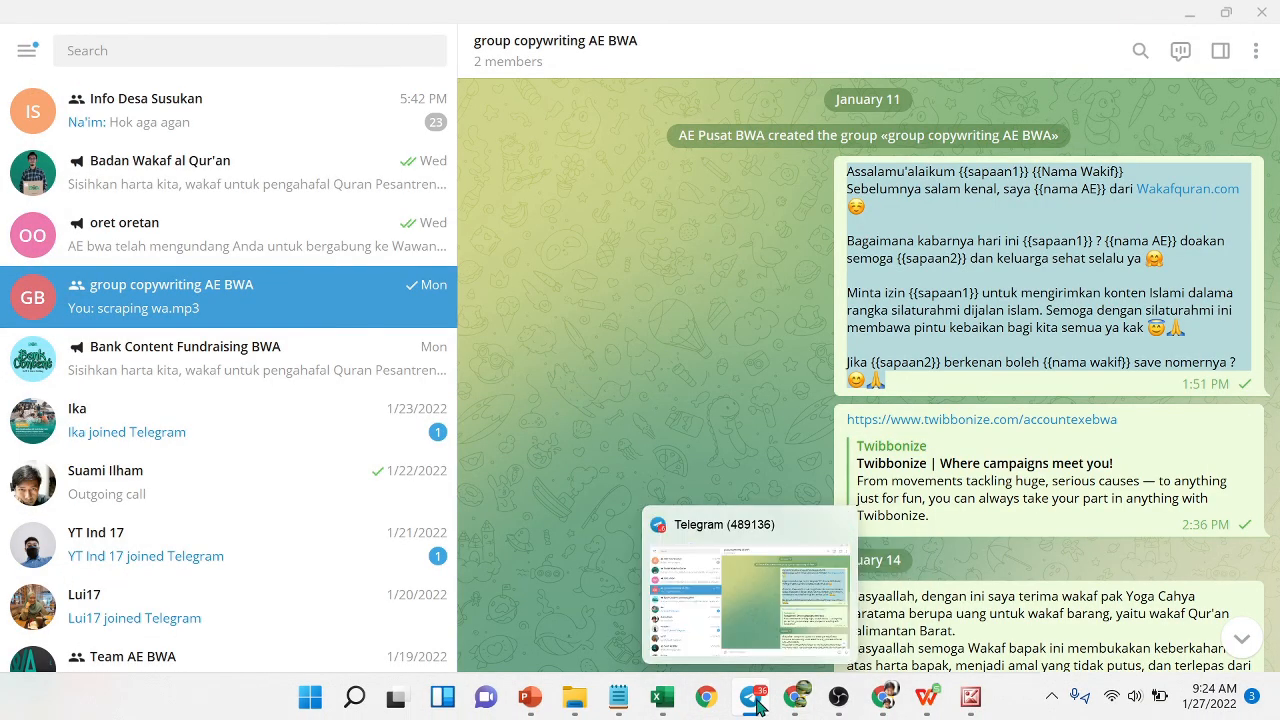
Return to Kirim Pesan Pro and open the campaign data list to check the progress of the "perkenalan dengan wakif" campaign
{"action": "left_click", "coordinate": [791, 707]}
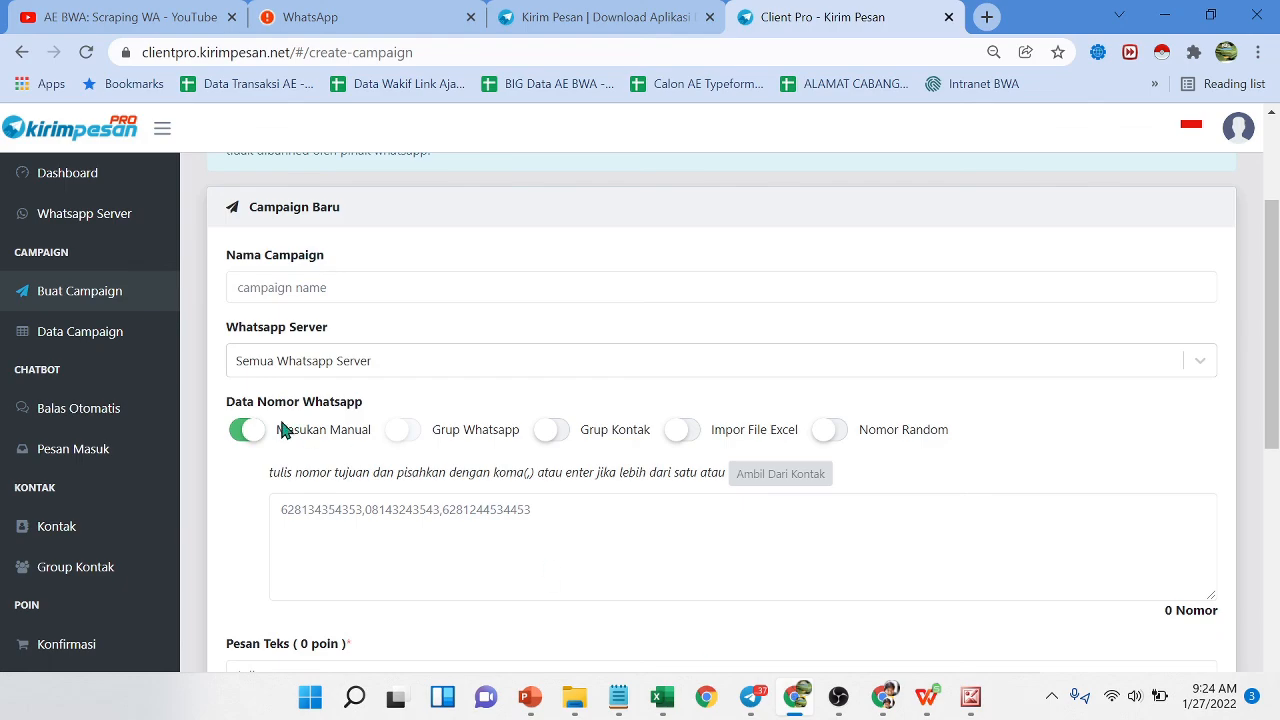
{"action": "left_click", "coordinate": [122, 332]}
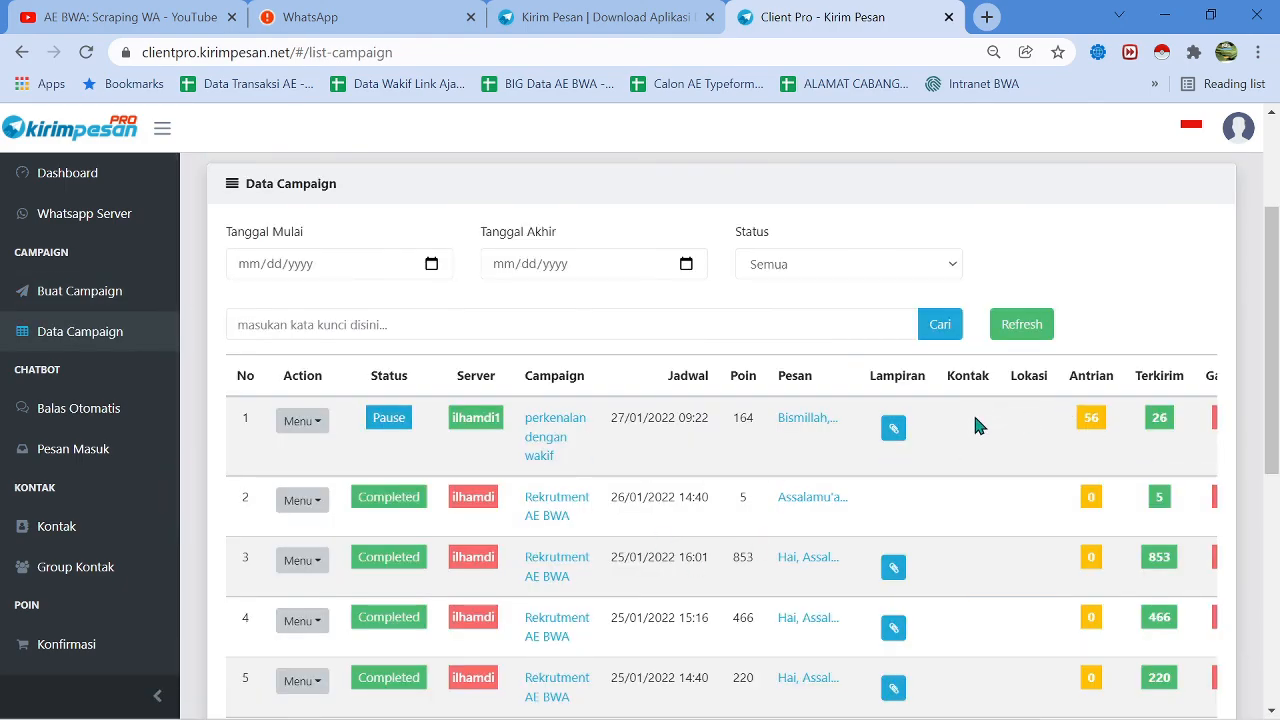
Minimise the browser and Telegram to return to the PowerPoint presentation, and start the slide show from slide 6, List Progress
{"action": "left_click", "coordinate": [1164, 14]}
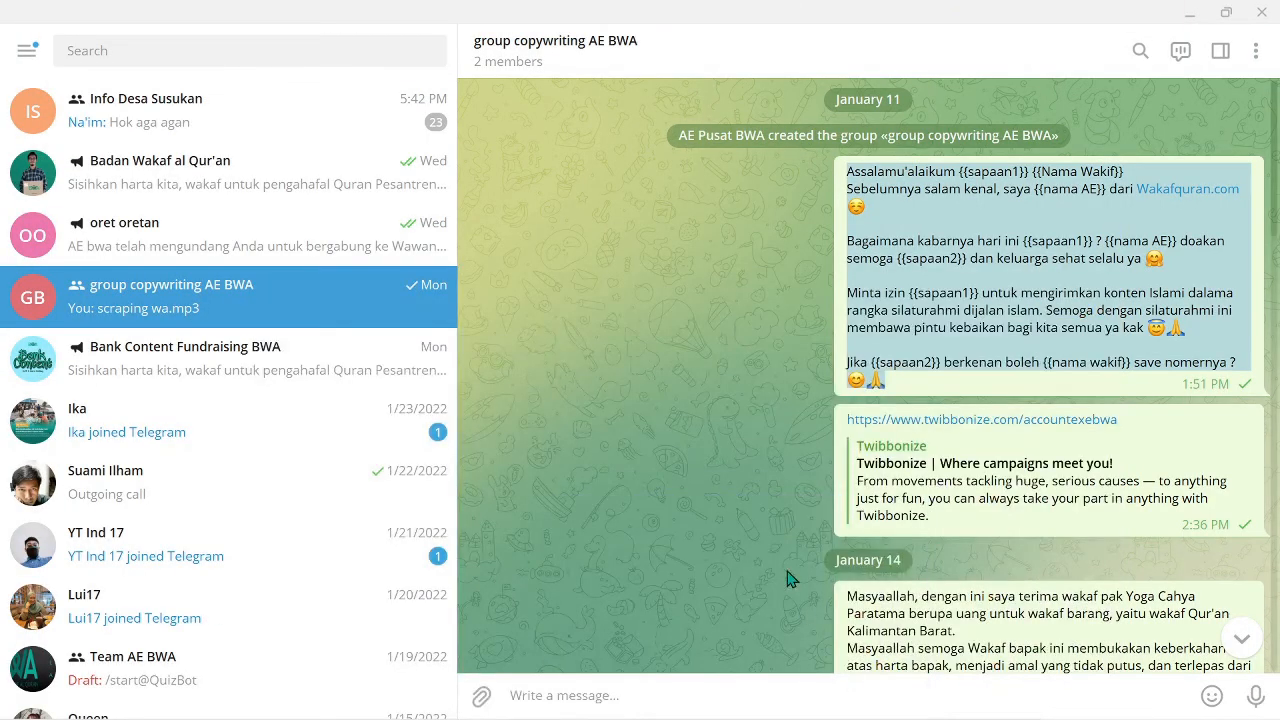
{"action": "left_click", "coordinate": [1187, 12]}
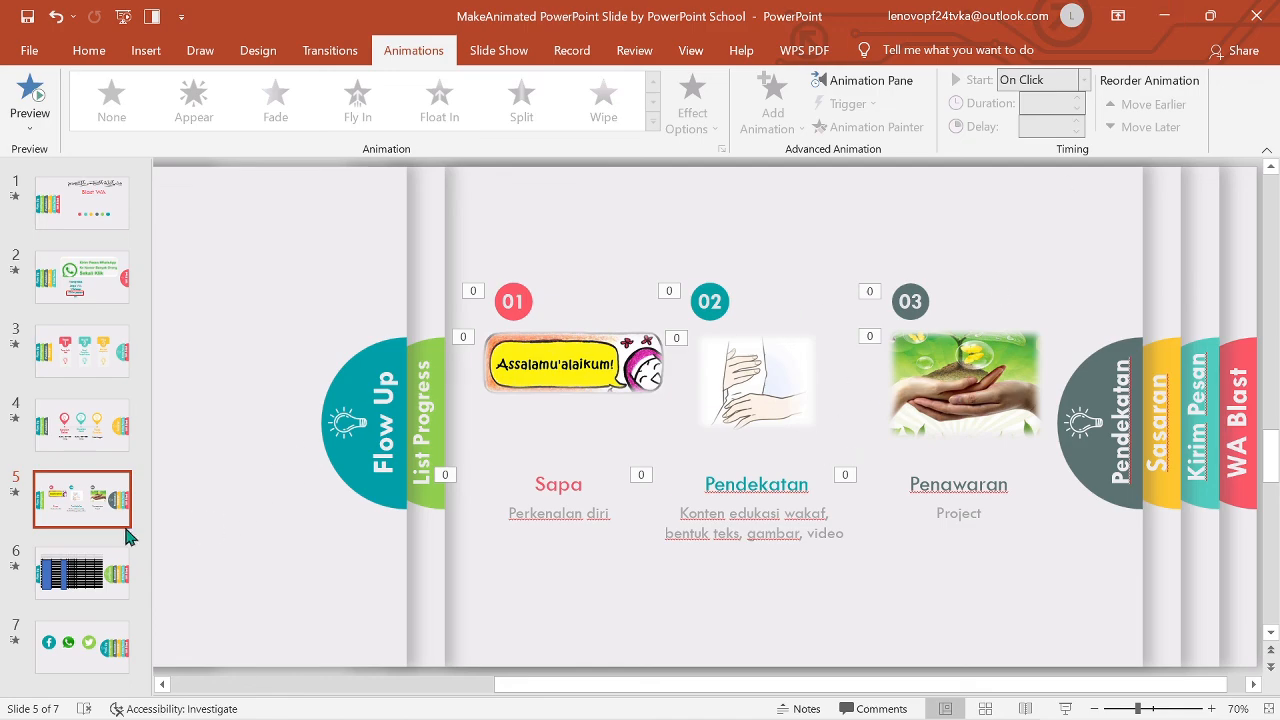
{"action": "left_click", "coordinate": [85, 566]}
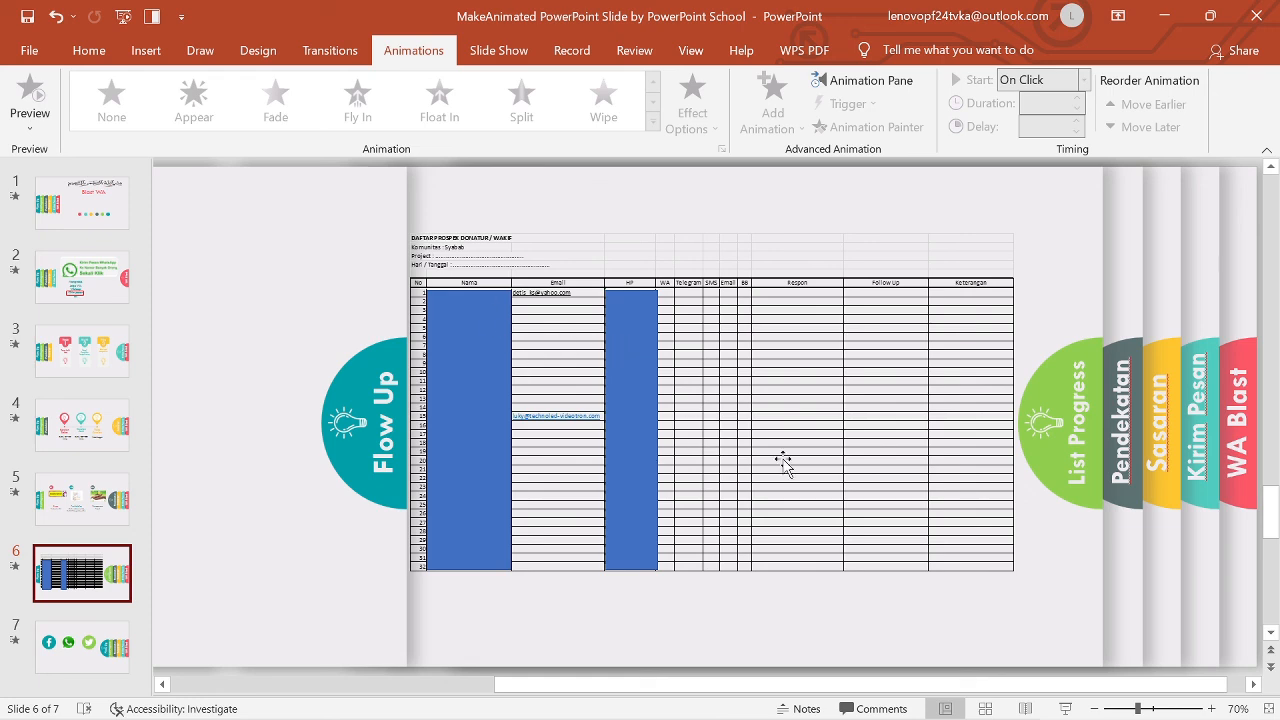
{"action": "left_click", "coordinate": [1065, 709]}
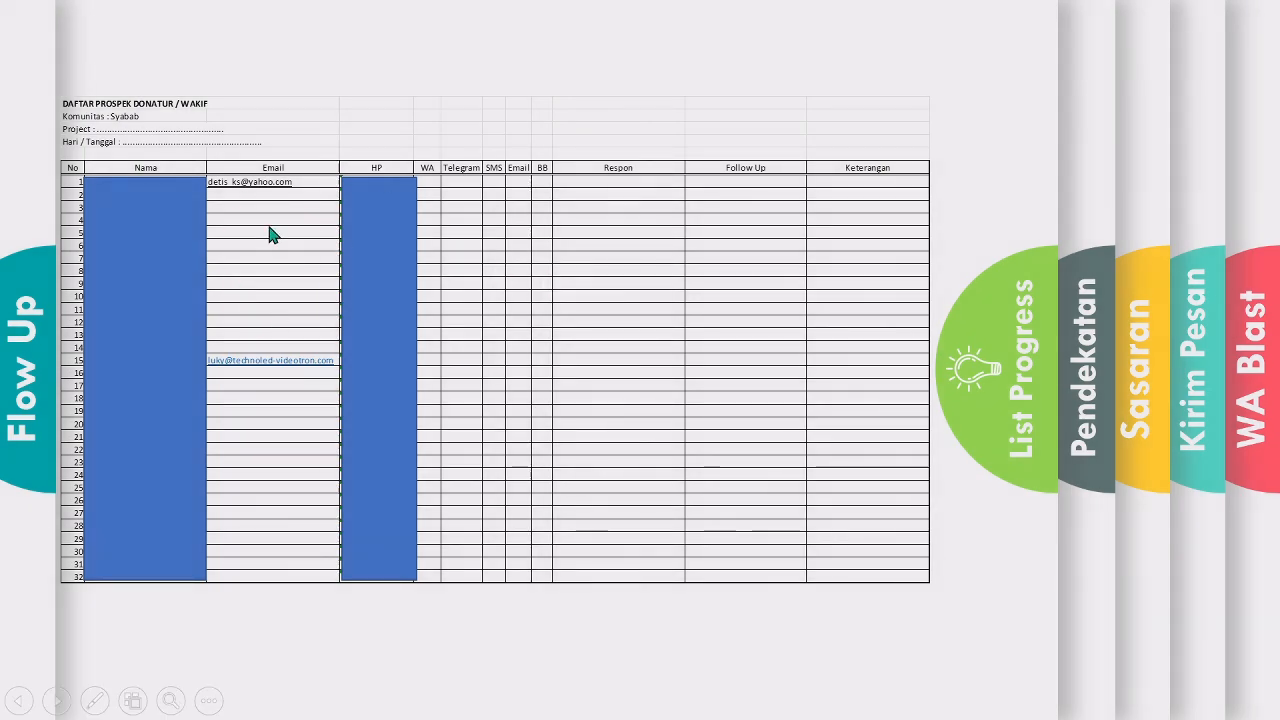